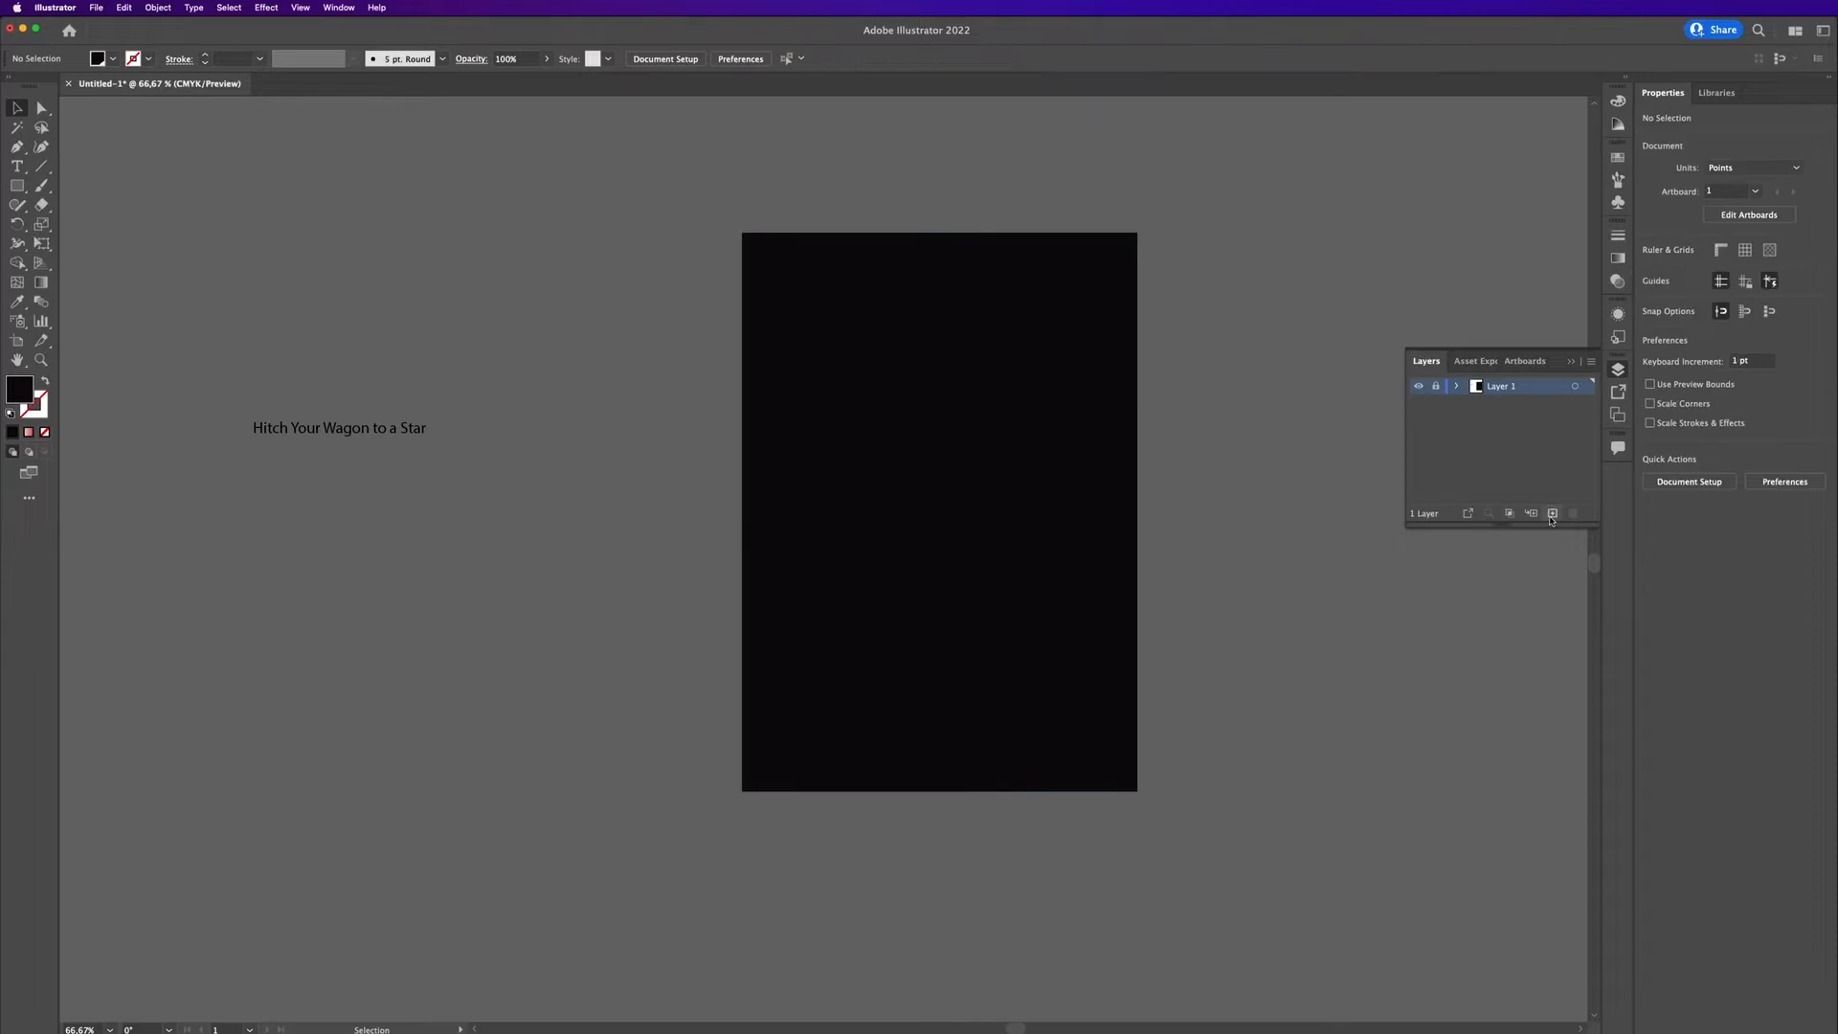
Step: Transfer the "Hitch Your Wagon to a Star" text from Layer 1 to a new Layer 2 and lock Layer 1
left_click(1570, 363)
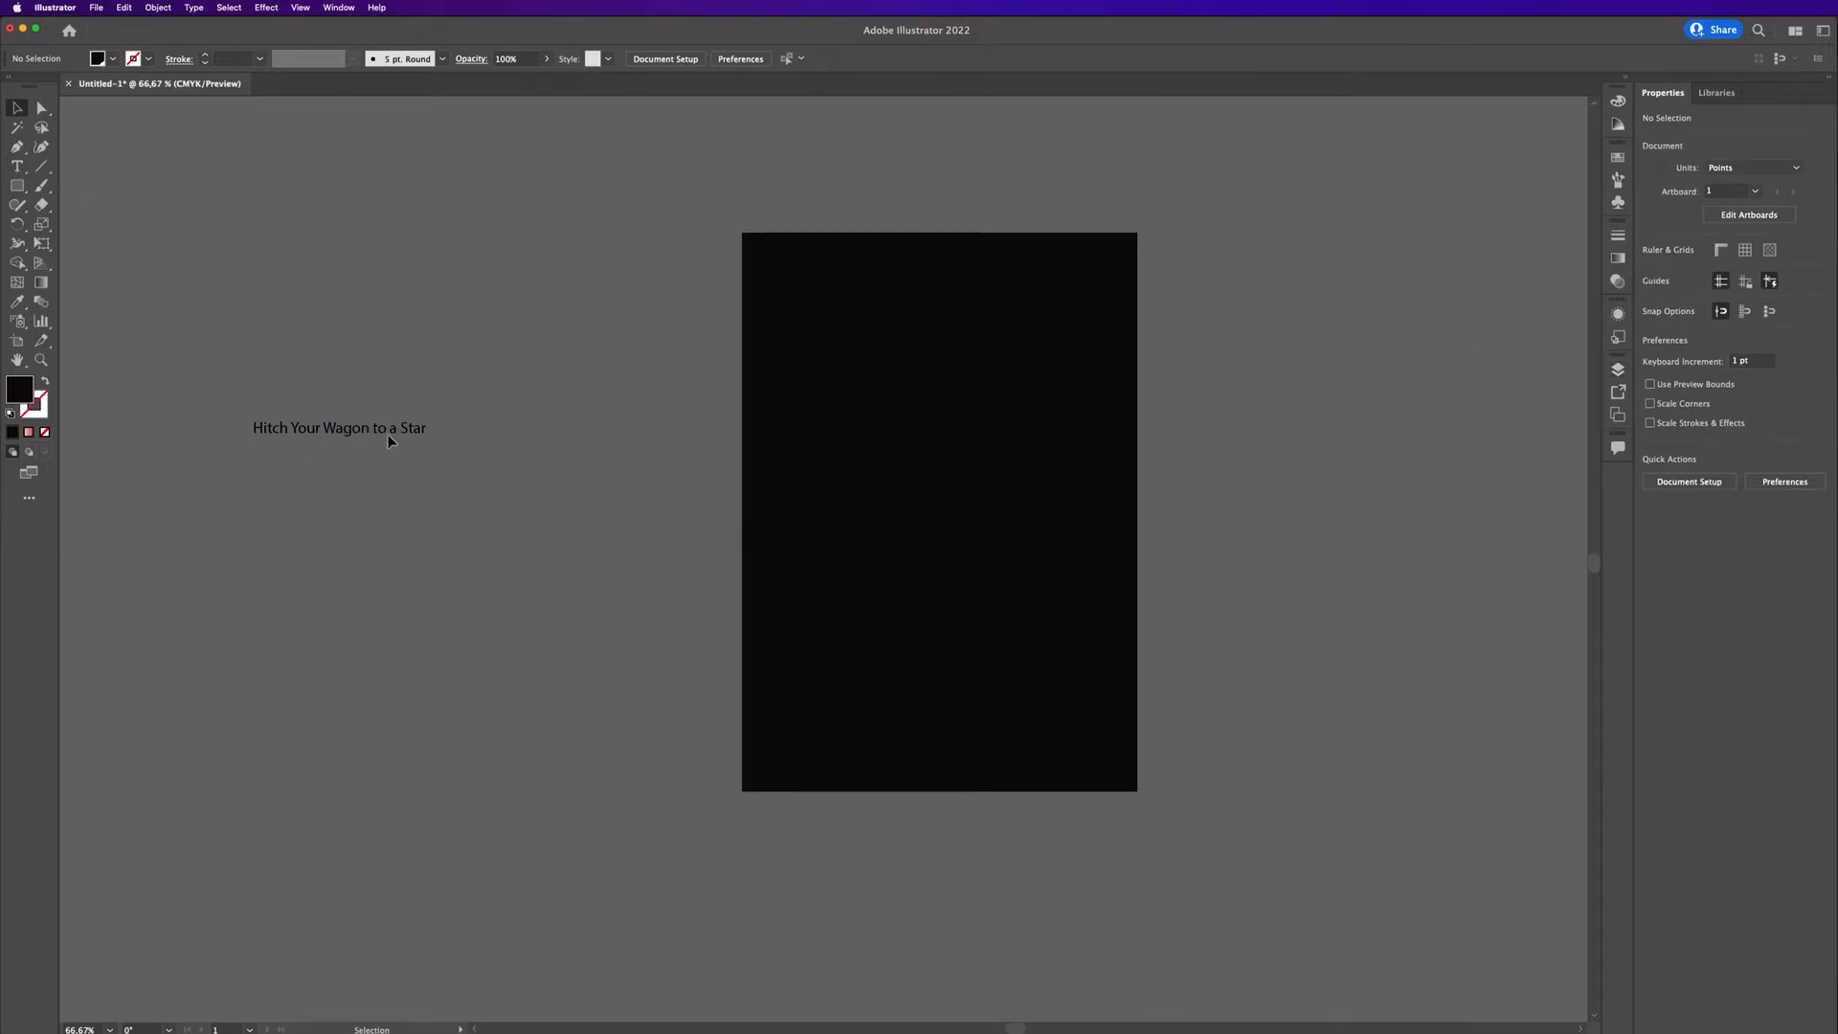
left_click(1618, 371)
left_click(1438, 403)
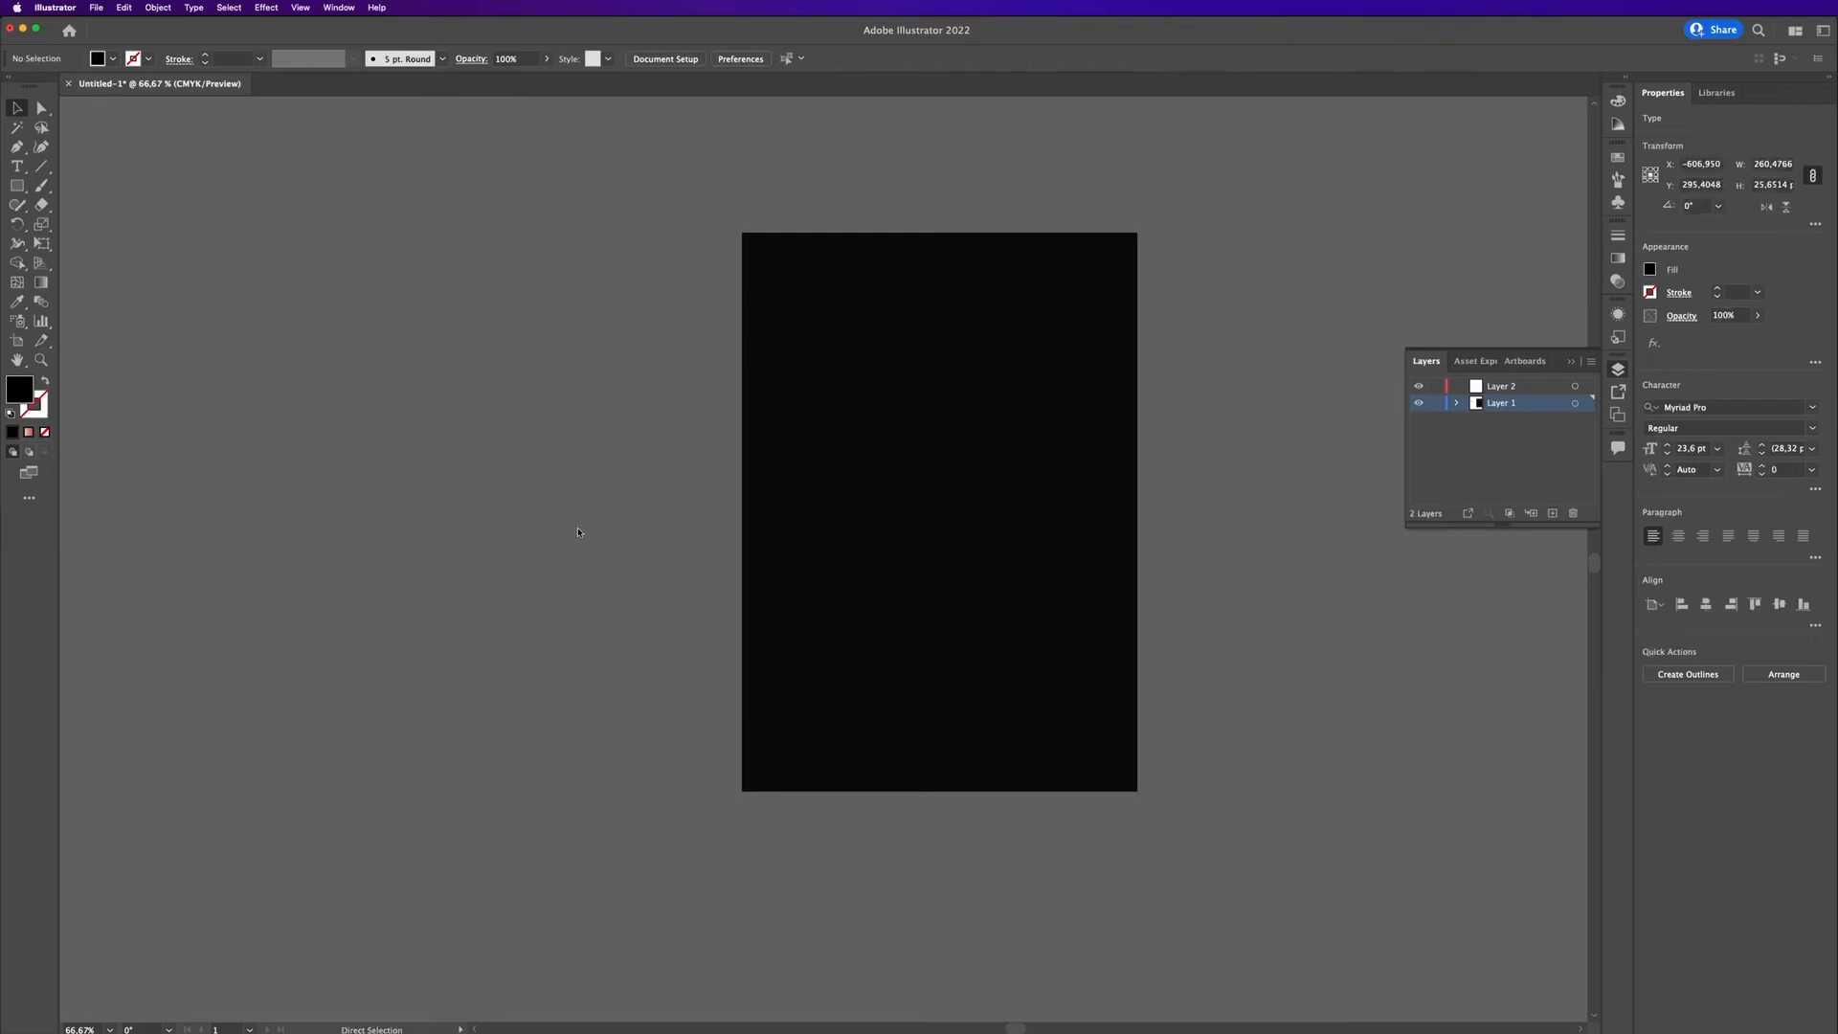
left_click(1436, 387)
left_click(1501, 387)
type("Hitch your wagon to a star")
Step: Enlarge the "Hitch Your Wagon to a Star" text to about 61.6 pt and place it beside the black artboard
left_click_drag(824, 558, 445, 402)
key("e")
left_click_drag(551, 440, 793, 520)
key("v")
left_click_drag(674, 415, 528, 356)
left_click(565, 411)
left_click(572, 357)
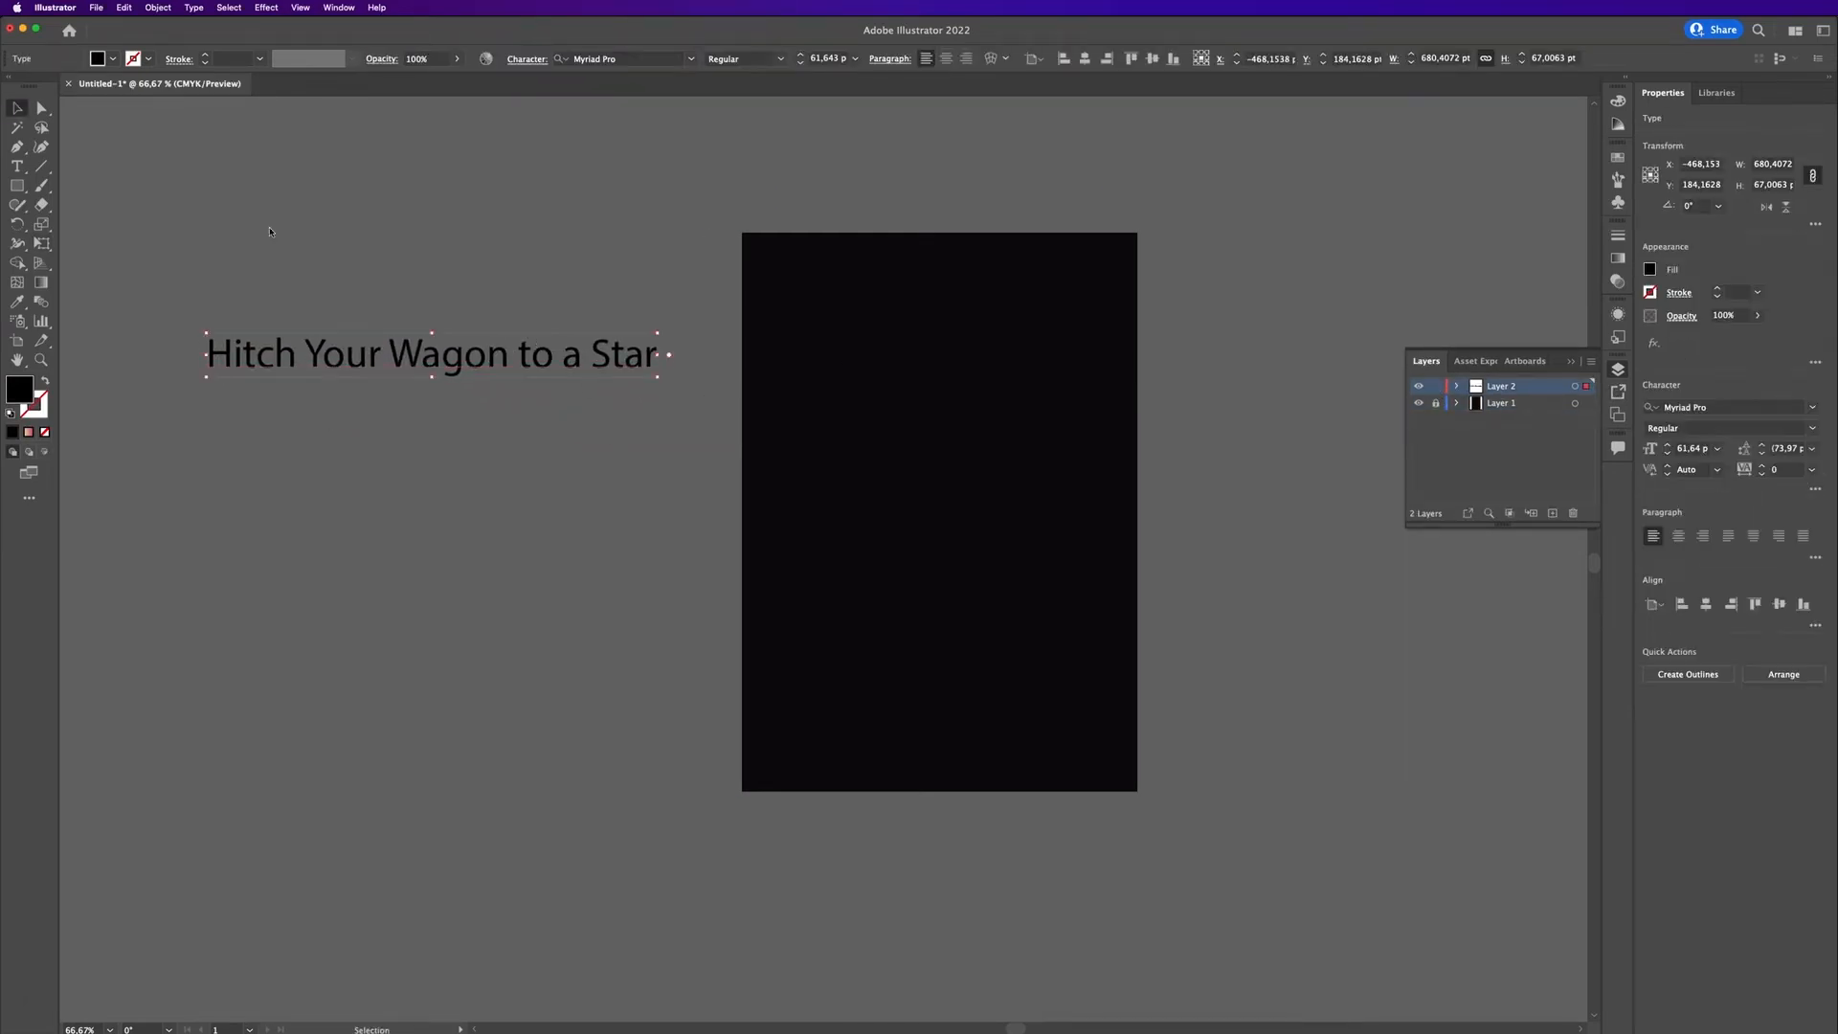
Step: Try successive fonts on the text and set it in ヒラギノ角ゴ Std W8
left_click(1704, 409)
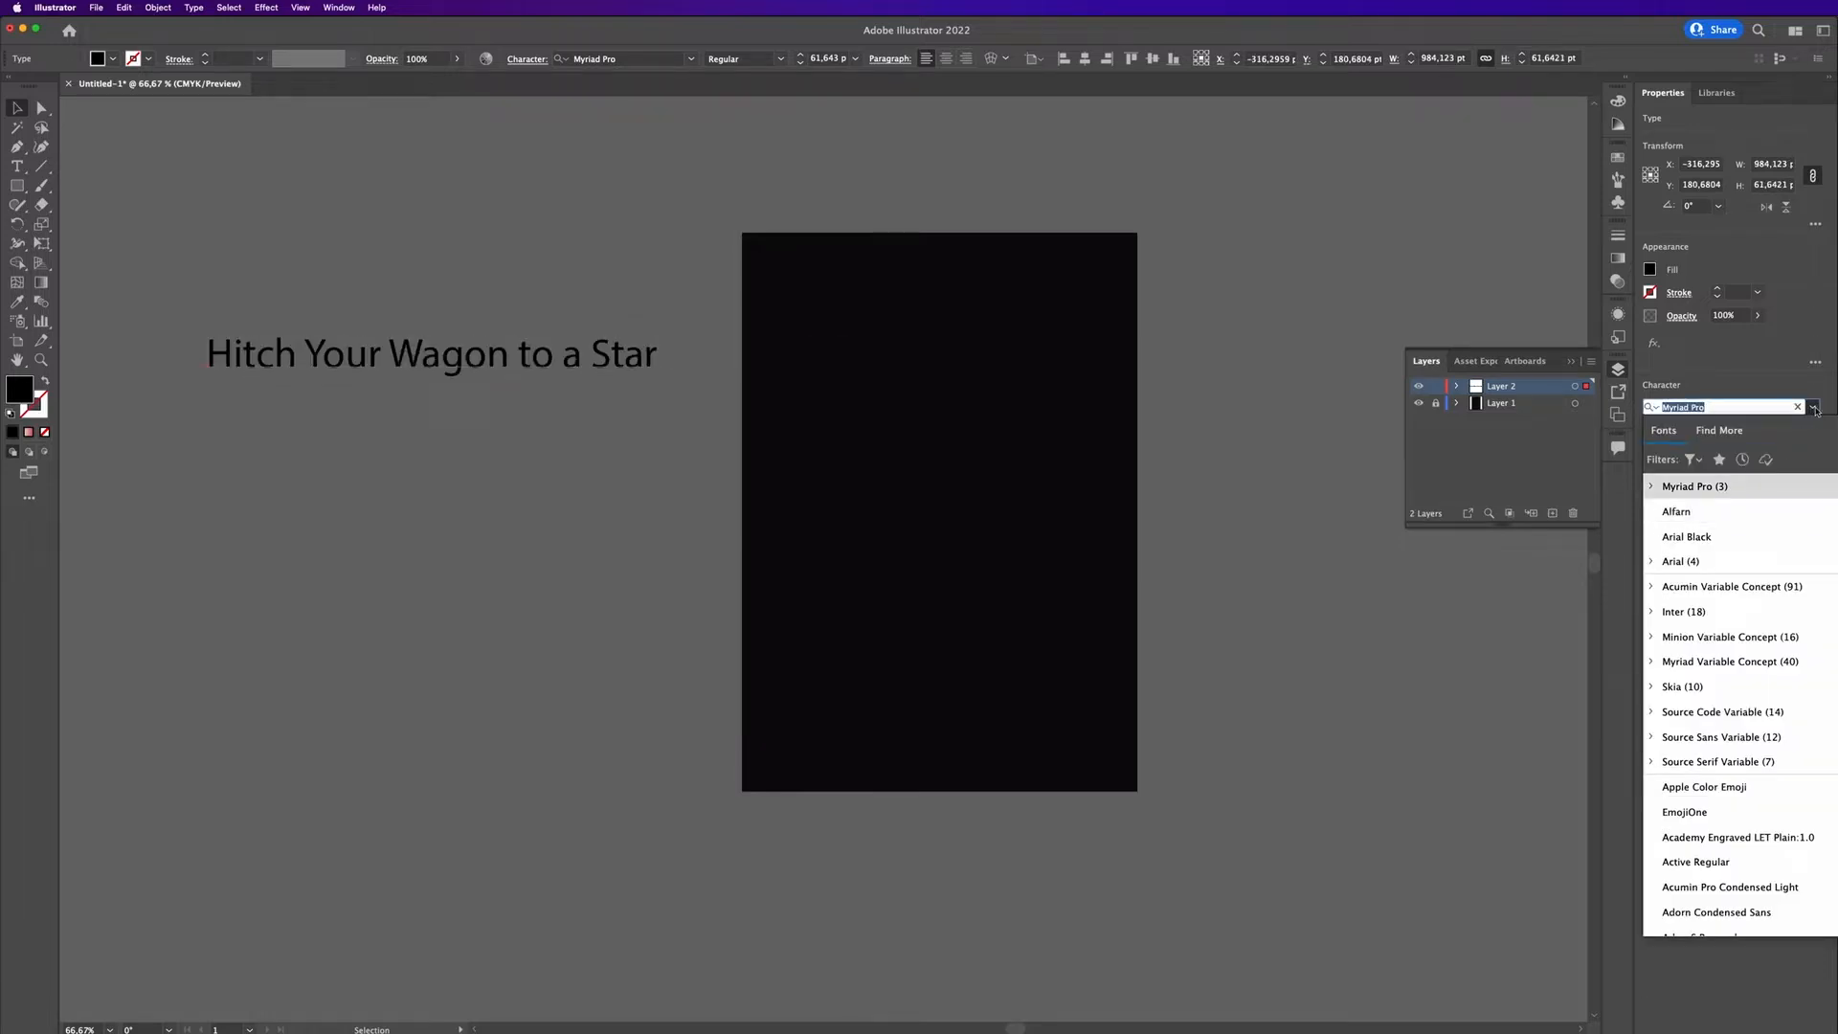
left_click(1816, 410)
key("Down")
key("Down")
key("Down")
key("Down")
key("Down")
key("Down")
key("Down")
key("Down")
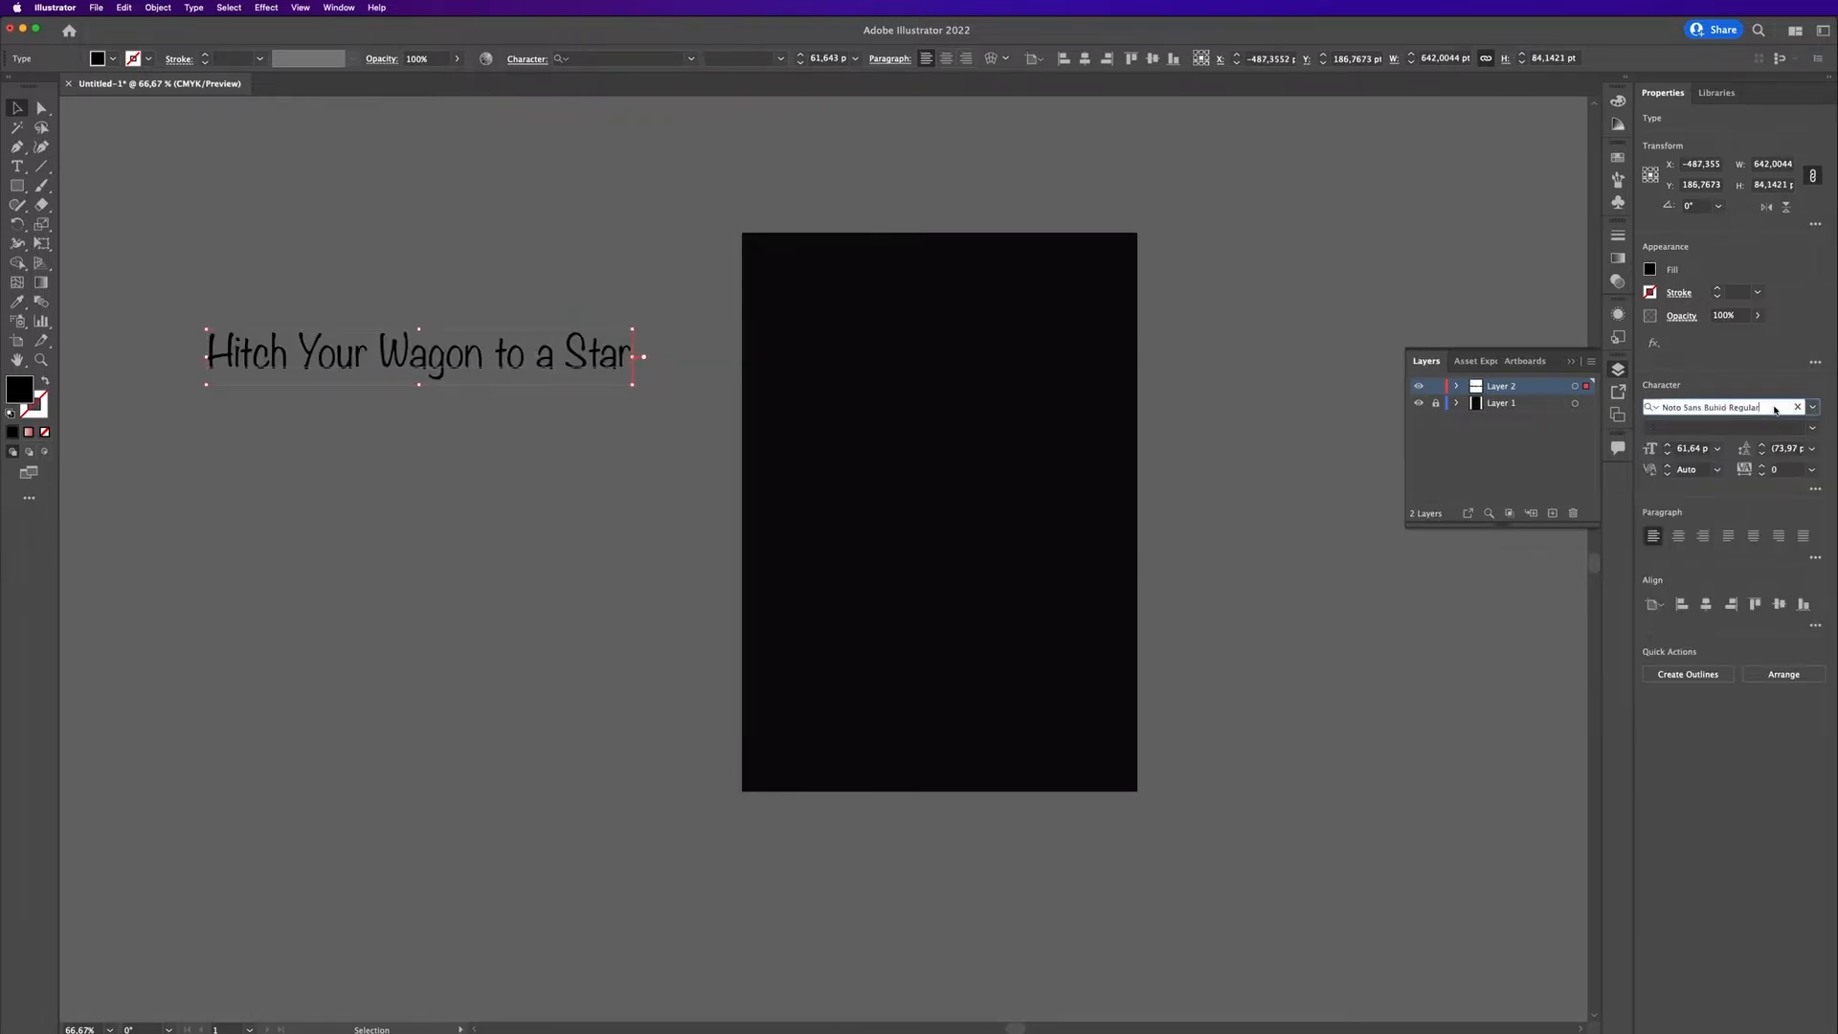
key("Down")
key("Down")
key("Down")
key("Down")
key("Down")
key("Down")
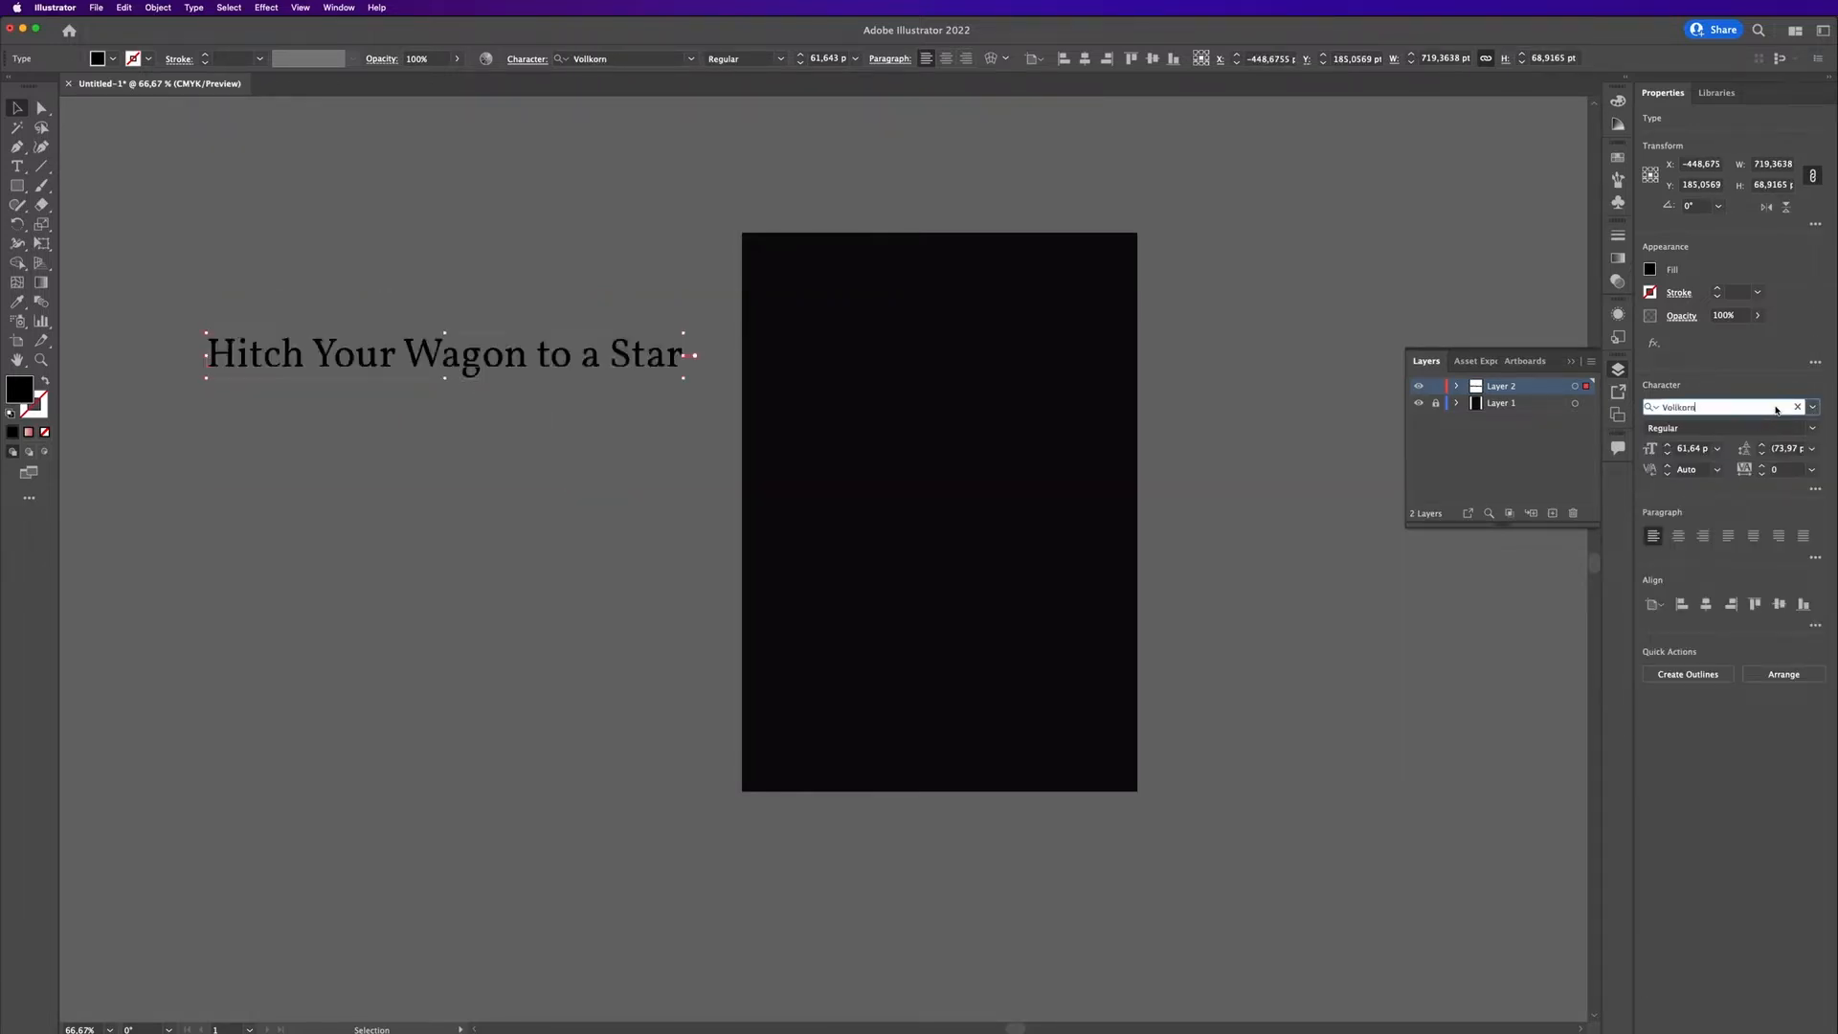
key("Down")
key("Down")
key("Down")
key("Down")
key("Down")
key("Down")
key("Down")
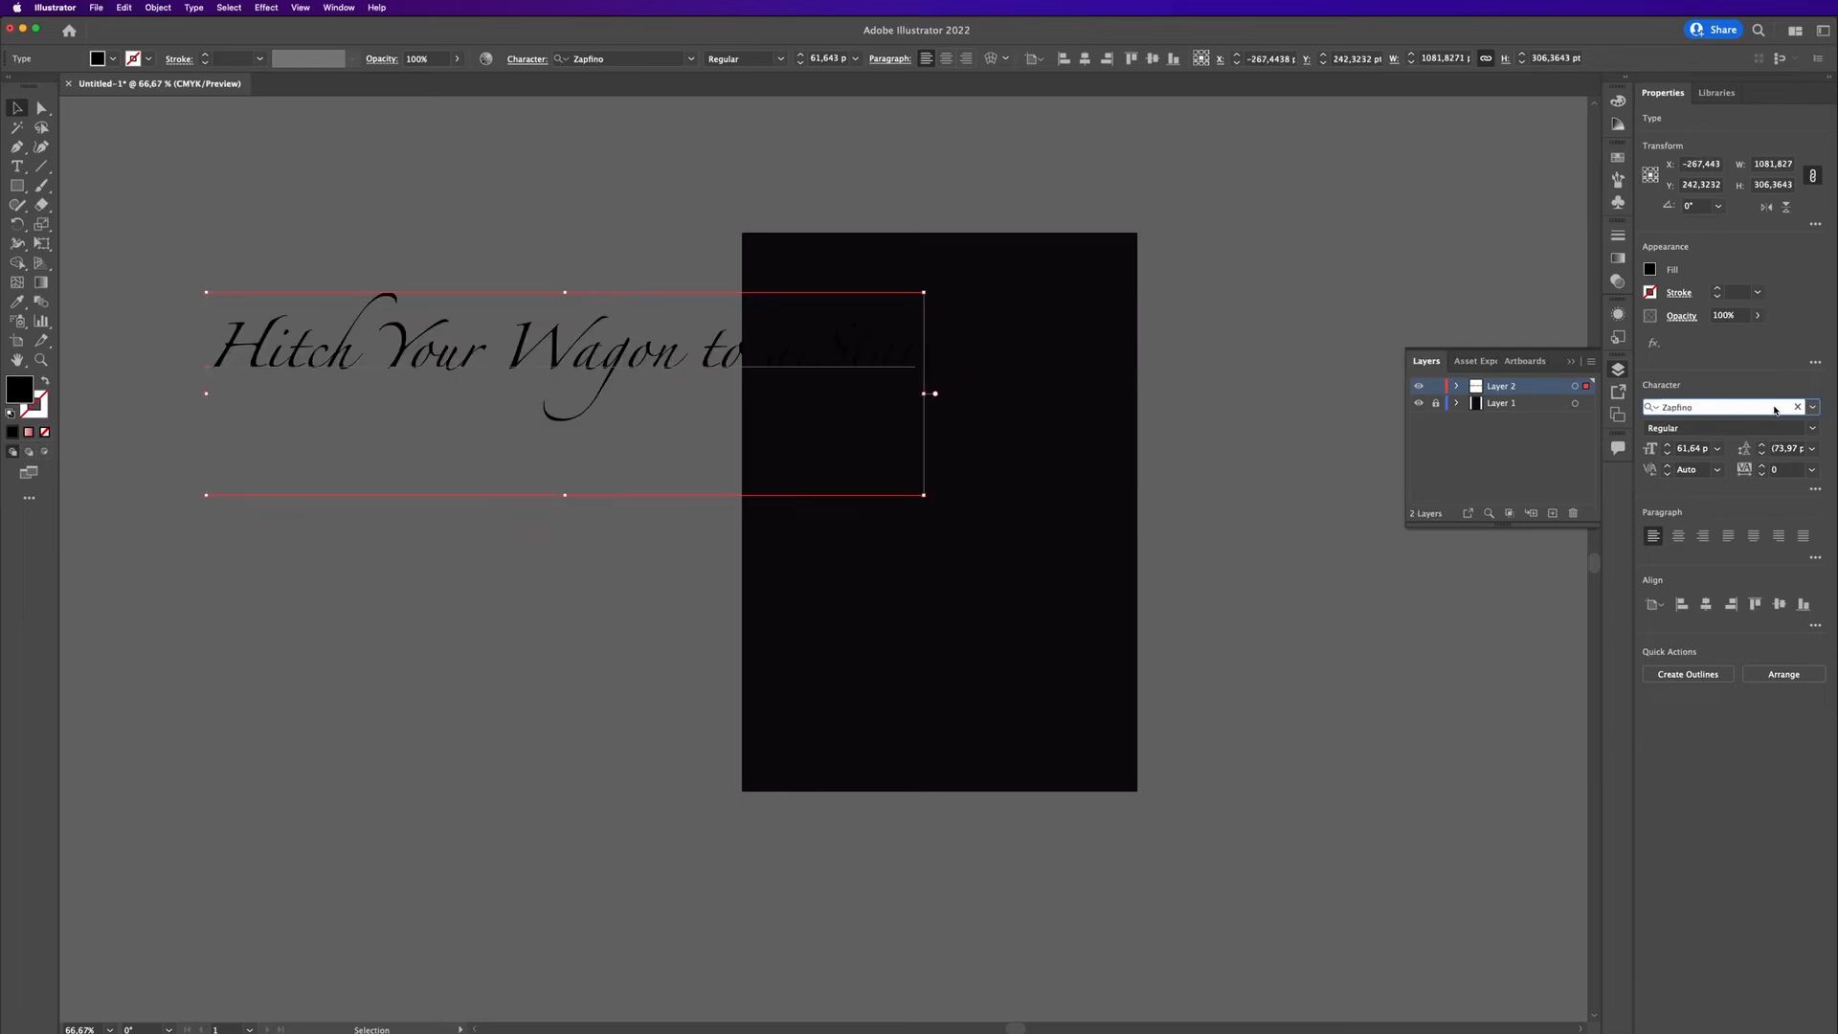
key("Down")
key("Down")
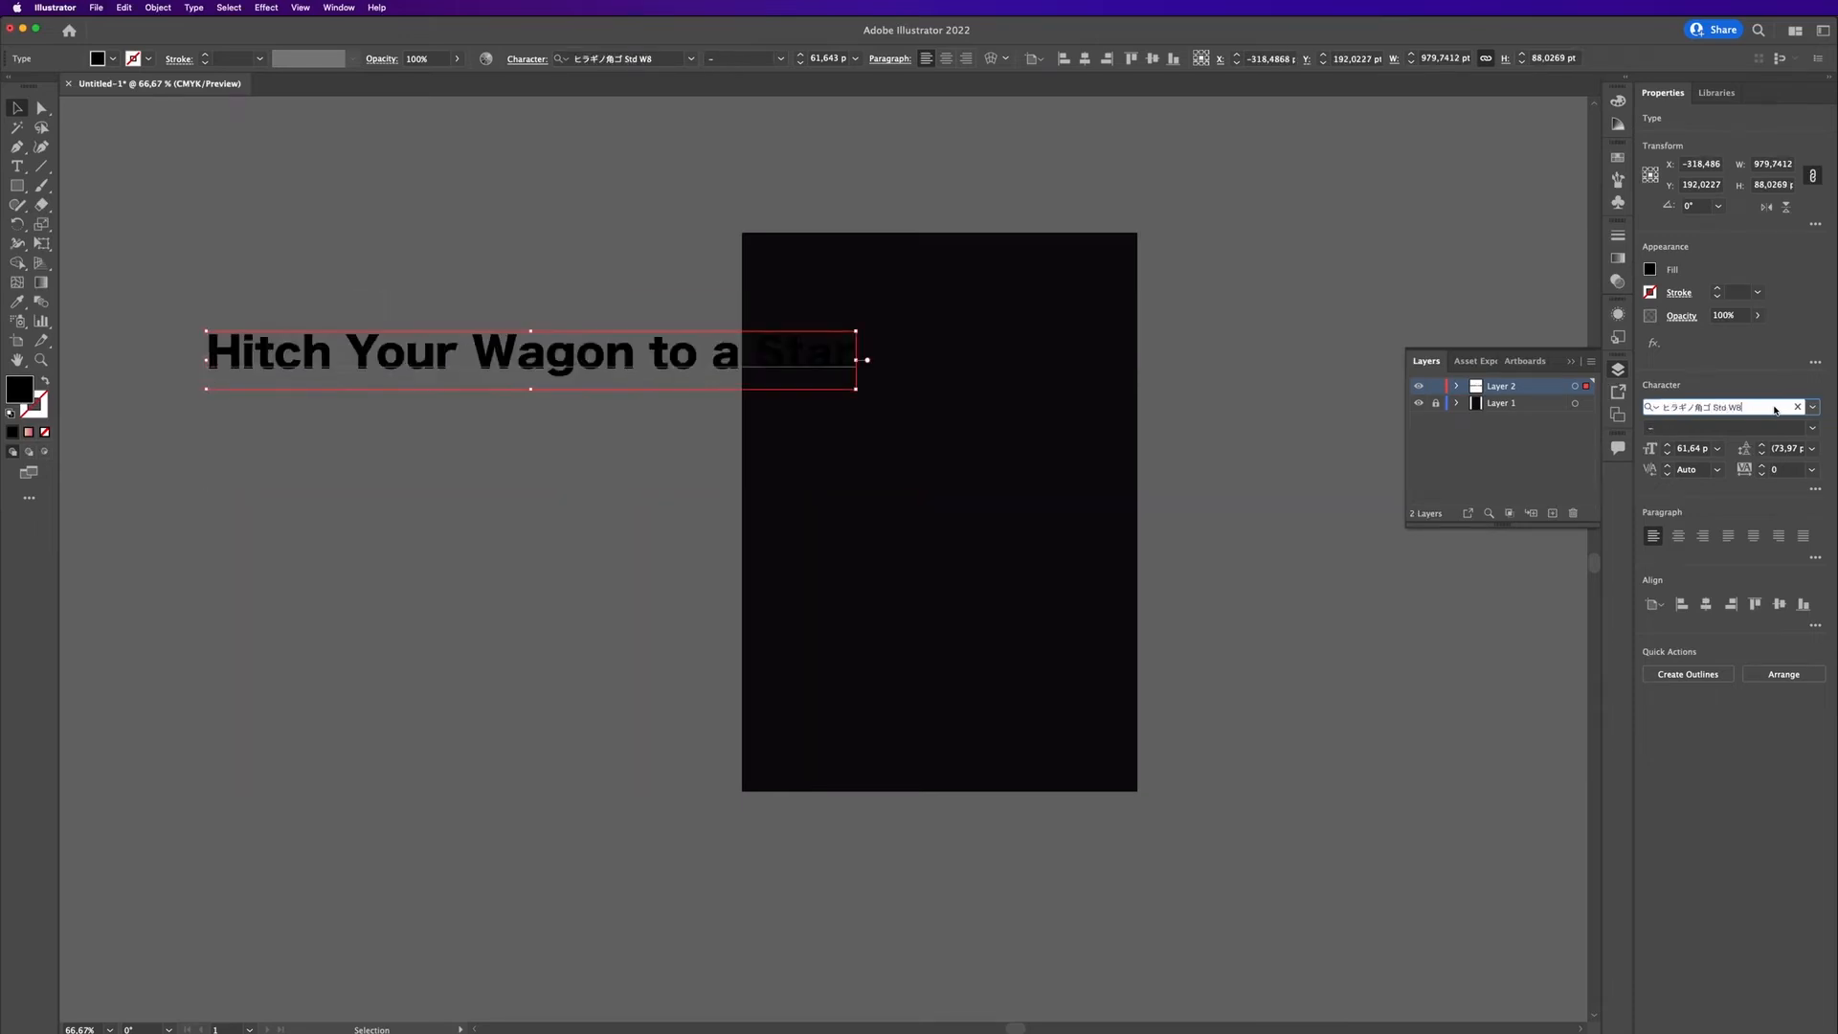
Step: Duplicate the black text line directly below it and give the copy no fill and a mint-green stroke
mouse_move(641, 352)
left_mouse_down()
mouse_move(502, 337)
mouse_move(502, 388)
left_mouse_up()
key("shift+x")
left_click(469, 495)
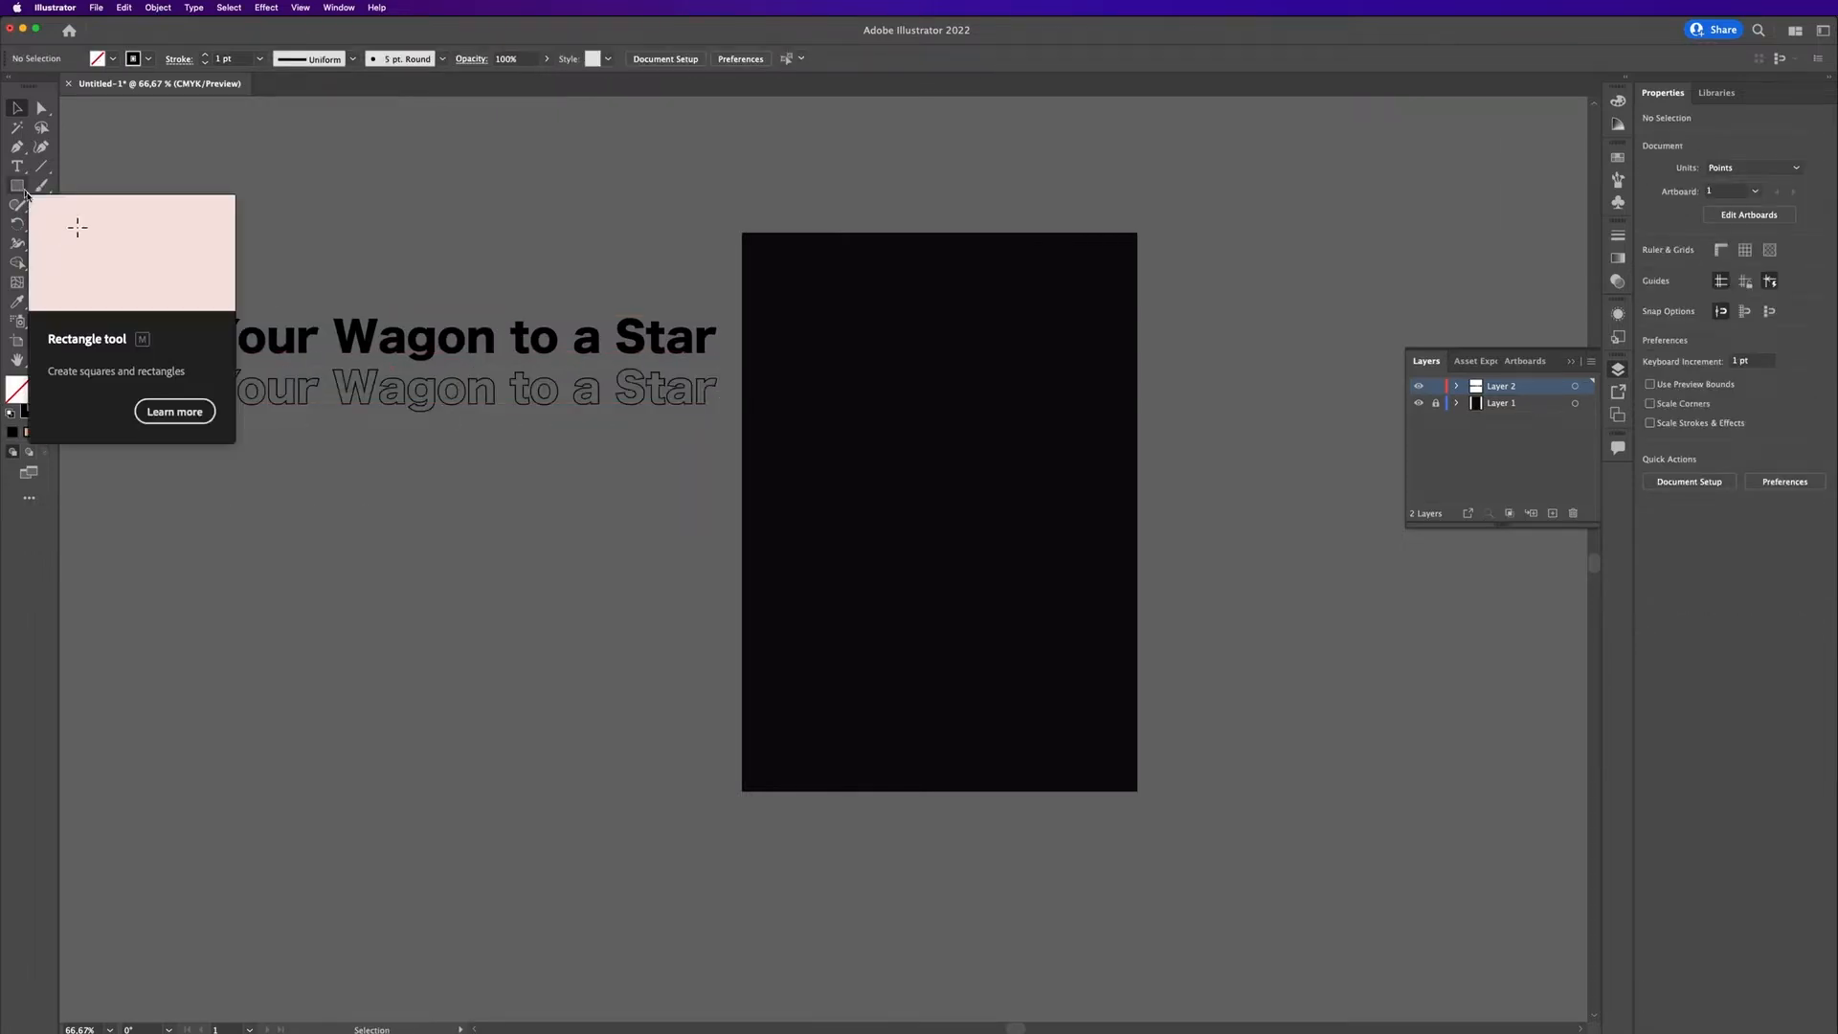
left_click(390, 412)
left_click(35, 412)
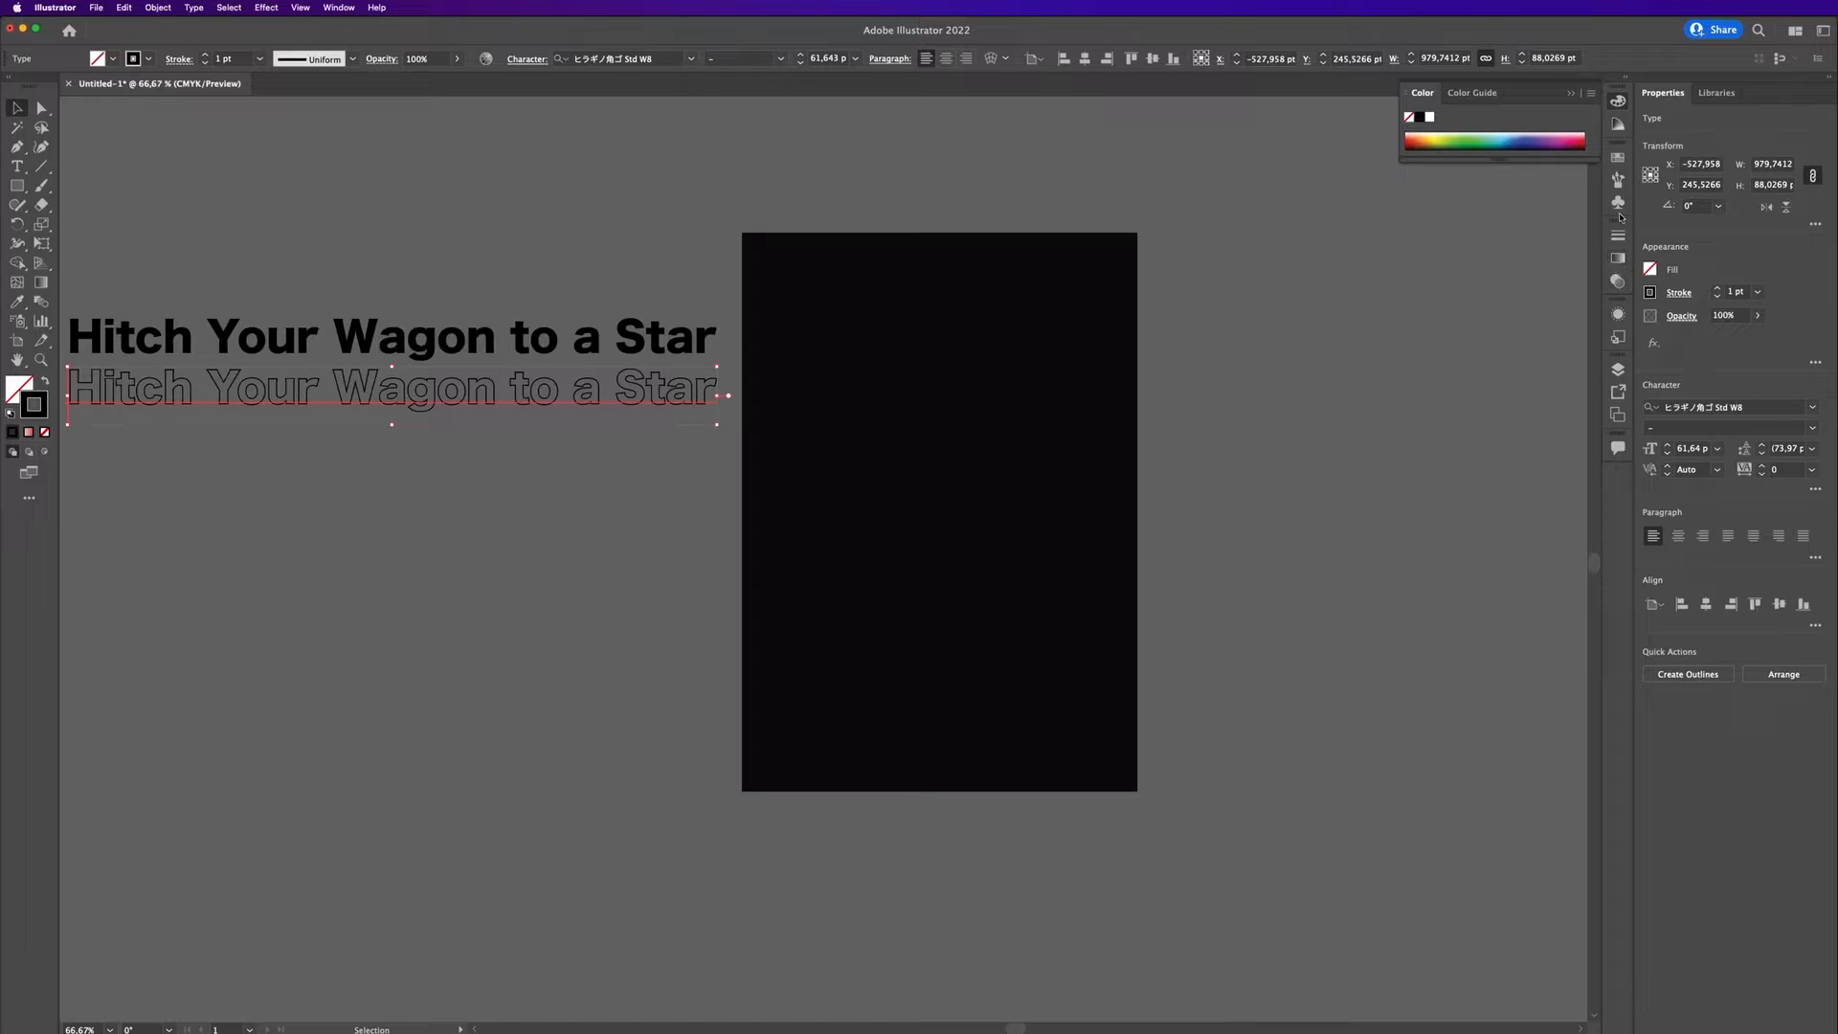
left_click(1618, 280)
left_click(1451, 276)
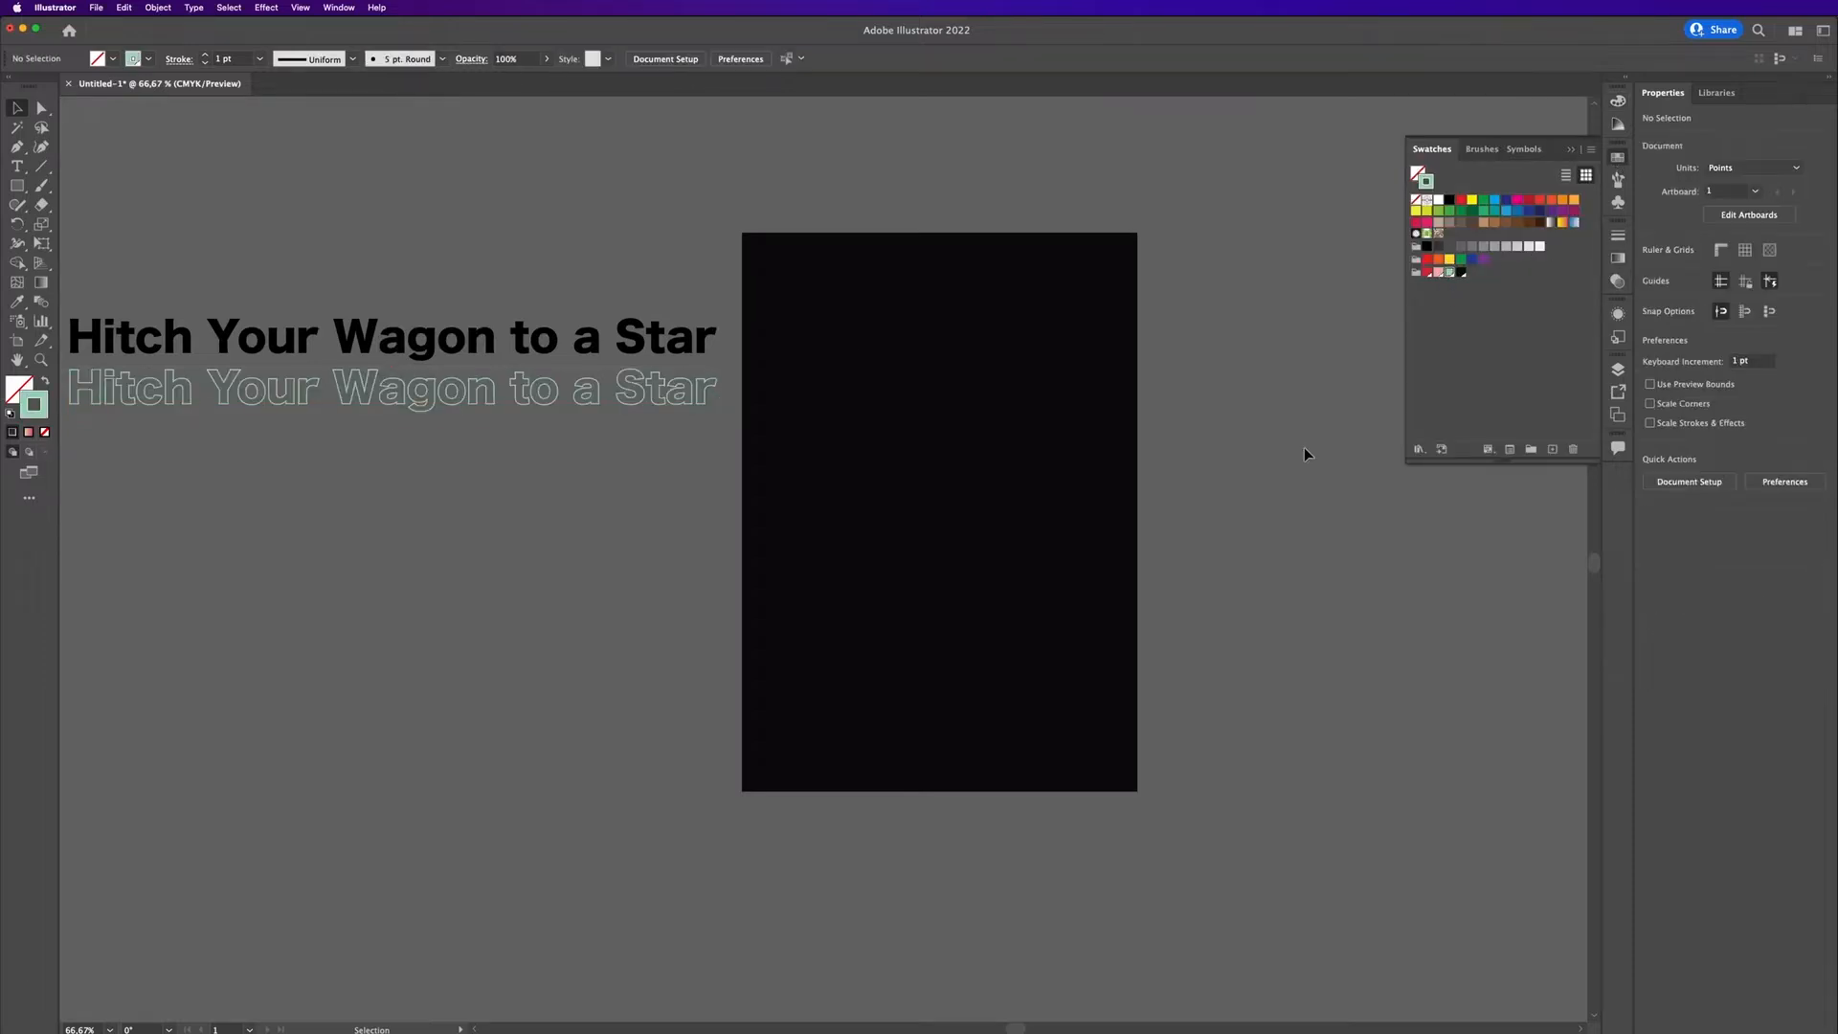
Step: Duplicate the green outlined text line directly below it and make the copy's stroke pale pink
left_click_drag(589, 395, 589, 447)
left_click(1437, 274)
left_click(1207, 358)
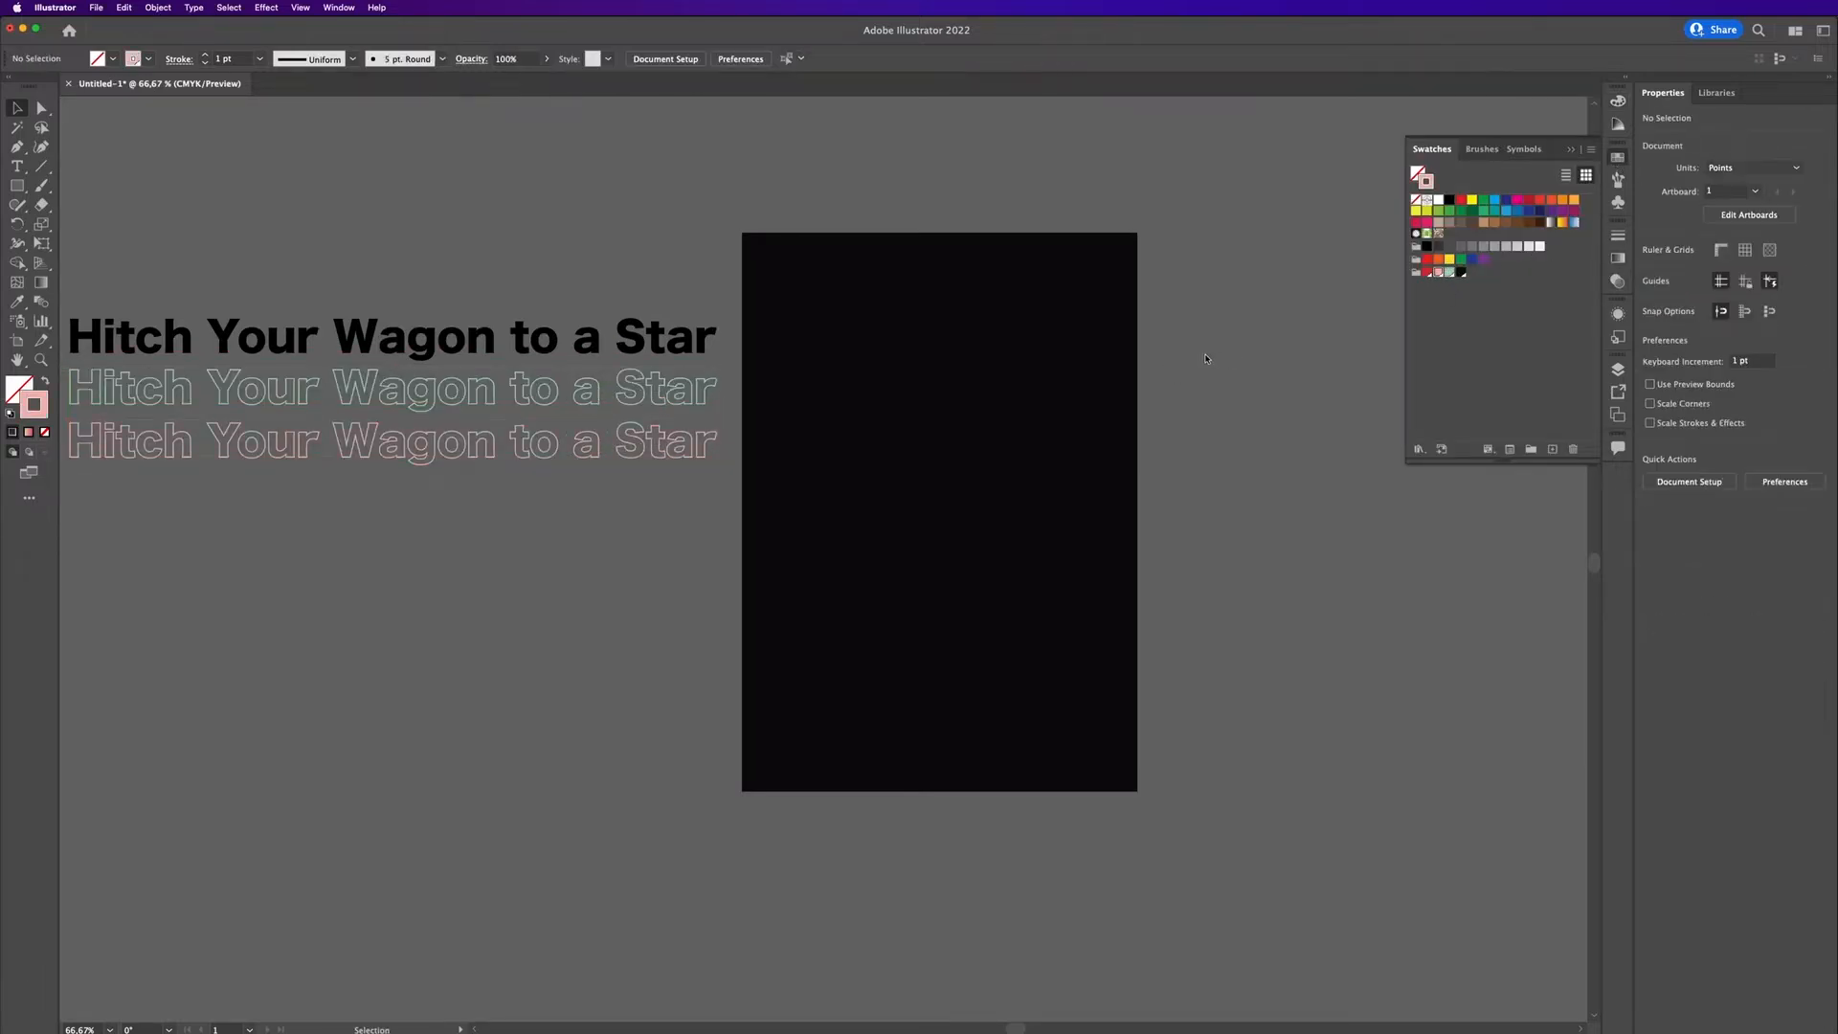
Step: Break the pink outlined text into four lines: "Hitch", "Your", "Wagon" and "to a Star"
key("t")
left_click(210, 445)
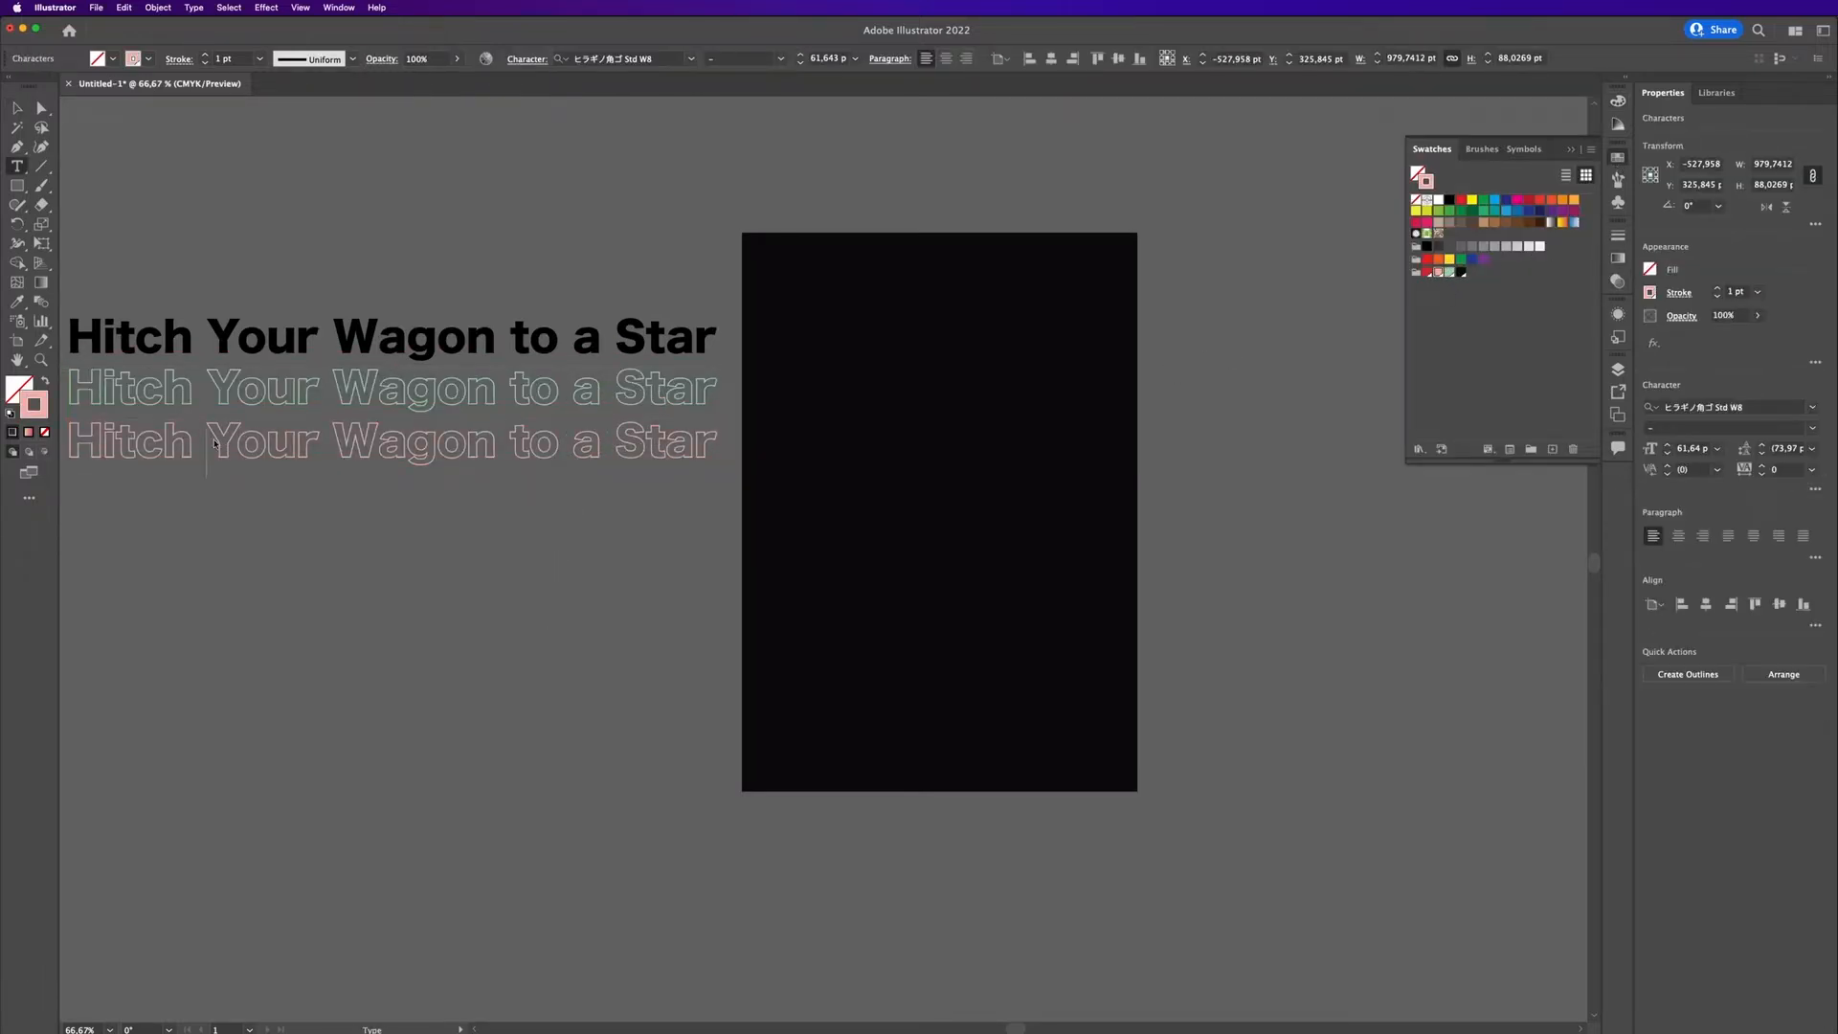
key("Return")
left_click(192, 490)
key("Return")
left_click(244, 534)
key("Return")
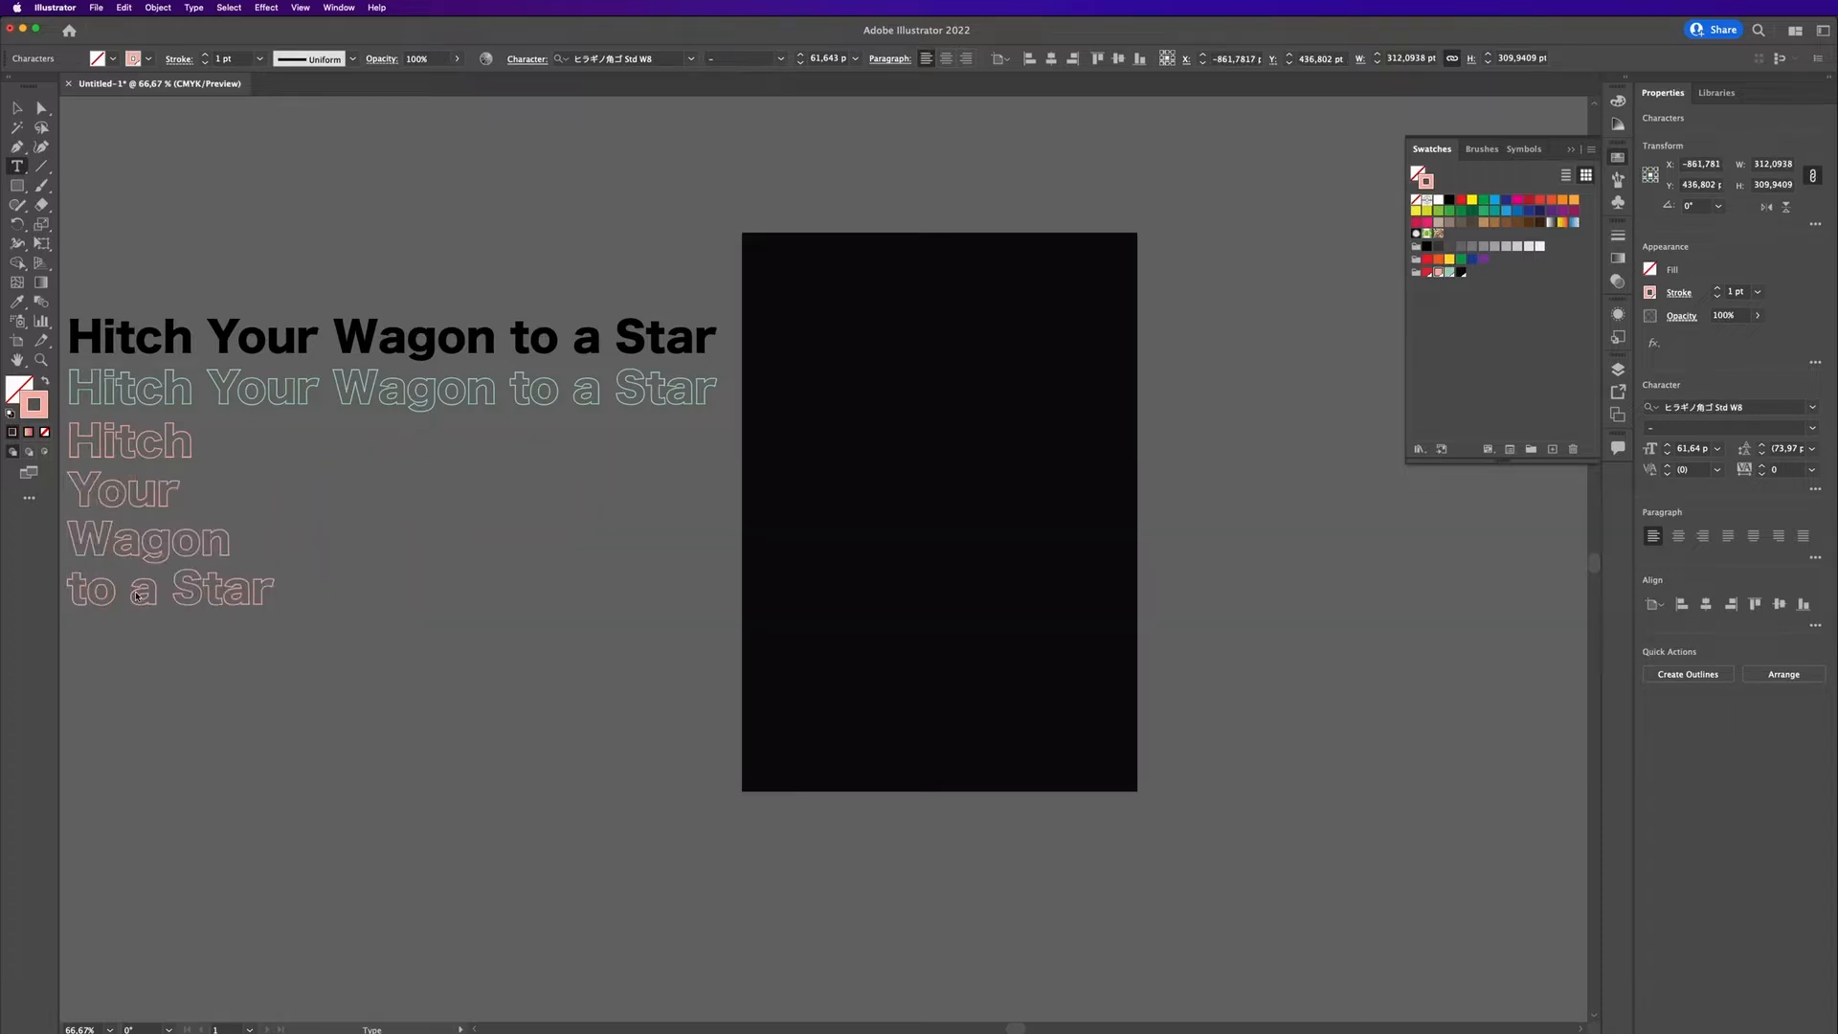
key("Escape")
Step: Move the pink four-line text onto the black artboard and enlarge it to about 88.3 pt
left_click_drag(144, 508, 866, 489)
left_click(1357, 680)
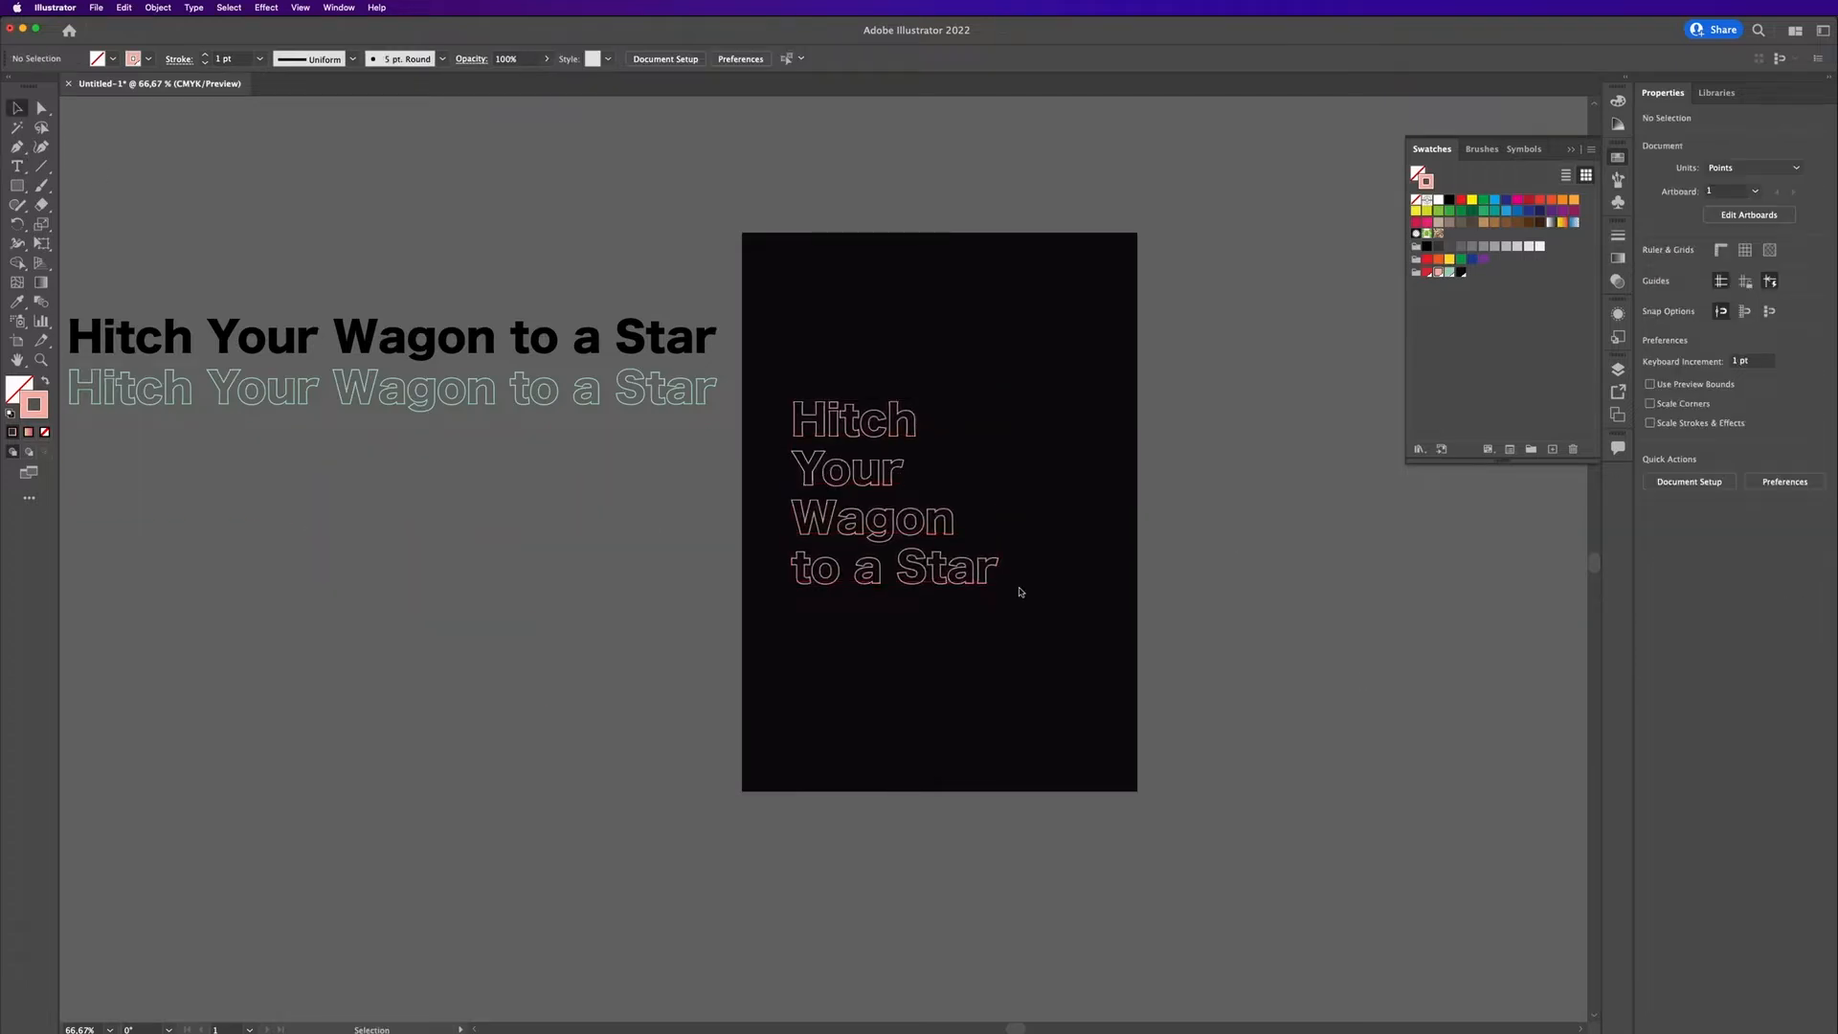
left_click(986, 578)
mouse_move(1001, 608)
left_mouse_down()
mouse_move(1087, 693)
mouse_move(1008, 627)
left_mouse_up()
left_click(1093, 701)
left_click(632, 522)
left_click(310, 400)
left_click(843, 542)
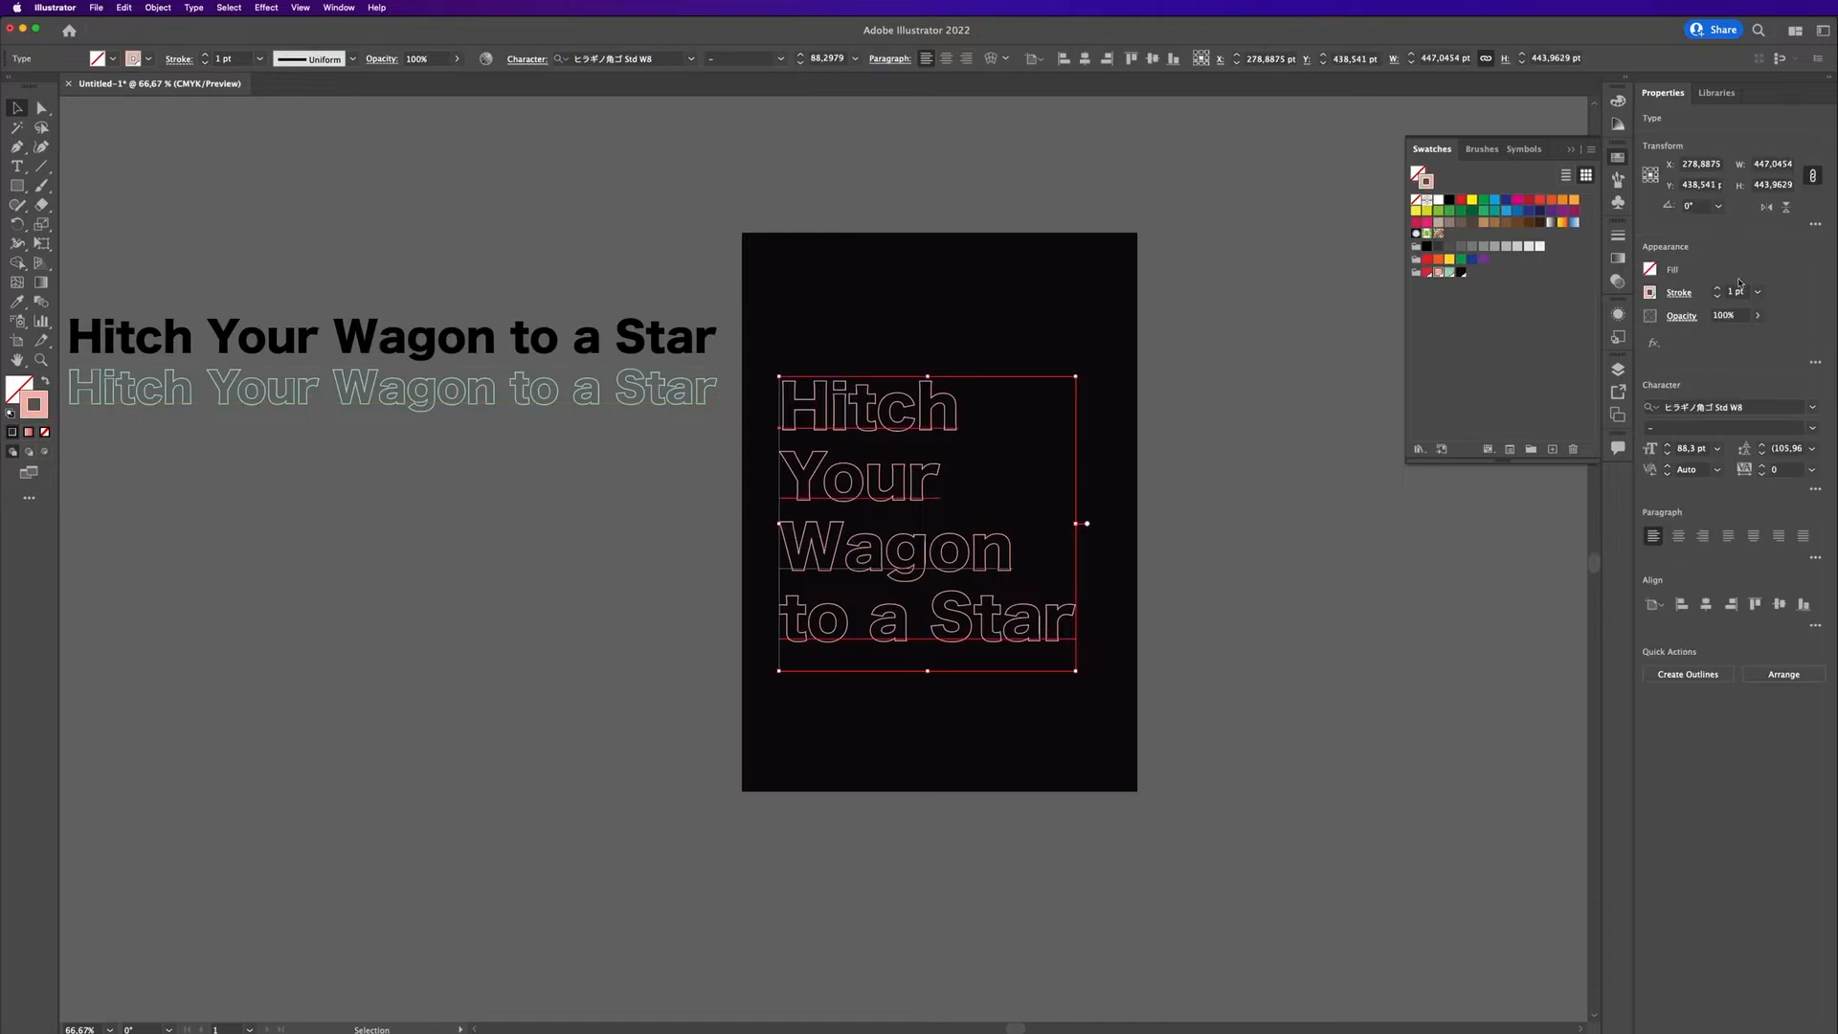
Step: Reduce the leading of the pink four-line text to 88 pt
left_click(1763, 453)
left_click(1762, 452)
left_click(1762, 453)
left_click(1763, 453)
left_click(1762, 453)
left_click(1763, 453)
left_click(1762, 453)
left_click(1763, 452)
left_click(1430, 688)
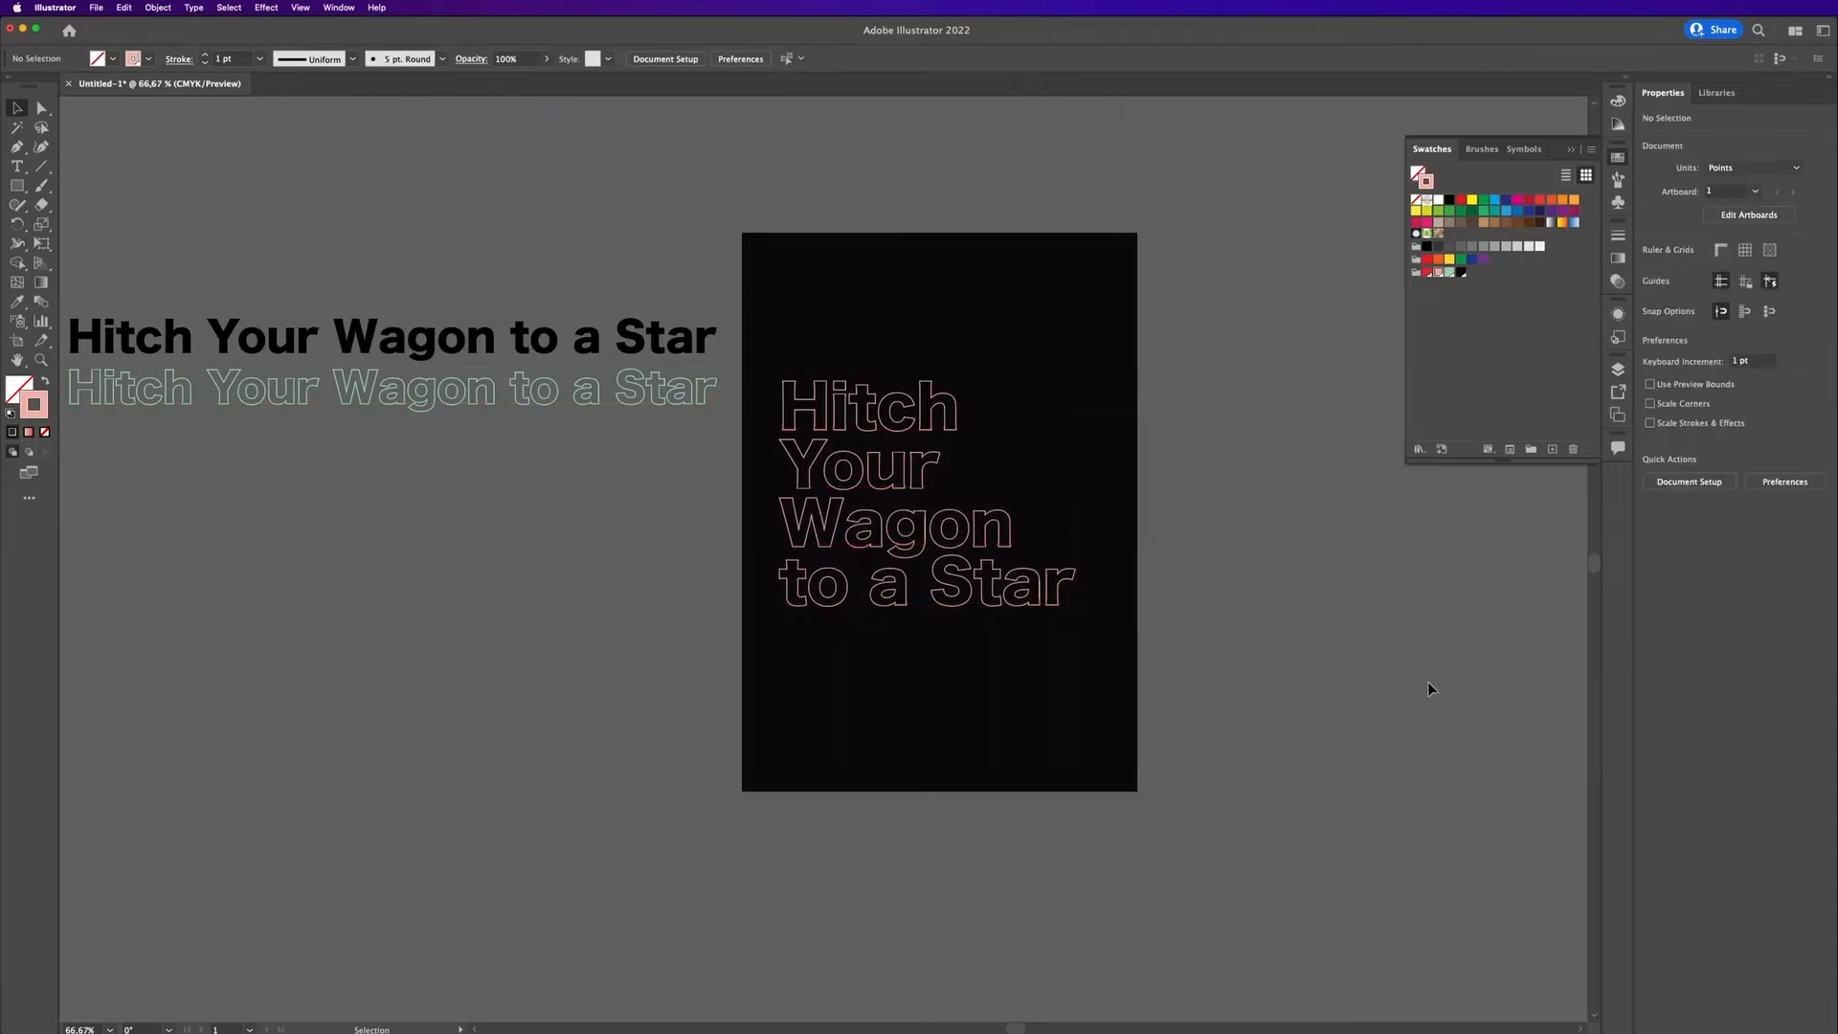
Step: Widen the leading of the pink four-line text considerably in large increments and move the block higher on the artboard
left_click(983, 634)
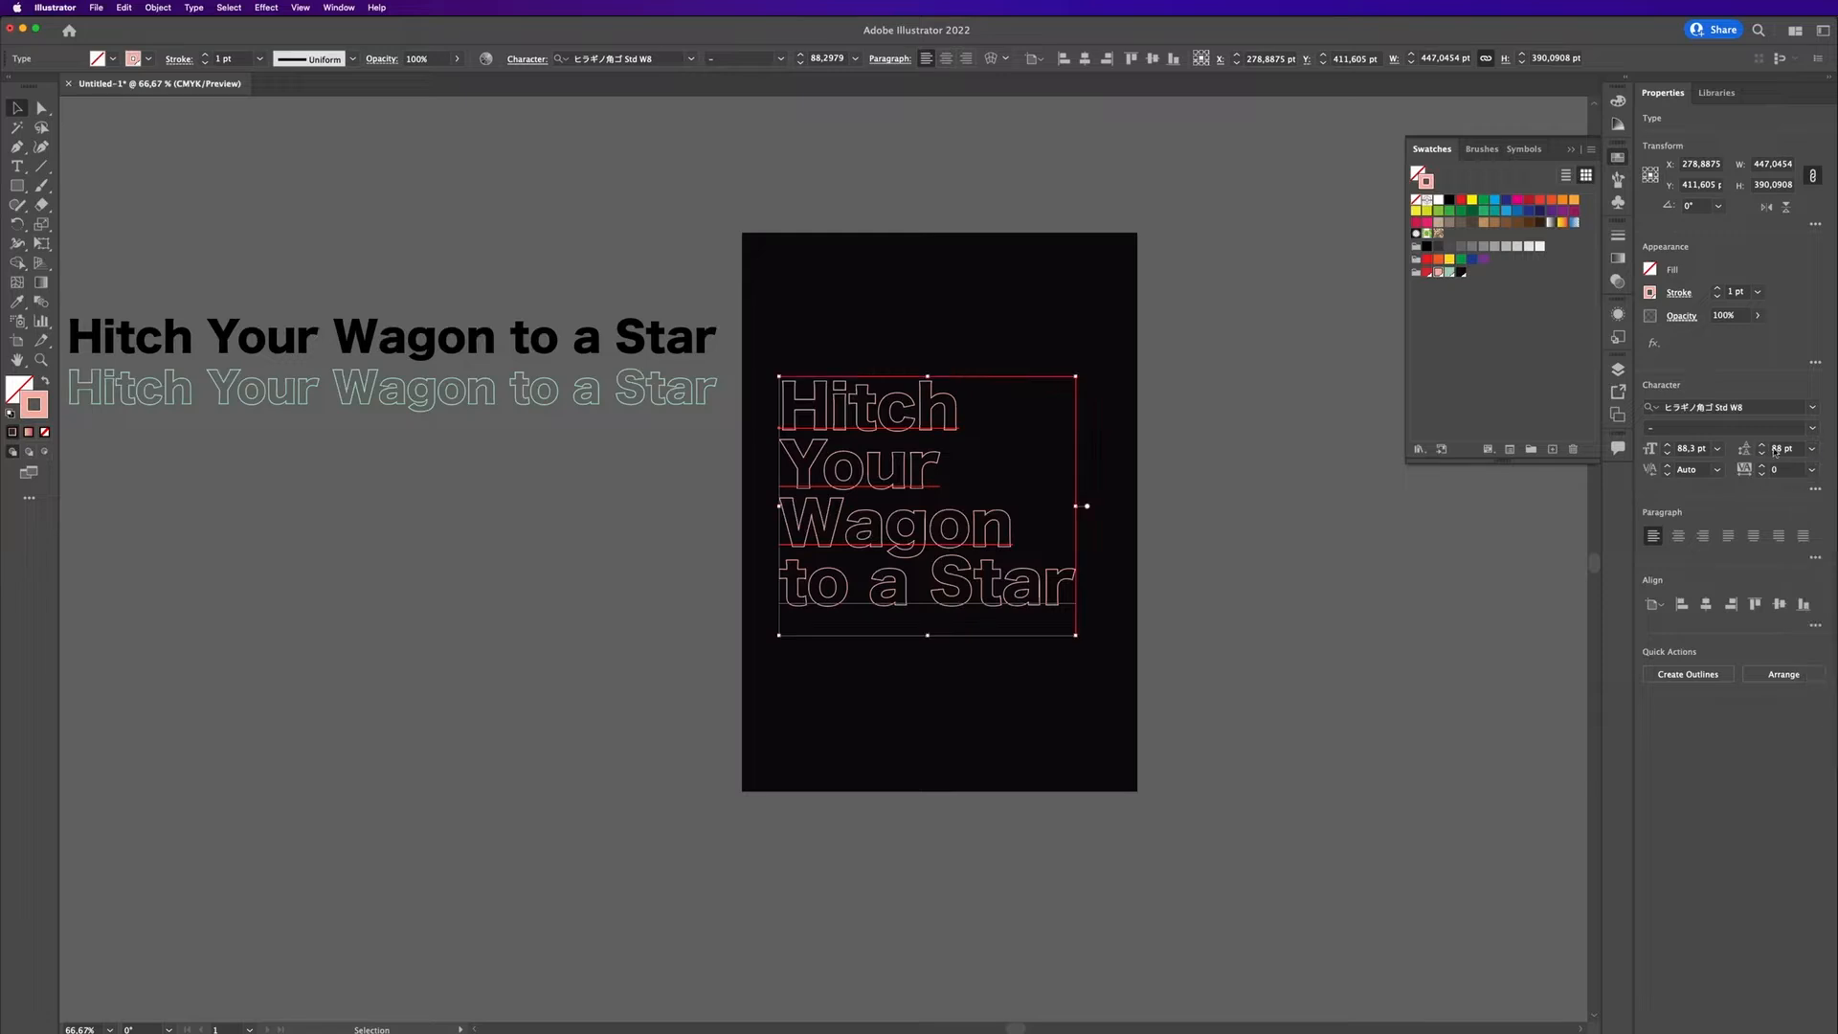
left_click(1776, 450)
key("shift+Up")
key("shift+Up")
key("shift+Up")
key("shift+Up")
key("shift+Up")
key("shift+Up")
key("shift+Up")
left_click_drag(929, 602, 930, 552)
left_click(1341, 559)
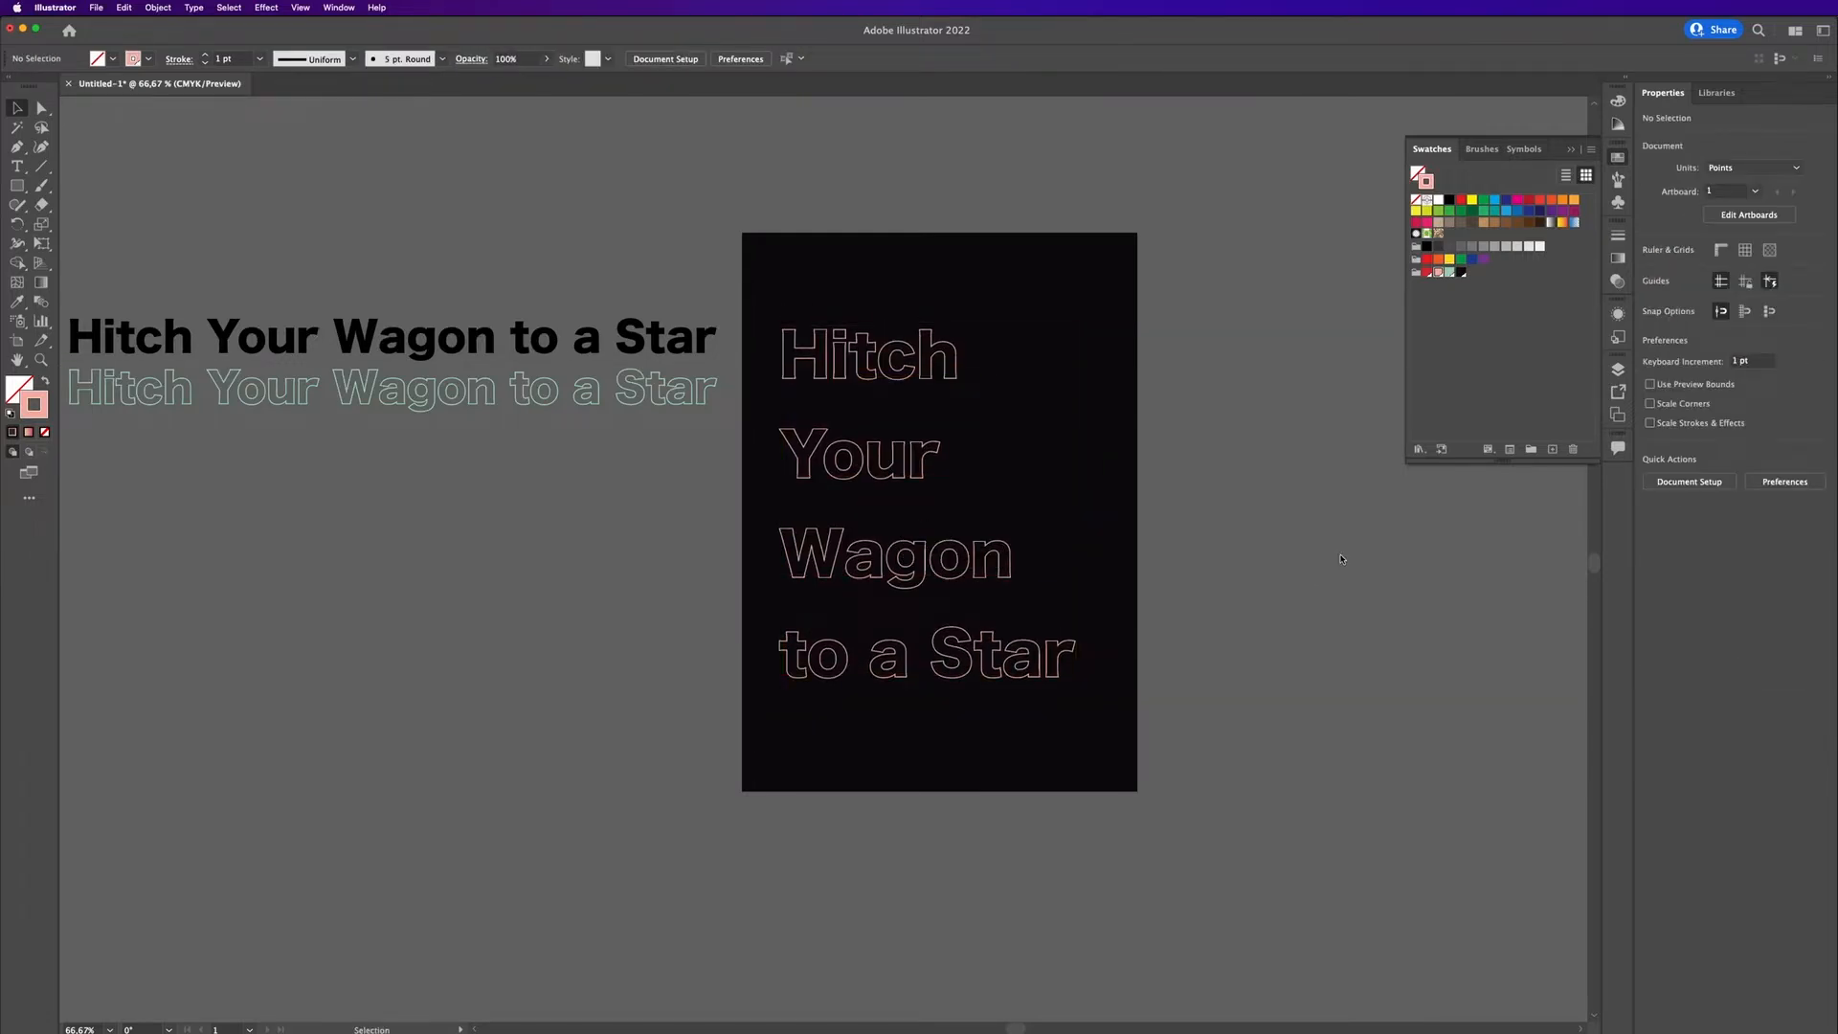
Step: Undo the pink text block's move and the large leading increases, and leave the text deselected
key("super+z")
key("super+z")
key("super+z")
key("super+z")
key("super+z")
key("super+z")
key("super+z")
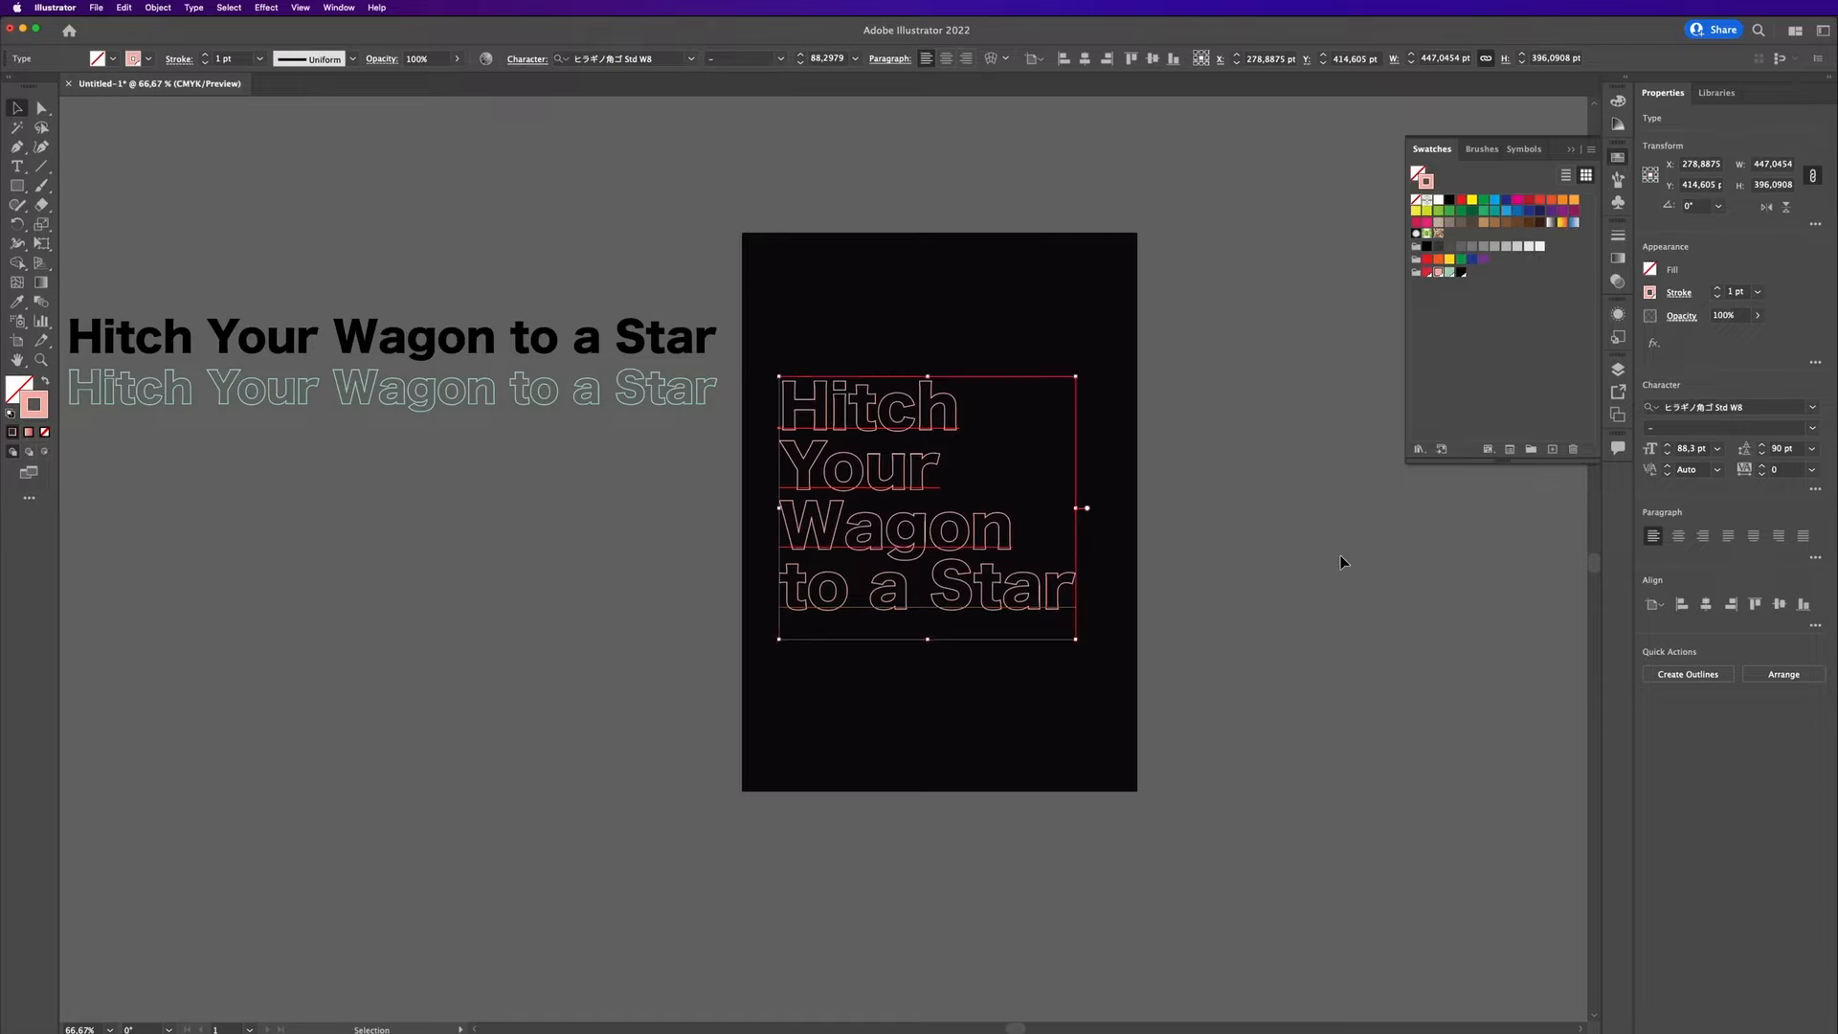
left_click(1378, 587)
Step: Draw a red horizontal line across the lower part of each of the four text lines, roughly matching each line's width
left_click(914, 548)
left_click(1030, 513)
key("super+equal")
key("super+equal")
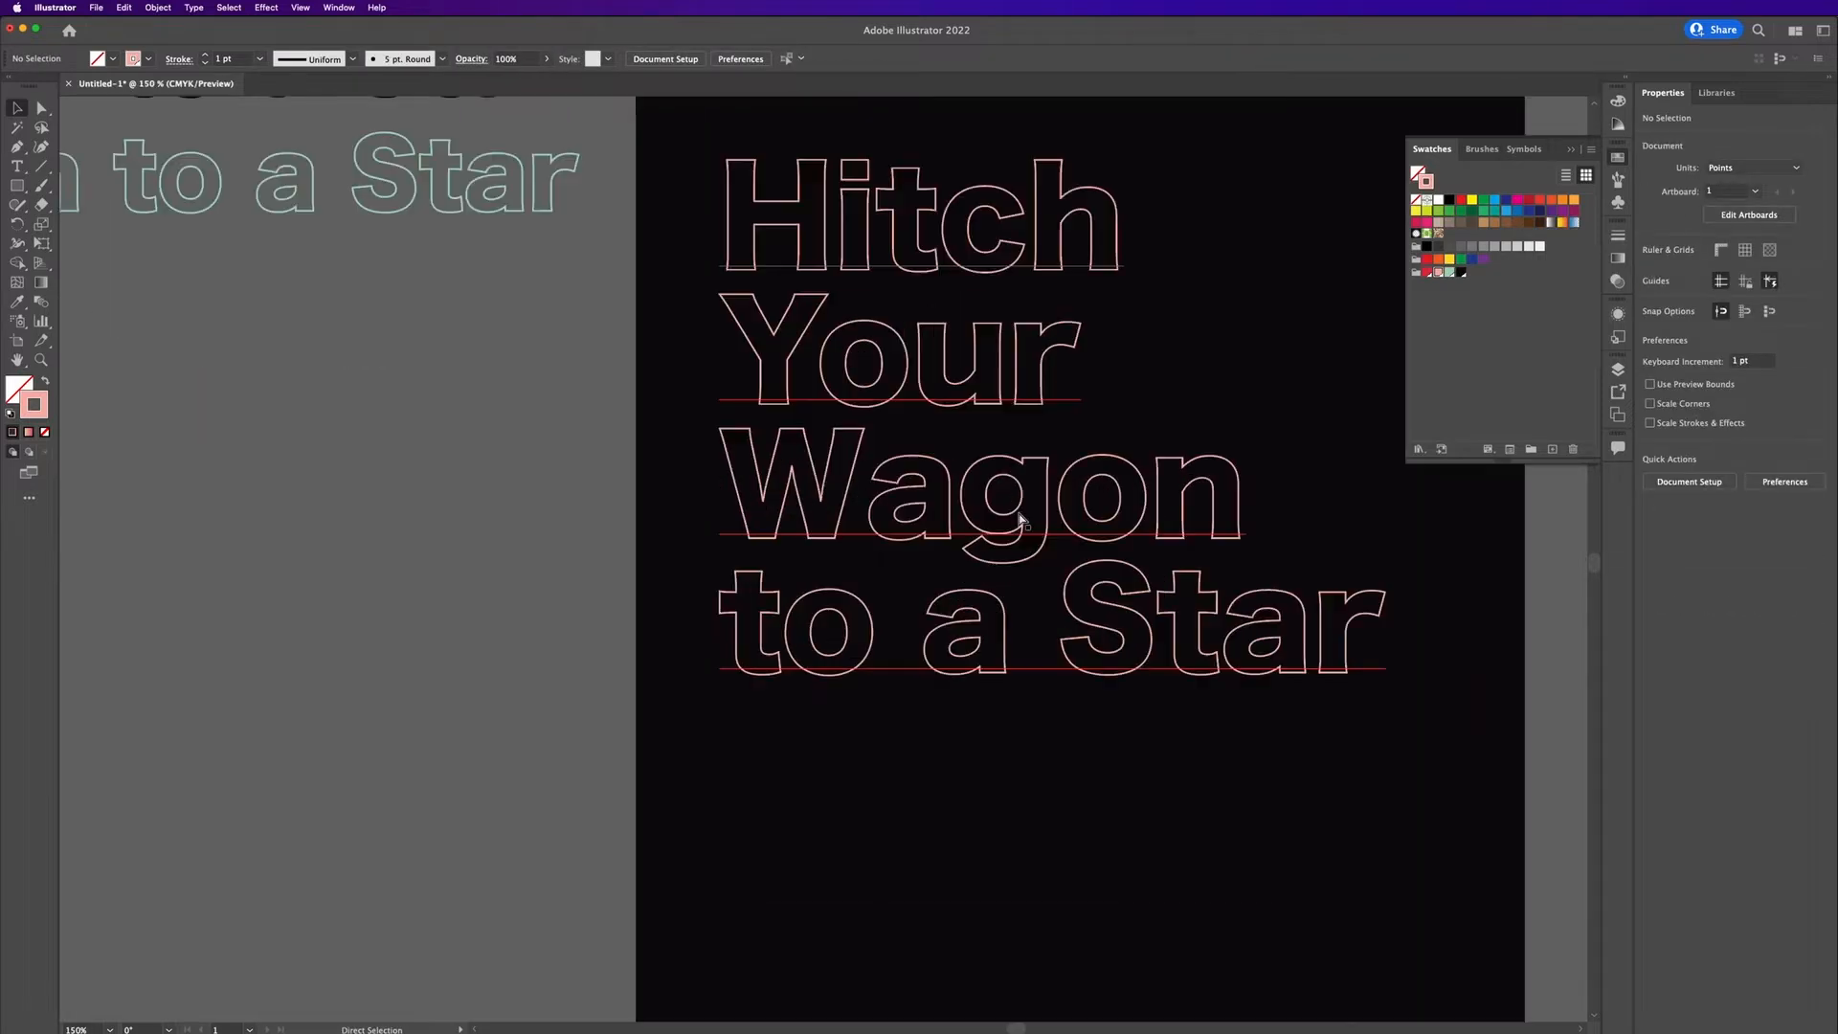
left_click_drag(1019, 517, 894, 587)
key("backslash")
mouse_move(605, 353)
left_mouse_down()
mouse_move(1005, 346)
mouse_move(1005, 479)
mouse_move(972, 484)
left_mouse_up()
key("v")
left_click(1219, 500)
left_click(1427, 272)
left_click_drag(971, 483, 1254, 741)
left_click(1497, 743)
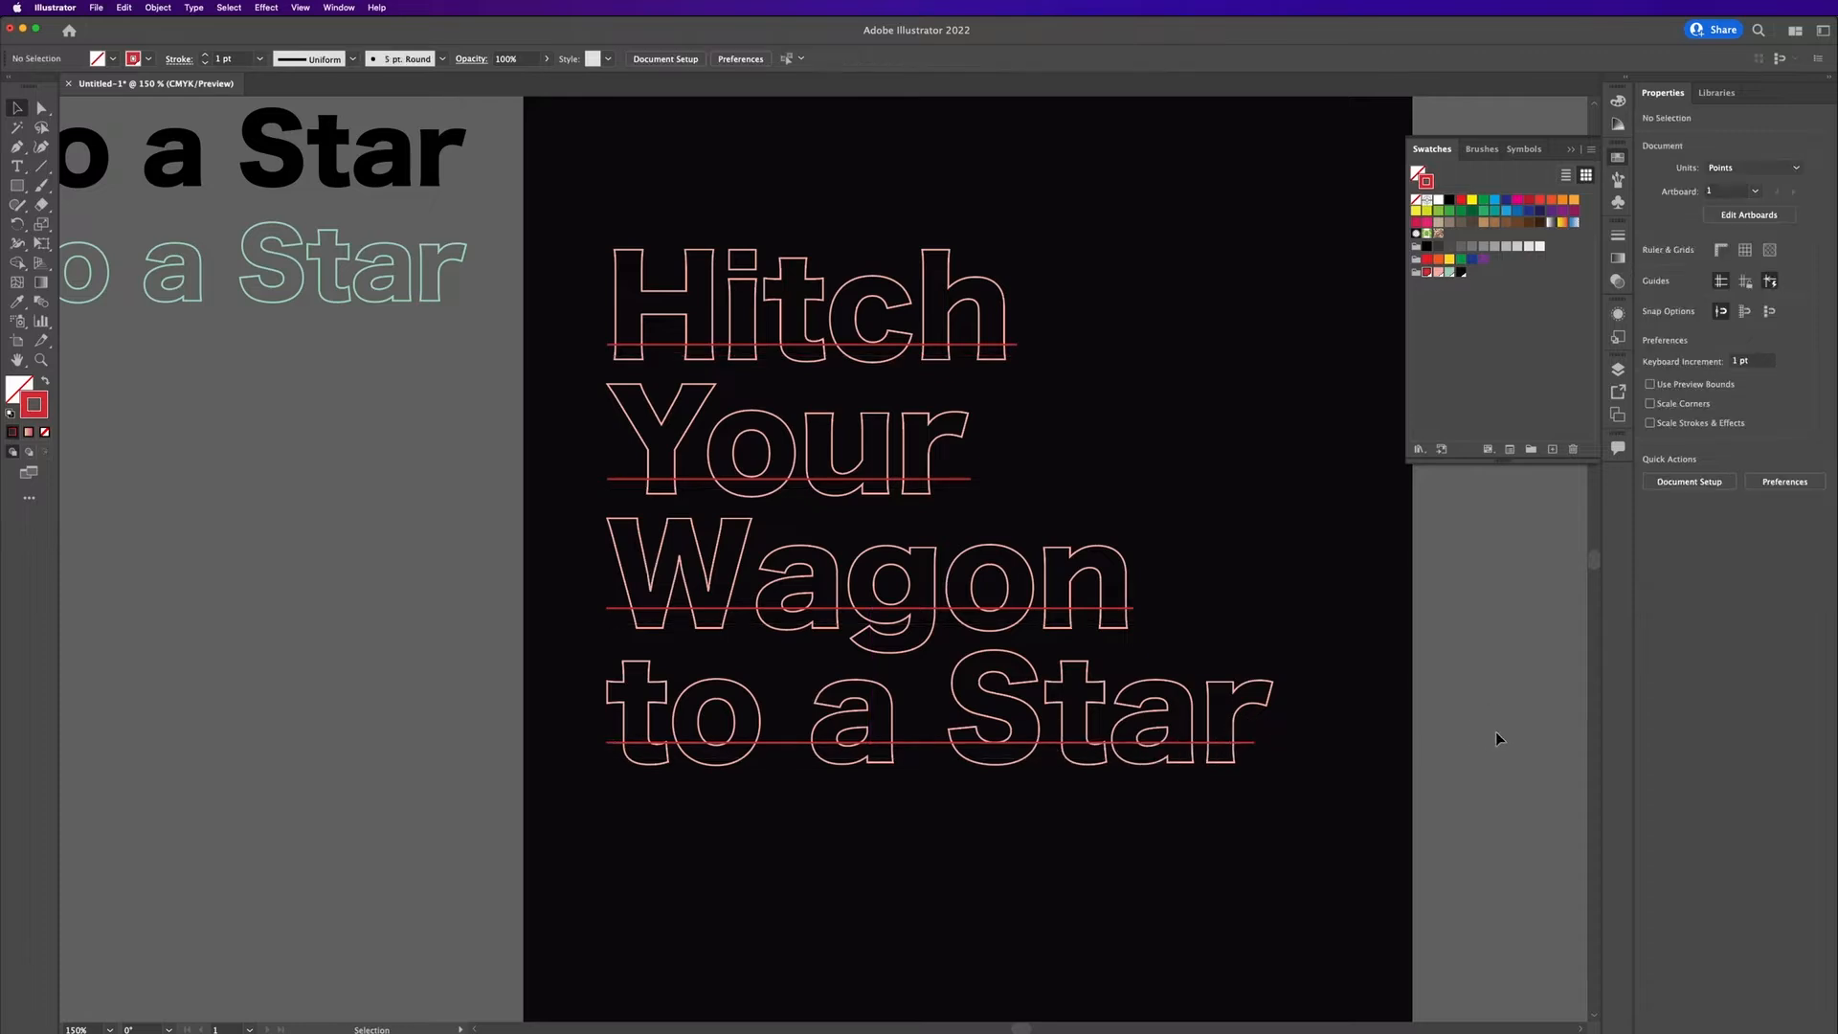
Step: Change the green outlined text line to a solid mint-green fill without stroke and move it below the pink four-line text
scroll(1345, 714, "down", 3)
scroll(1345, 714, "up", 2)
left_click_drag(1423, 713, 1183, 632)
double_click(276, 333)
key("super+a")
left_click(45, 381)
left_click(17, 109)
mouse_move(229, 339)
left_mouse_down()
mouse_move(775, 689)
mouse_move(1188, 772)
left_mouse_up()
mouse_move(893, 773)
left_mouse_down()
mouse_move(966, 738)
mouse_move(694, 743)
left_mouse_up()
Step: Break the solid green text into four lines: "Hitch", "Your", "Wagon" and "to a Star"
double_click(505, 738)
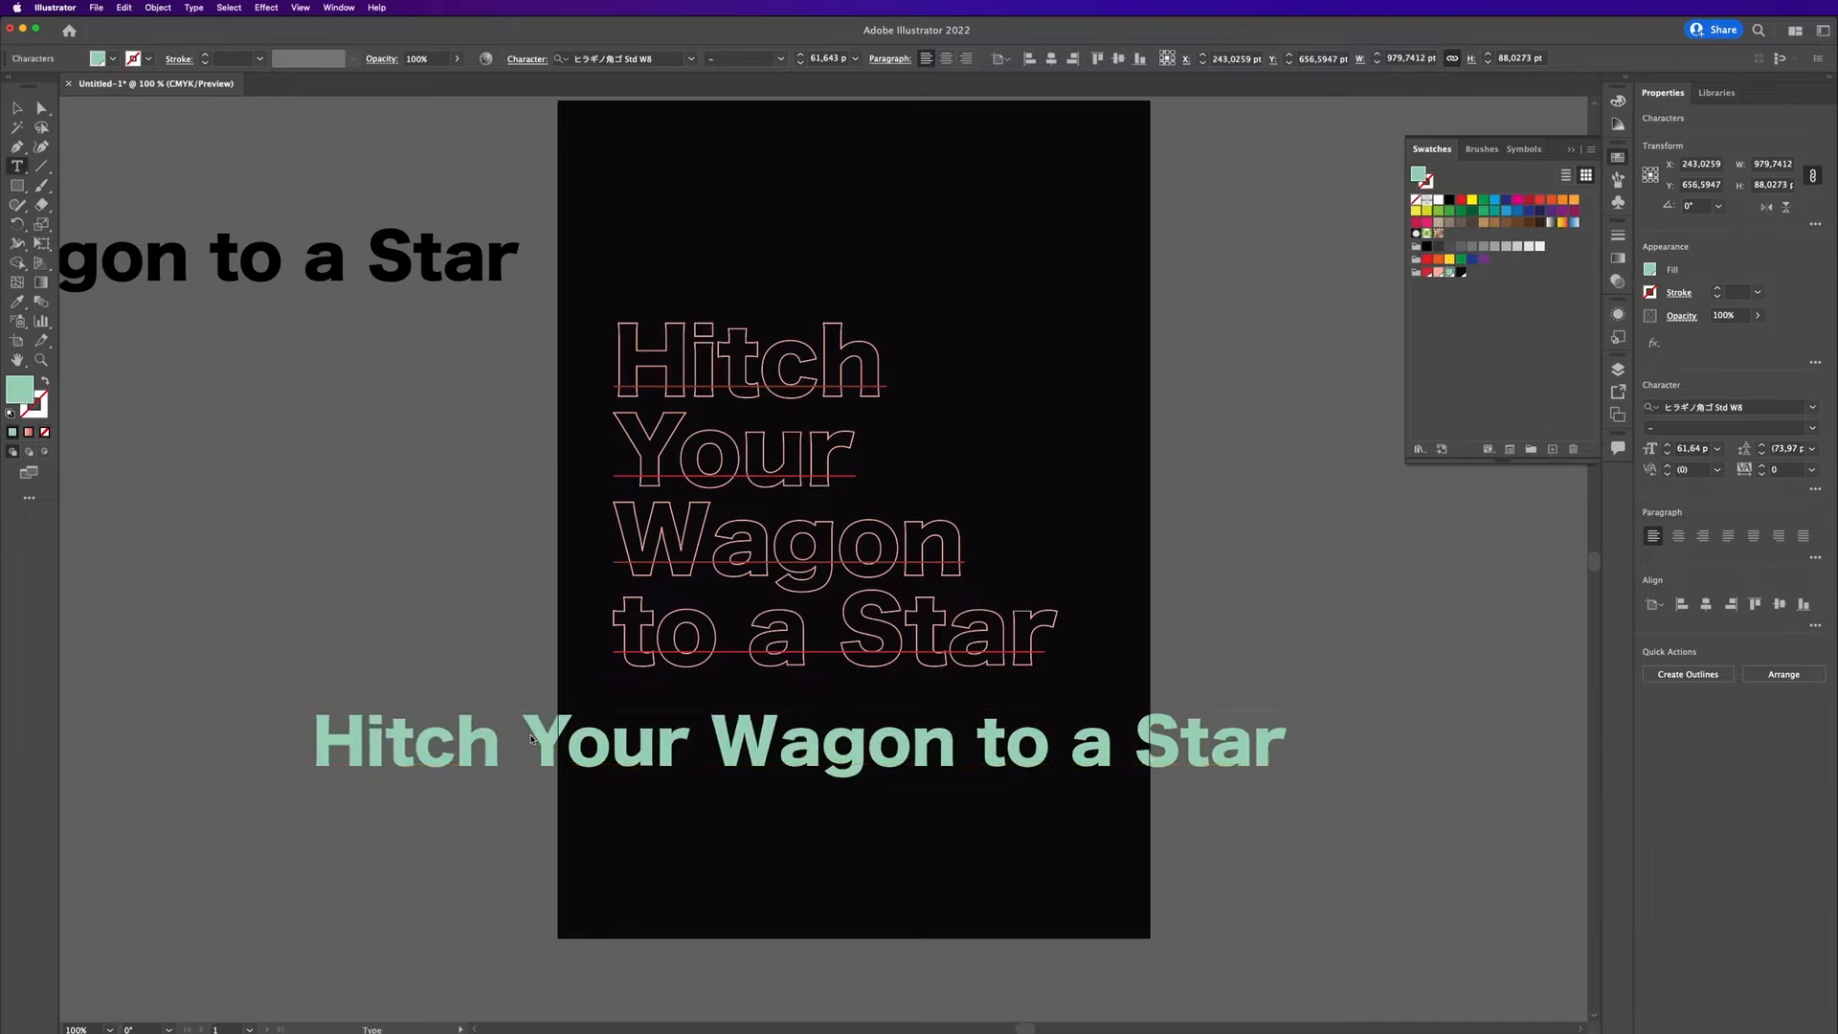
key("Return")
left_click(506, 829)
key("Return")
left_click(588, 891)
key("Return")
left_click(17, 108)
Step: Enlarge the solid green four-line text and place it outside the artboard, on its left side below the black text line
left_click_drag(411, 809, 650, 456)
left_click_drag(869, 667, 634, 512)
left_click_drag(598, 412, 1181, 698)
left_click(1375, 555)
left_click(940, 484)
key("e")
left_click_drag(1181, 348, 1211, 318)
left_click_drag(1210, 702, 1251, 750)
left_click_drag(1252, 317, 1264, 309)
key("v")
left_click_drag(1076, 348, 1070, 357)
left_click(1388, 636)
left_click_drag(1233, 694, 378, 784)
left_click(524, 680)
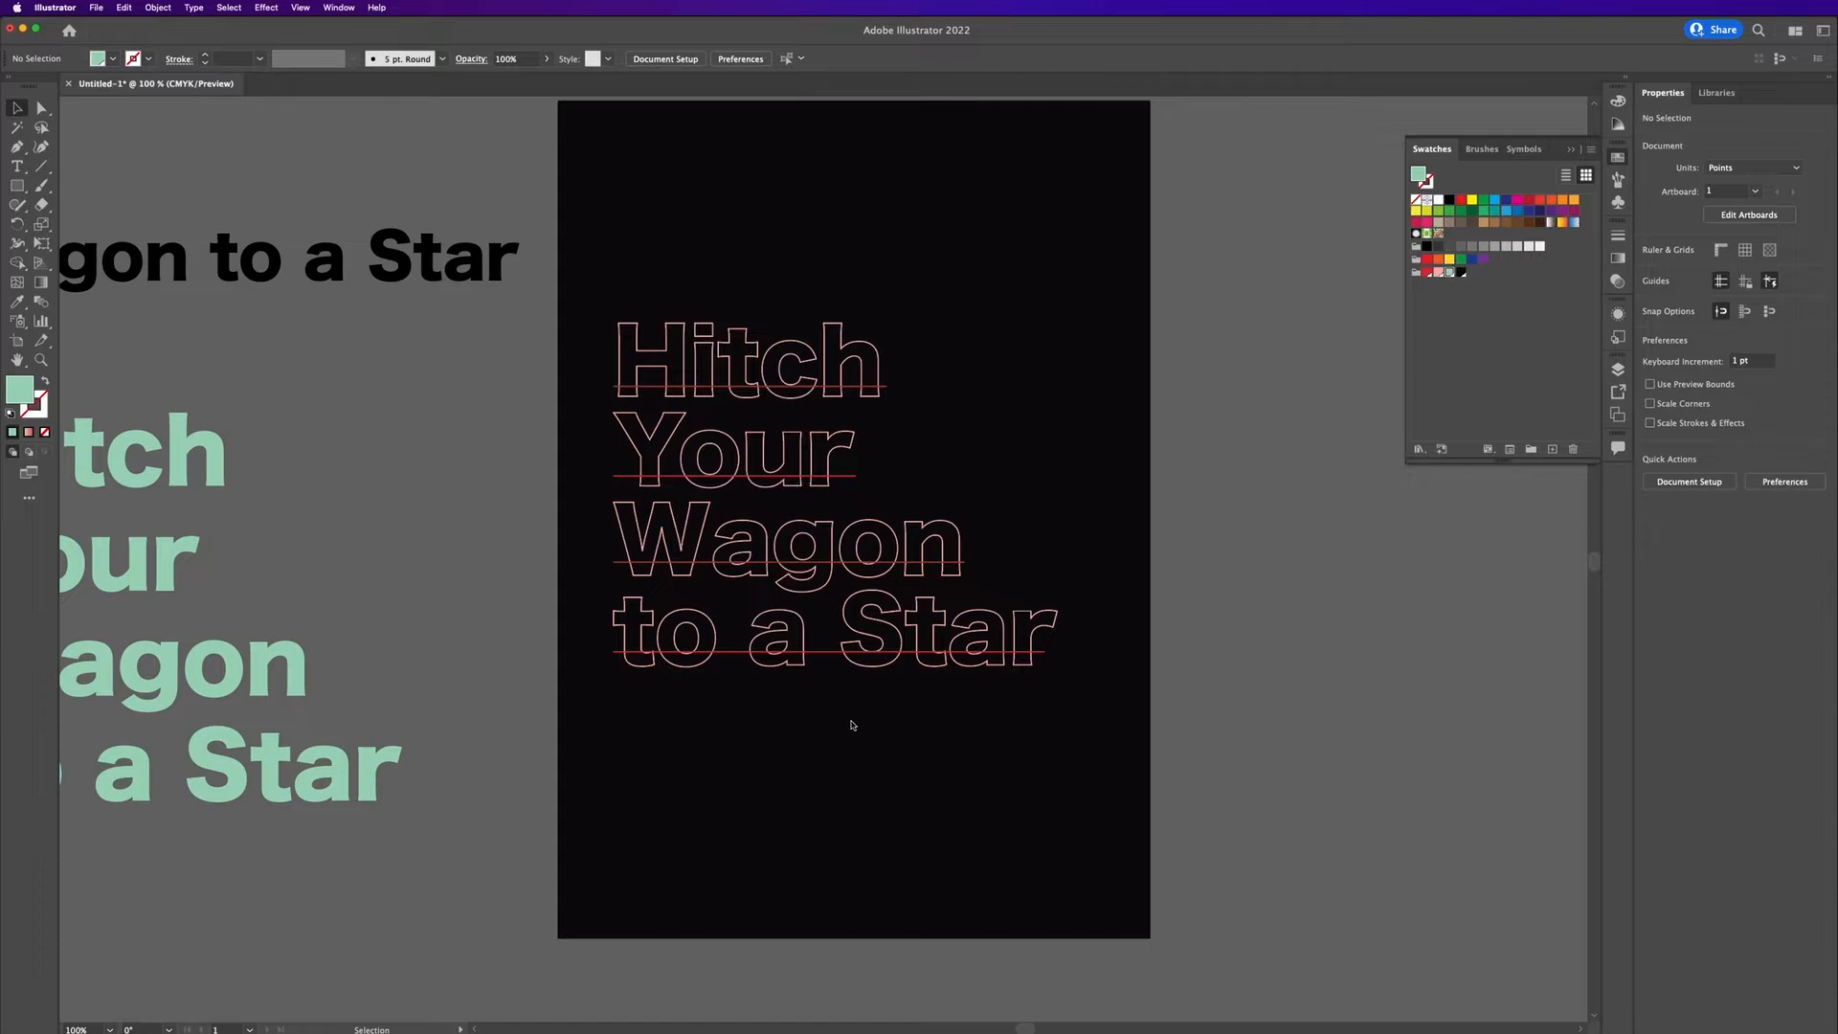
Step: Draw two concentric circles with no fill and a mint-green stroke above and overlapping "Hitch", the outer one about 254 pt wide
scroll(1341, 672, "left", 3)
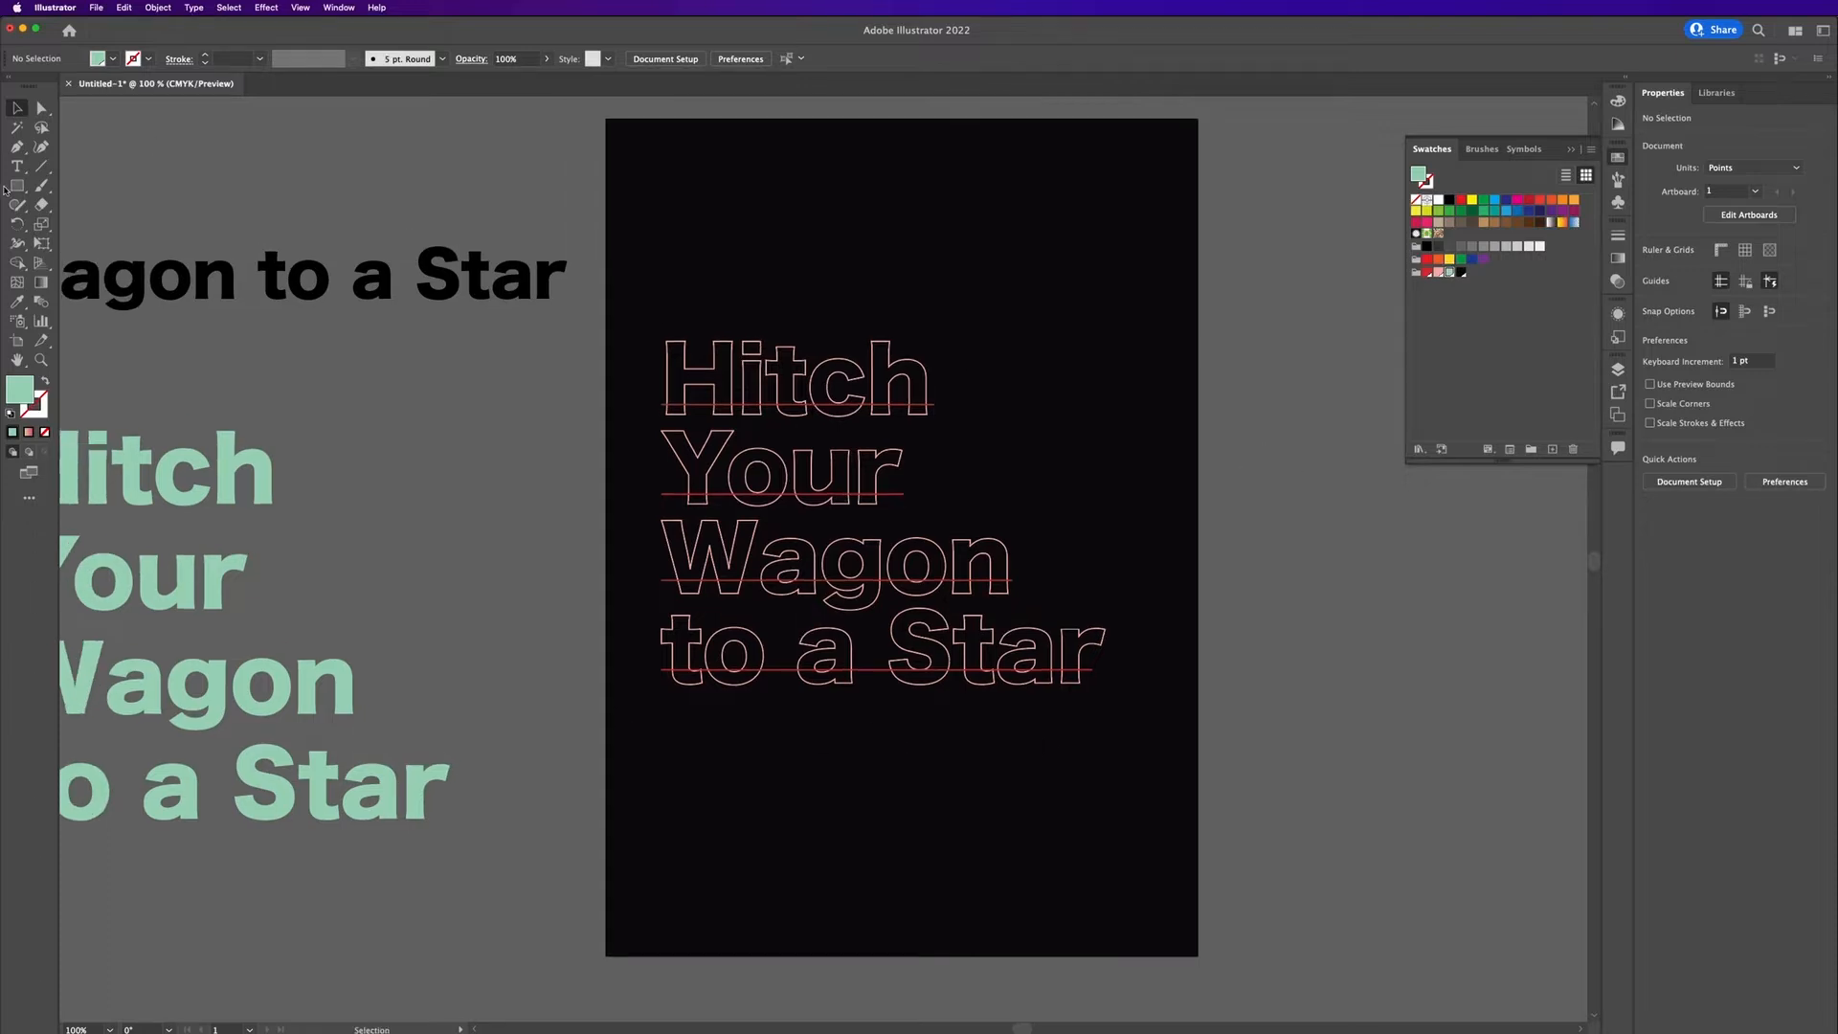
left_click(16, 188)
left_click(81, 226)
mouse_move(934, 219)
left_mouse_down()
mouse_move(1026, 309)
mouse_move(1046, 204)
mouse_move(1100, 172)
mouse_move(1108, 140)
left_mouse_up()
key("shift+x")
Step: Select both concentric circles and make a blend from them
key("v")
left_click(1025, 260, "shift")
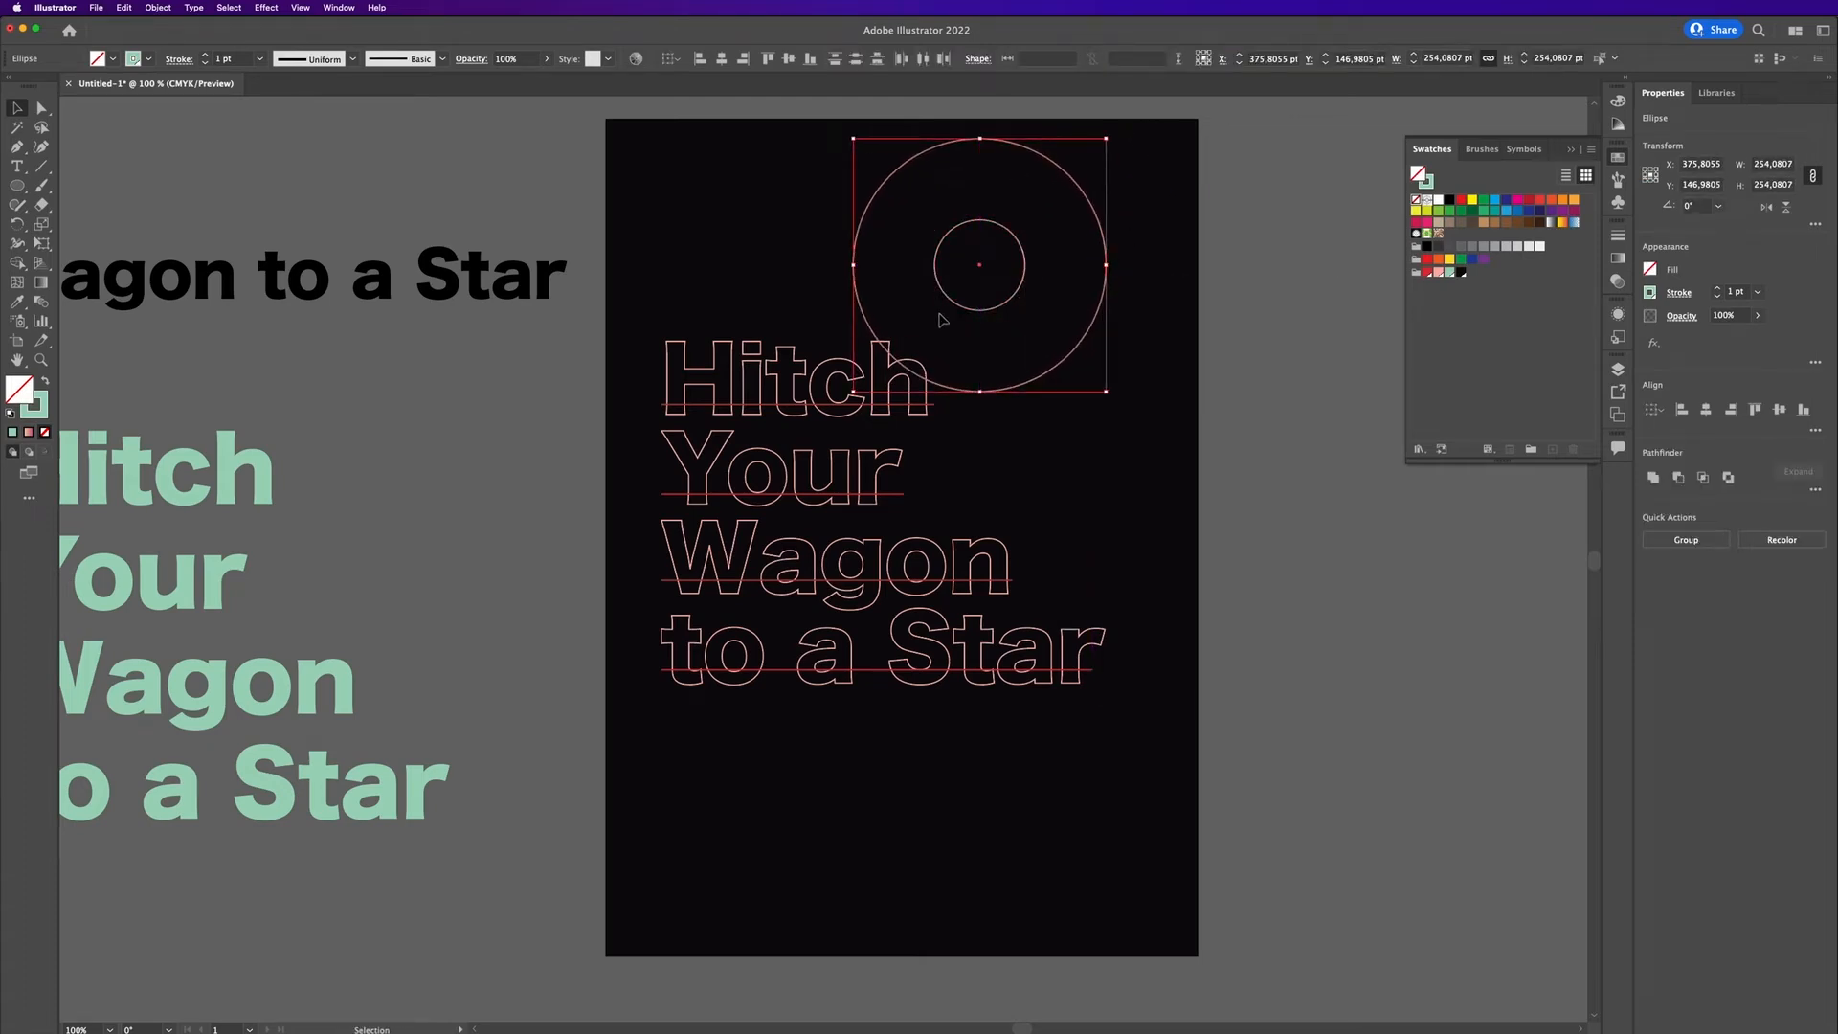
left_click(123, 7)
mouse_move(192, 390)
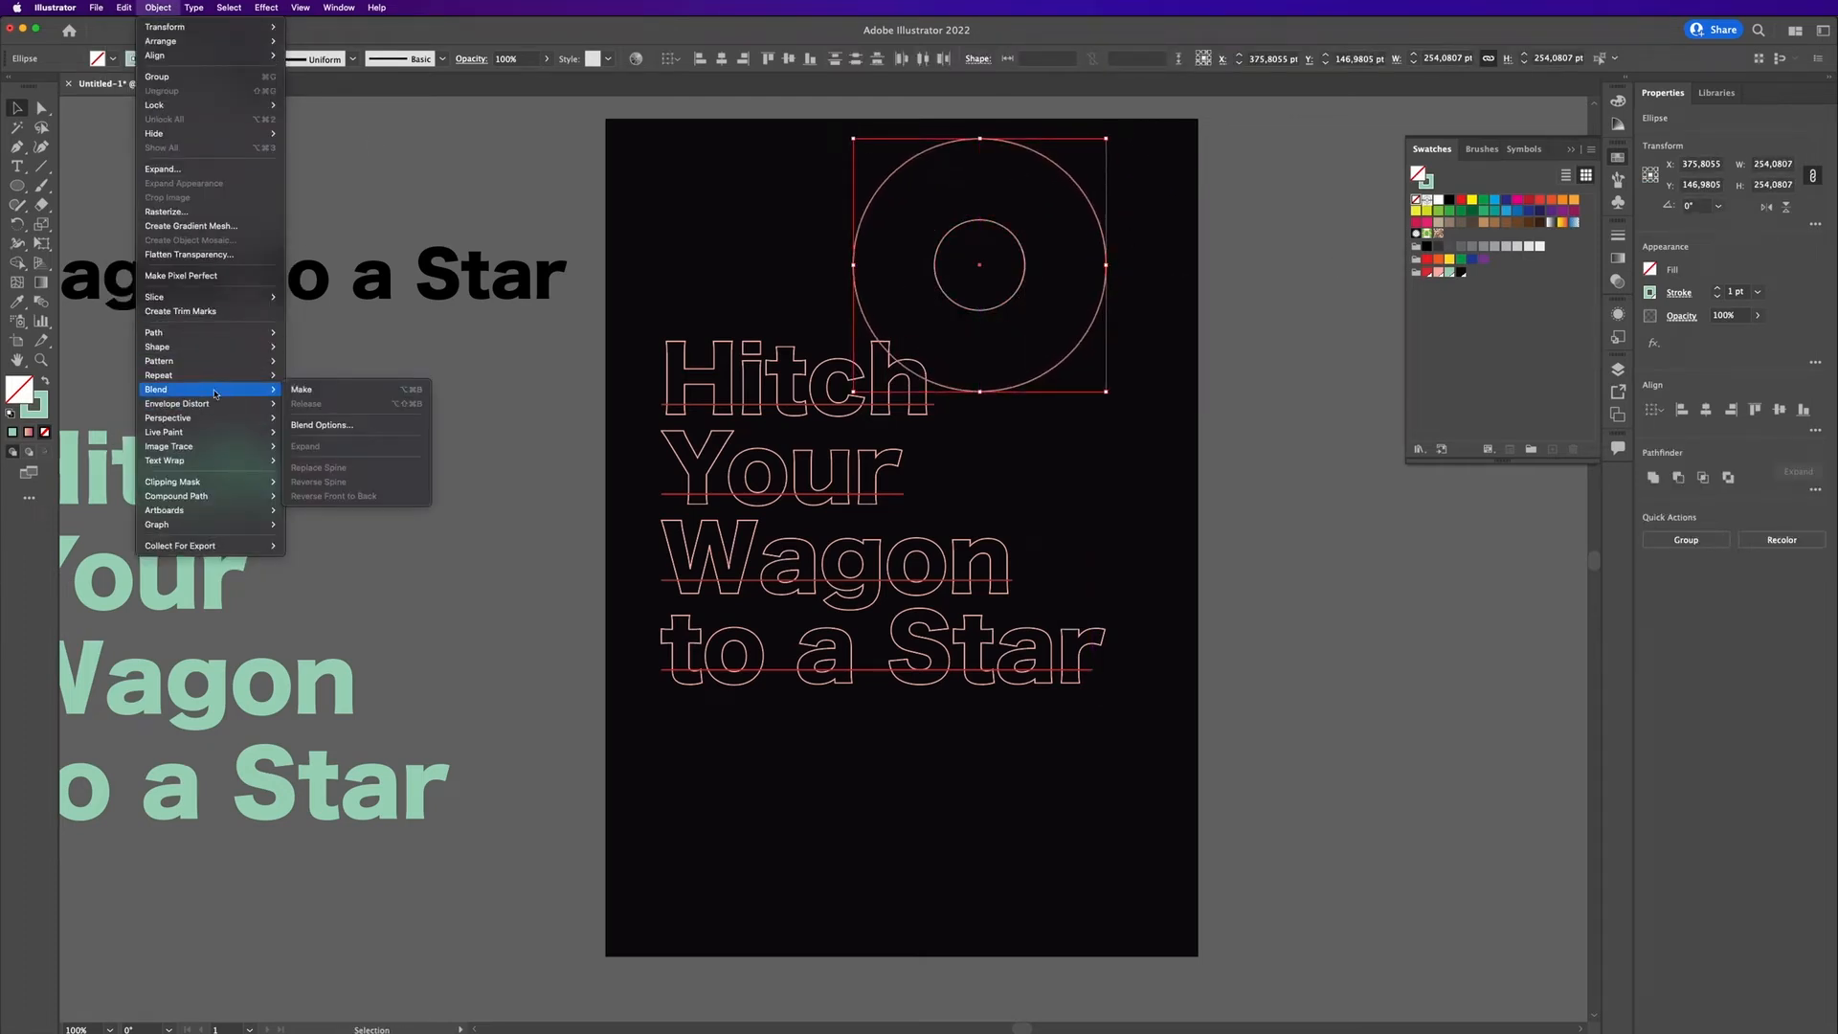
left_click(330, 393)
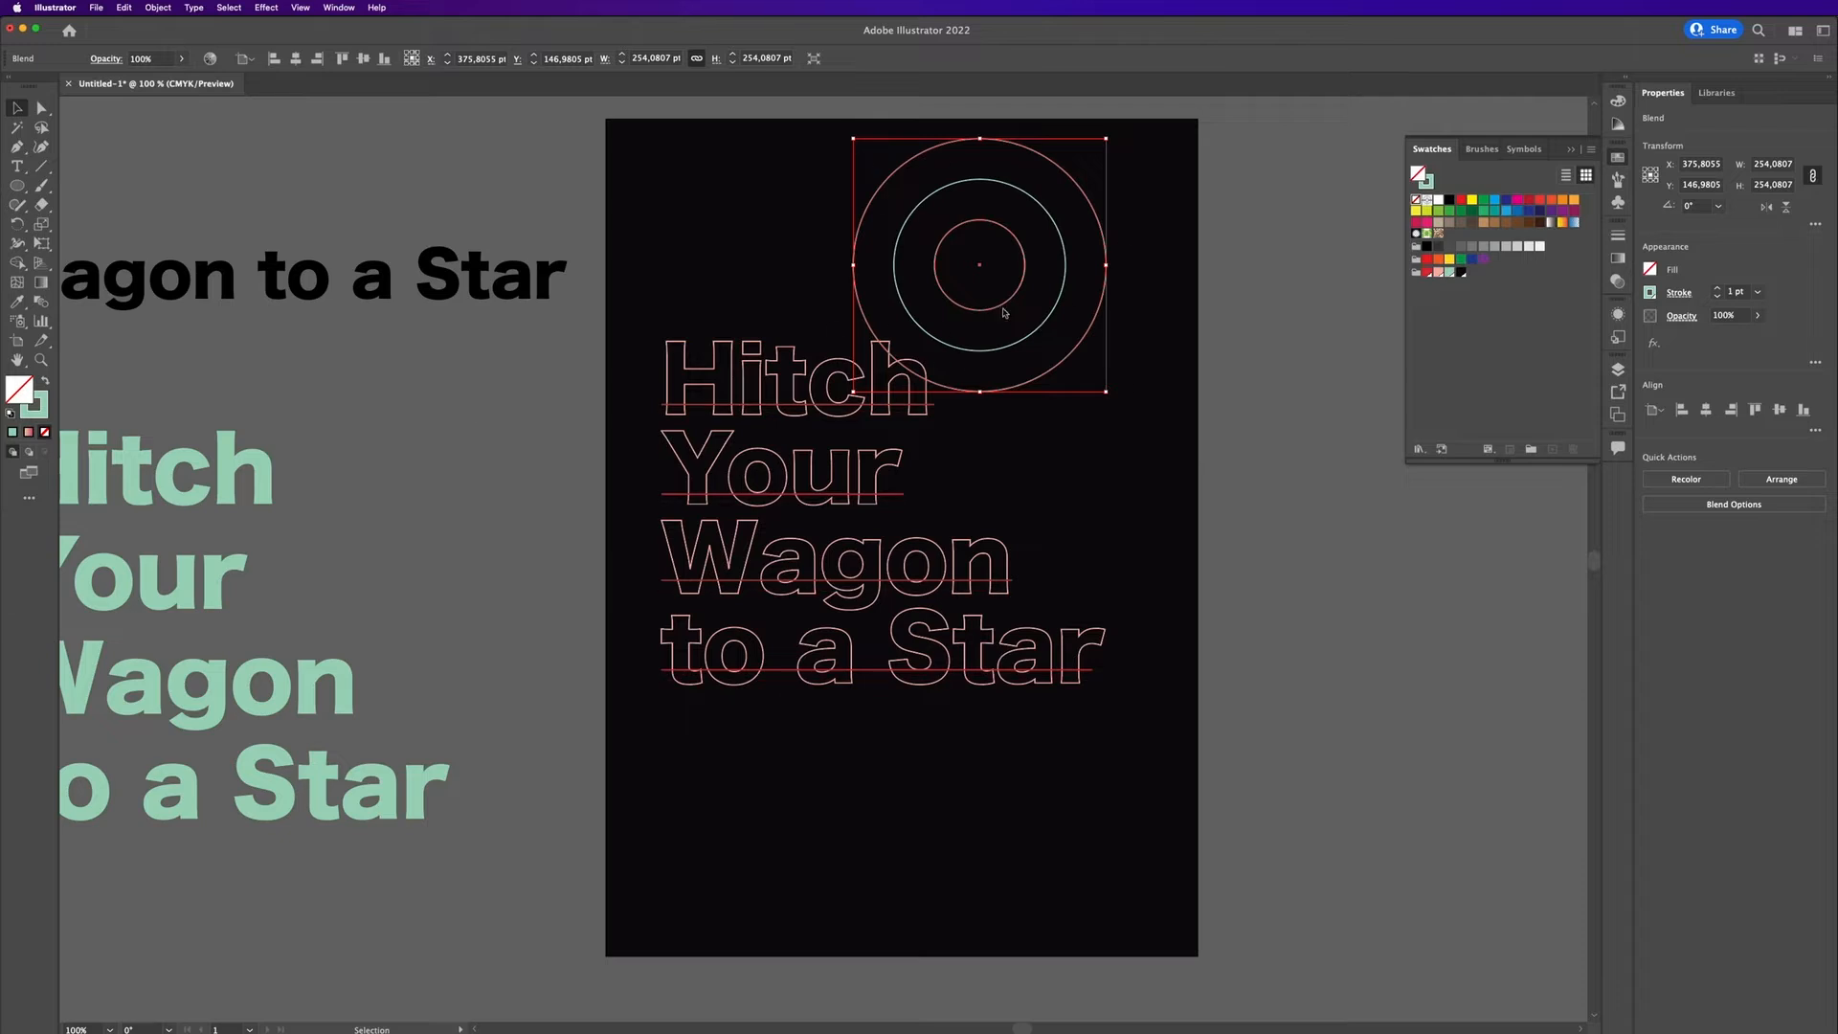
Step: Set the circle blend's spacing to a specified distance of 4 pt and deselect it
left_click(160, 8)
mouse_move(191, 391)
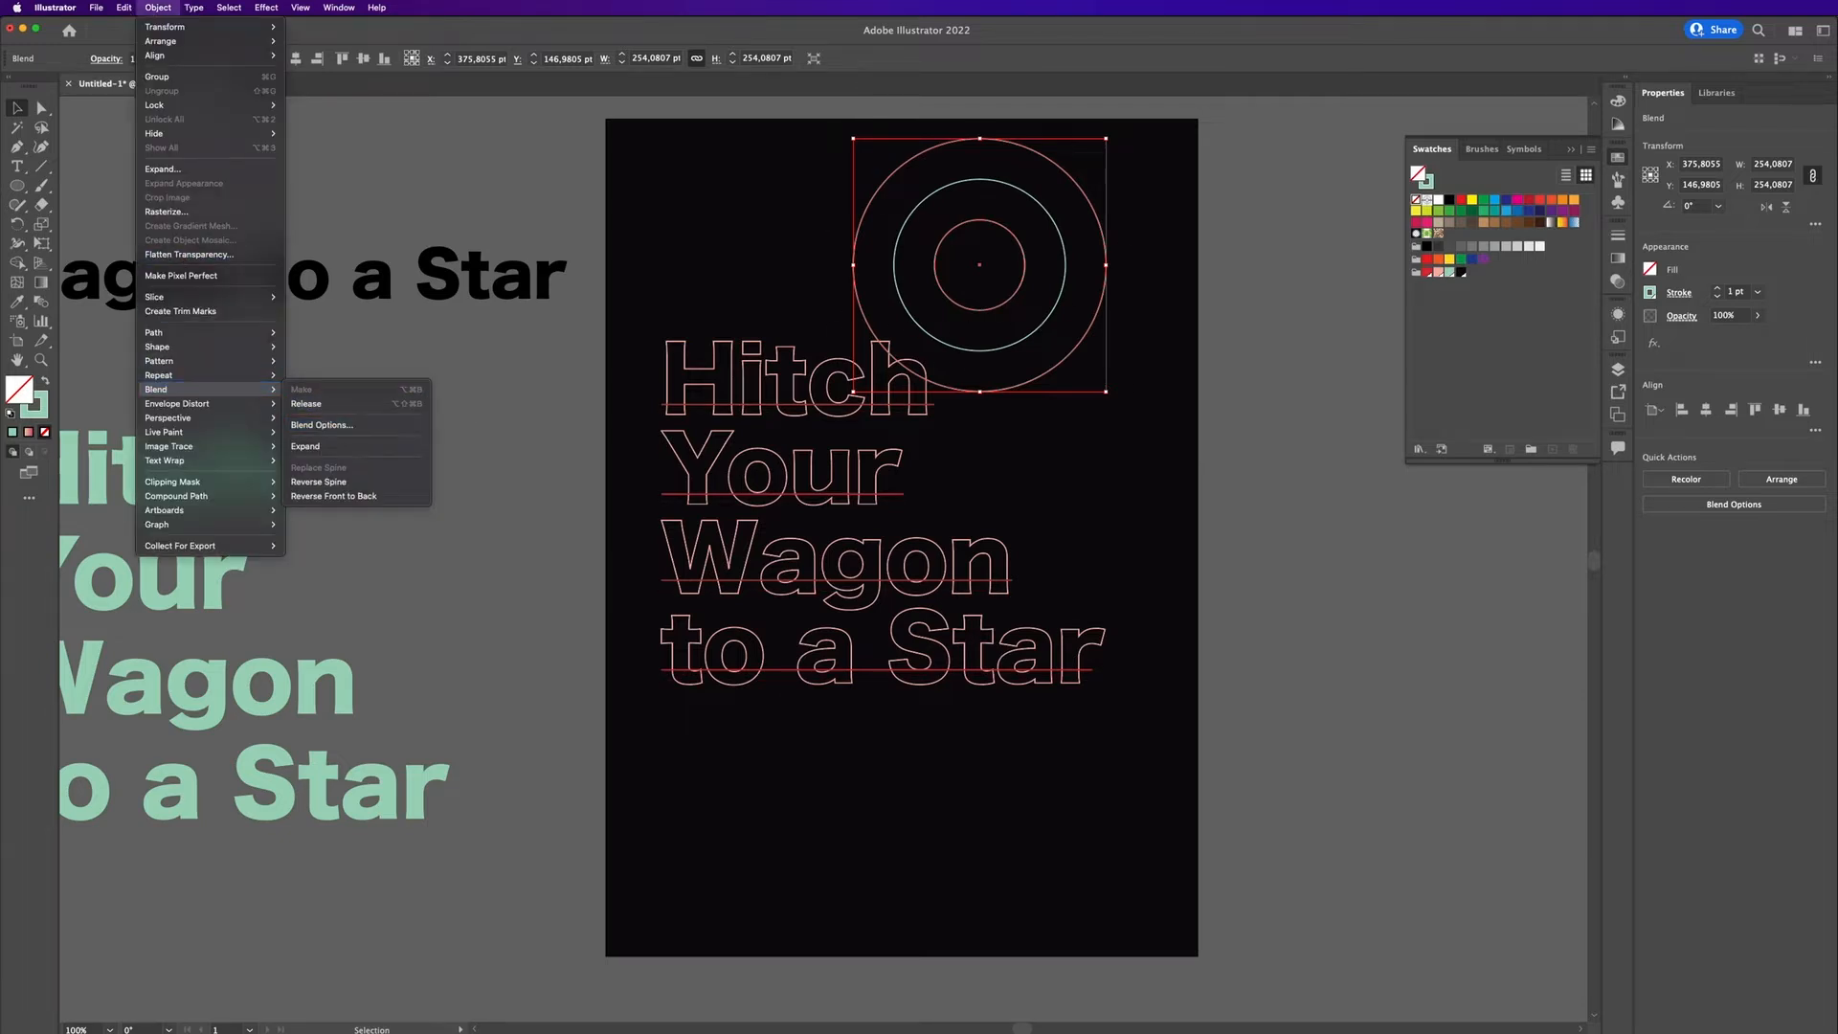
left_click(330, 425)
left_click(889, 494)
left_click(889, 530)
key("Up")
key("Up")
key("Up")
left_click(907, 493)
left_click(916, 548)
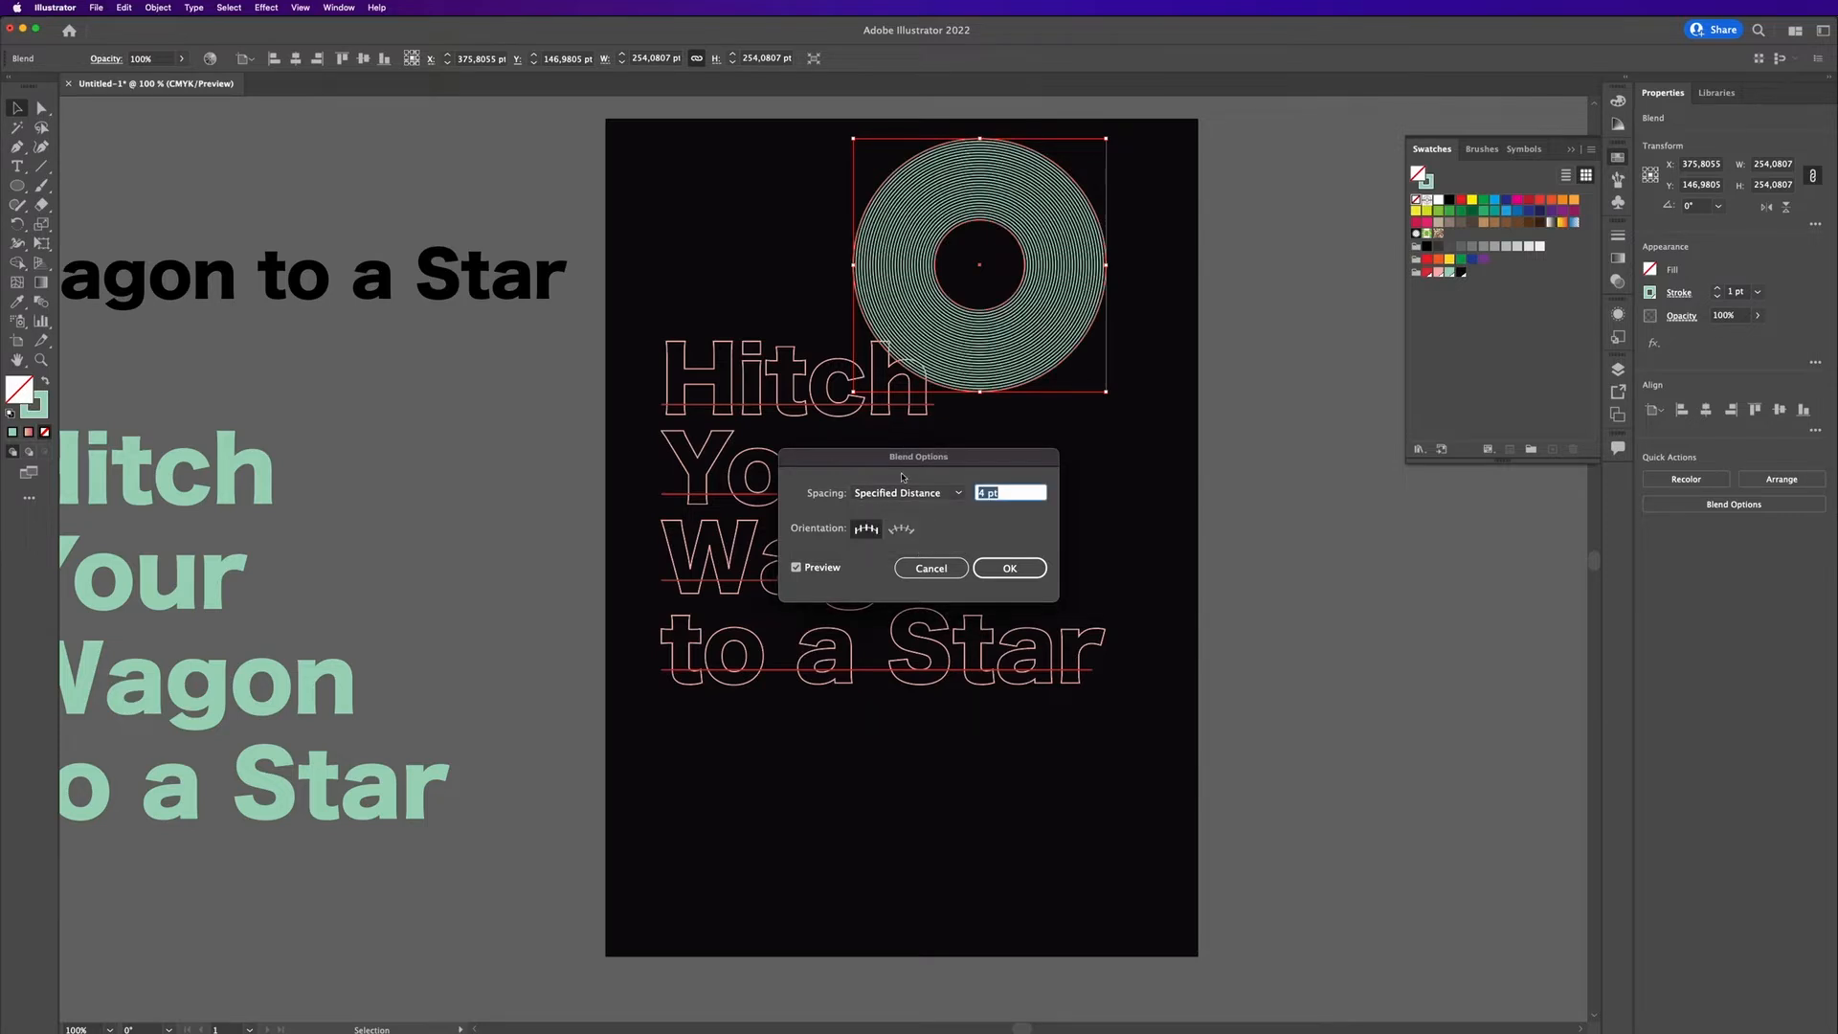
left_click(1027, 575)
left_click(1255, 497)
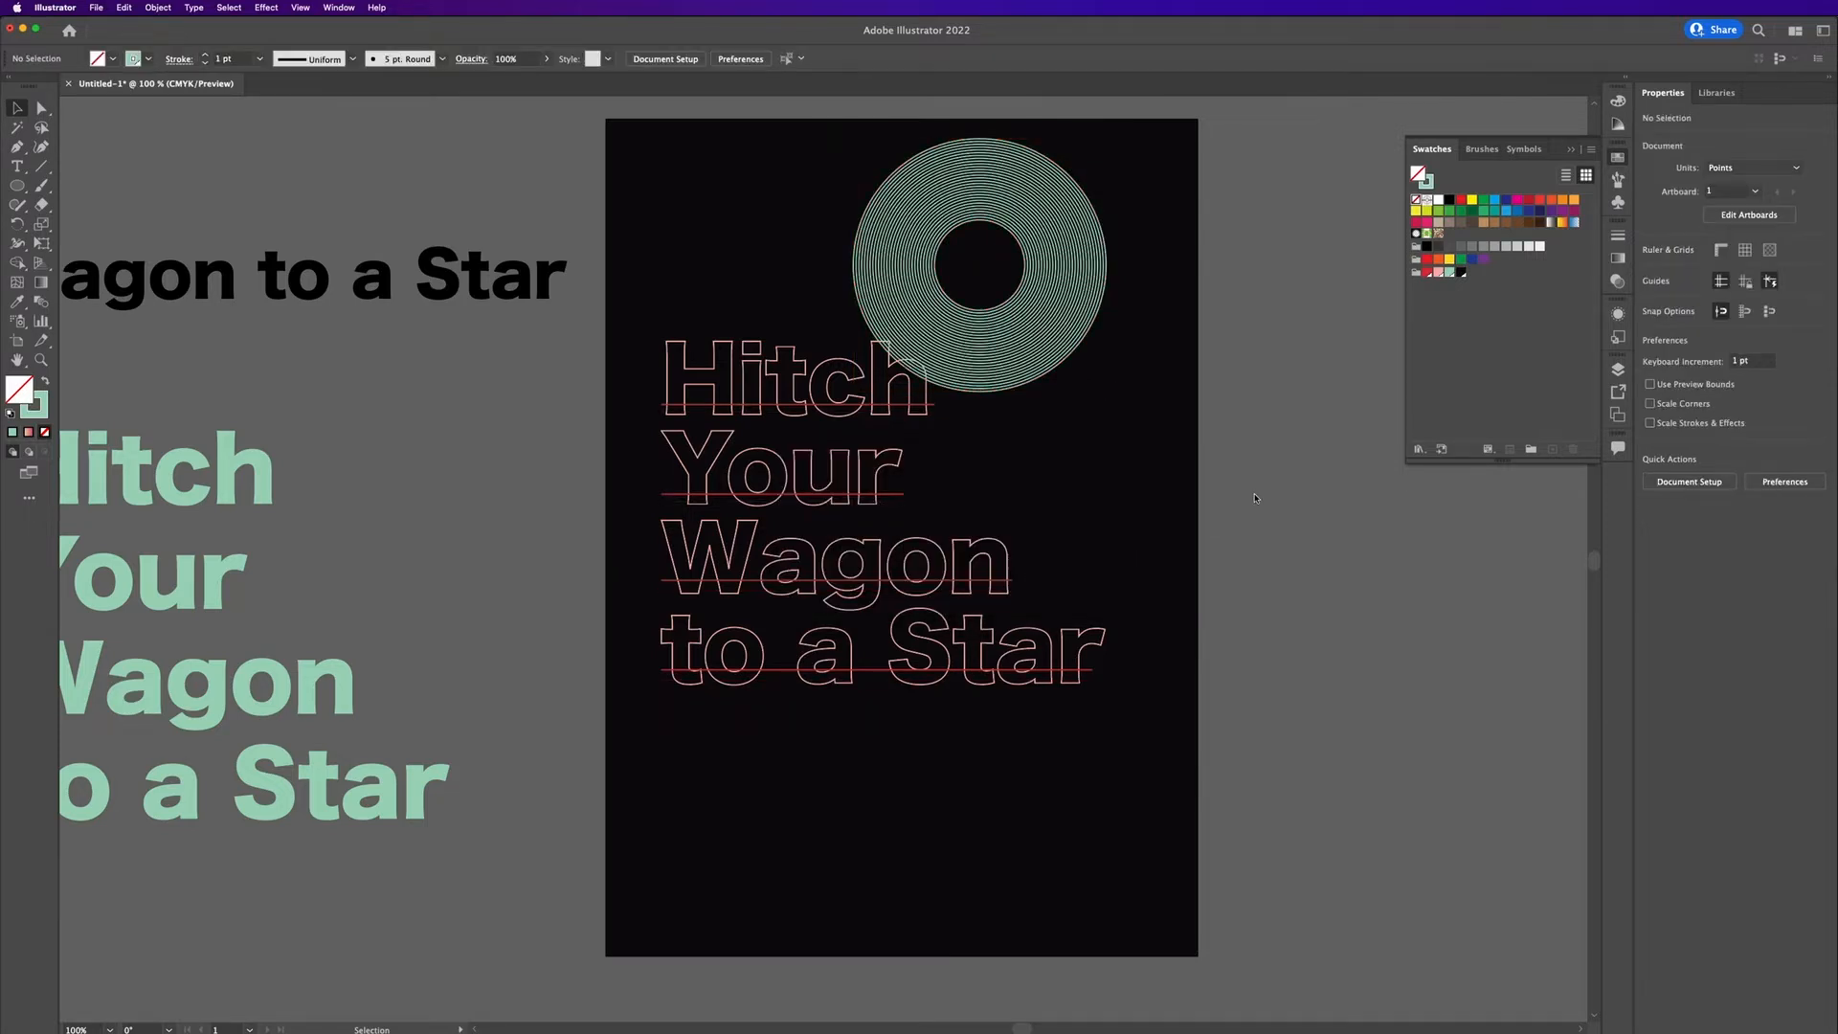
Step: Place a copy of the circle blend outside the artboard, to its right and lower down, at about X 1019 pt, Y 448 pt
left_click_drag(1075, 330, 1131, 381)
left_click(1317, 400)
scroll(1173, 380, "up", 2)
left_click_drag(1268, 316, 1346, 400)
left_click(1180, 410)
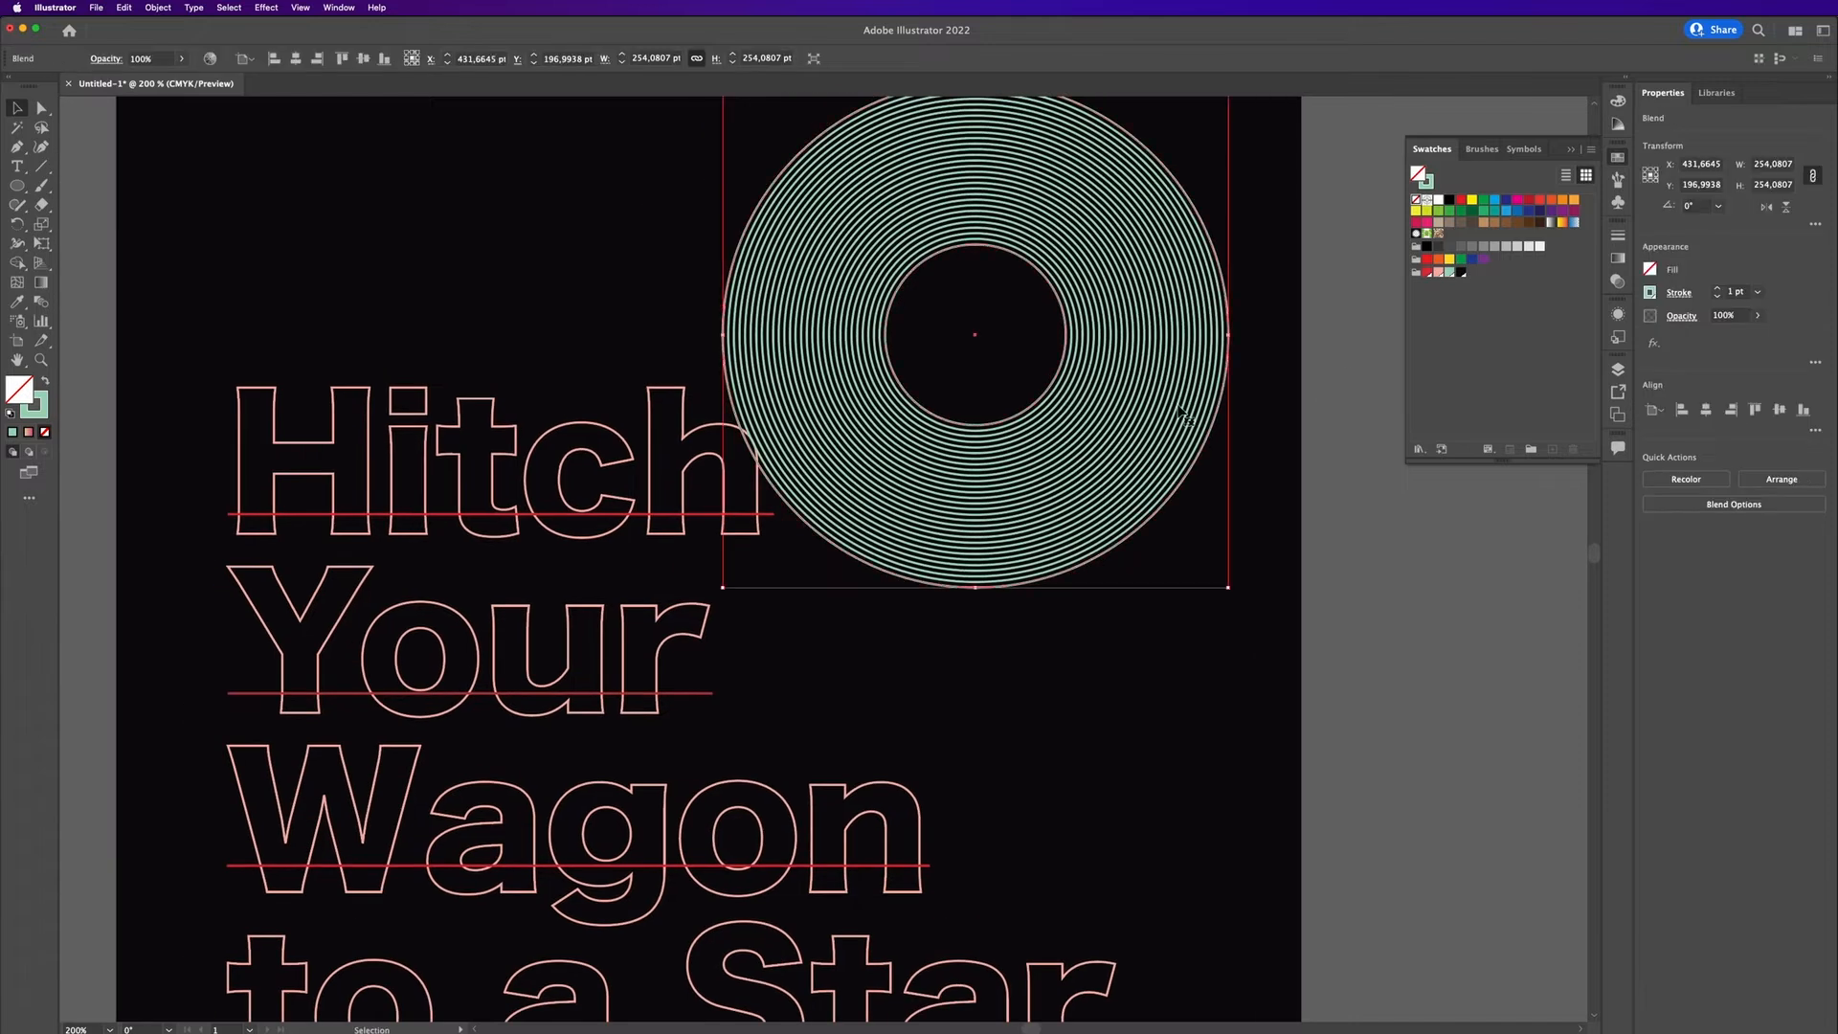
scroll(1179, 409, "down", 2)
left_click_drag(1111, 423, 1576, 673)
key("shift+Right")
key("shift+Right")
key("shift+Right")
key("shift+Right")
key("shift+Right")
key("shift+Right")
key("shift+Right")
key("shift+Right")
key("shift+Right")
key("shift+Right")
key("shift+Right")
key("shift+Right")
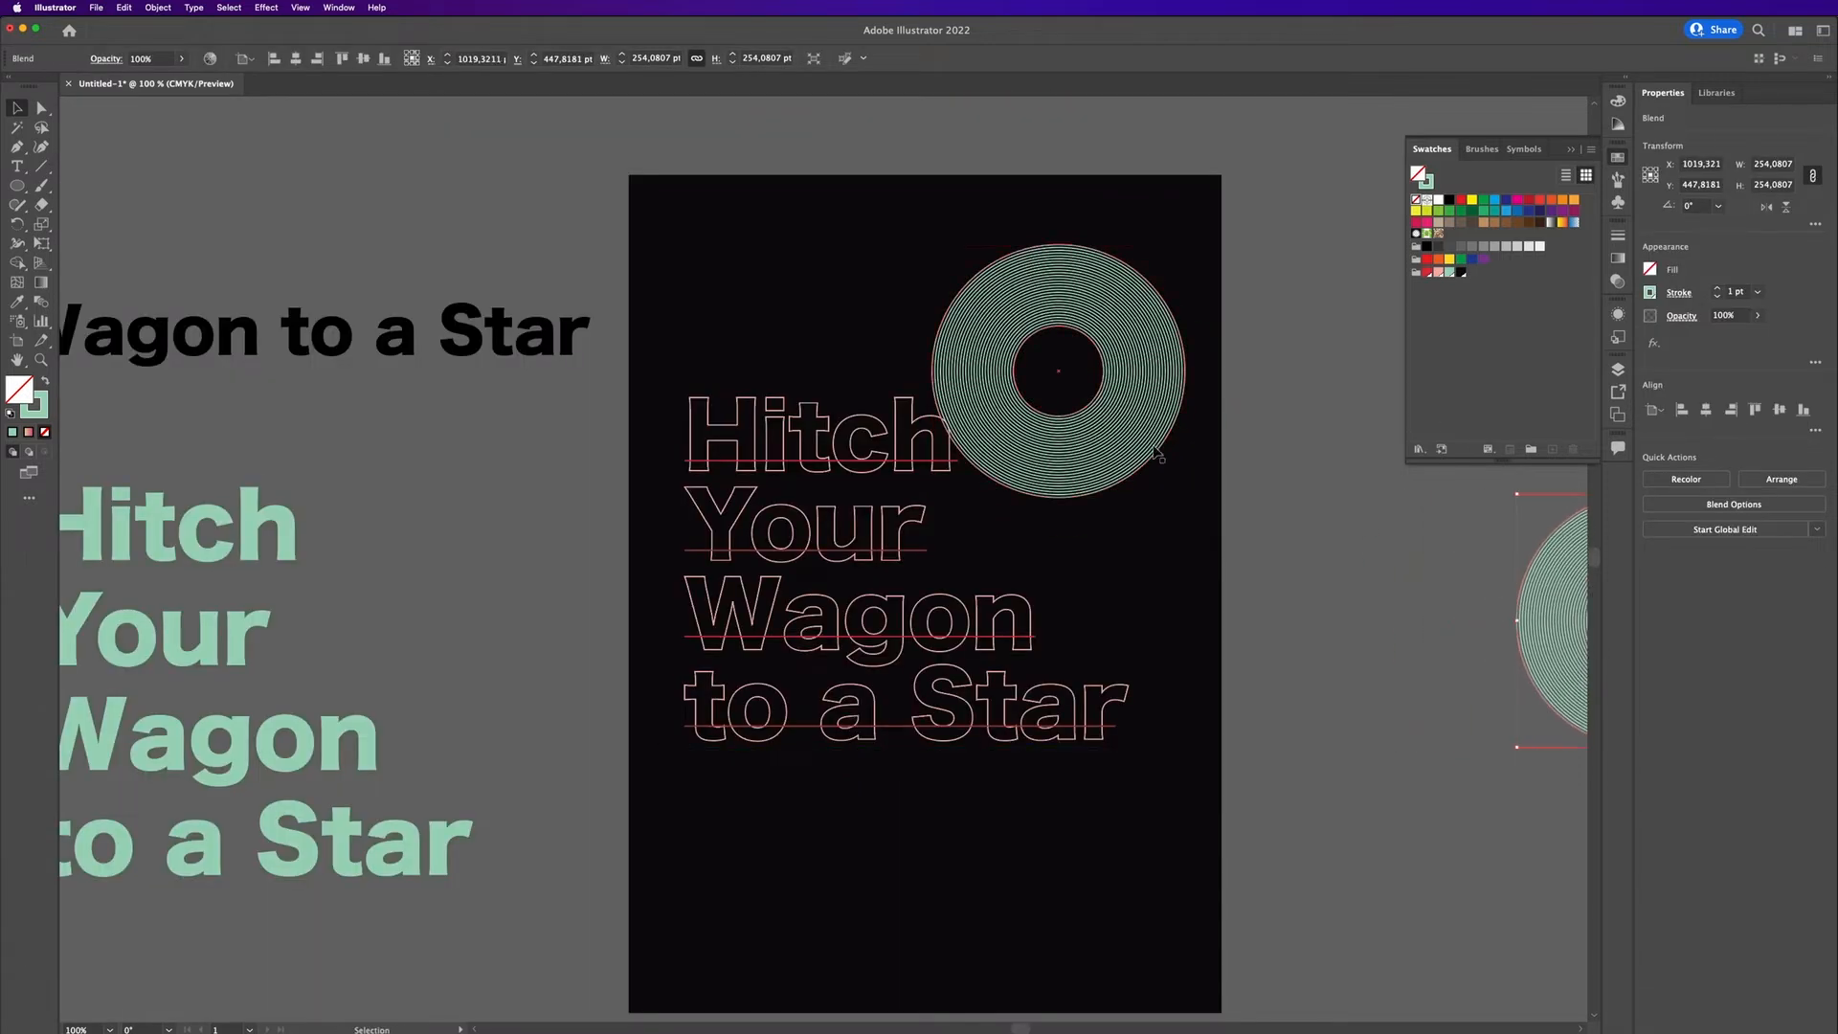
Step: Add anchor points to the original blend's outer circle, one diagonally midway between each pair of existing points
left_click(1153, 445)
scroll(1154, 426, "up", 2)
key("a")
key("p")
scroll(1251, 341, "up", 2)
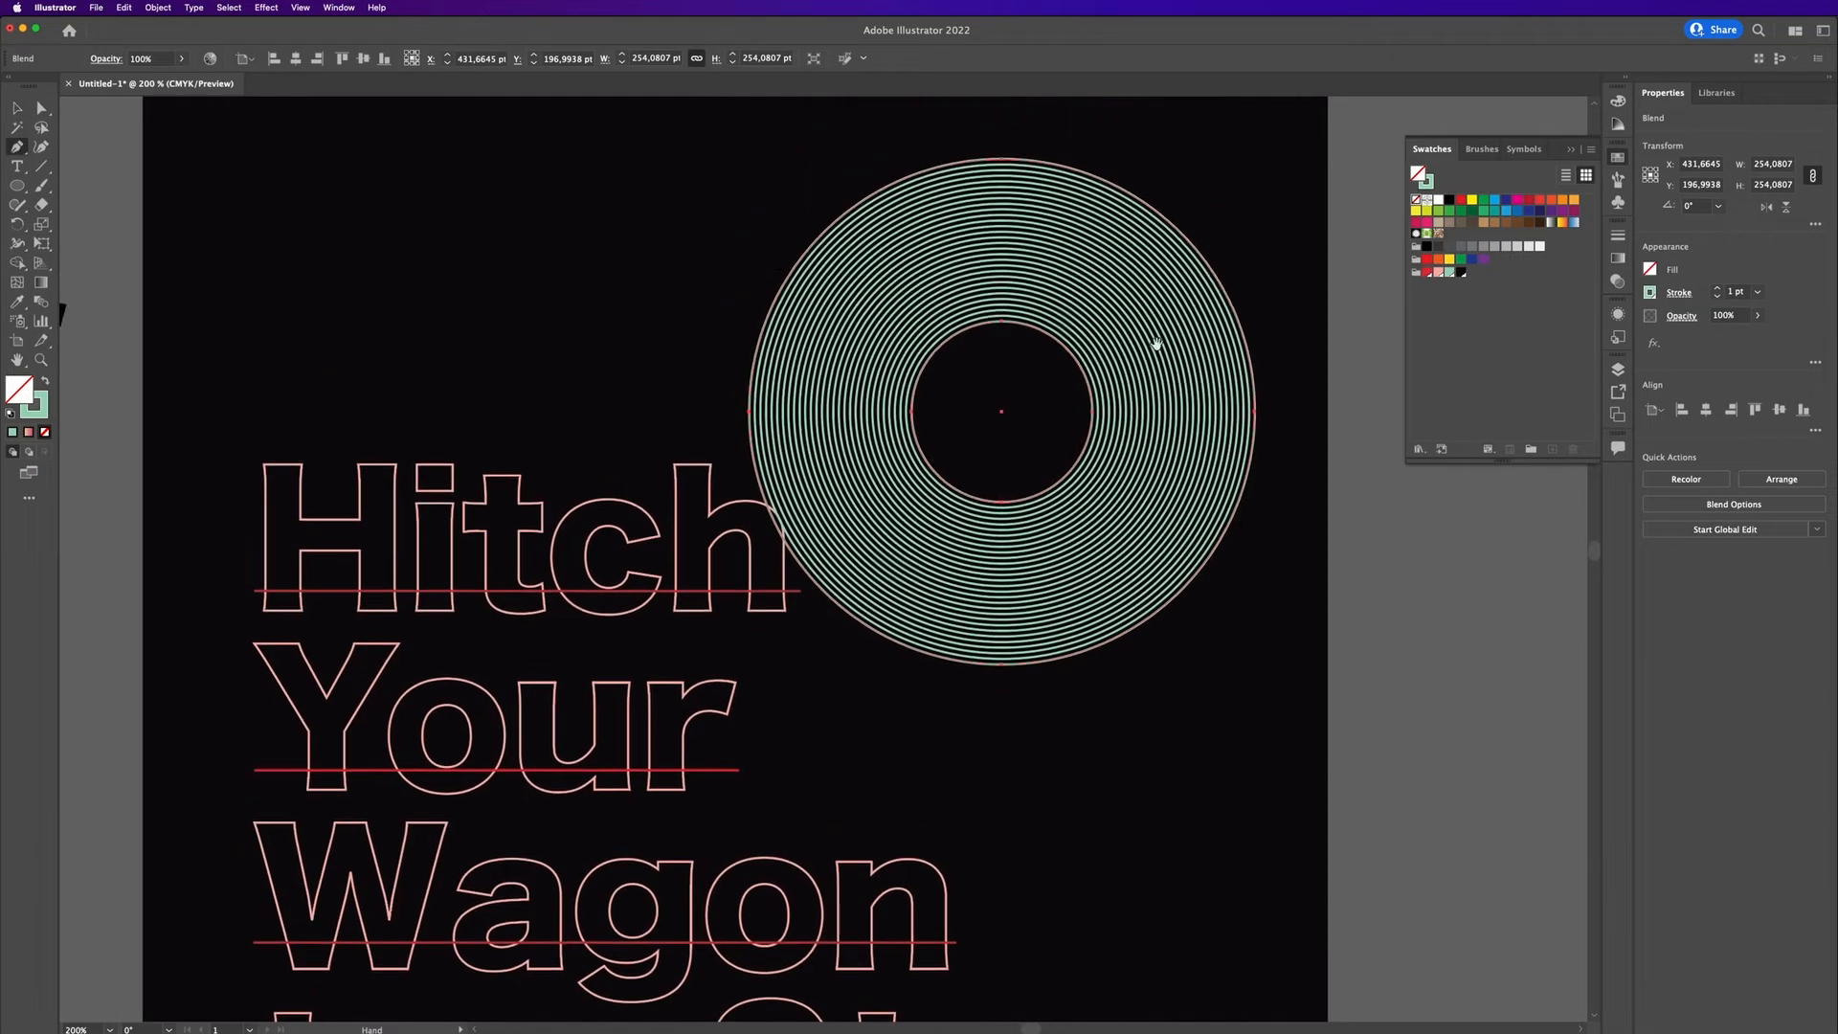
left_click(829, 226)
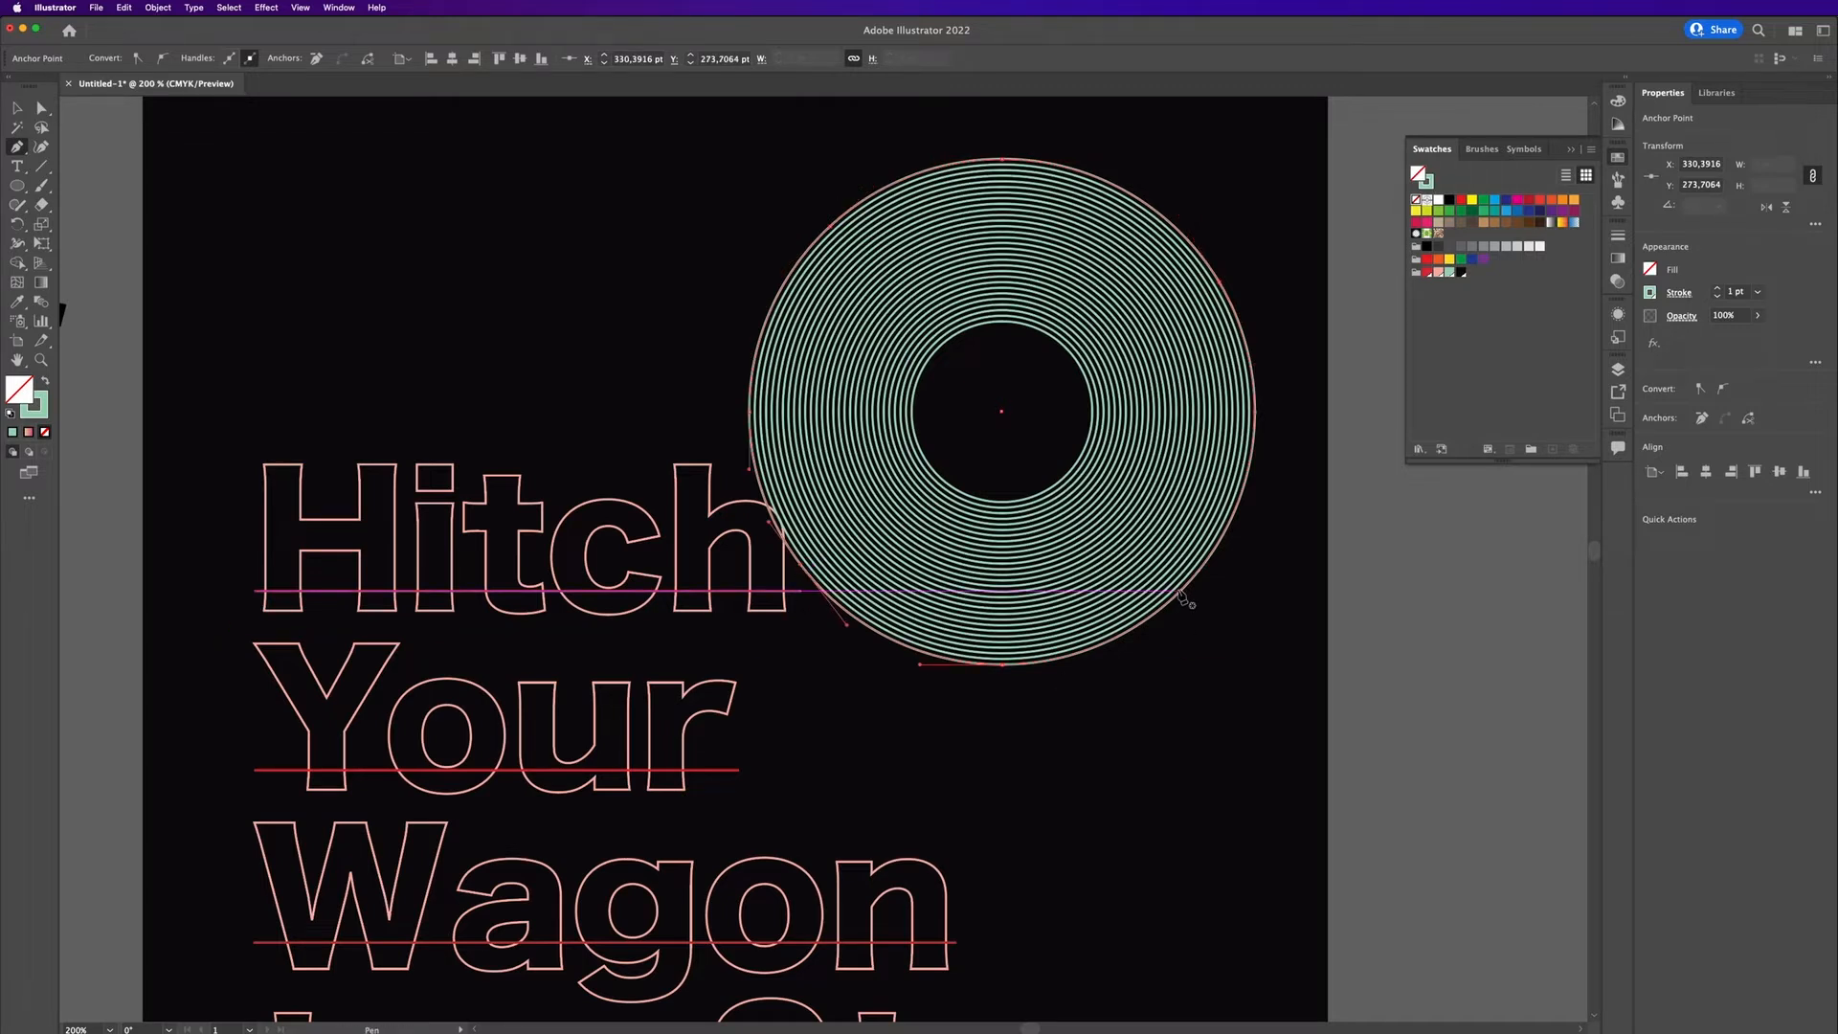
Step: Add diagonal anchor points to the blend's inner circle and undo the last two additions
key("a")
left_click(1077, 462)
scroll(1080, 466, "up", 1)
key("p")
left_click(1078, 472)
left_click(1060, 352)
left_click(933, 361)
left_click(935, 472)
key("super+z")
key("super+z")
Step: Change the stroke of the circle blend on the artboard to white
key("v")
left_click(1350, 331)
left_click(1244, 365)
double_click(37, 408)
left_click_drag(1045, 417, 999, 371)
left_click(1412, 402)
left_click(1493, 411)
Step: Move the white circle blend up and to the right, clear of "Hitch", to about X 450 pt, Y 142 pt
left_click(1088, 450)
left_click(1151, 412)
left_click(1091, 426)
left_click_drag(1091, 426, 1128, 316)
Step: Add the missing lower-left and upper-left anchor points to the blend's inner circle
scroll(1149, 307, "up", 2)
key("p")
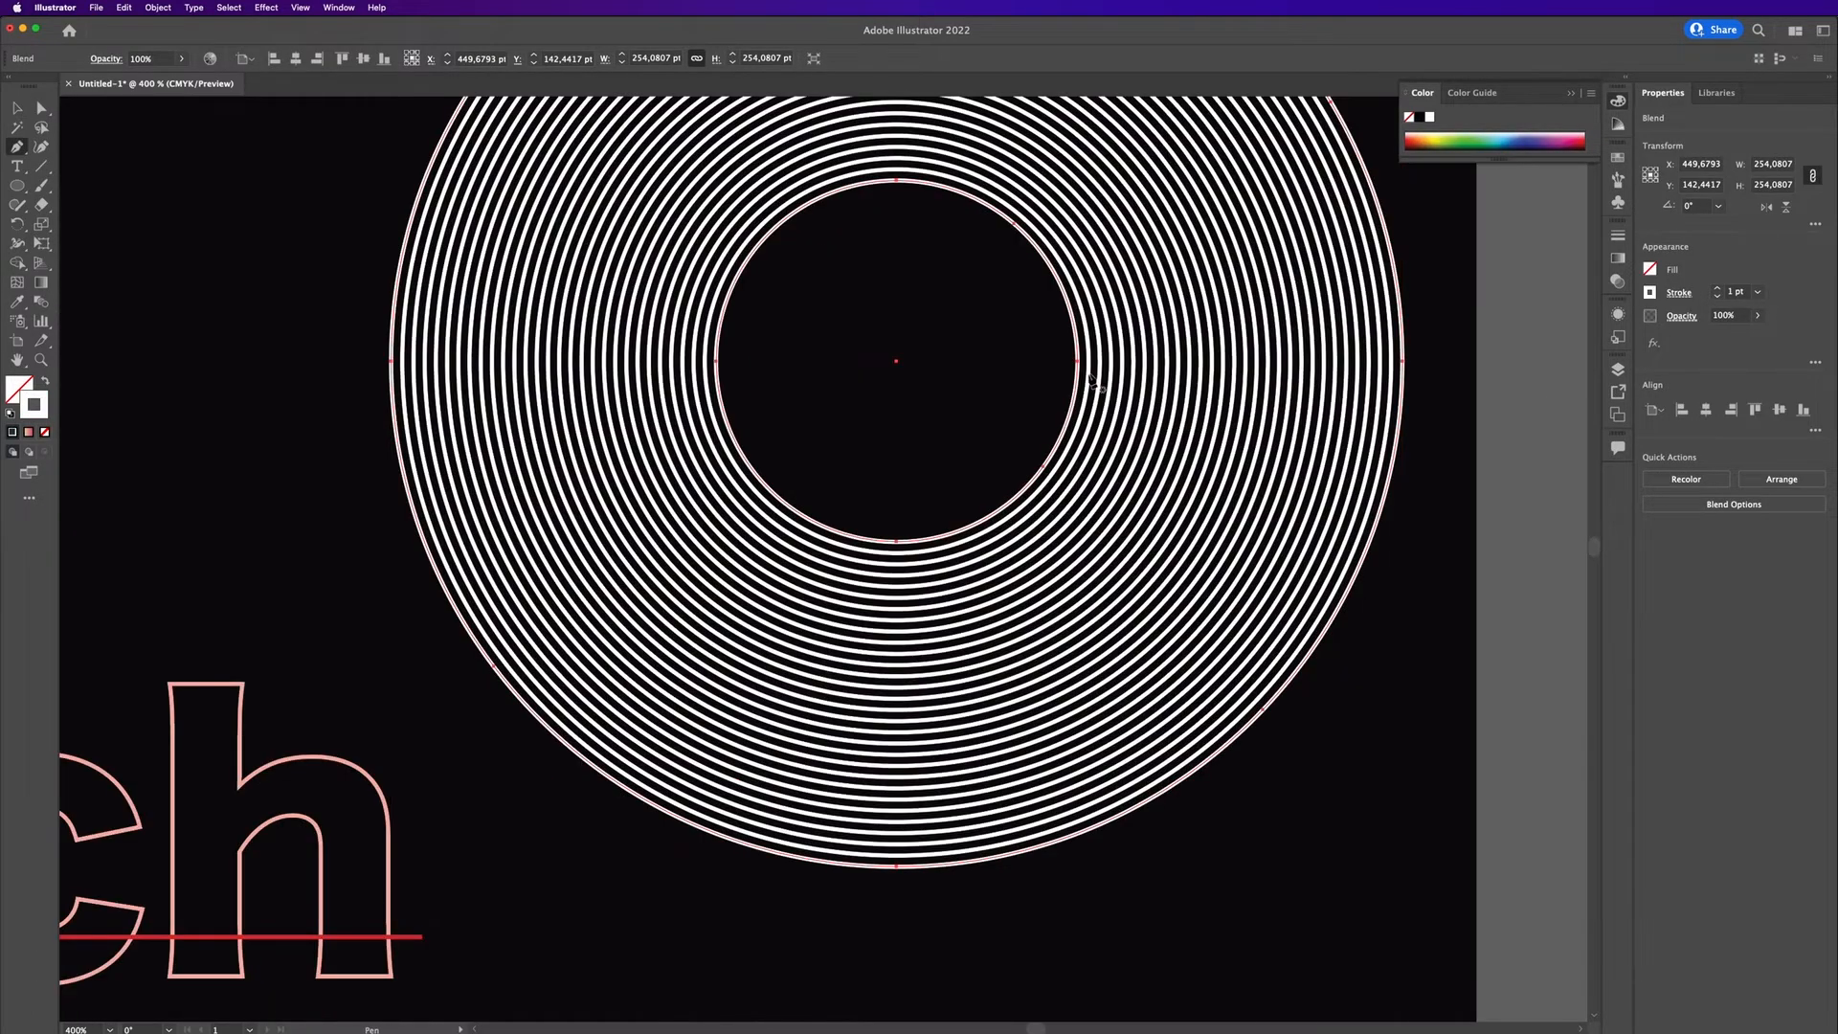
left_click(769, 489)
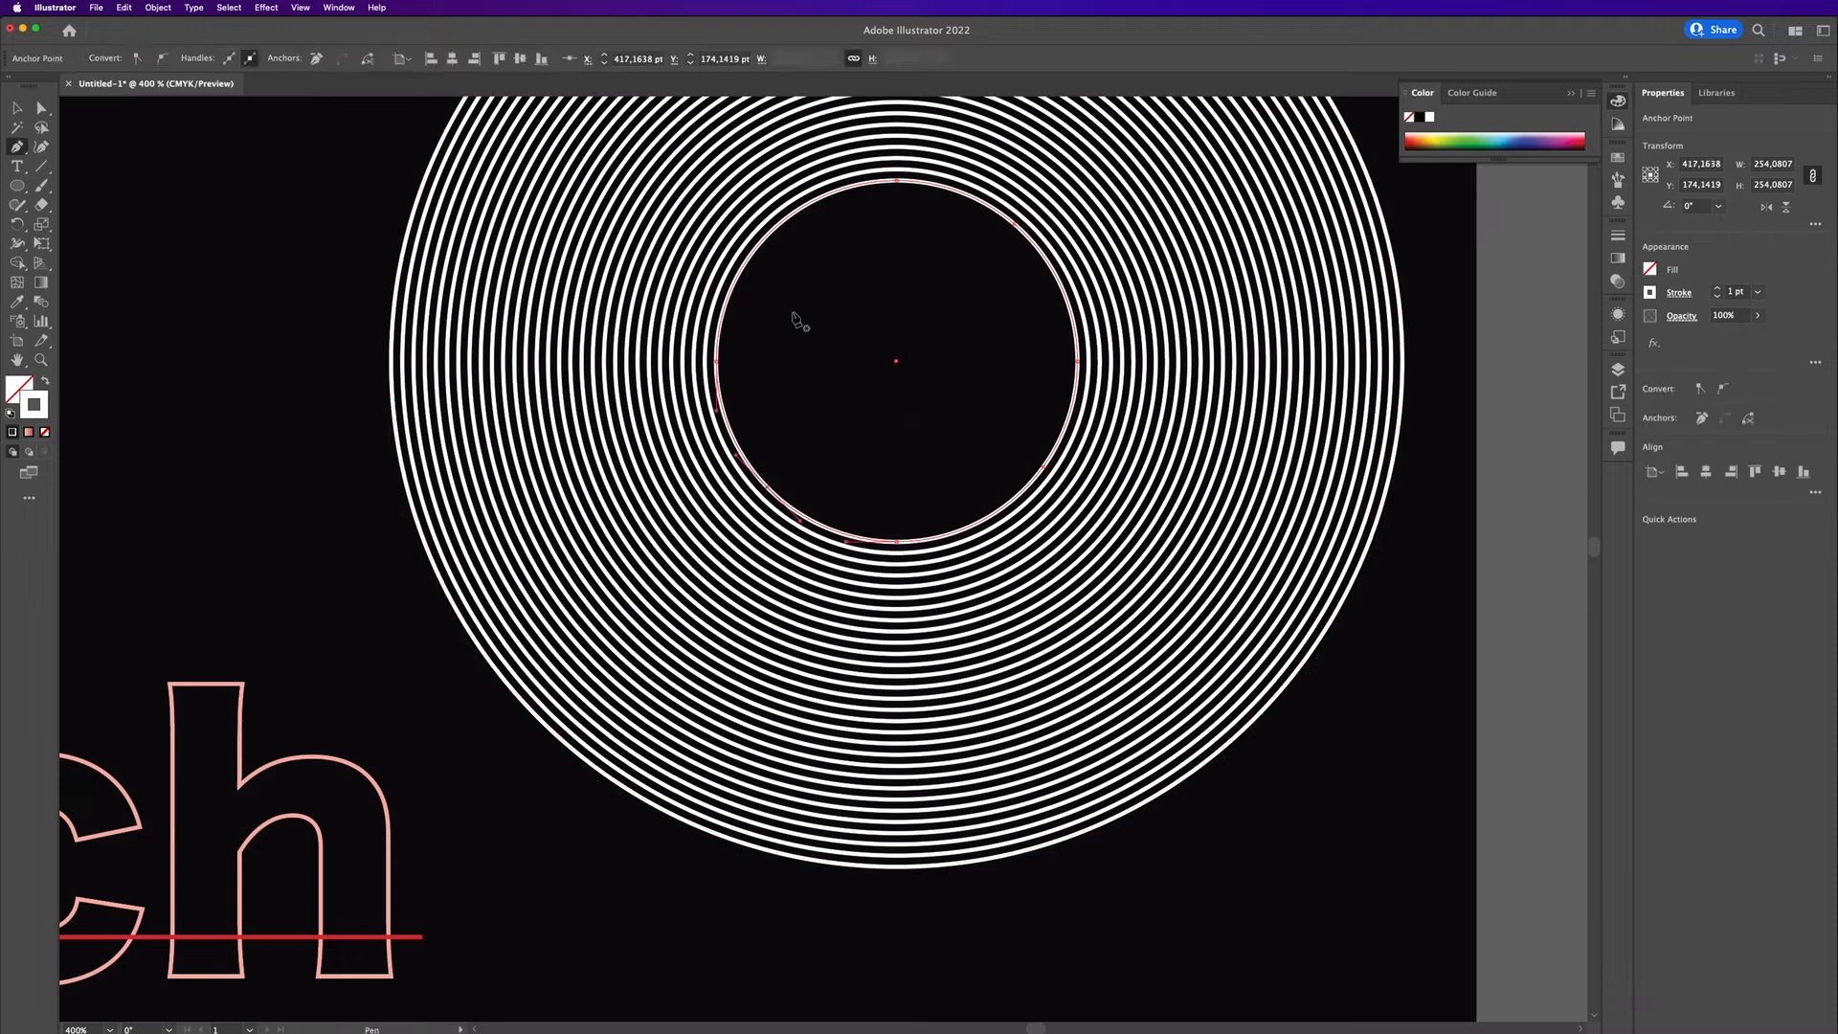
left_click(758, 245)
scroll(895, 403, "up", 1)
scroll(890, 397, "down", 4)
Step: Pull the diagonal anchor points on the outer circle's right half inward, undoing one unwanted change
key("v")
key("a")
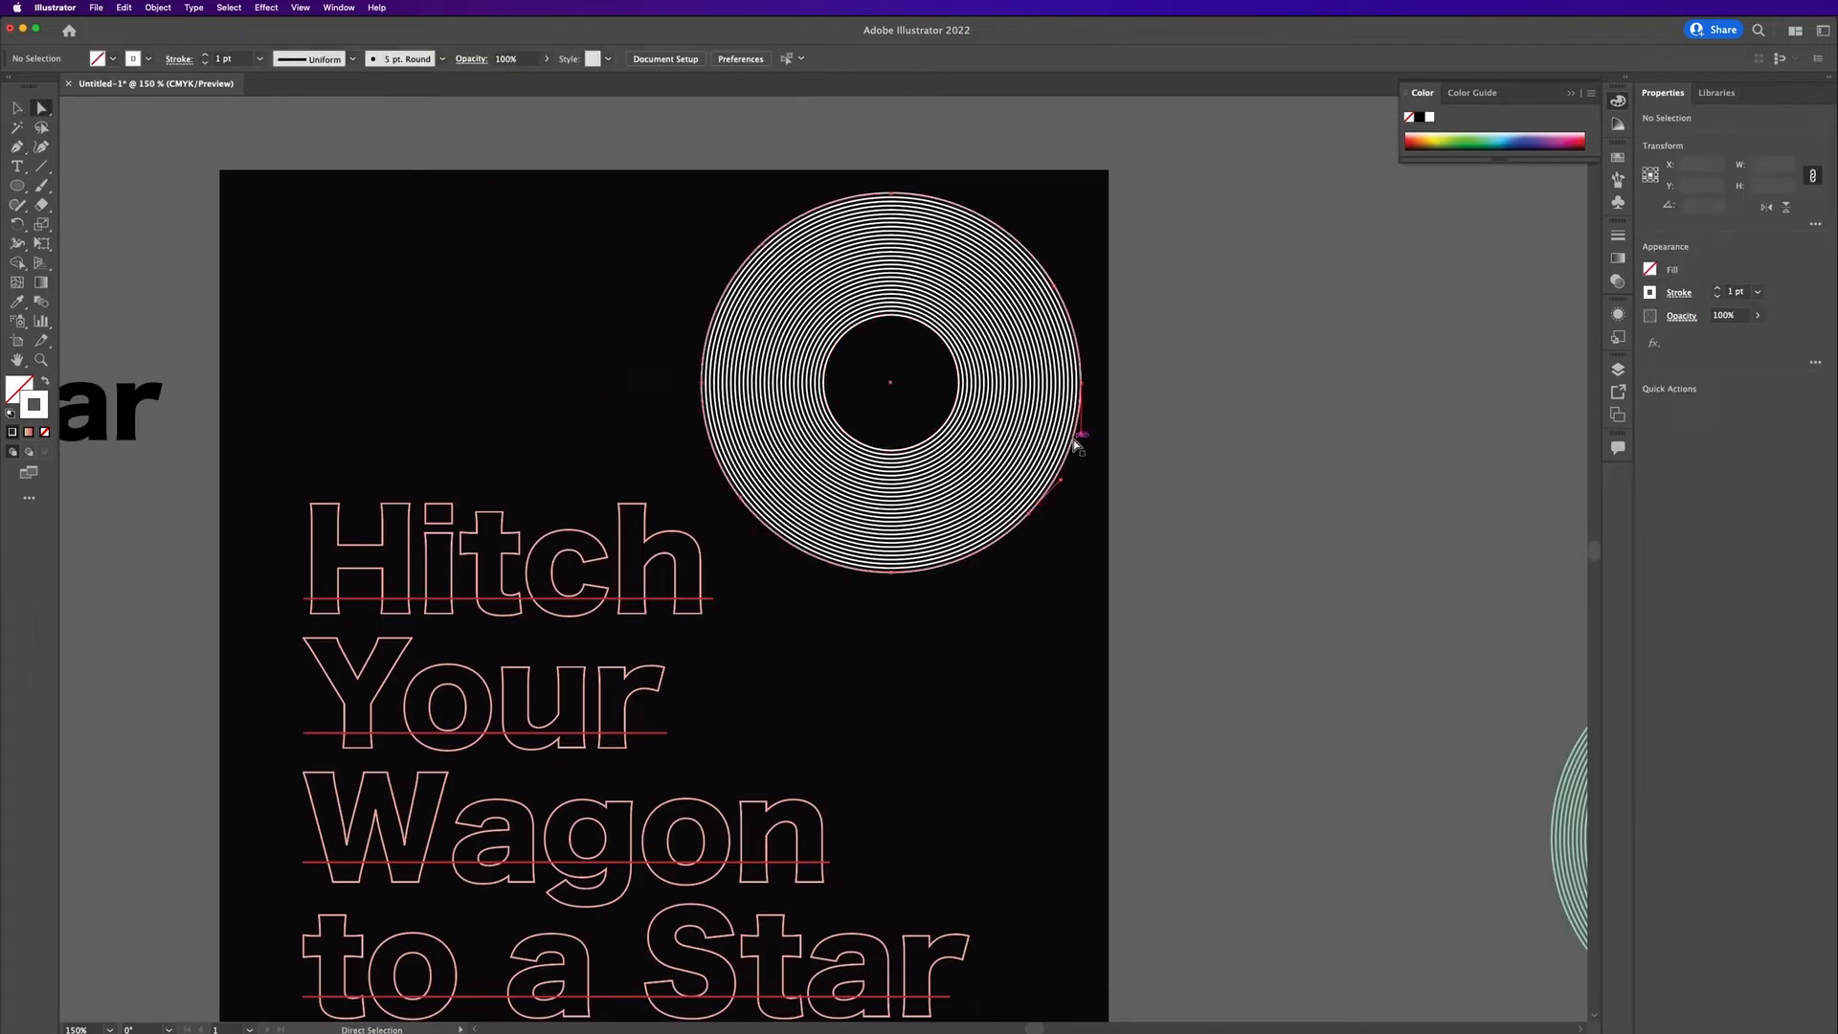
left_click(1029, 515)
left_click_drag(1031, 518, 1014, 404)
left_click(950, 420)
key("super+z")
left_click(1040, 265)
left_click_drag(1054, 288, 998, 295)
left_click_drag(1016, 324, 1056, 296)
Step: Reshape the inner circle by shifting its diagonal anchor points, undoing the last change
left_click_drag(850, 331, 961, 331)
left_click(901, 387)
left_click(885, 357)
key("super+z")
Step: Pull the outer circle's four diagonal anchor points toward the center to form a wavy four-lobed star
left_click(1065, 405)
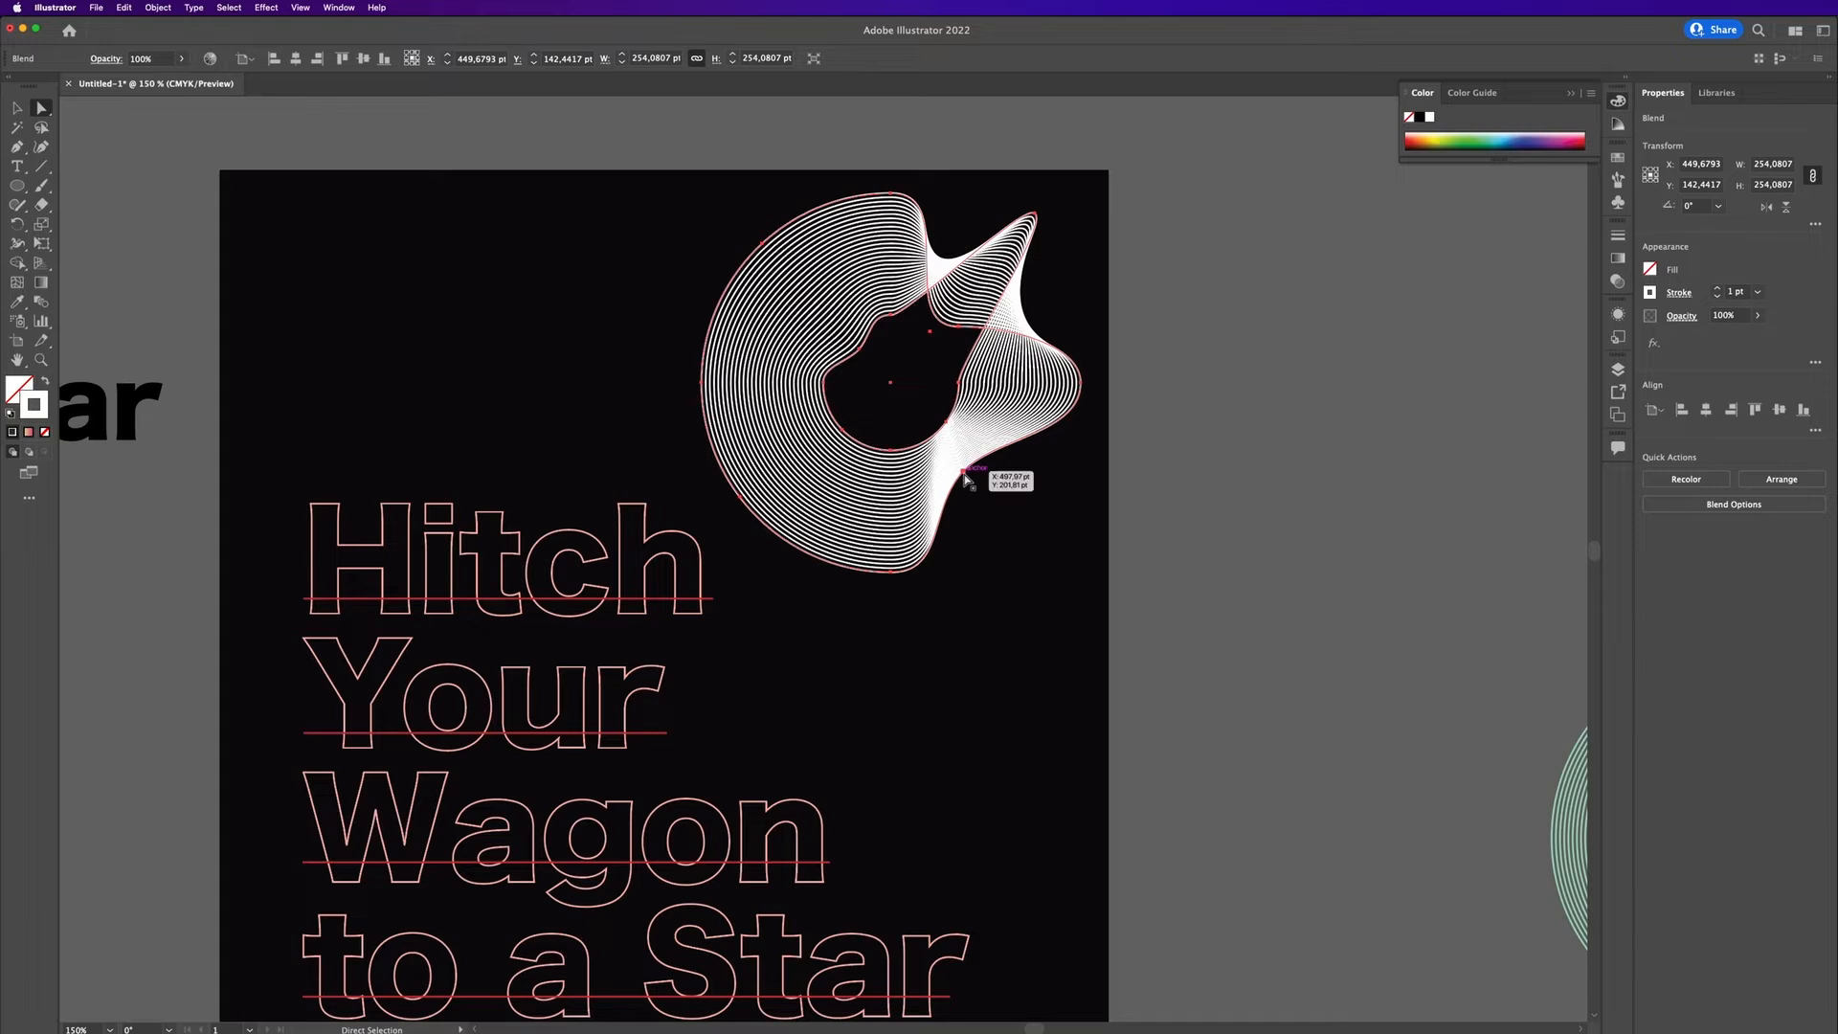
left_click_drag(920, 472, 914, 468)
left_click_drag(753, 518, 860, 421)
left_click_drag(1027, 209, 931, 338)
left_click(732, 269)
left_click_drag(757, 241, 807, 308)
left_click_drag(931, 310, 1042, 270)
Step: Try moving the inner contour's lower-right anchor outward and its upper-right anchor inward, and undo both moves
left_click(937, 423)
left_click_drag(927, 436, 967, 416)
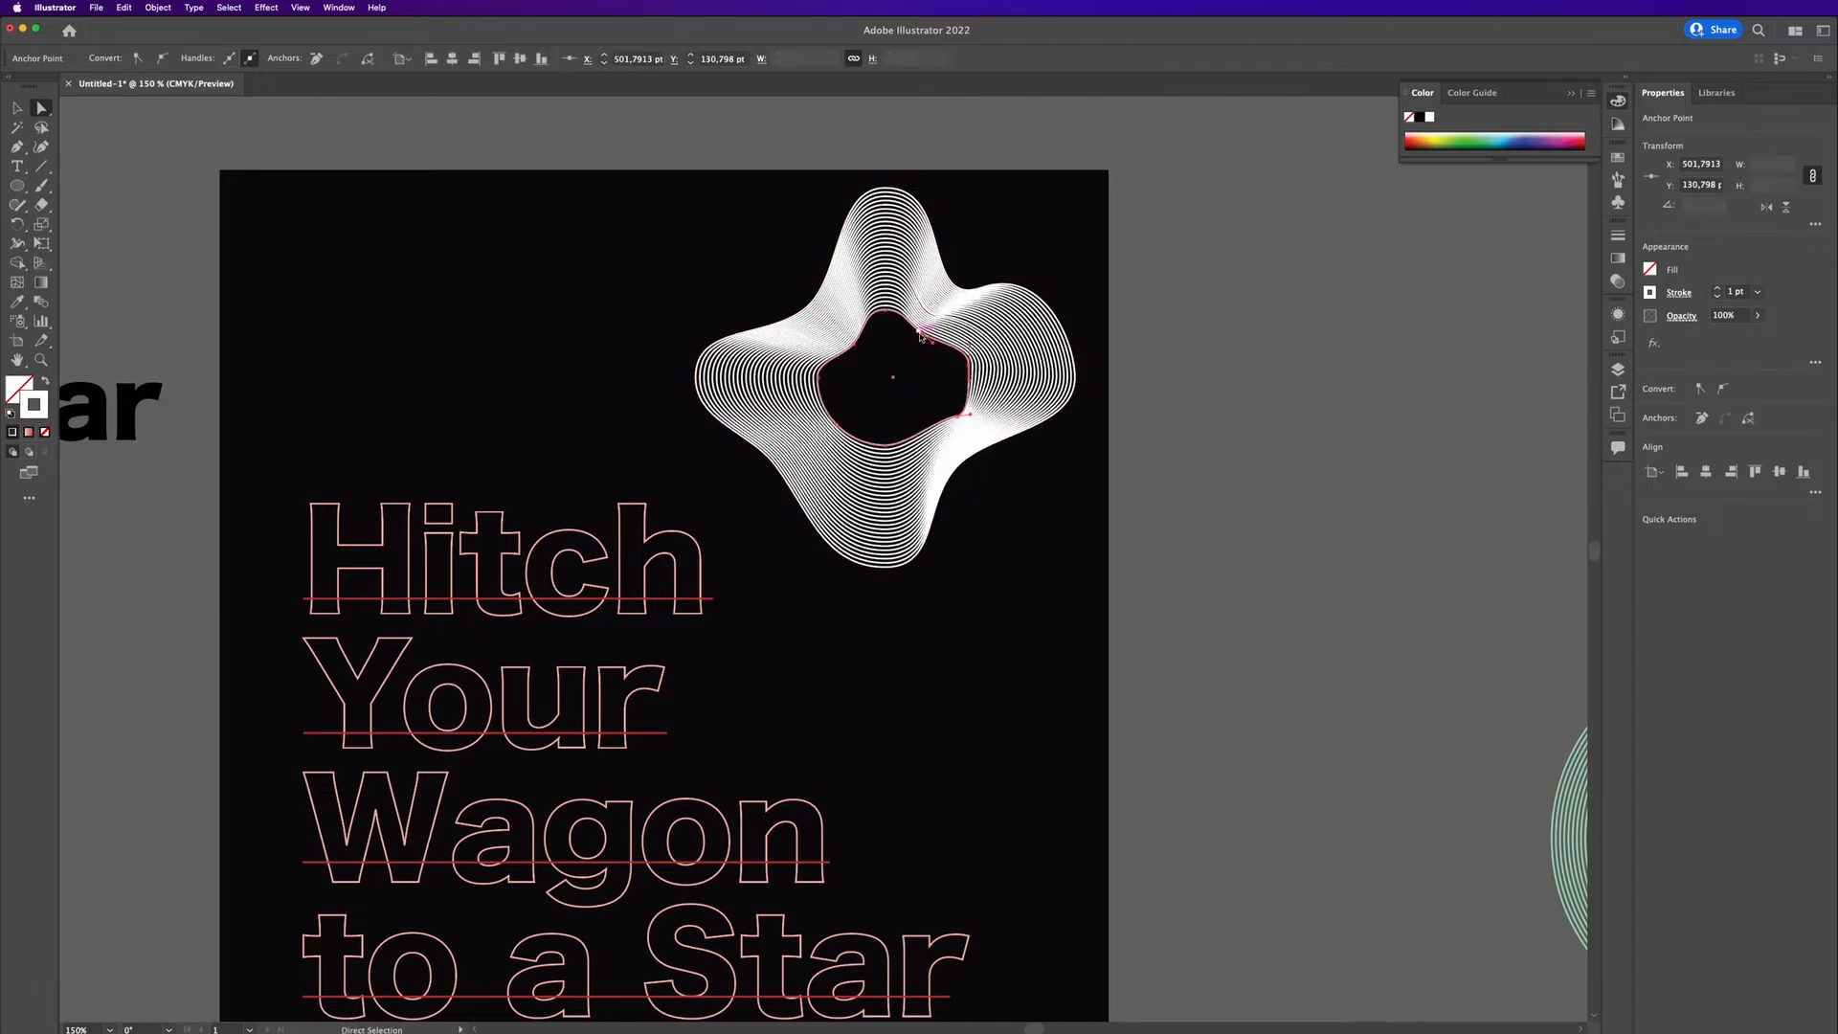
left_click_drag(921, 336, 909, 357)
left_click(1169, 255)
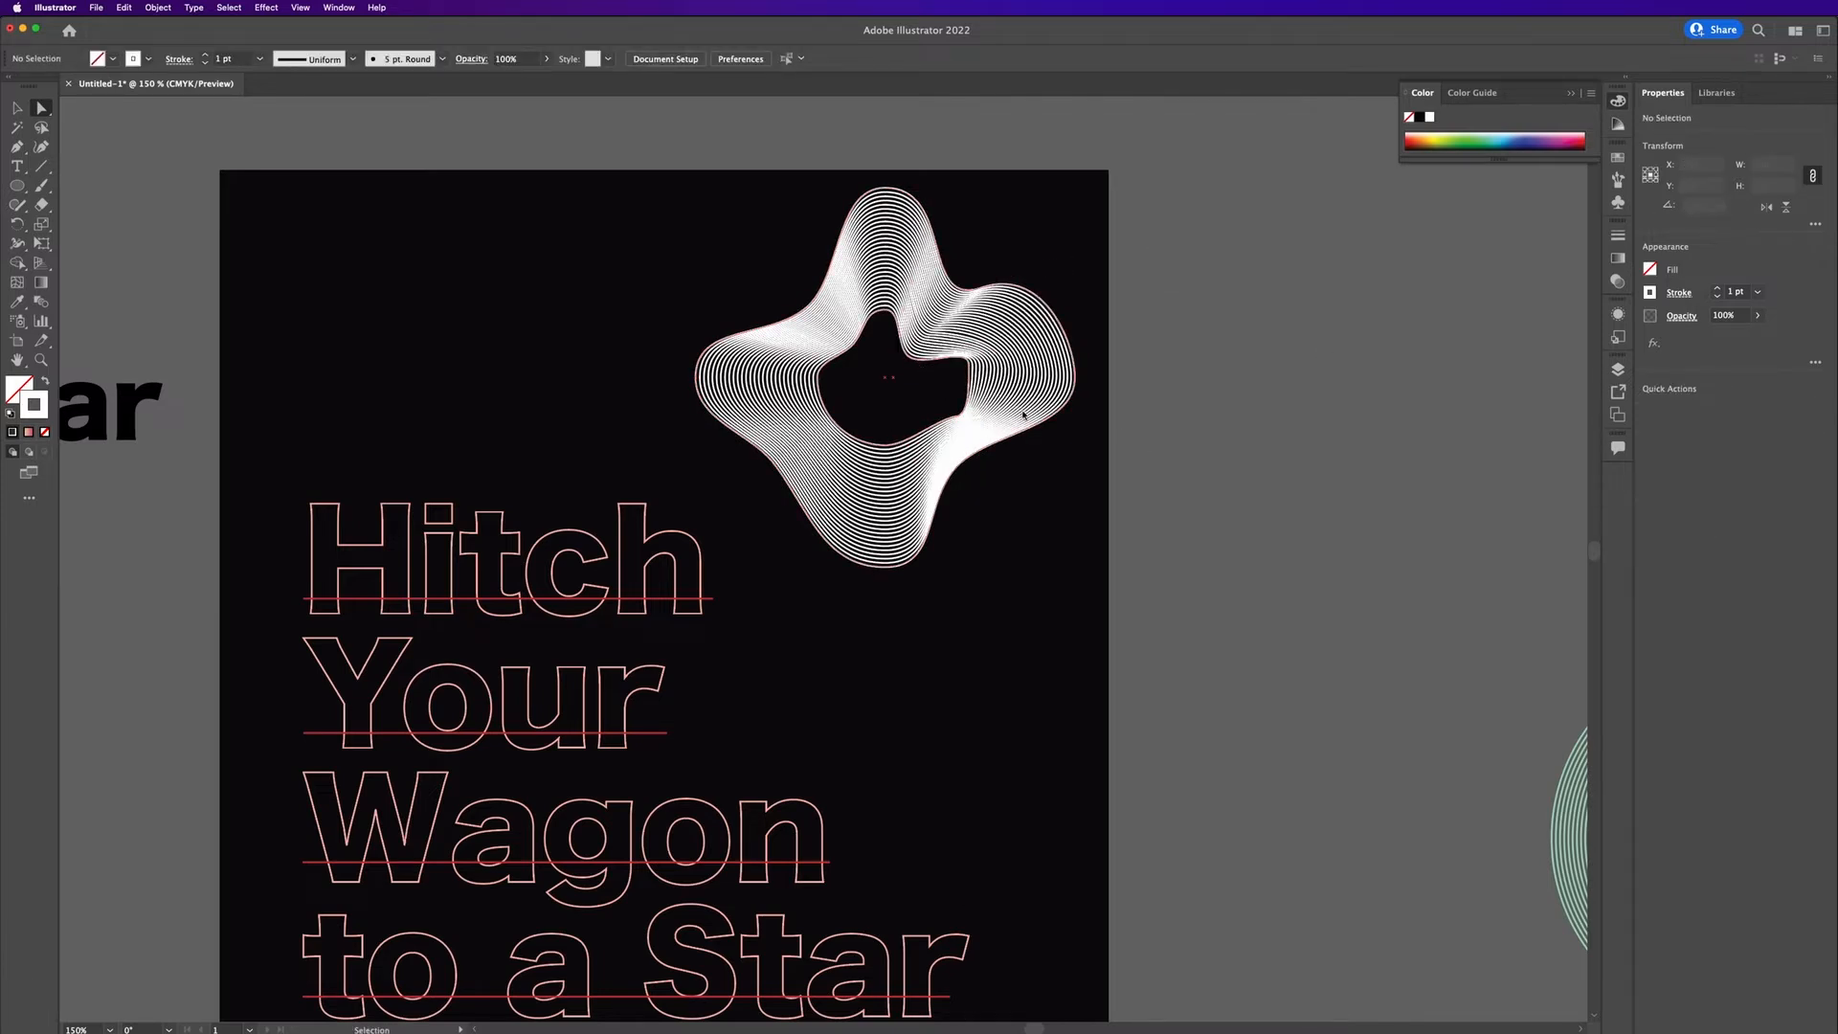
key("super+z")
key("super+z")
Step: Pull the inner contour's lower-left anchor inward and reshape the outer contour's lower-left curve with its anchor and handle
left_click(965, 469)
left_click_drag(837, 425, 857, 403)
left_click(865, 491)
left_click(776, 464)
left_click_drag(804, 514, 775, 527)
mouse_move(775, 464)
left_mouse_down()
mouse_move(819, 431)
mouse_move(767, 420)
mouse_move(769, 462)
left_mouse_up()
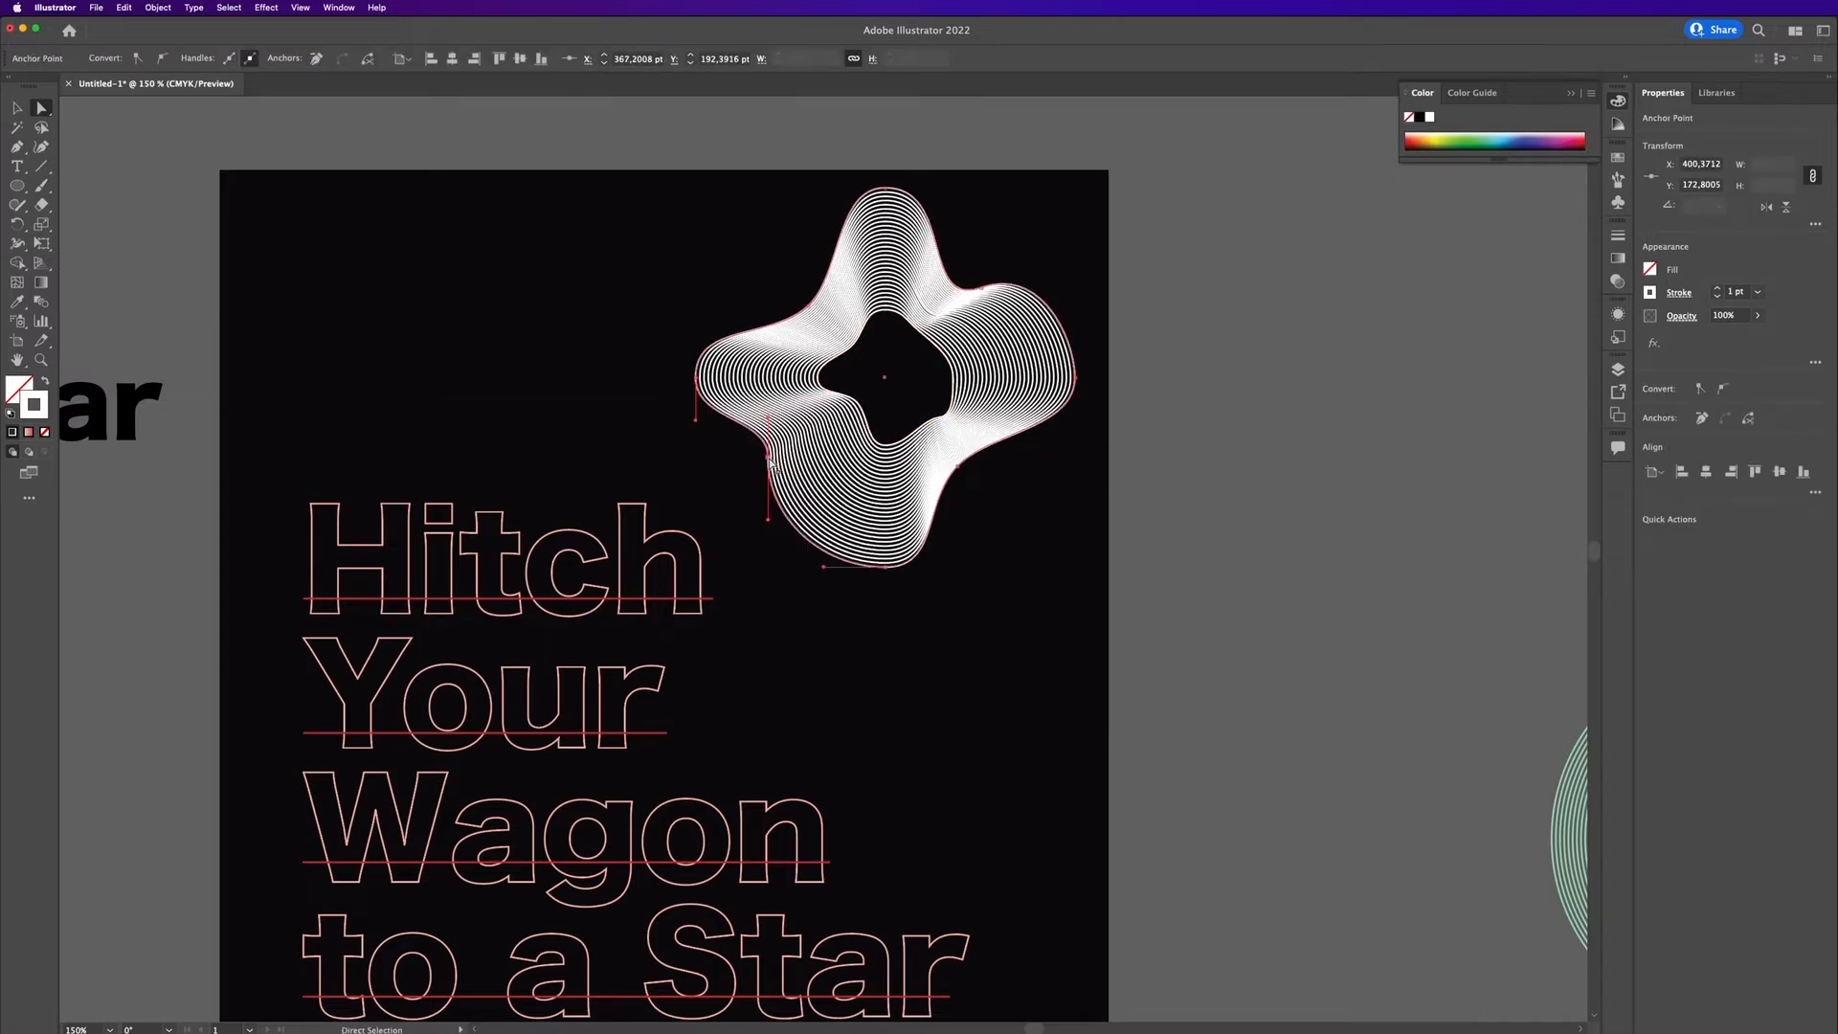
Step: Fine-tune the outer contour's lower-right, upper-right and upper-left anchor points slightly and deselect the blend
left_click_drag(958, 467, 962, 462)
left_click_drag(982, 288, 971, 297)
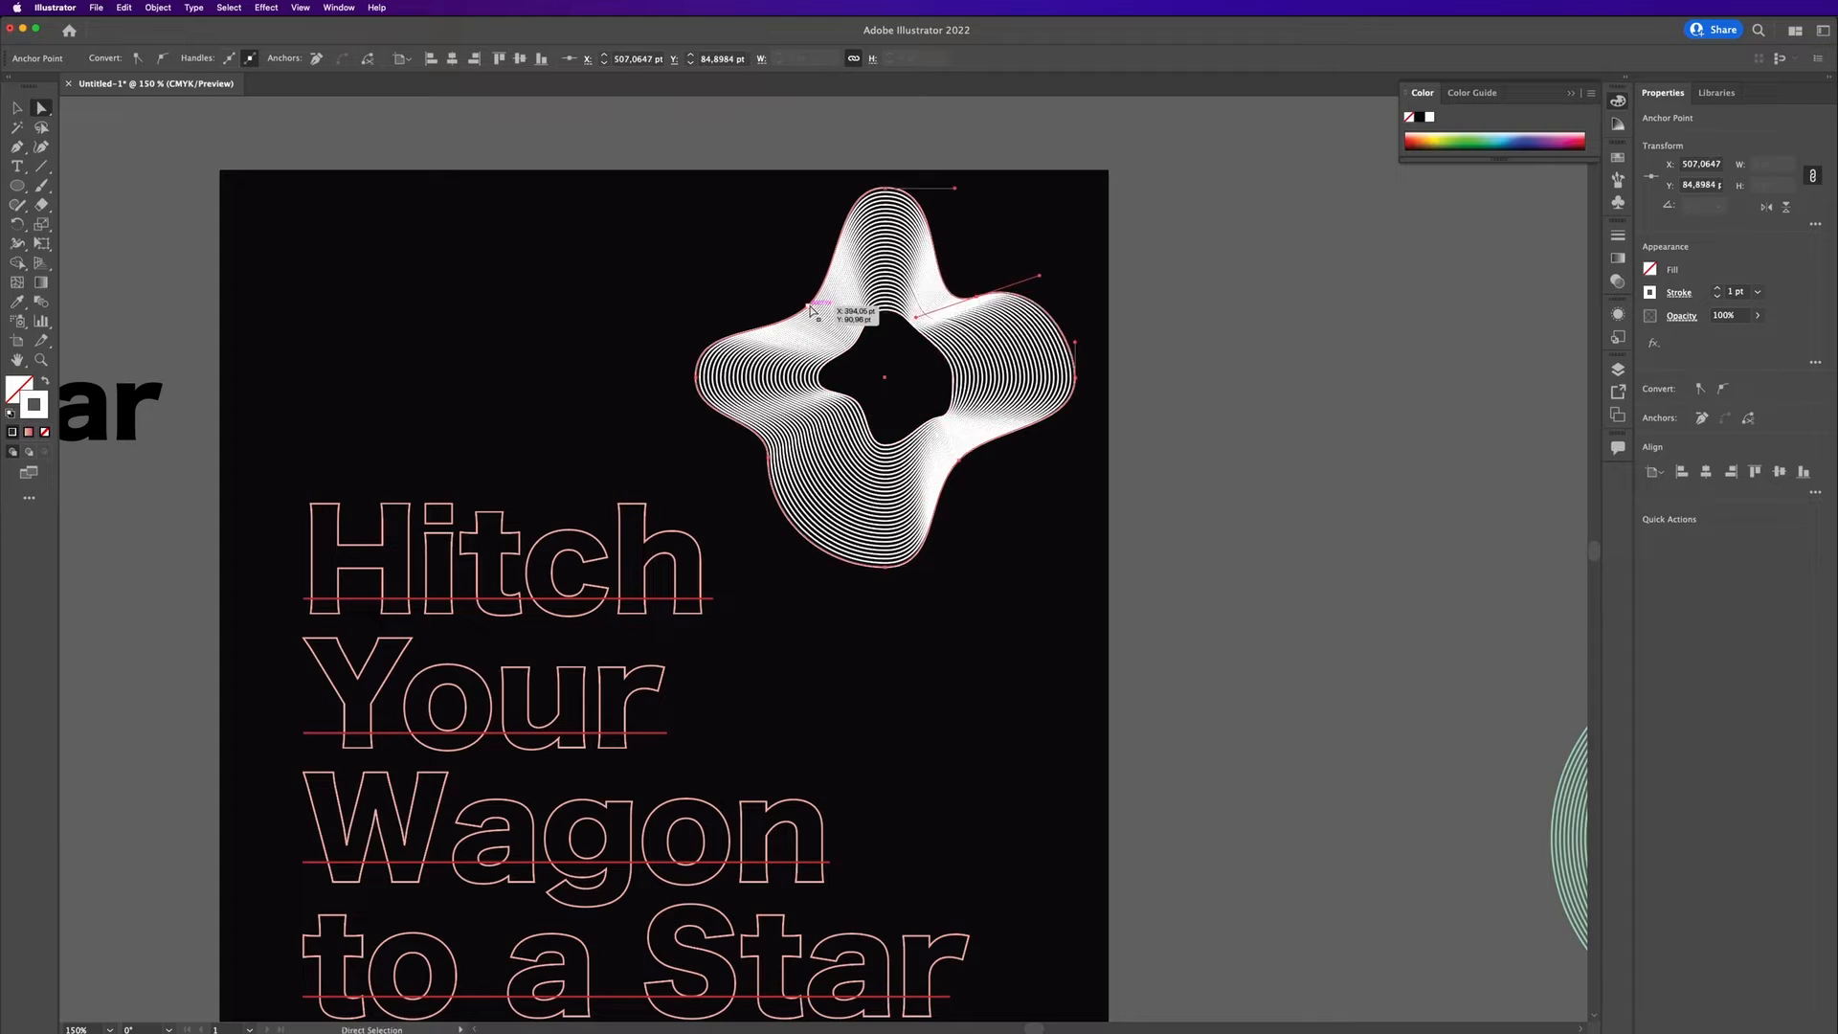
left_click_drag(810, 307, 810, 314)
key("v")
left_click(1285, 396)
Step: Set the star blend's spacing to Specified Steps and reduce the step count until the contour lines are widely spaced
left_click(1048, 383)
left_click(158, 8)
mouse_move(163, 390)
left_click(322, 426)
left_click_drag(984, 457, 415, 391)
left_click(347, 428)
left_click(345, 463)
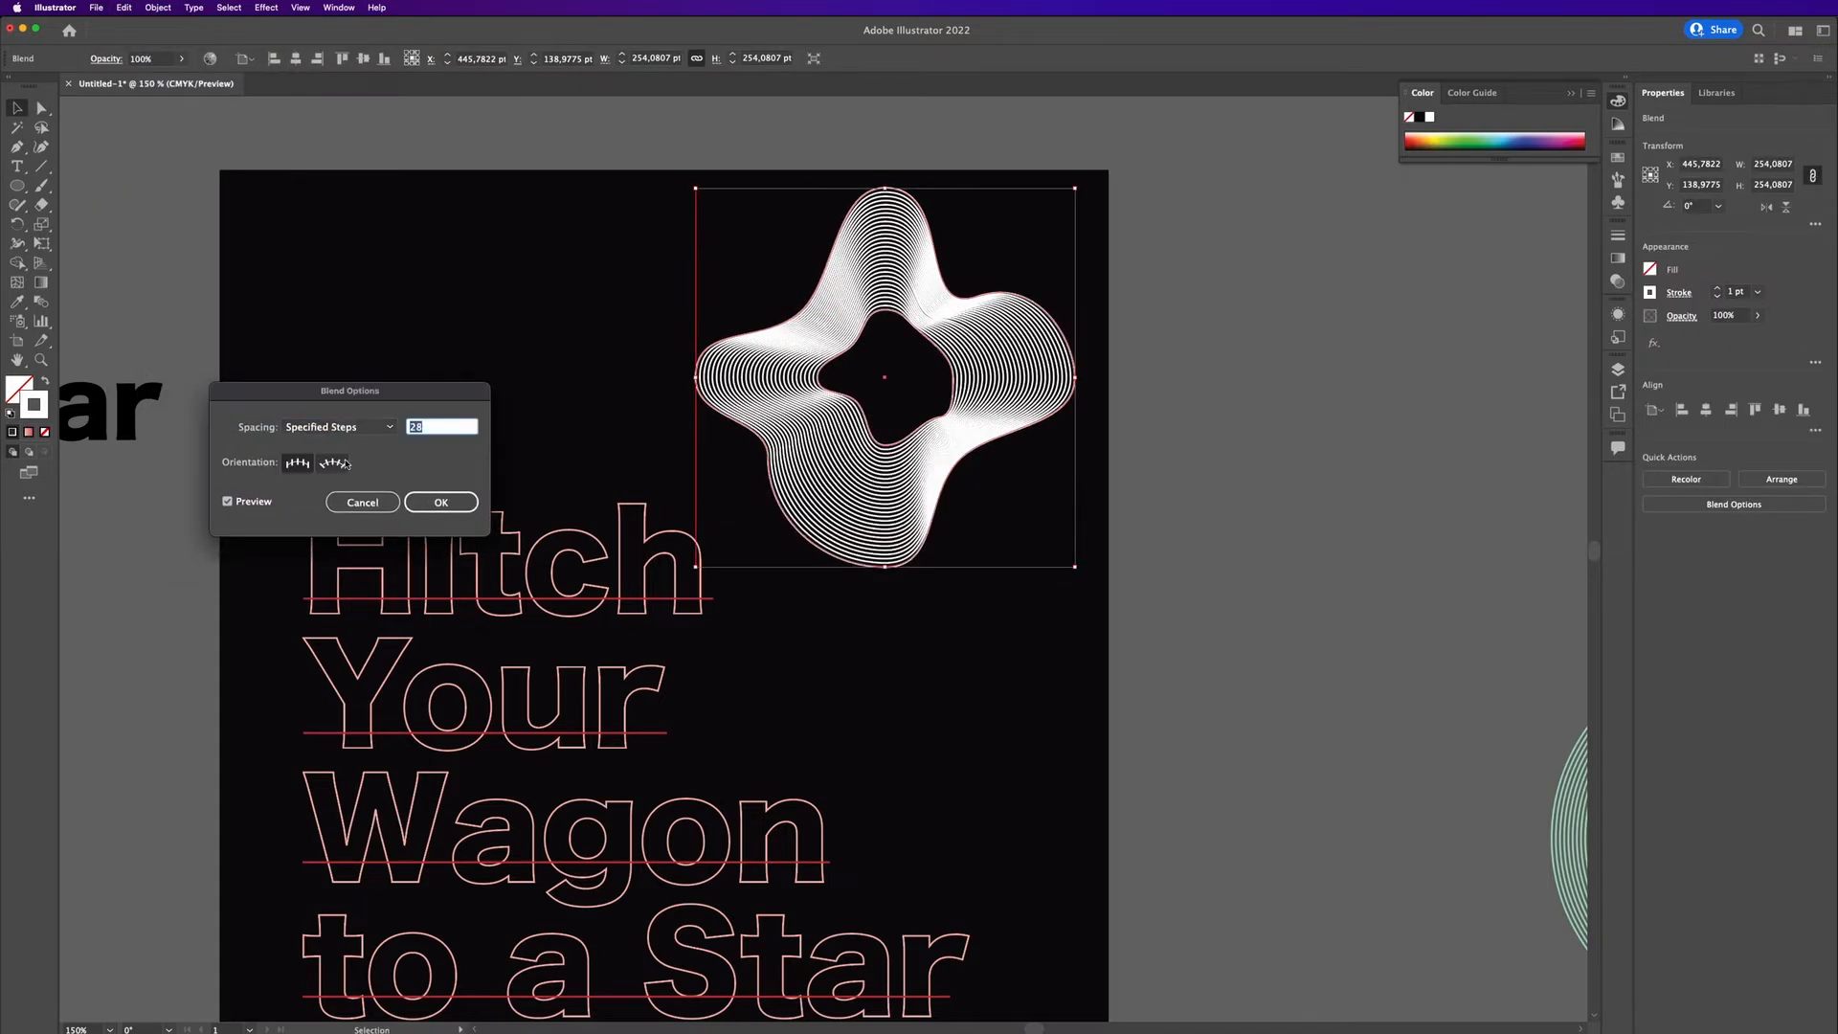
key("Down")
key("Down")
key("Down")
key("Down")
key("Down")
key("Down")
key("Down")
key("Down")
key("Down")
key("Down")
key("Down")
key("Down")
key("Down")
key("Down")
key("Down")
key("Down")
key("Down")
key("Down")
key("Down")
key("Down")
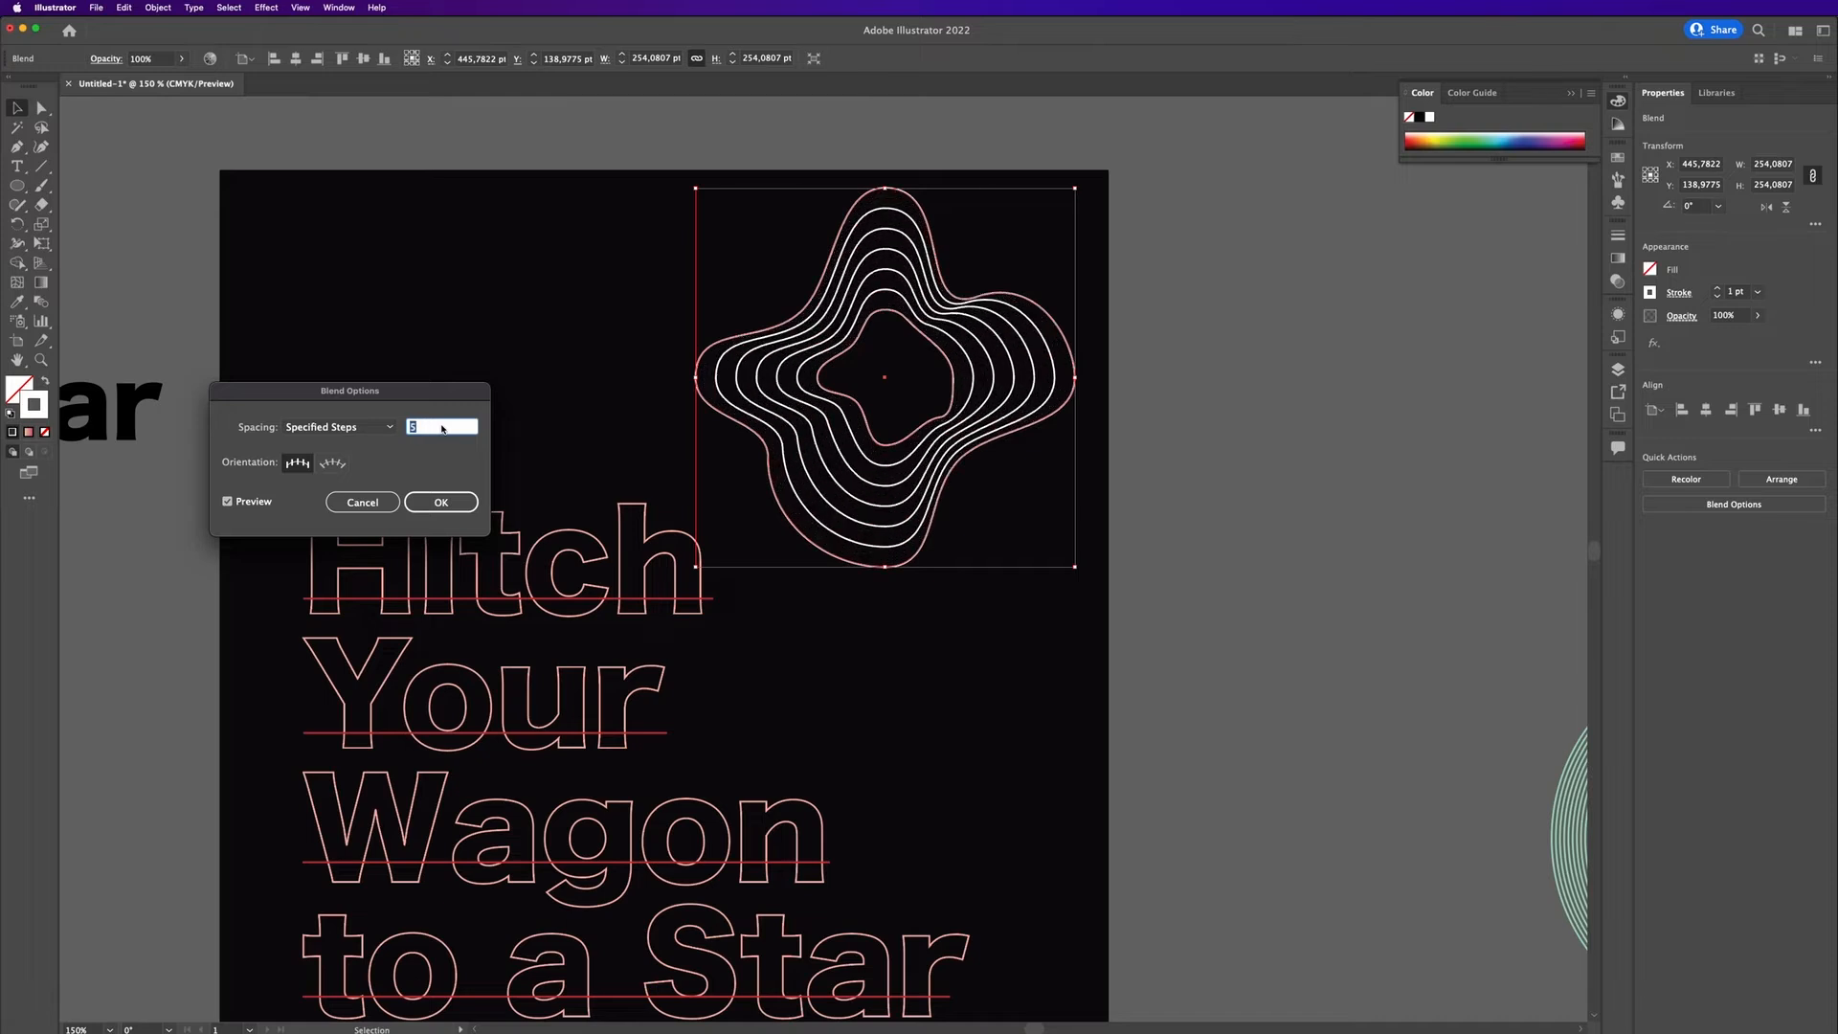
key("Up")
left_click(437, 501)
left_click(1345, 521)
Step: Give the star blend's outermost contour a mint-green stroke
left_click(975, 429)
scroll(975, 429, "down", 1)
left_click_drag(1110, 419, 1152, 456)
key("a")
left_click(1034, 419)
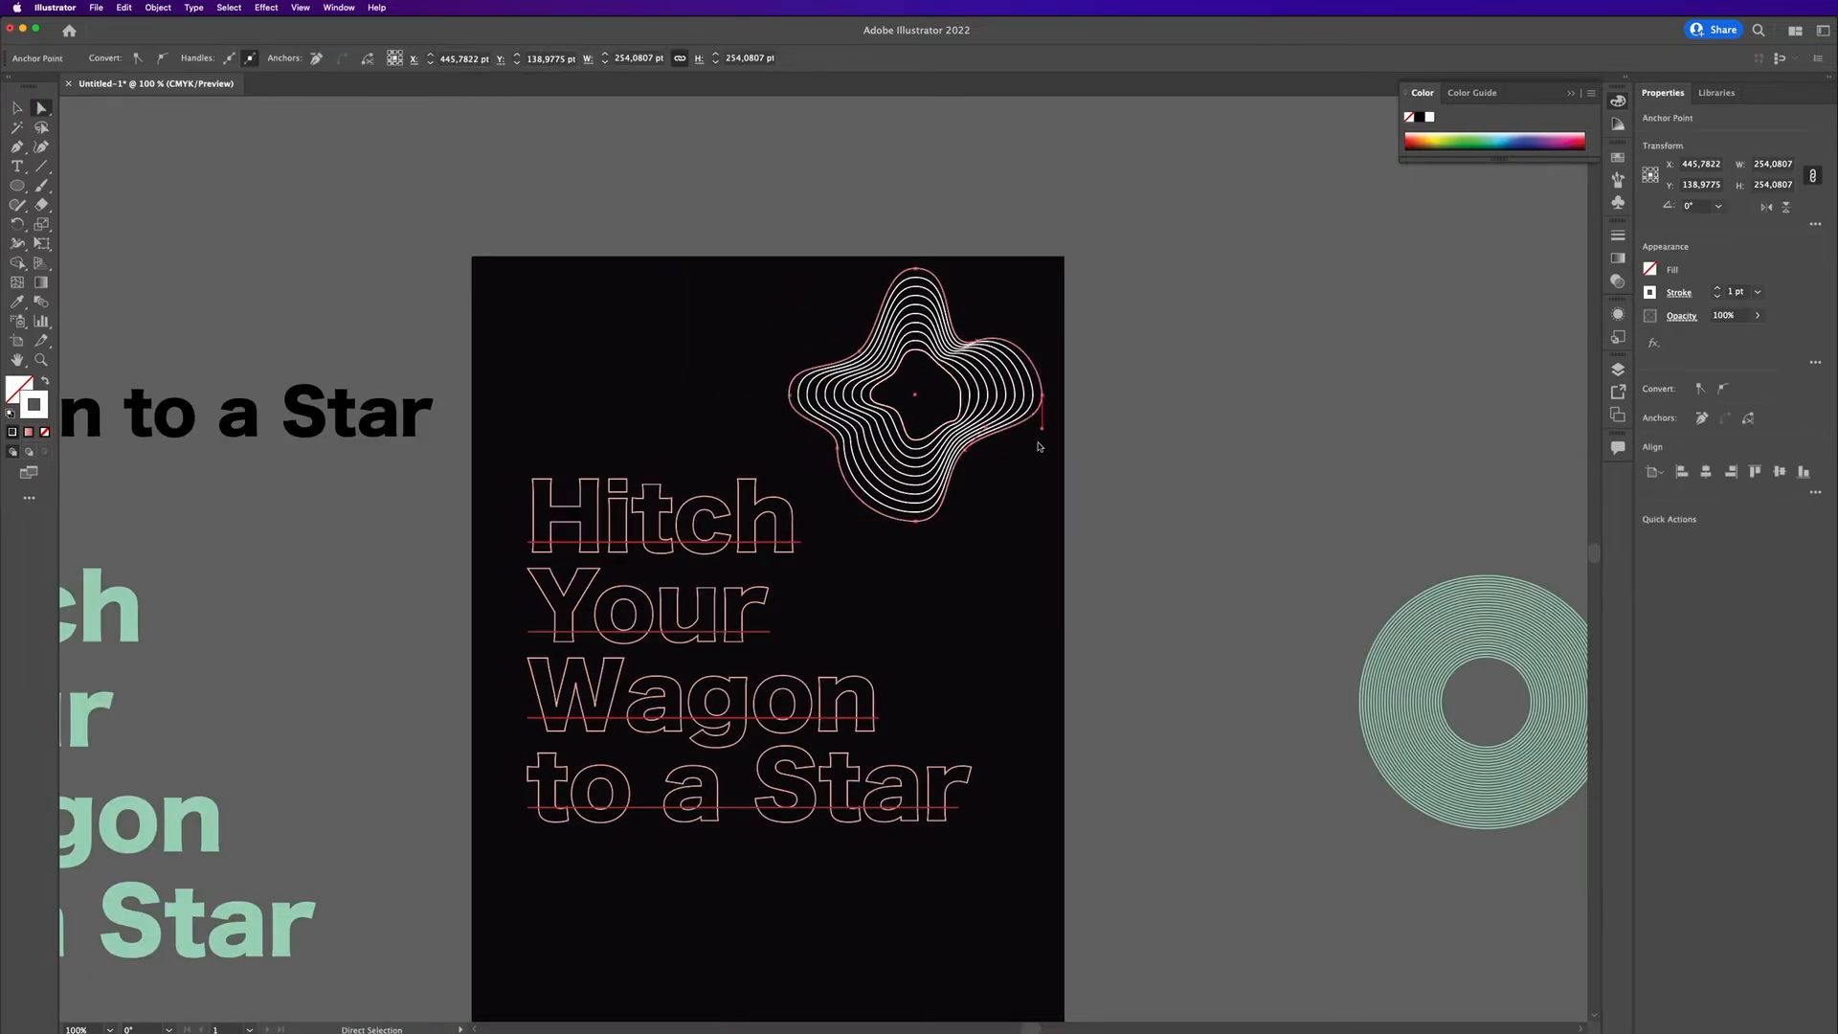
left_click(1650, 292)
left_click(1198, 450)
Step: Give the star blend's innermost contour a red stroke
left_click(964, 405)
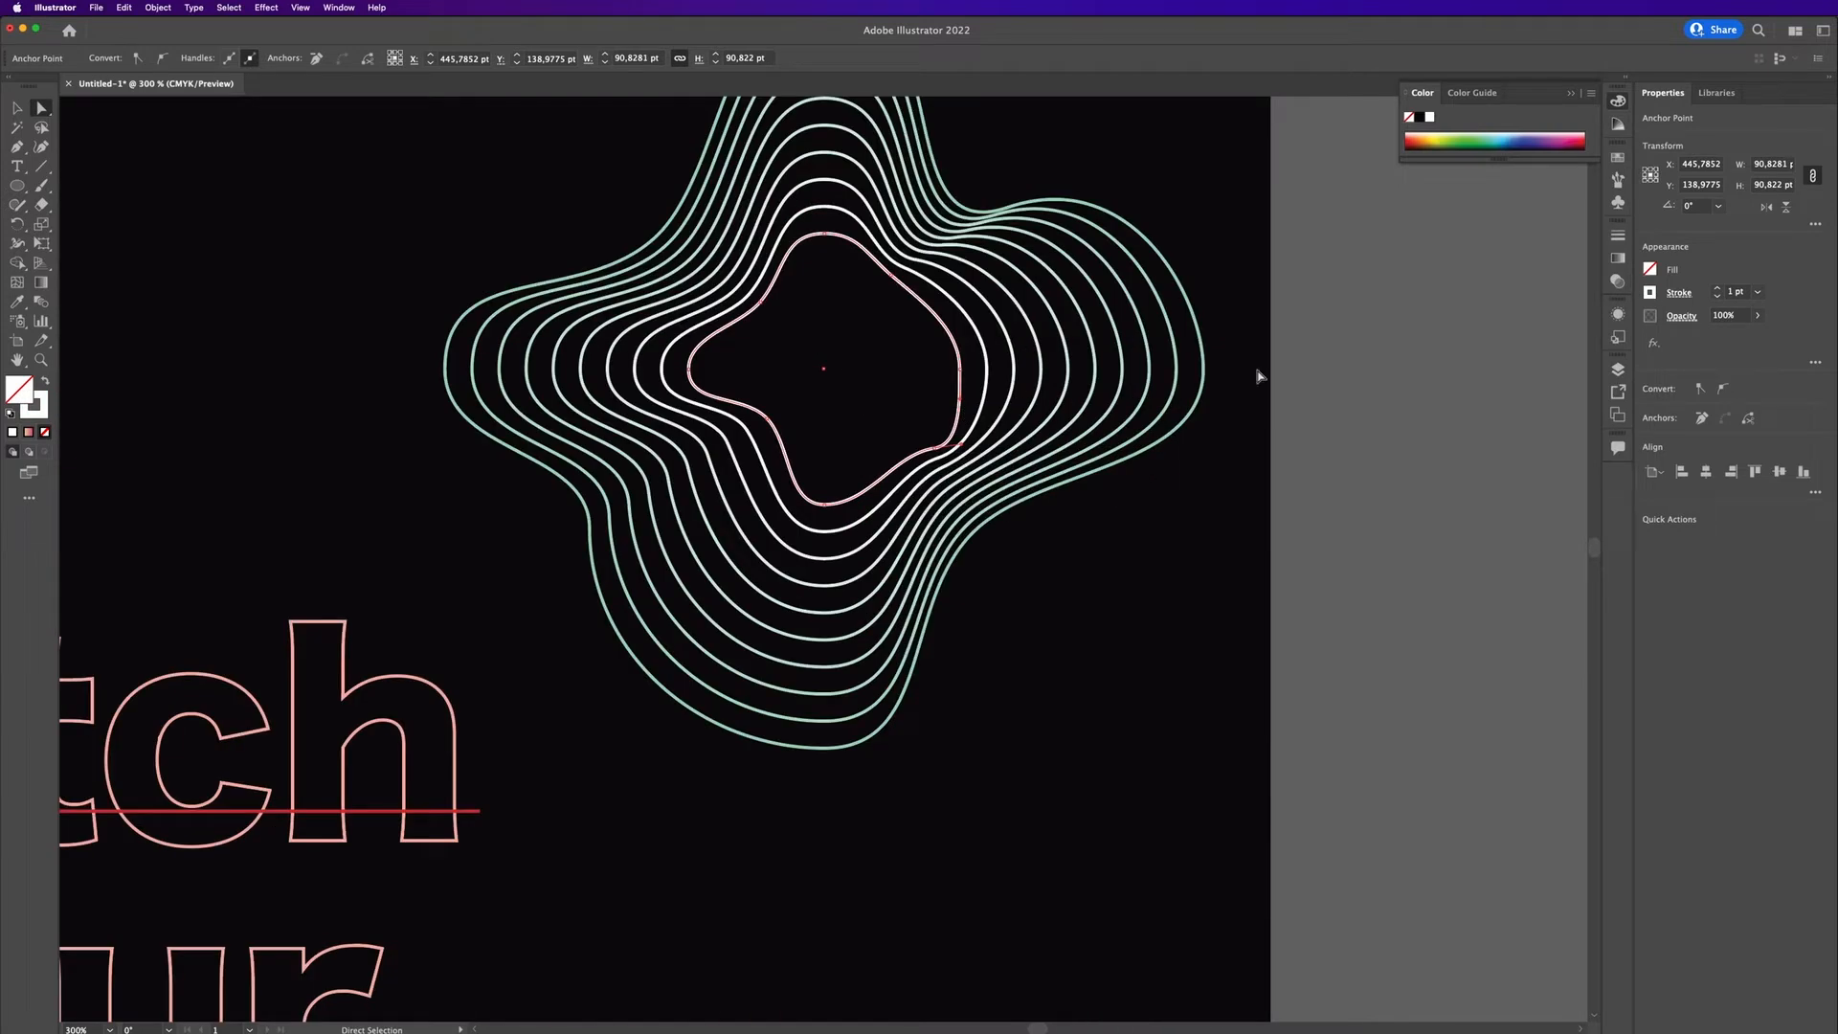
left_click(1651, 294)
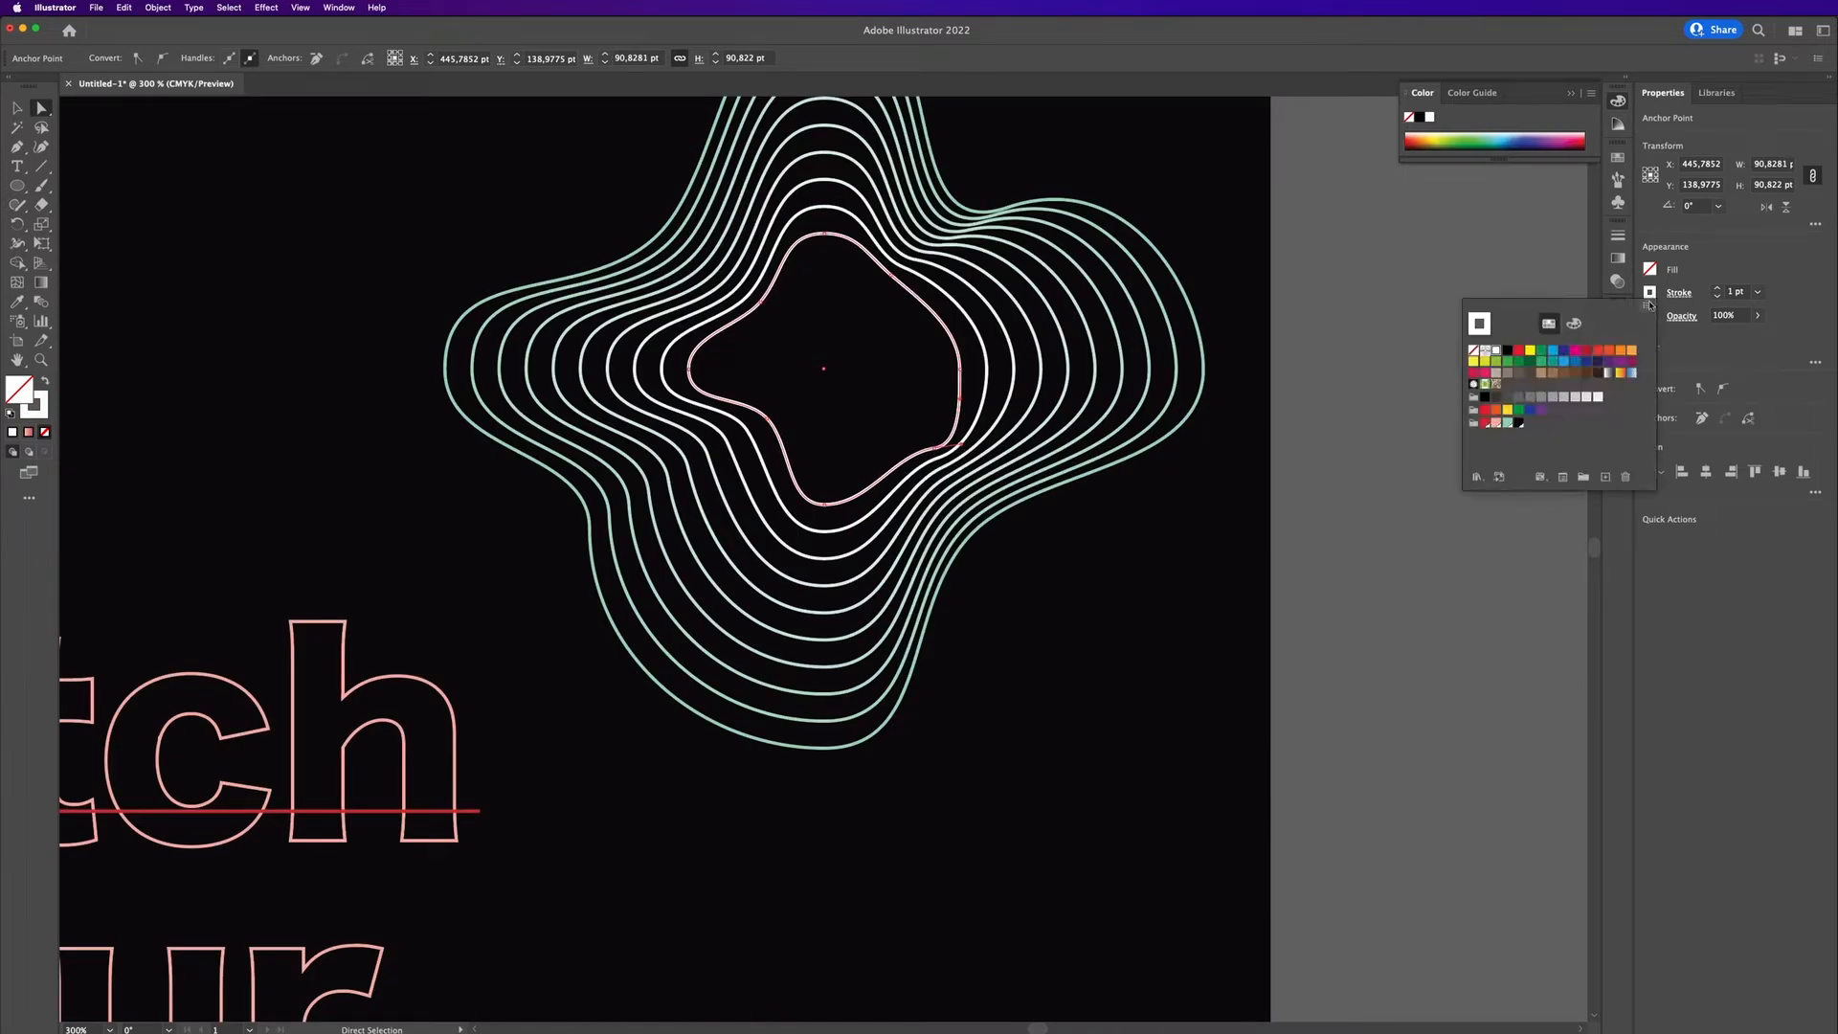
left_click(1486, 422)
left_click(1407, 436)
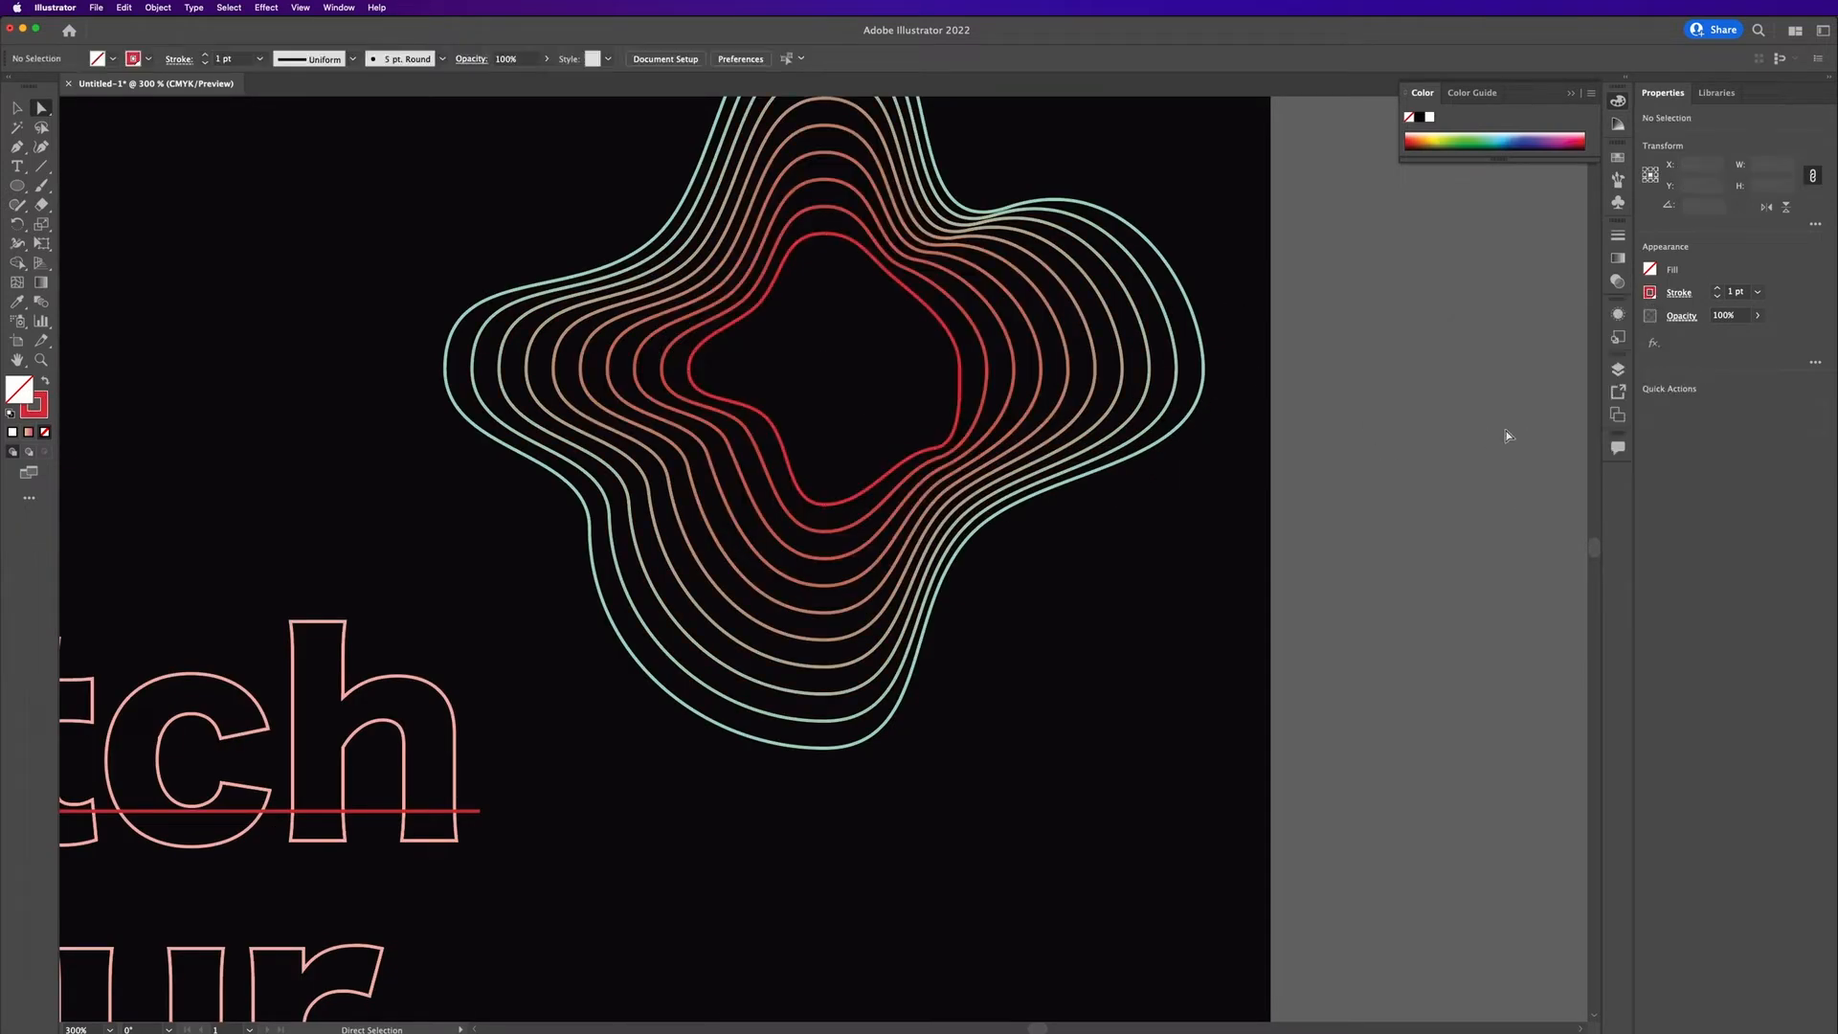
Step: Enlarge the star blend until it extends past both side edges of the artboard and center it on the artboard
scroll(1377, 422, "down", 2)
scroll(1377, 425, "down", 1)
key("v")
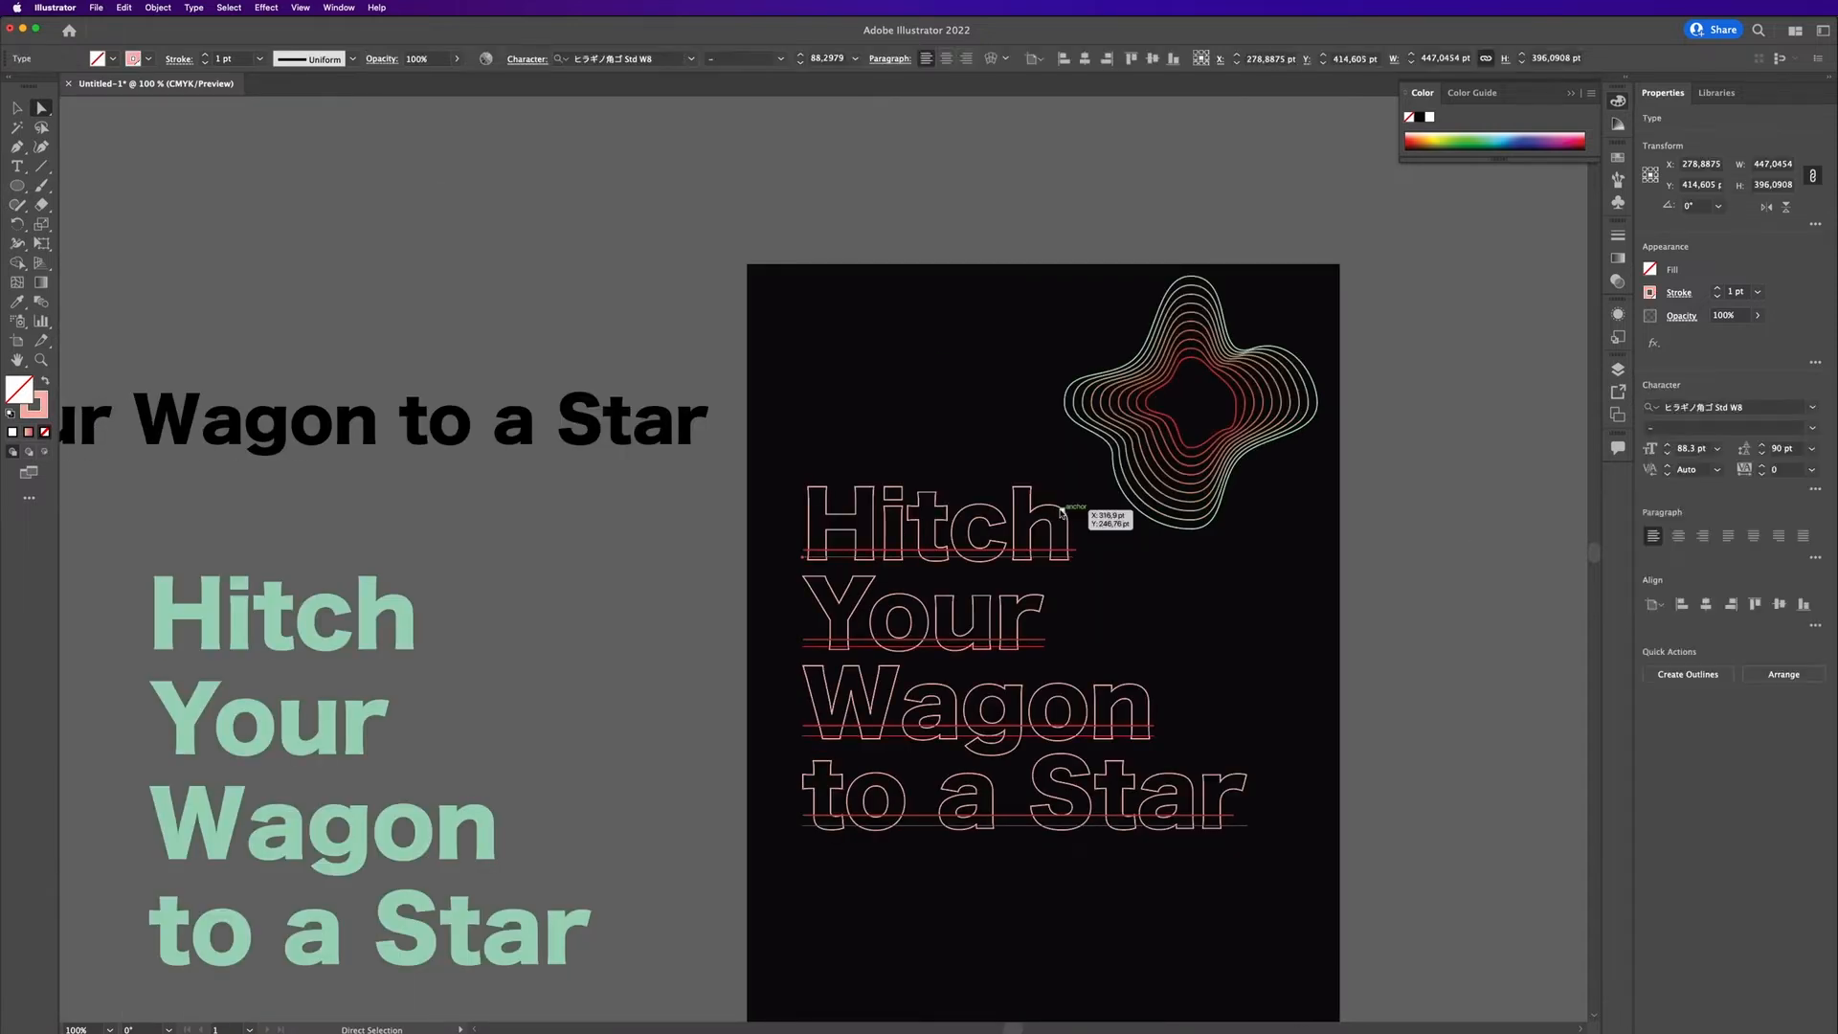
scroll(1421, 519, "down", 3)
left_click_drag(1304, 320, 1263, 517)
key("e")
left_click_drag(1297, 612, 1542, 857)
key("v")
left_click_drag(1418, 592, 1323, 567)
left_click(1484, 383)
scroll(1485, 384, "down", 1)
left_click_drag(1457, 423, 1462, 456)
left_click(1503, 512)
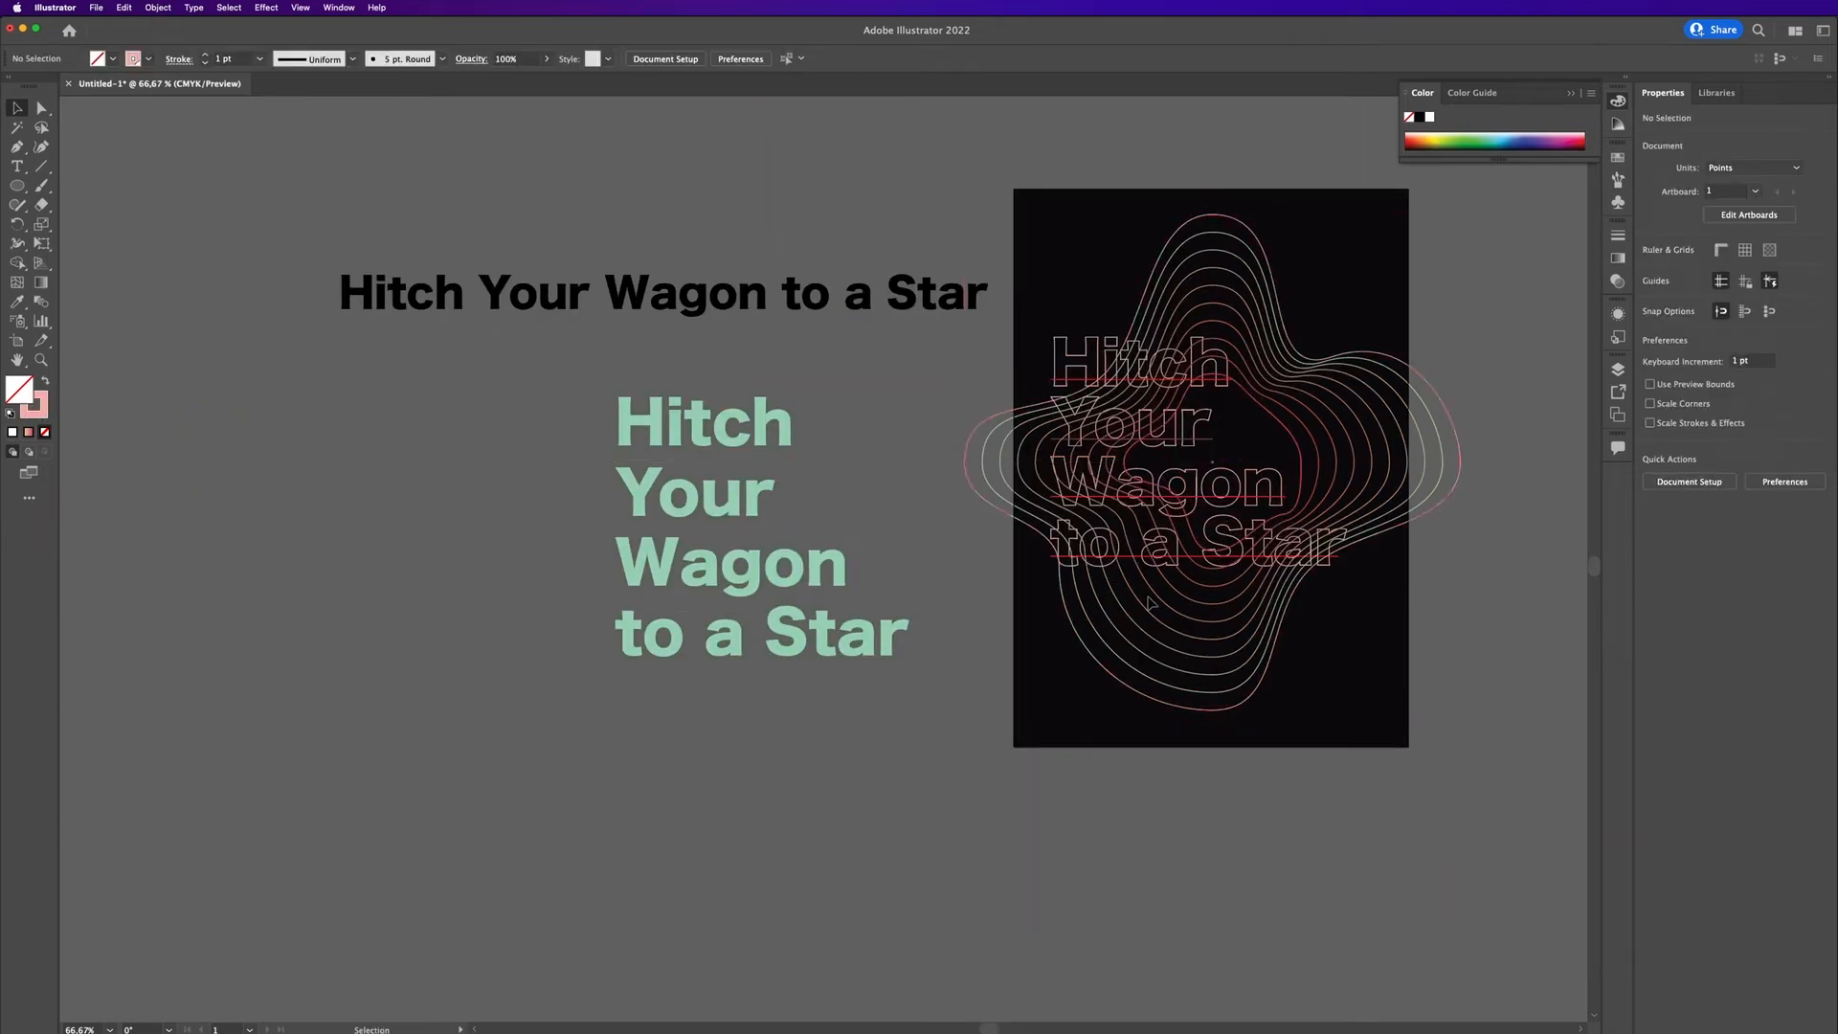
left_click(1235, 523)
left_click_drag(1221, 489, 474, 717)
left_click_drag(1182, 556, 748, 829)
key("super+z")
key("super+z")
Step: Move the outlined text with its red lines outside the artboard on the left and place the solid green text over the blend's center
left_click(1185, 517)
left_click(1275, 635)
left_click(1245, 556)
left_click_drag(1242, 556, 449, 728)
left_click(582, 758)
left_click_drag(739, 648, 1214, 569)
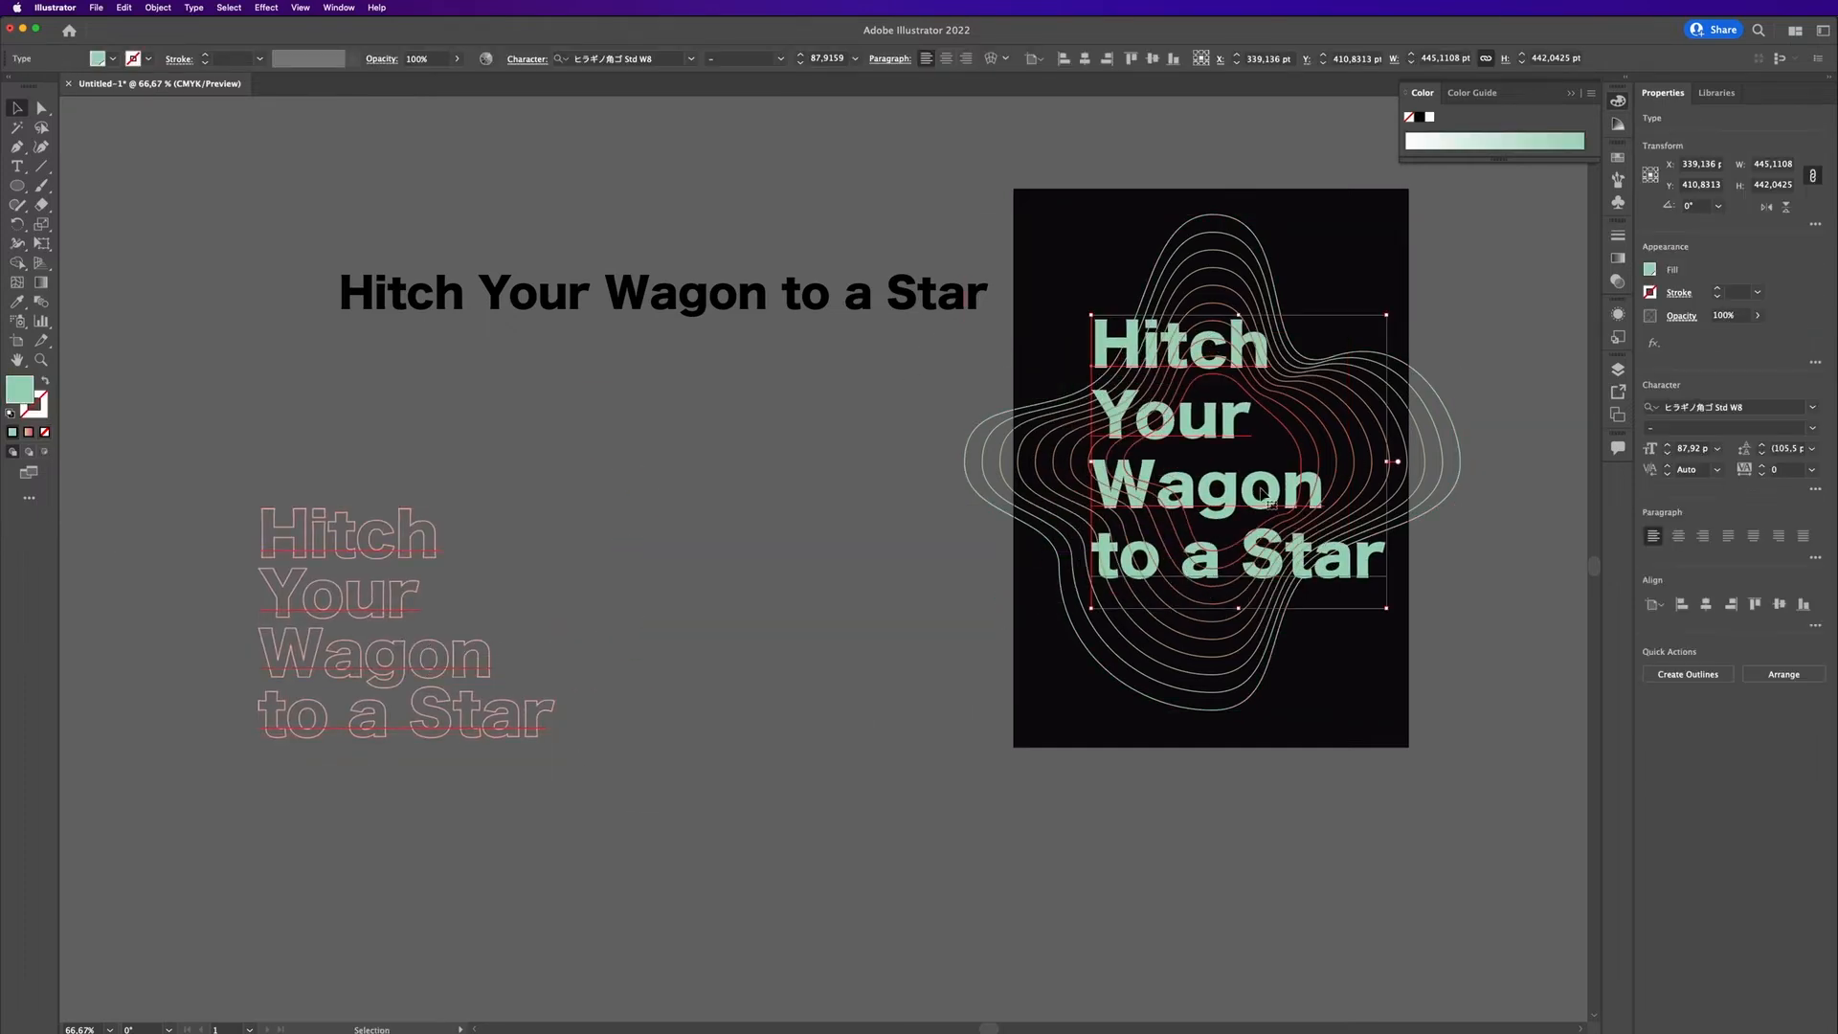
Step: Center-align the green poster text's lines and position the text block over the middle of the star blend
double_click(1268, 498)
key("super+a")
left_click(1678, 536)
left_click(17, 109)
left_click_drag(1175, 498, 1225, 504)
key("super+z")
left_click_drag(1047, 348, 1176, 348)
left_click(1502, 392)
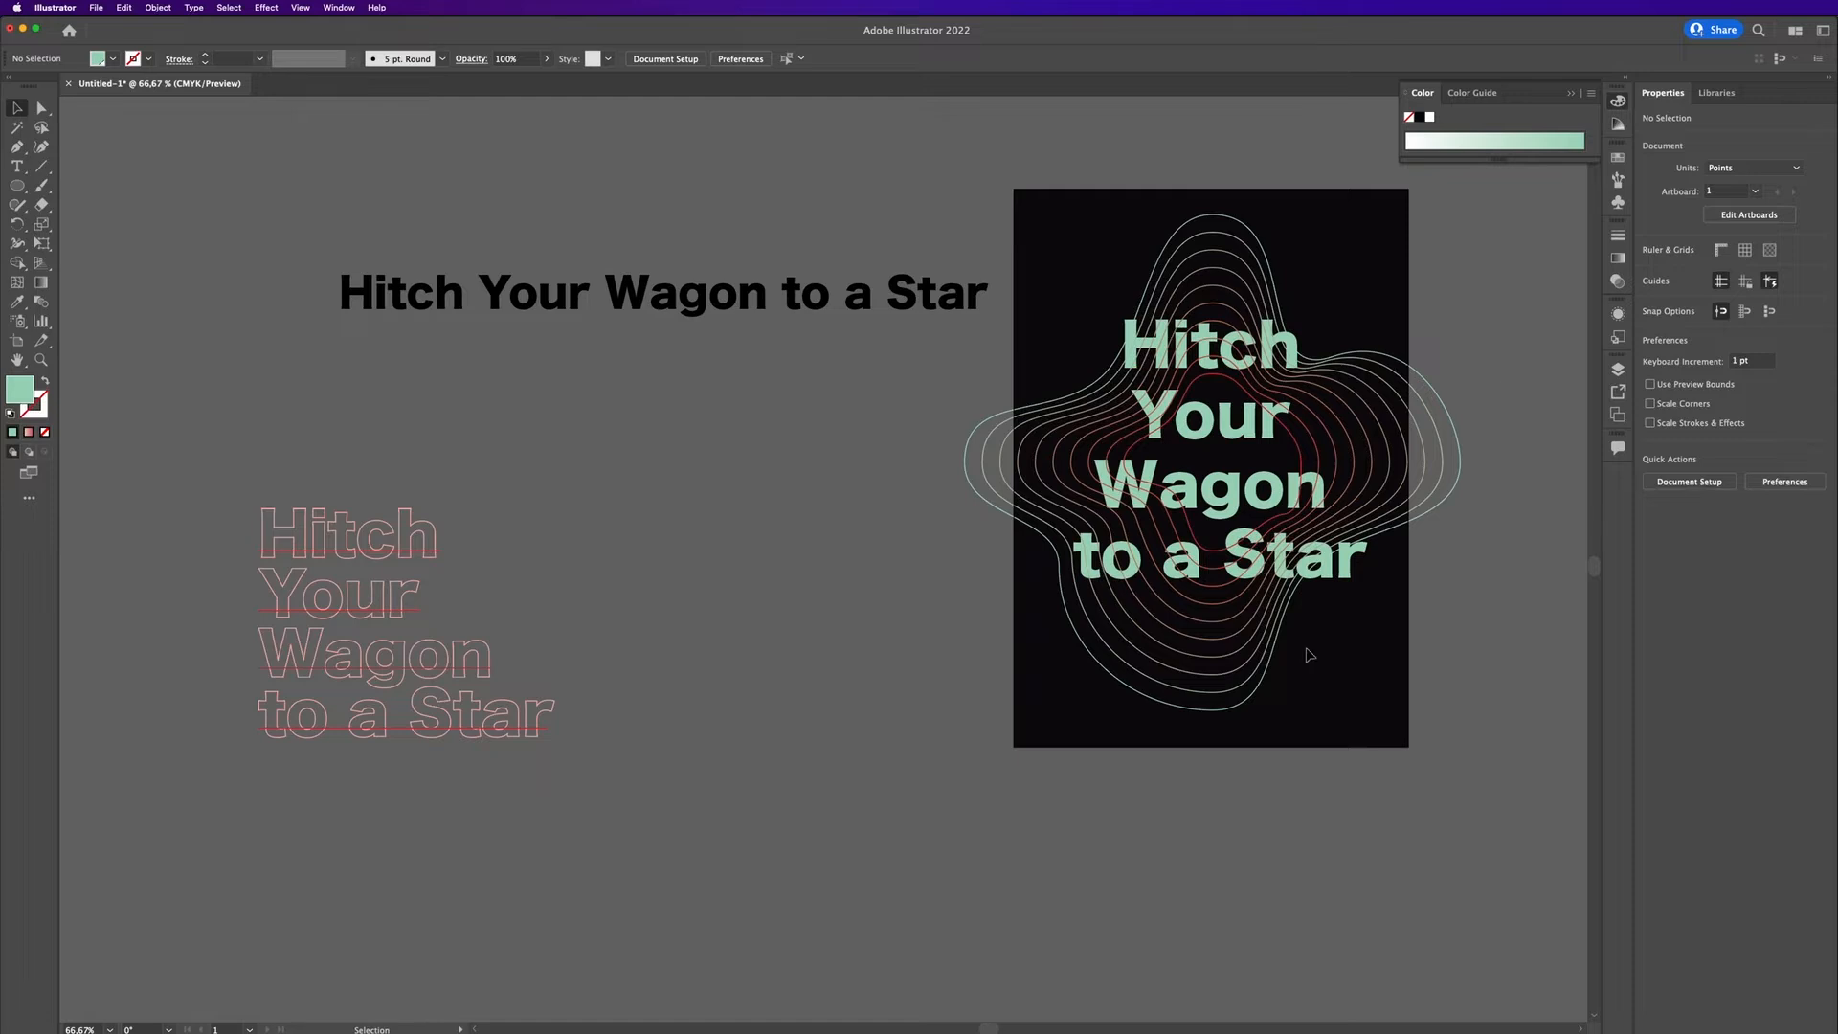
Step: Bring the green text to the front and adjust its vertical position over the blend's center
left_click(1335, 595)
right_click(1334, 595)
mouse_move(1378, 833)
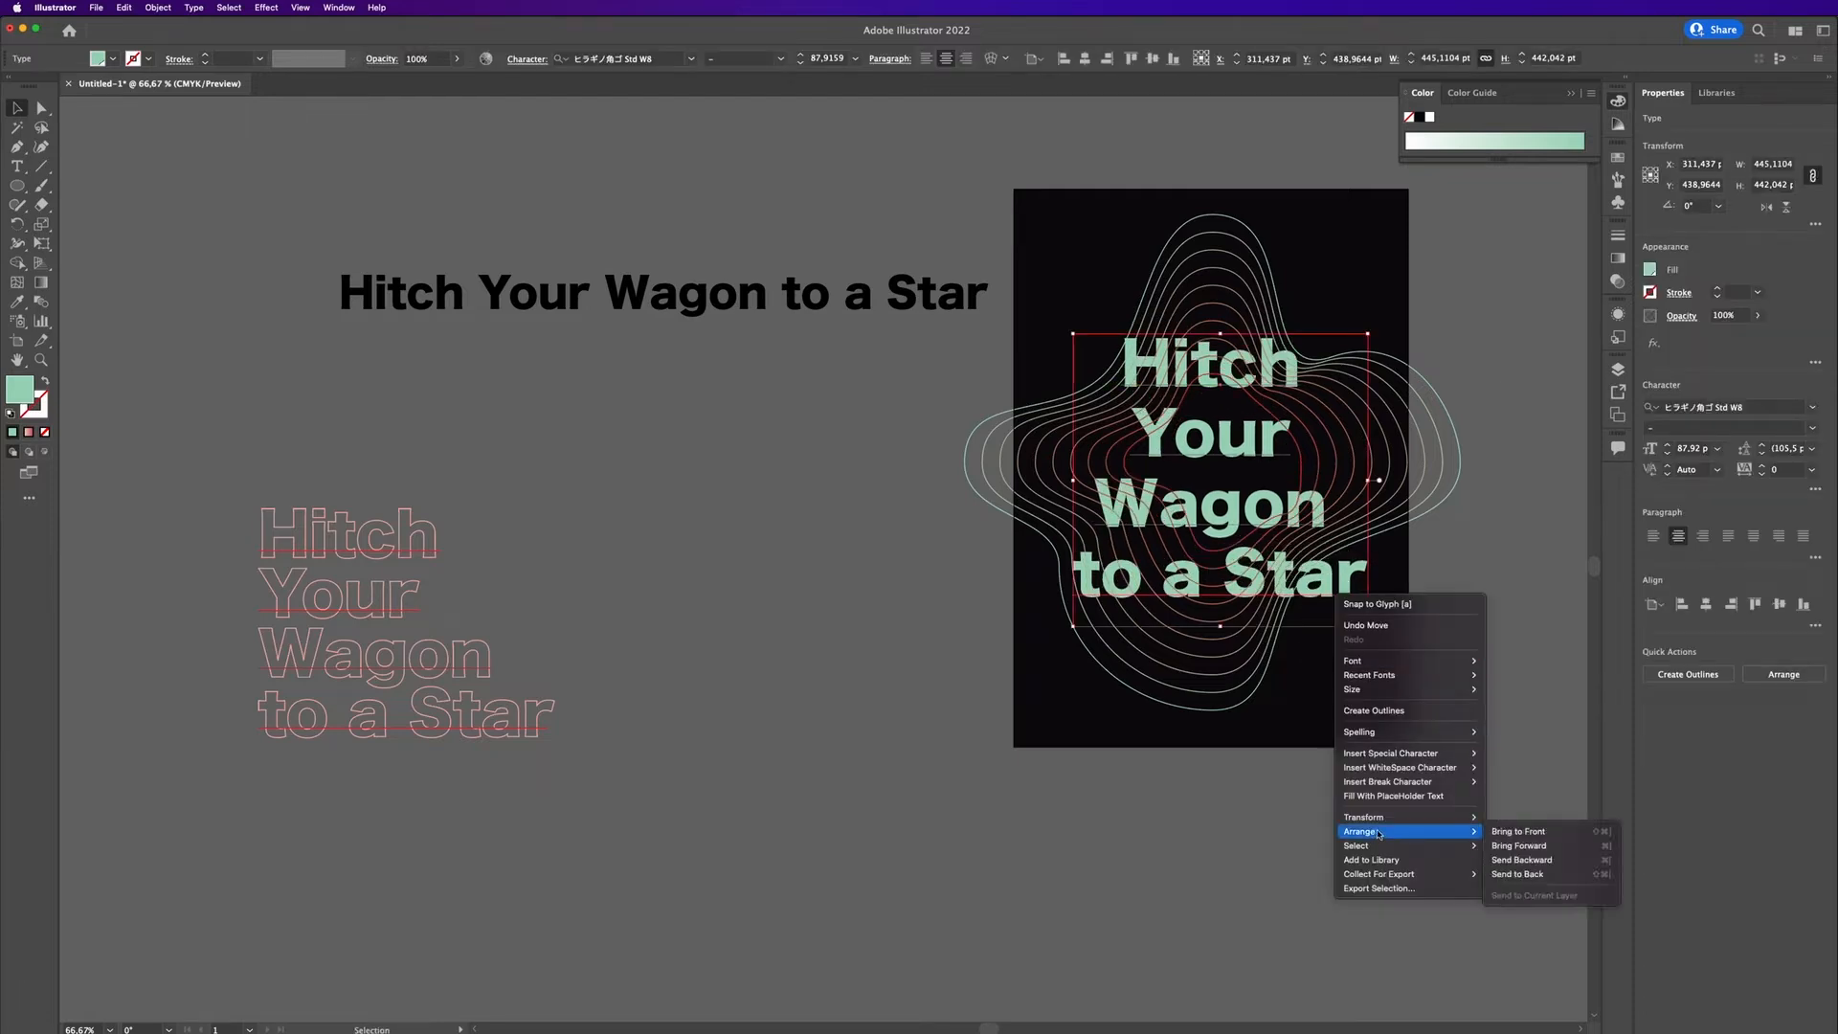
left_click(1520, 832)
left_click(1504, 684)
left_click_drag(1308, 525, 1308, 518)
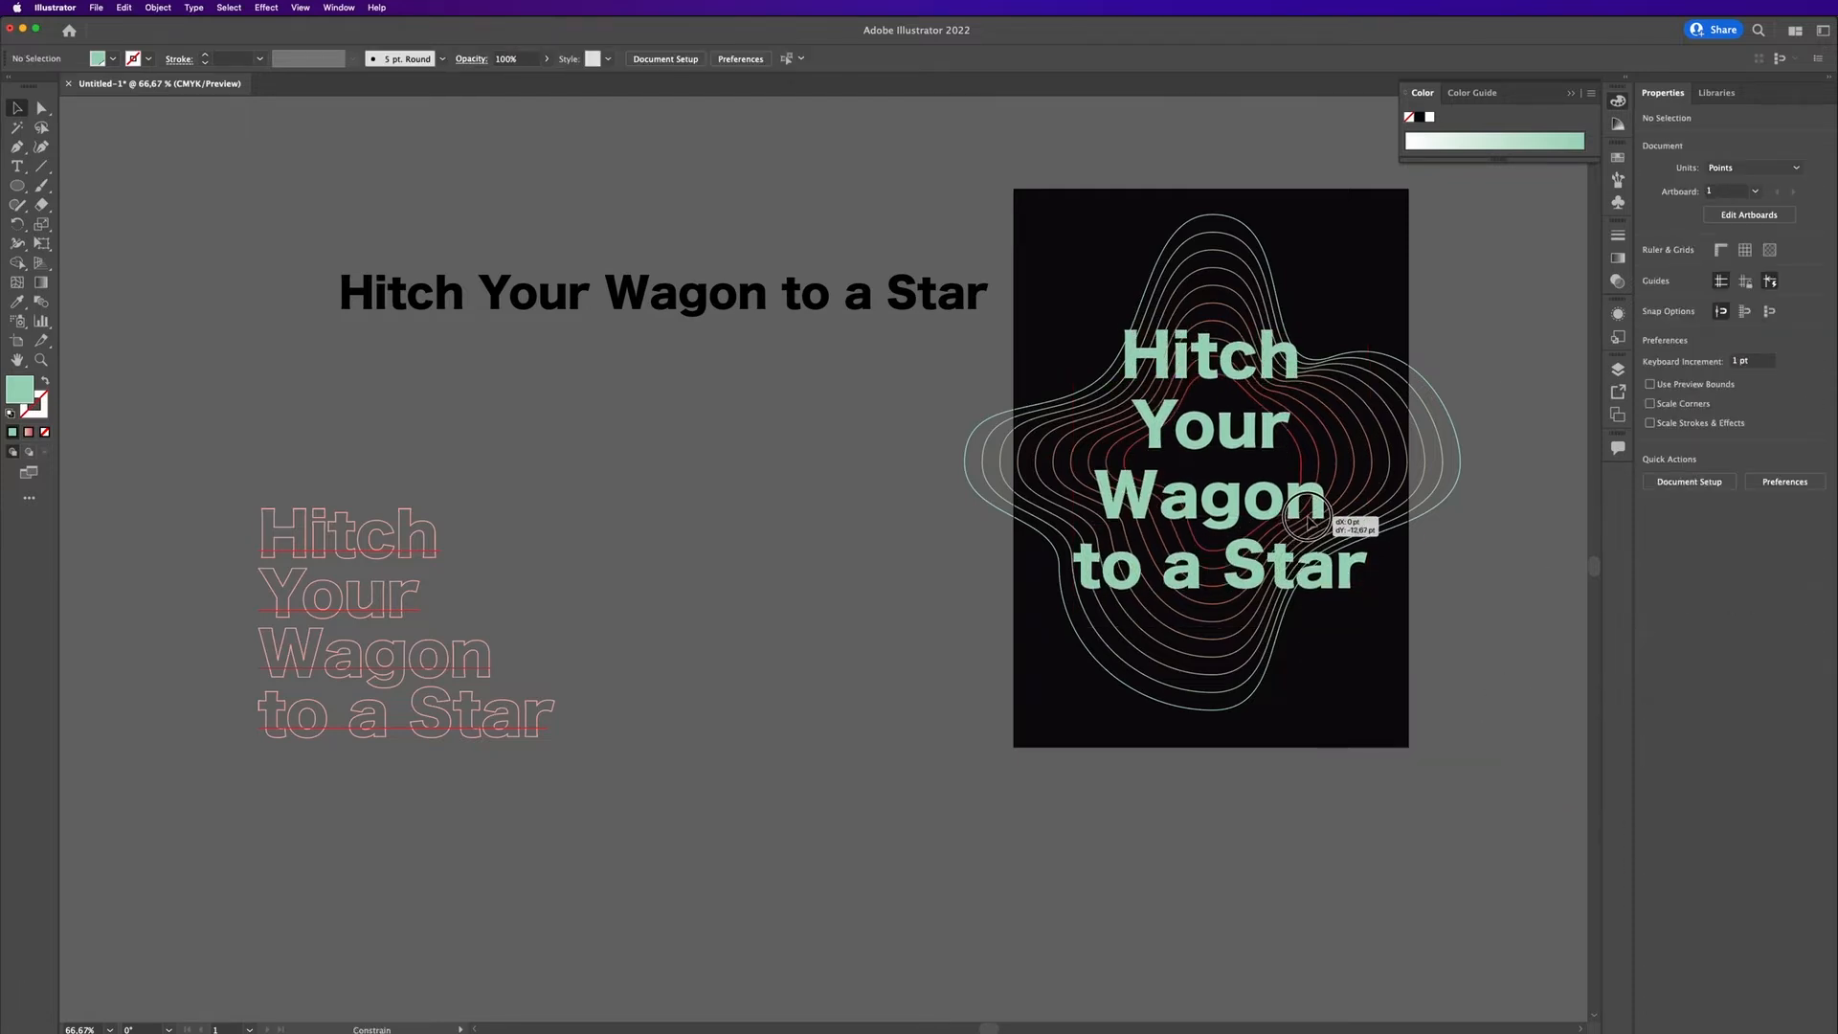
Step: Draw a solid mint circle about 66 pt wide on the lower-left part of the blend's outermost contour
left_click_drag(1469, 648, 1354, 615)
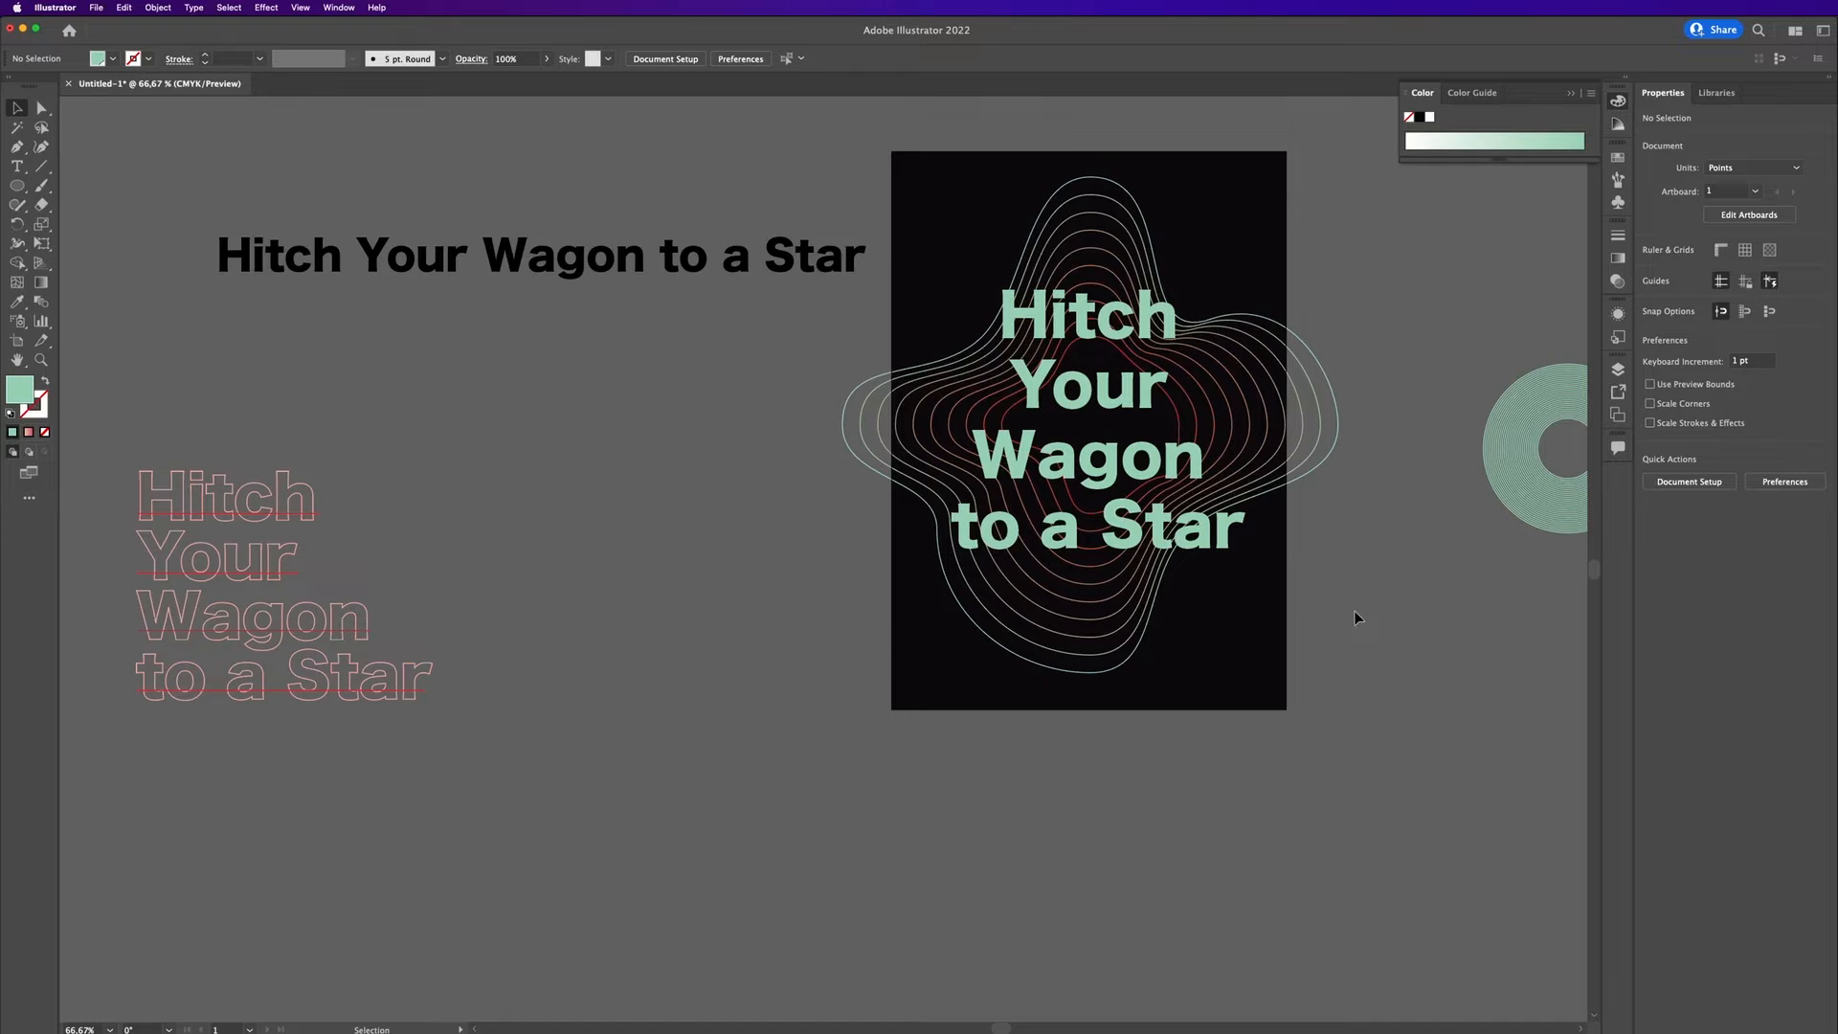
left_click(18, 186)
left_click_drag(965, 616, 1008, 659)
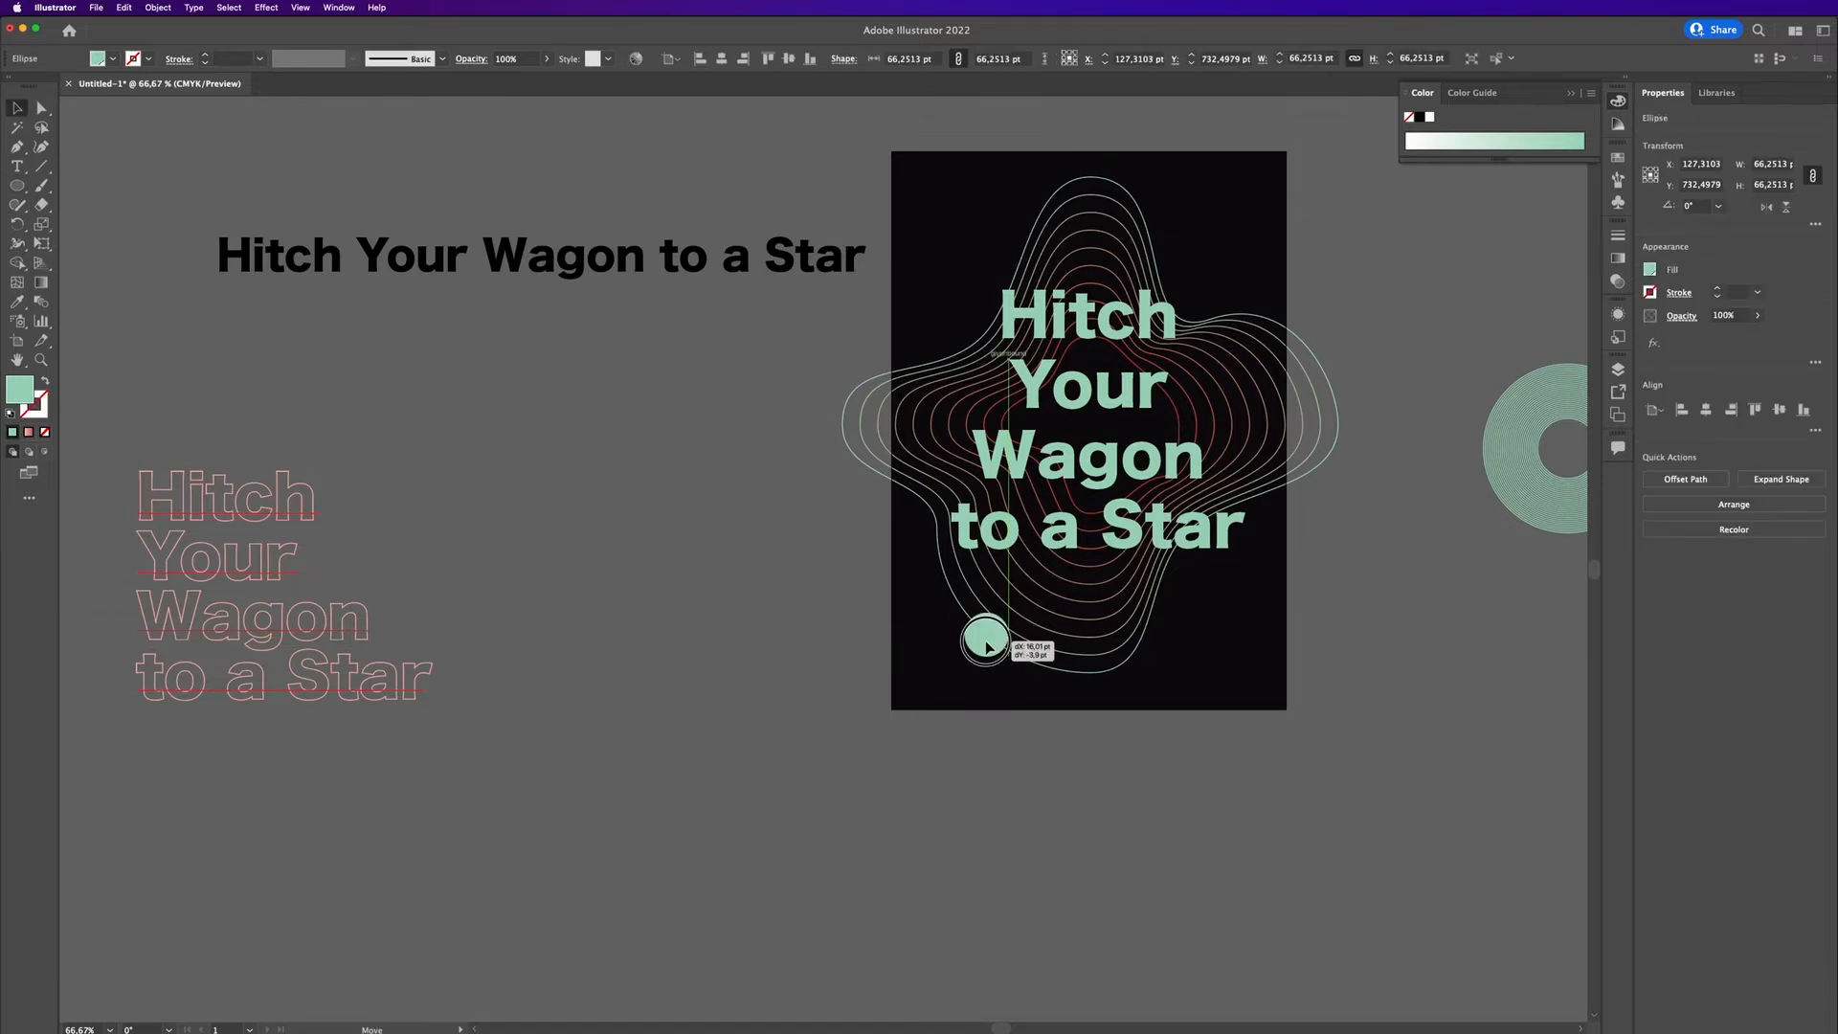
Step: Change the fill of the poster text over the blend to white
left_click(1218, 538)
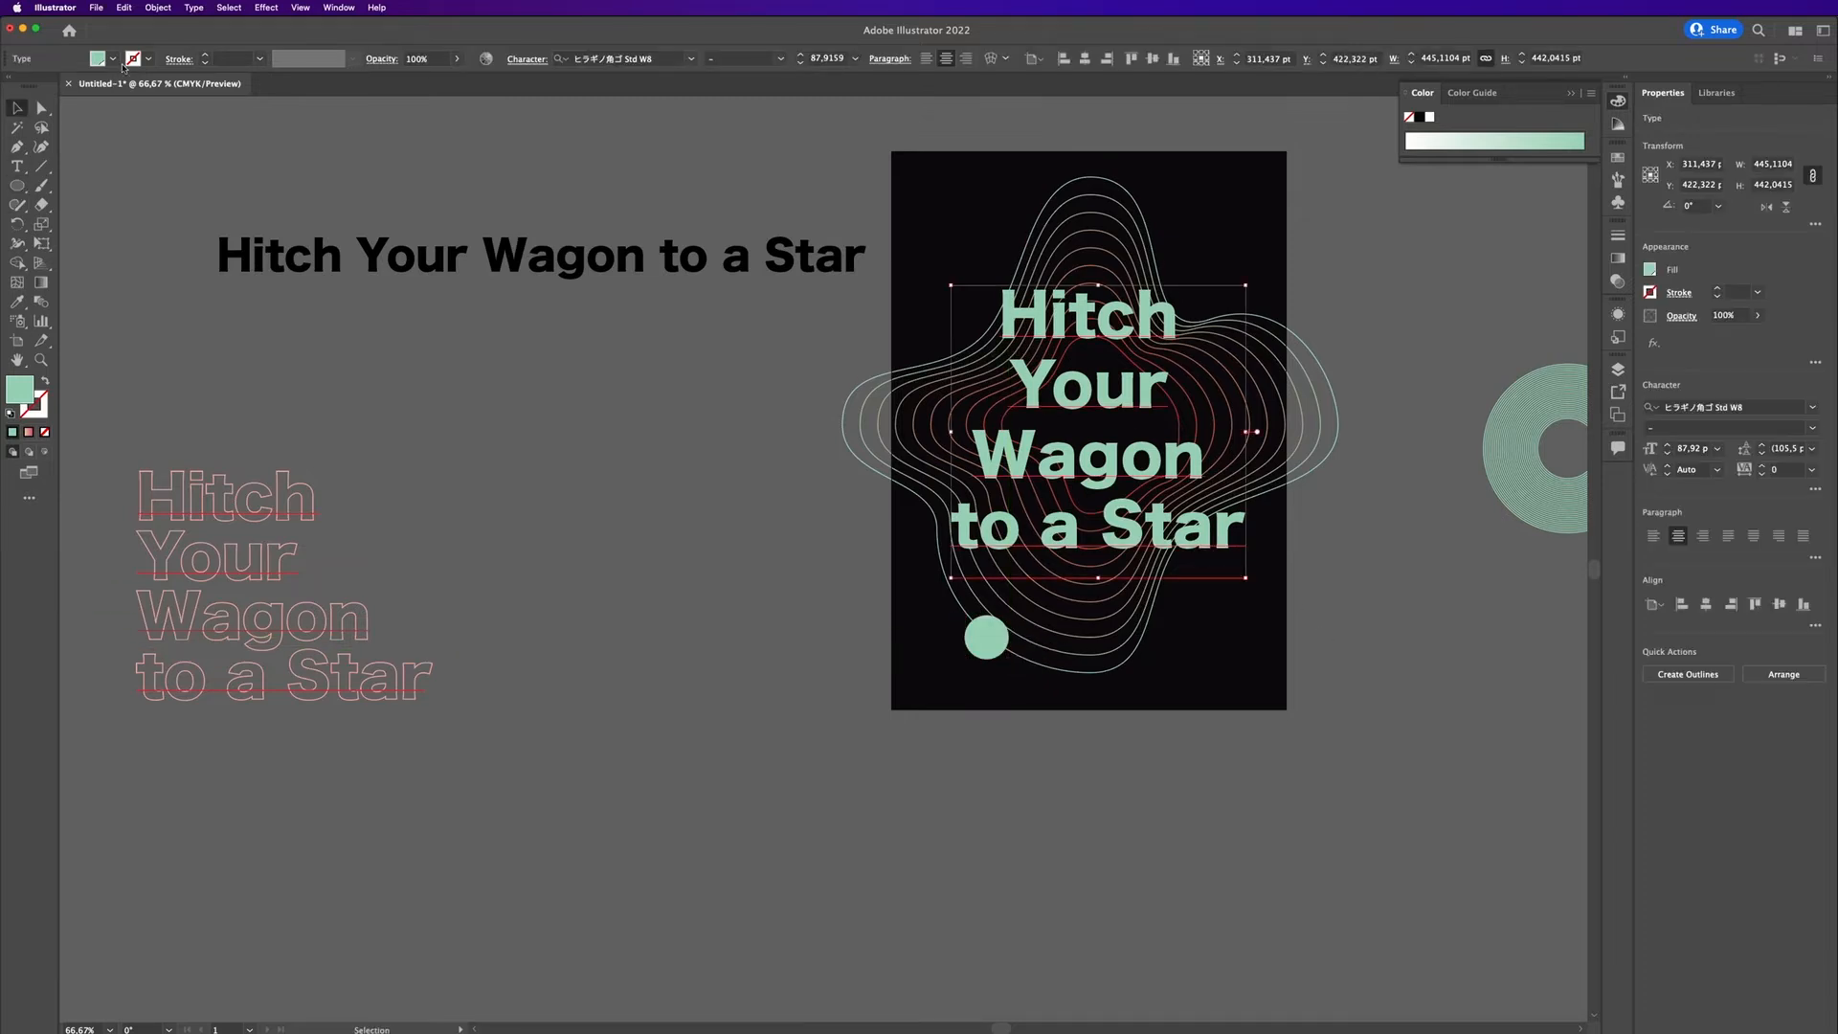
left_click(113, 60)
left_click(35, 95)
left_click(589, 504)
Step: Try a white outline without fill on the poster text, thicken its stroke, and undo these changes
left_click(1208, 541)
left_click(44, 382)
left_click(1716, 288)
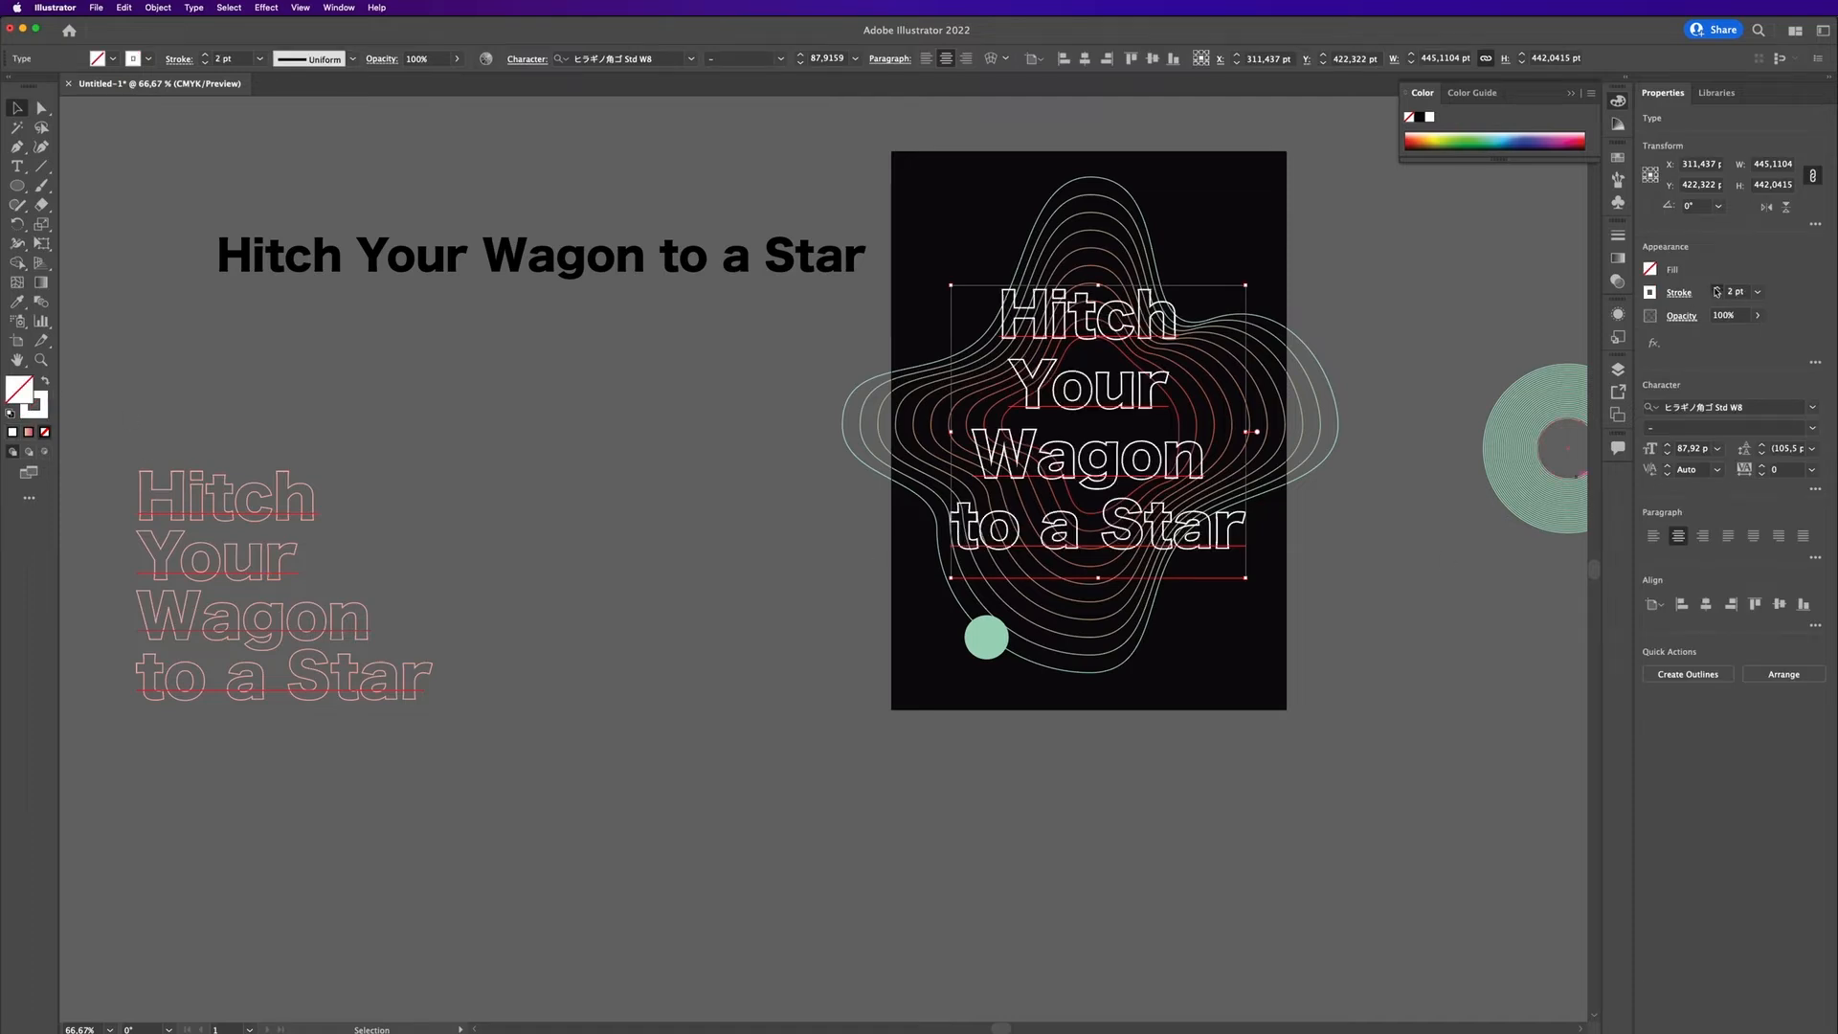
left_click(1716, 288)
left_click(1425, 576)
key("super+z")
key("super+z")
key("super+z")
left_click(1431, 572)
Step: Left-align the white text's lines and shift the text block back over the blend
left_click(1210, 533)
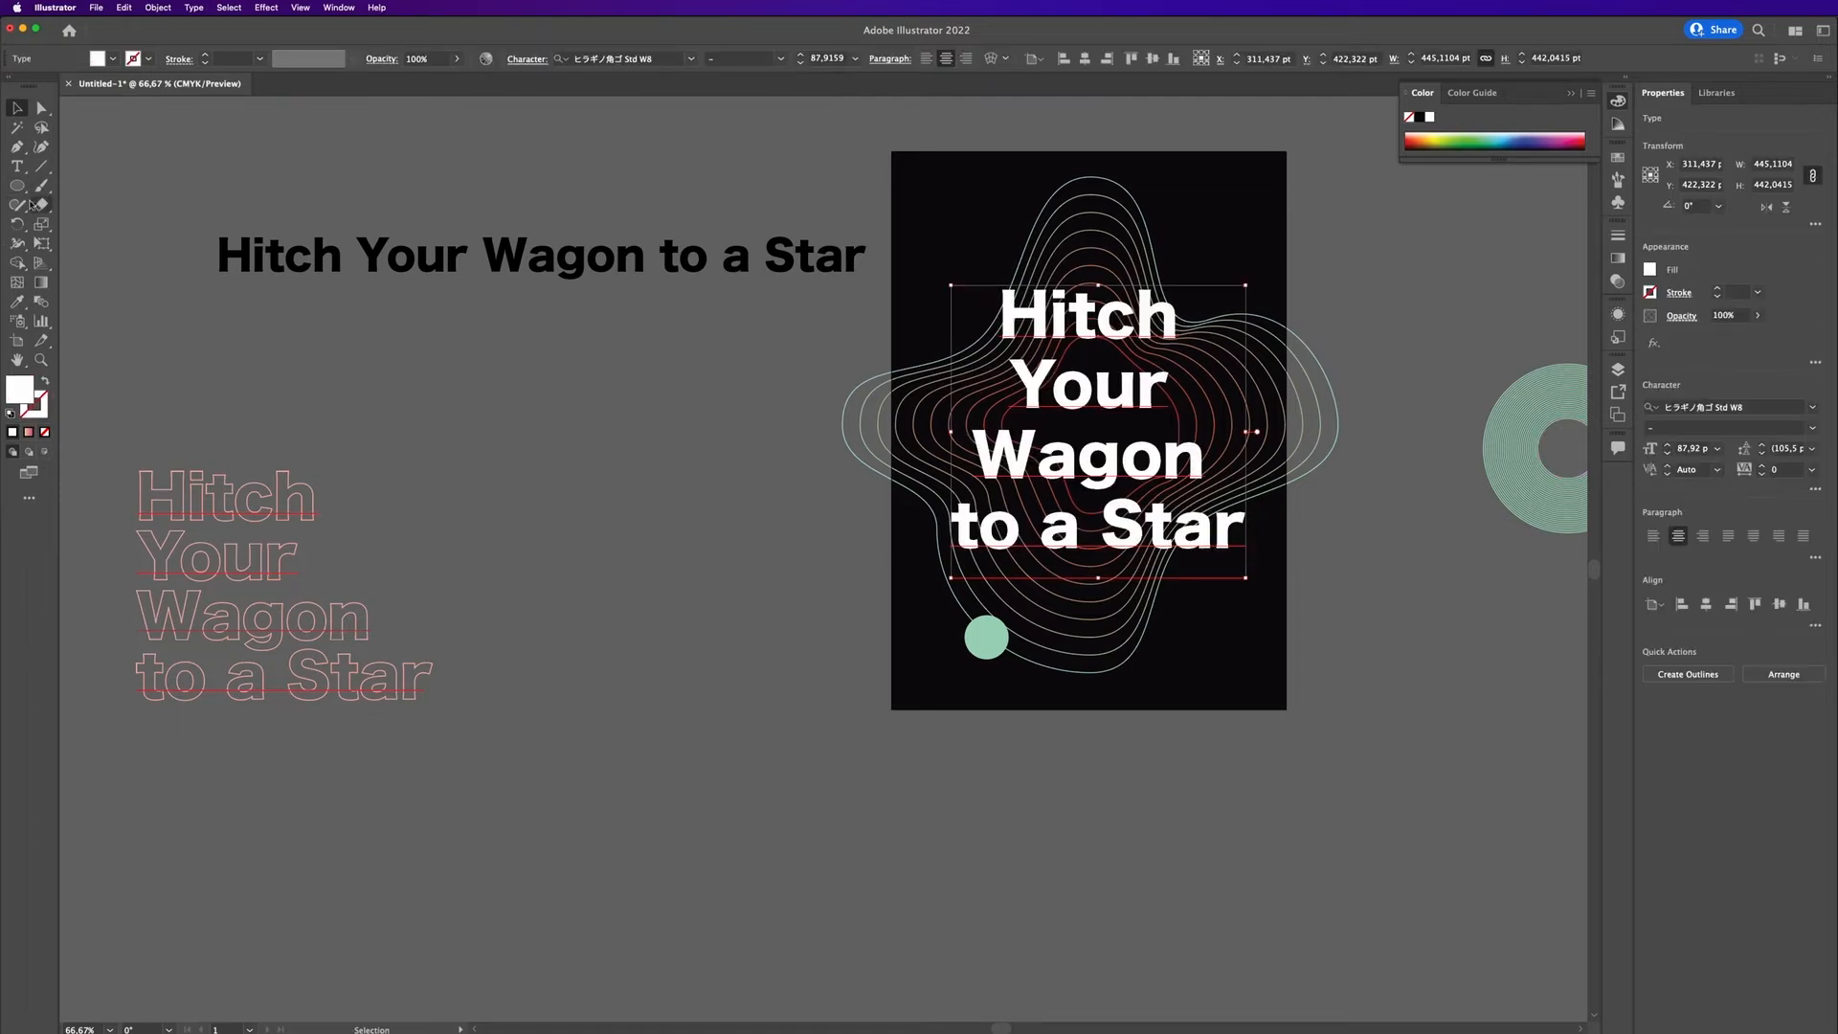
left_click(1653, 536)
left_click_drag(1312, 470, 1201, 465)
Step: Reduce the white text's font size and place it in the artboard's lower-right area
left_click(1667, 455, "shift")
left_click(1666, 455, "shift")
left_click_drag(1117, 422, 1185, 605)
left_click(1404, 565)
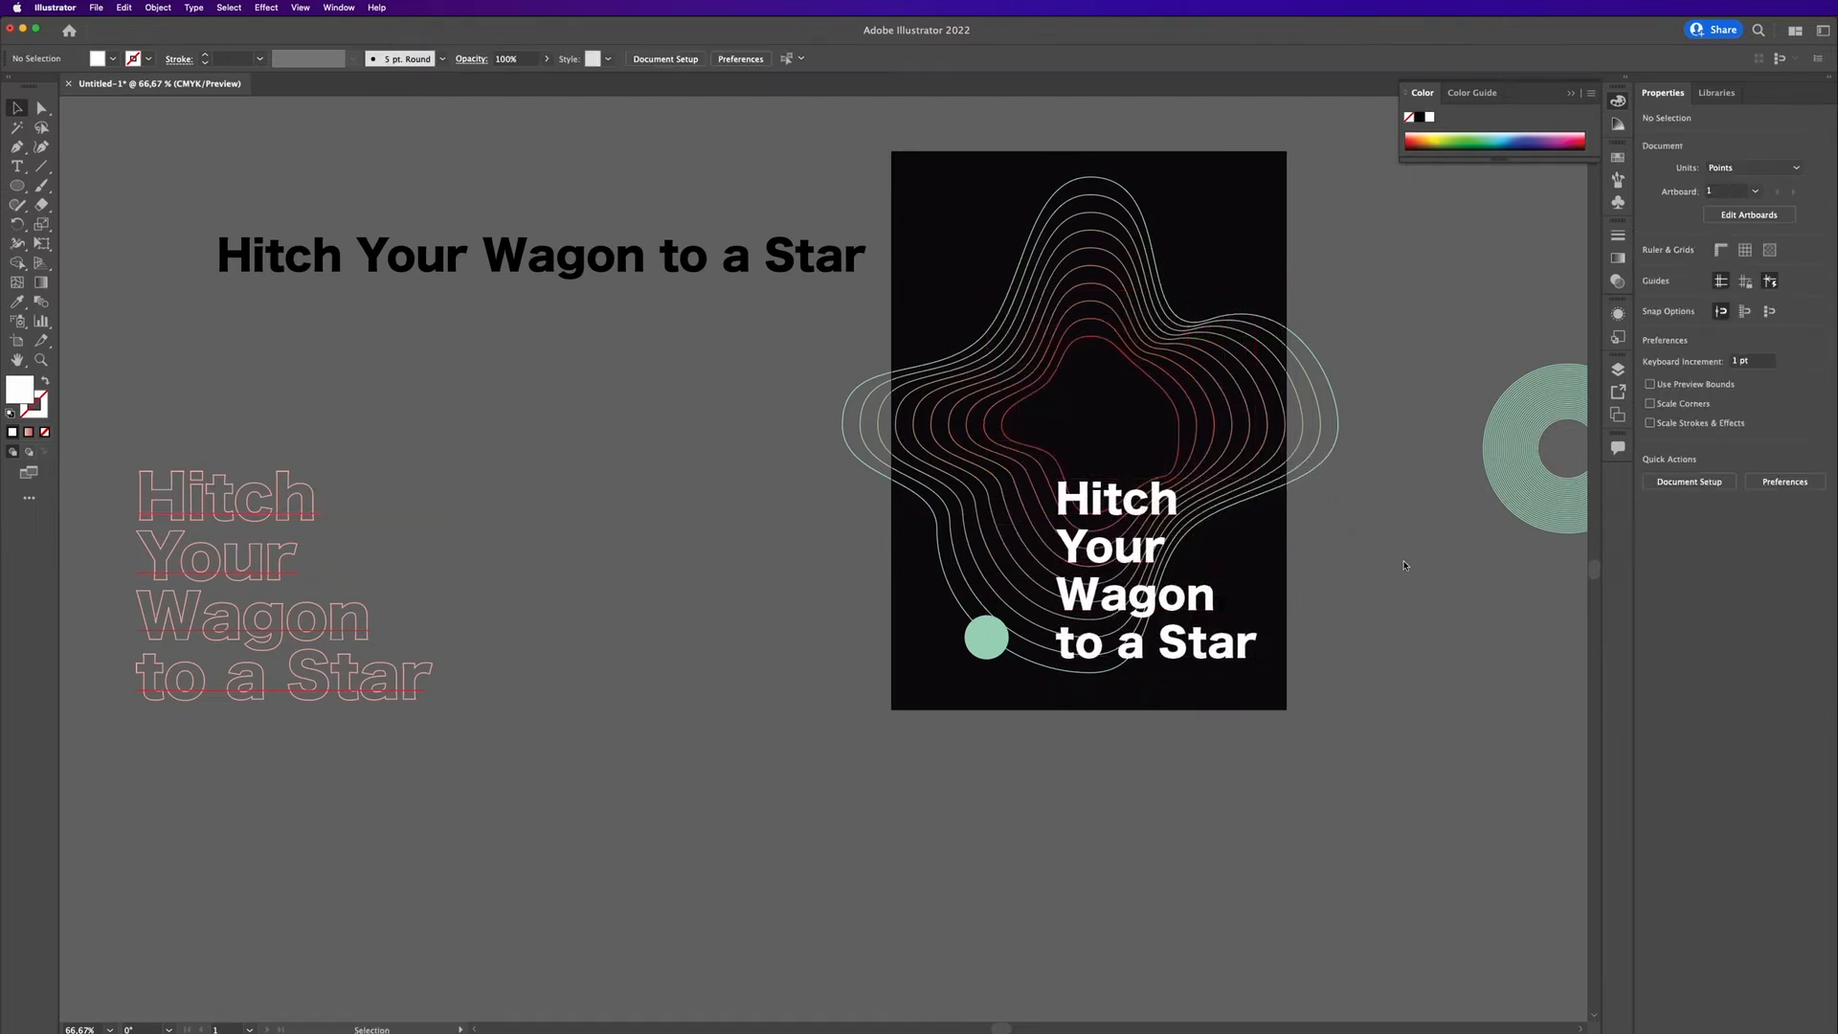
Step: Shrink the mint circle and place a red copy of it at the top of the blend's innermost contour
left_click(989, 641)
left_click_drag(1008, 615, 1083, 337)
left_click(969, 659)
scroll(1087, 341, "up", 1)
left_click(1650, 269)
left_click(1486, 398)
left_click(1445, 534)
Step: Copy the mint circle to the blend's upper tip as a dot about 14.6 pt wide, and undo the extra duplicates
left_click_drag(986, 641, 1153, 199)
left_click(1274, 207)
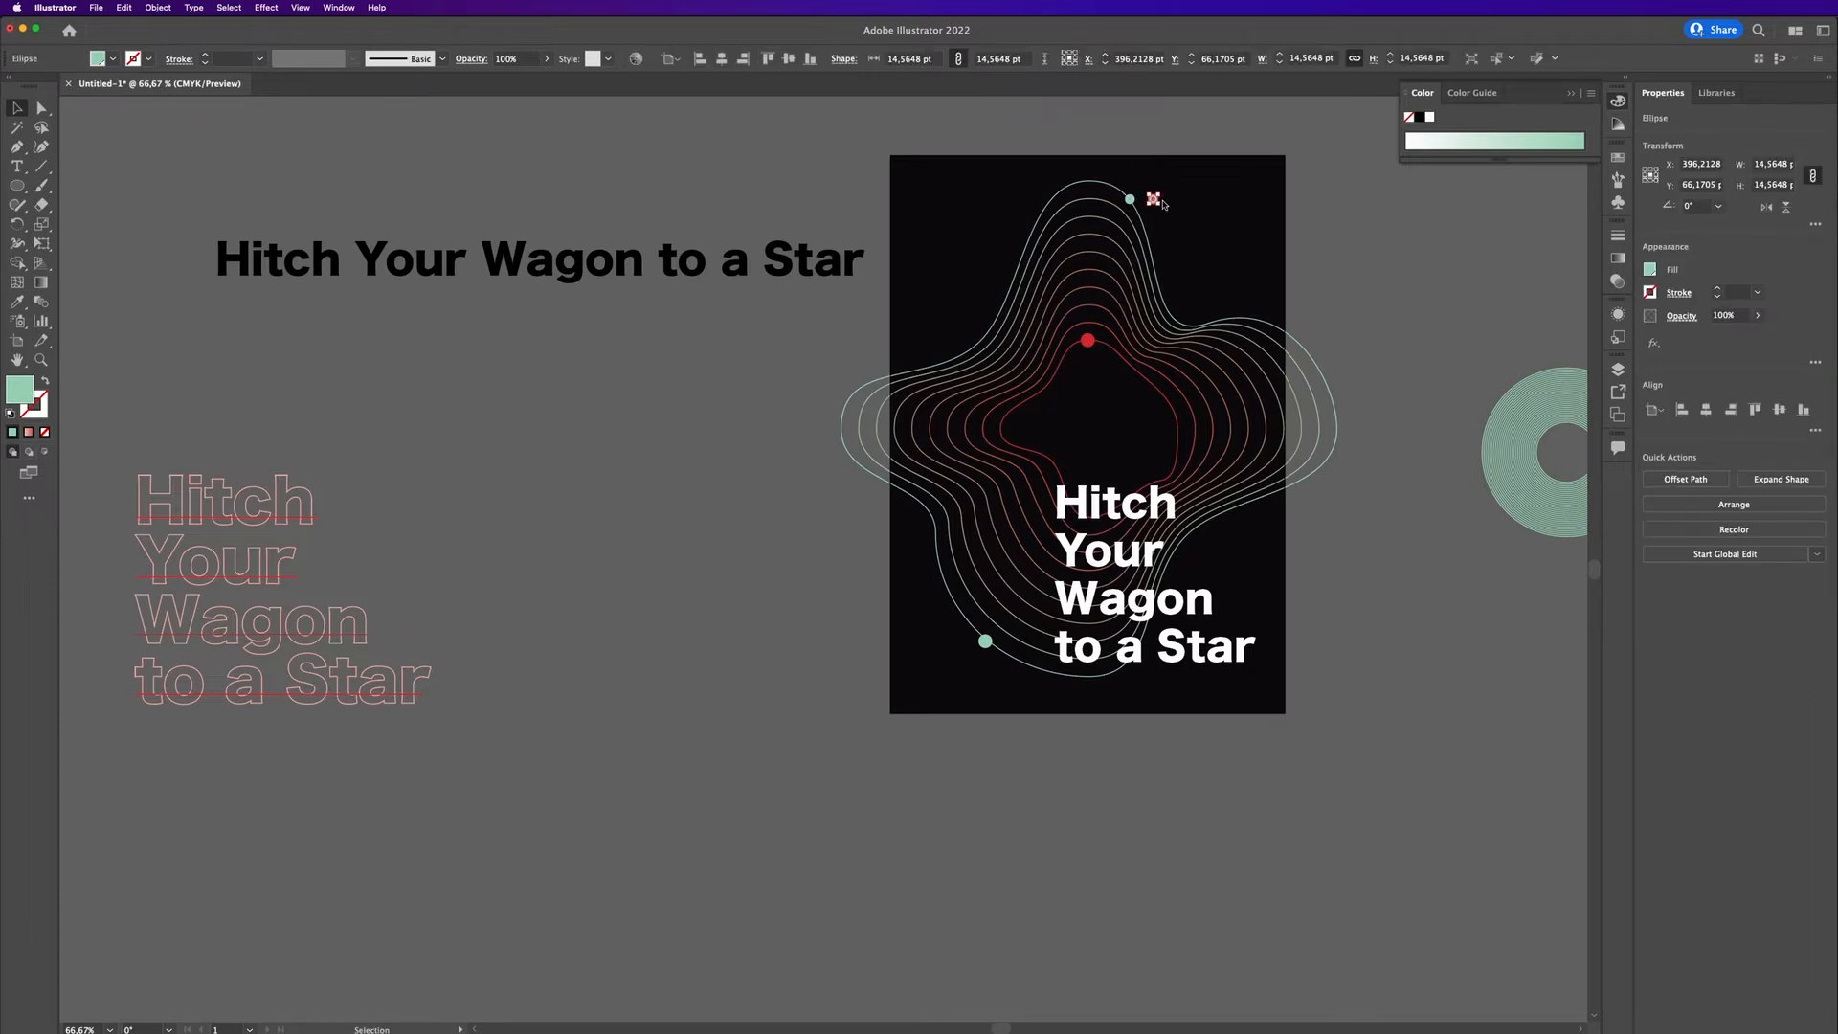
left_click(1444, 242)
key("super+z")
key("super+z")
key("super+z")
key("super+z")
key("super+z")
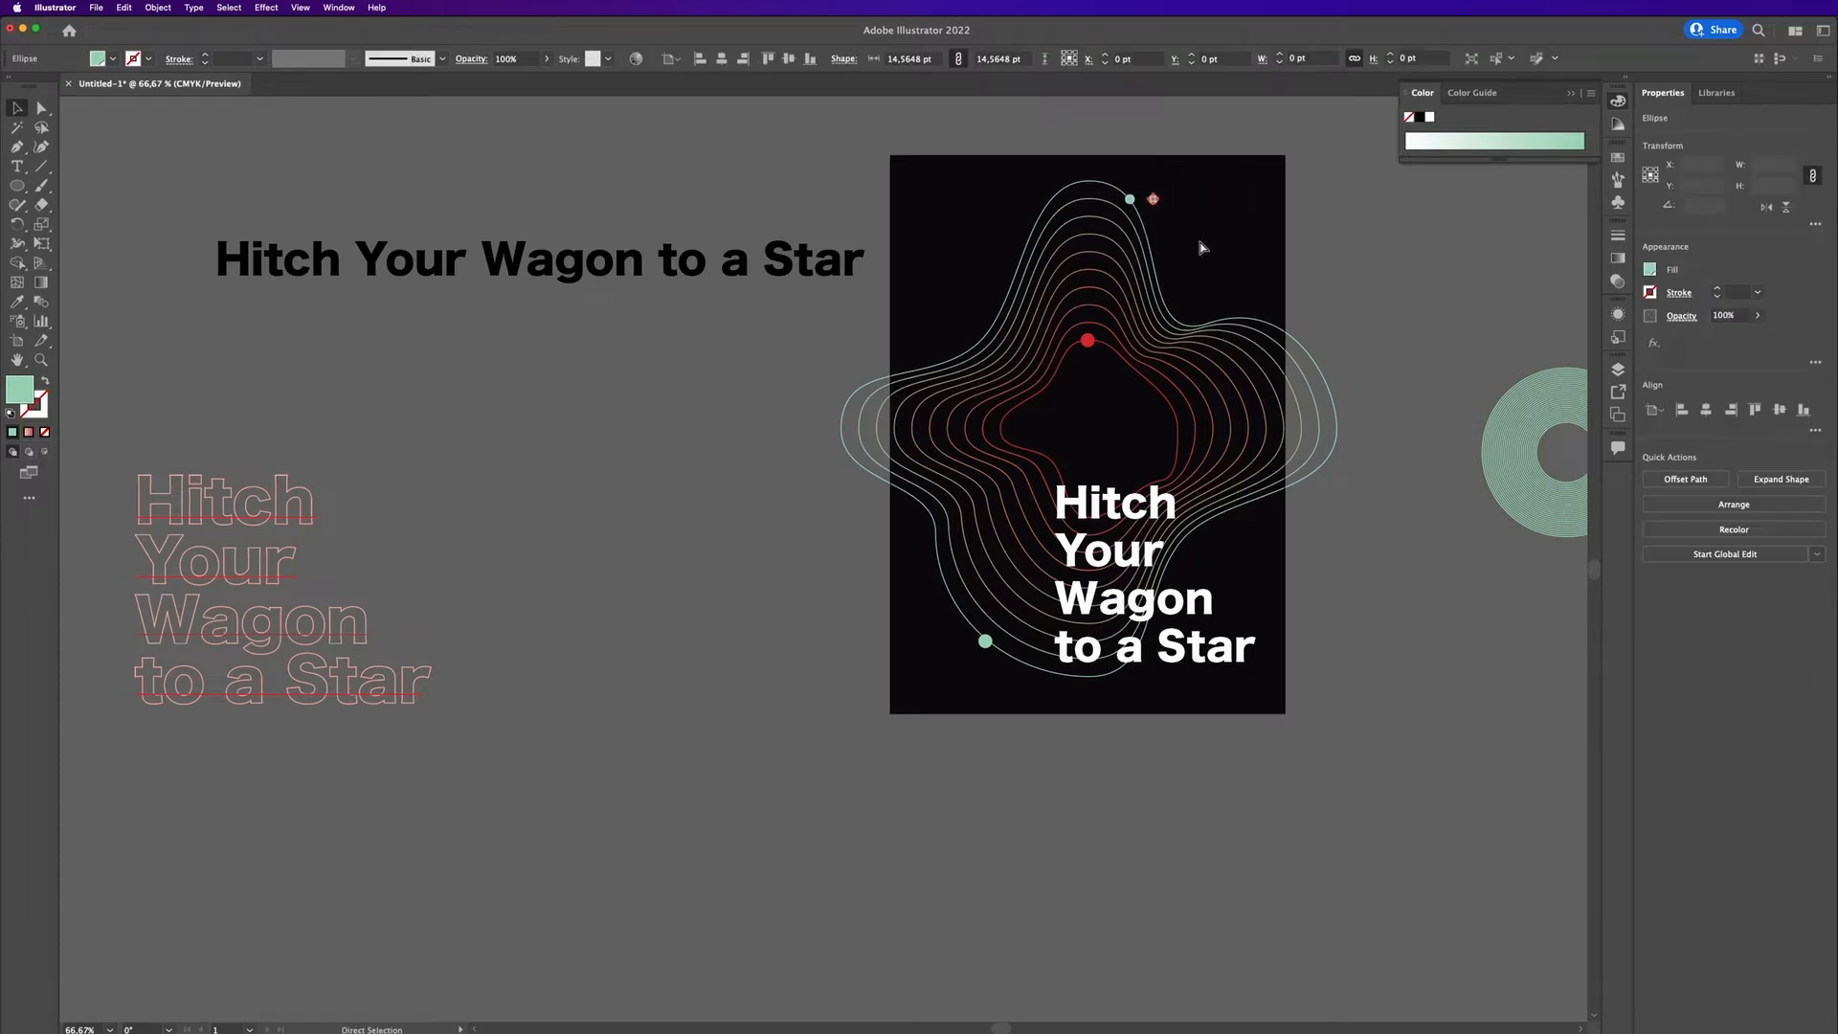
Step: Copy the small mint dot closely beside itself and repeat the duplication to form a horizontal row of eight dots
left_click(1129, 198)
left_click_drag(1129, 198, 1149, 199)
left_click(1408, 226)
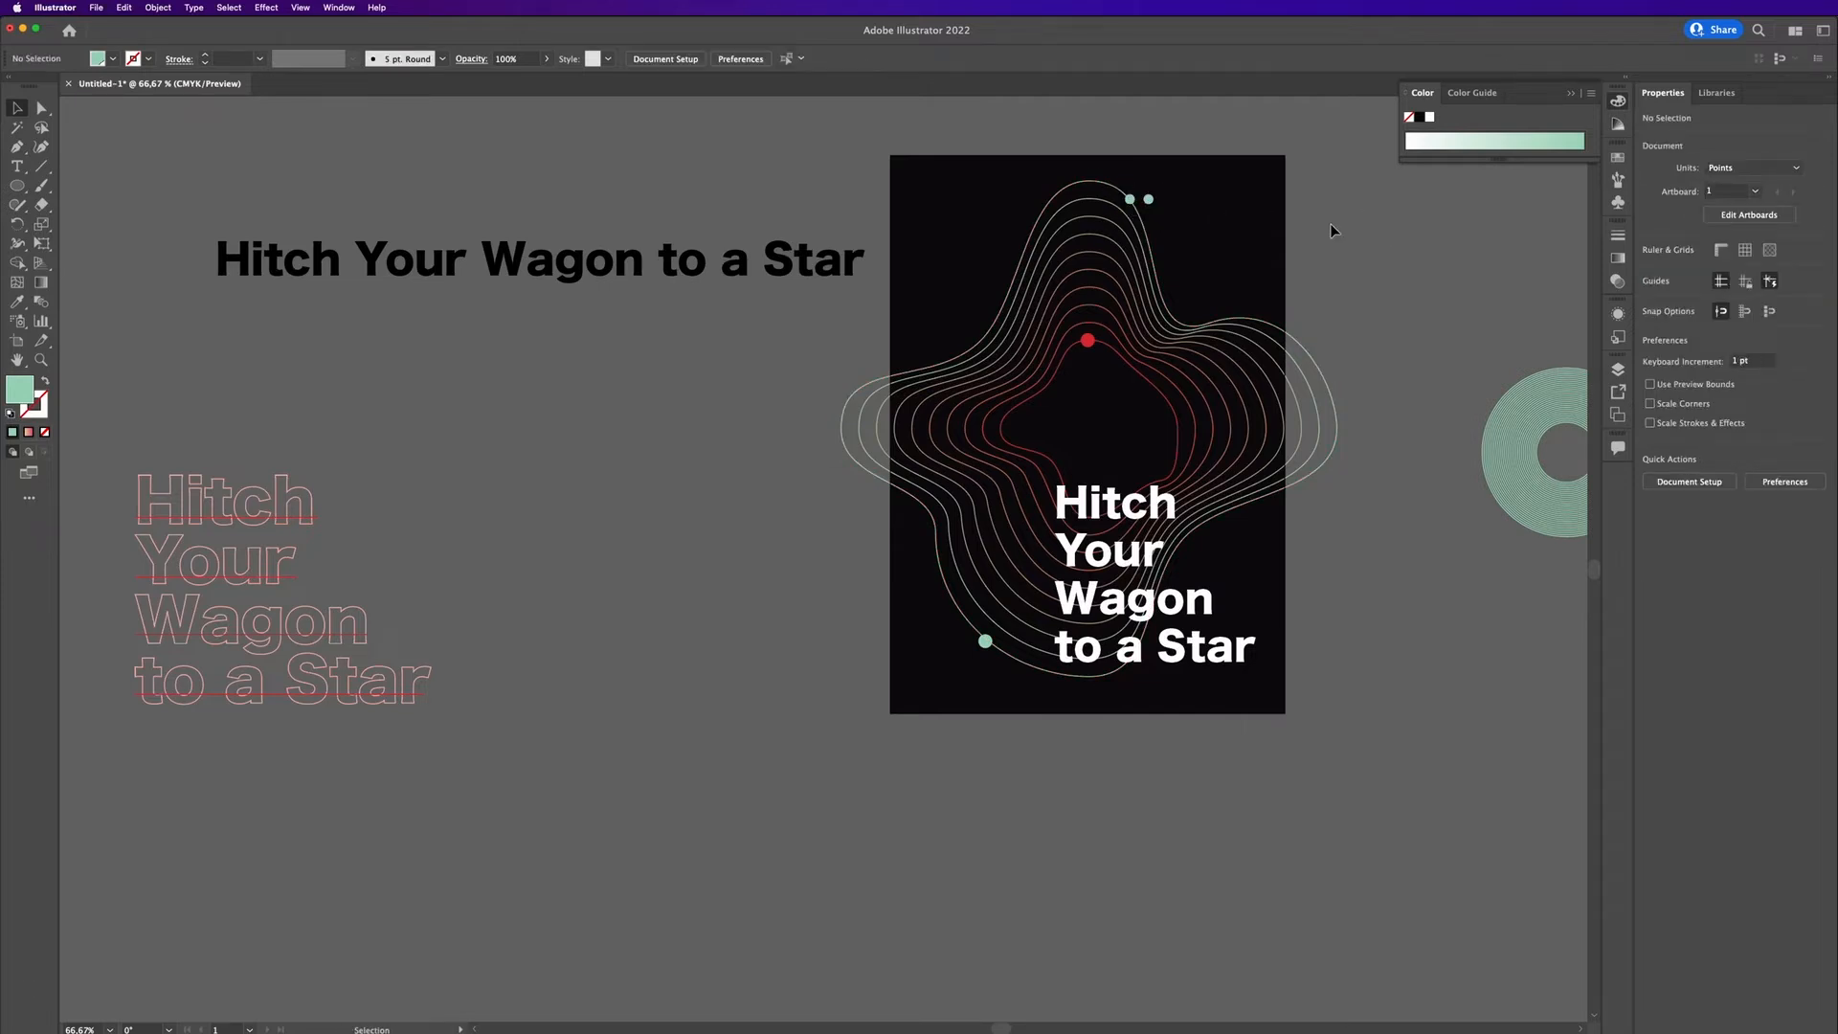
key("super+z")
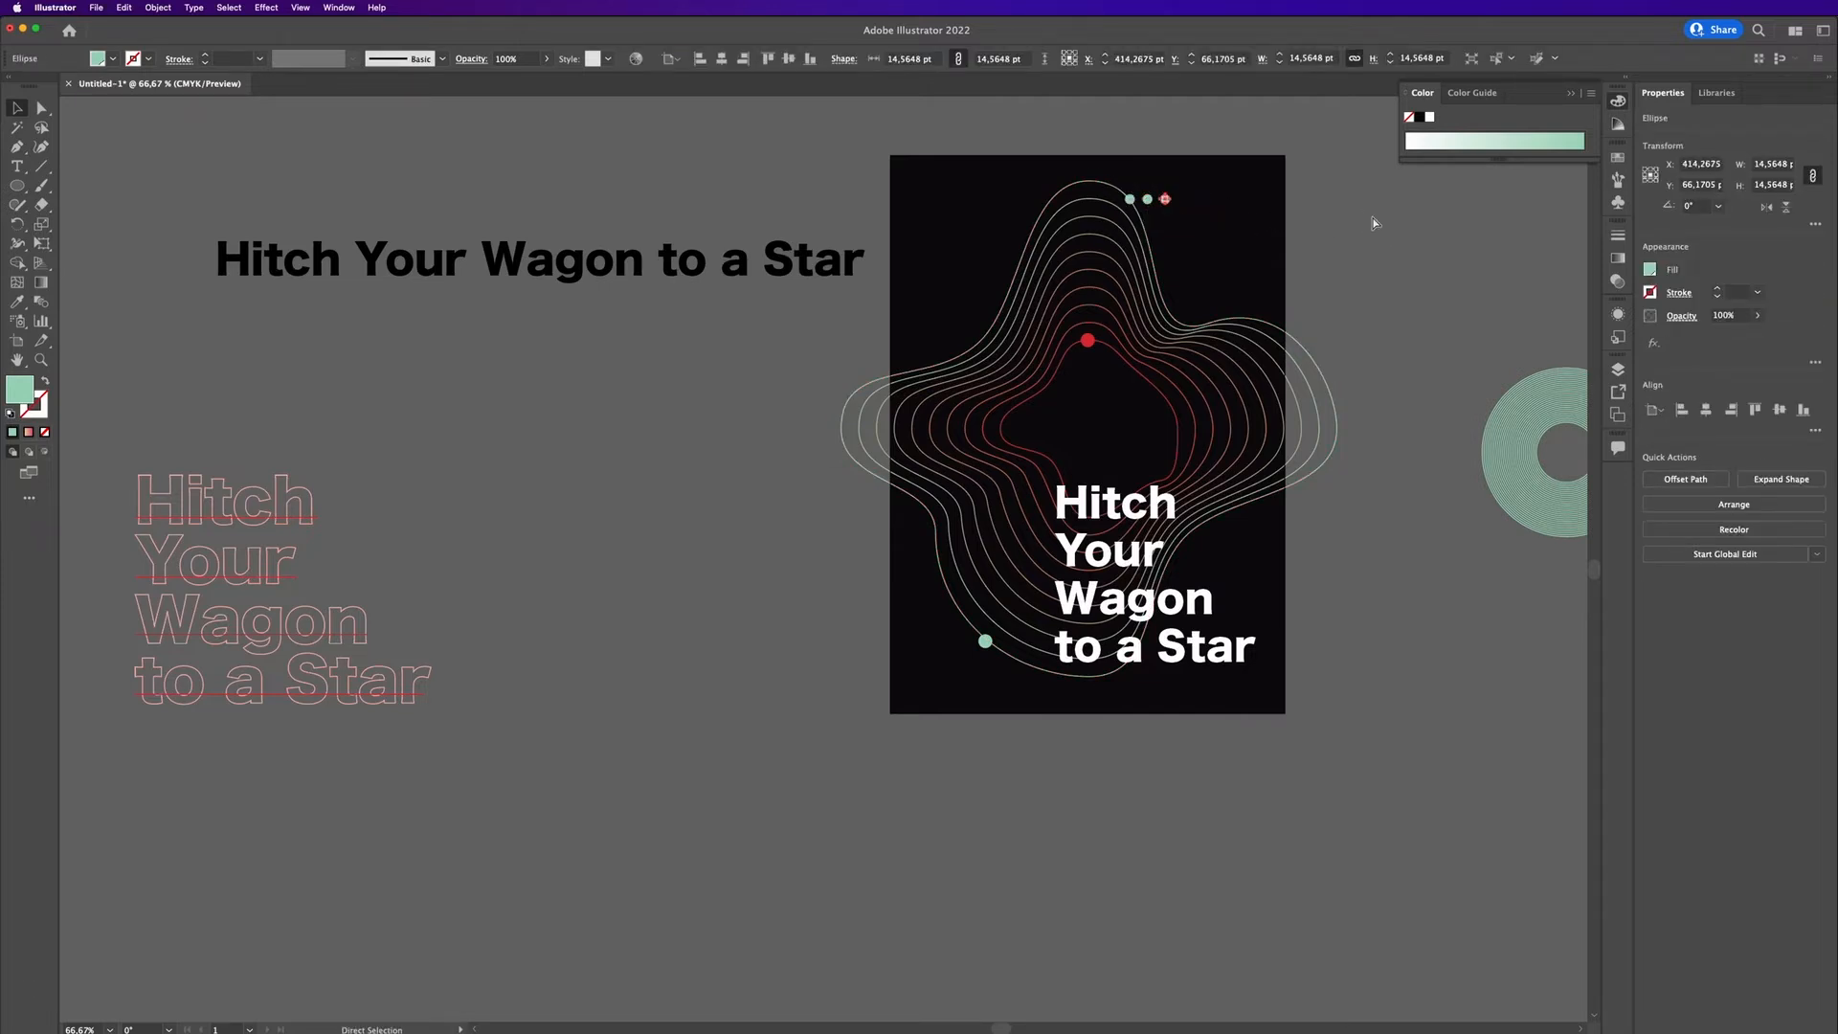
key("super+d")
left_click(1374, 220)
Step: Copy the row of eight mint dots directly below itself
left_click(1253, 199)
left_click(1235, 199, "shift")
left_click(1218, 199, "shift")
left_click(1200, 199, "shift")
left_click(1183, 199, "shift")
left_click(1165, 199, "shift")
left_click_drag(1254, 201, 1254, 221)
Step: Sample the color of one of the blend's upper contours and use it as the fill of the lower row of dots
scroll(1245, 227, "up", 3)
key("i")
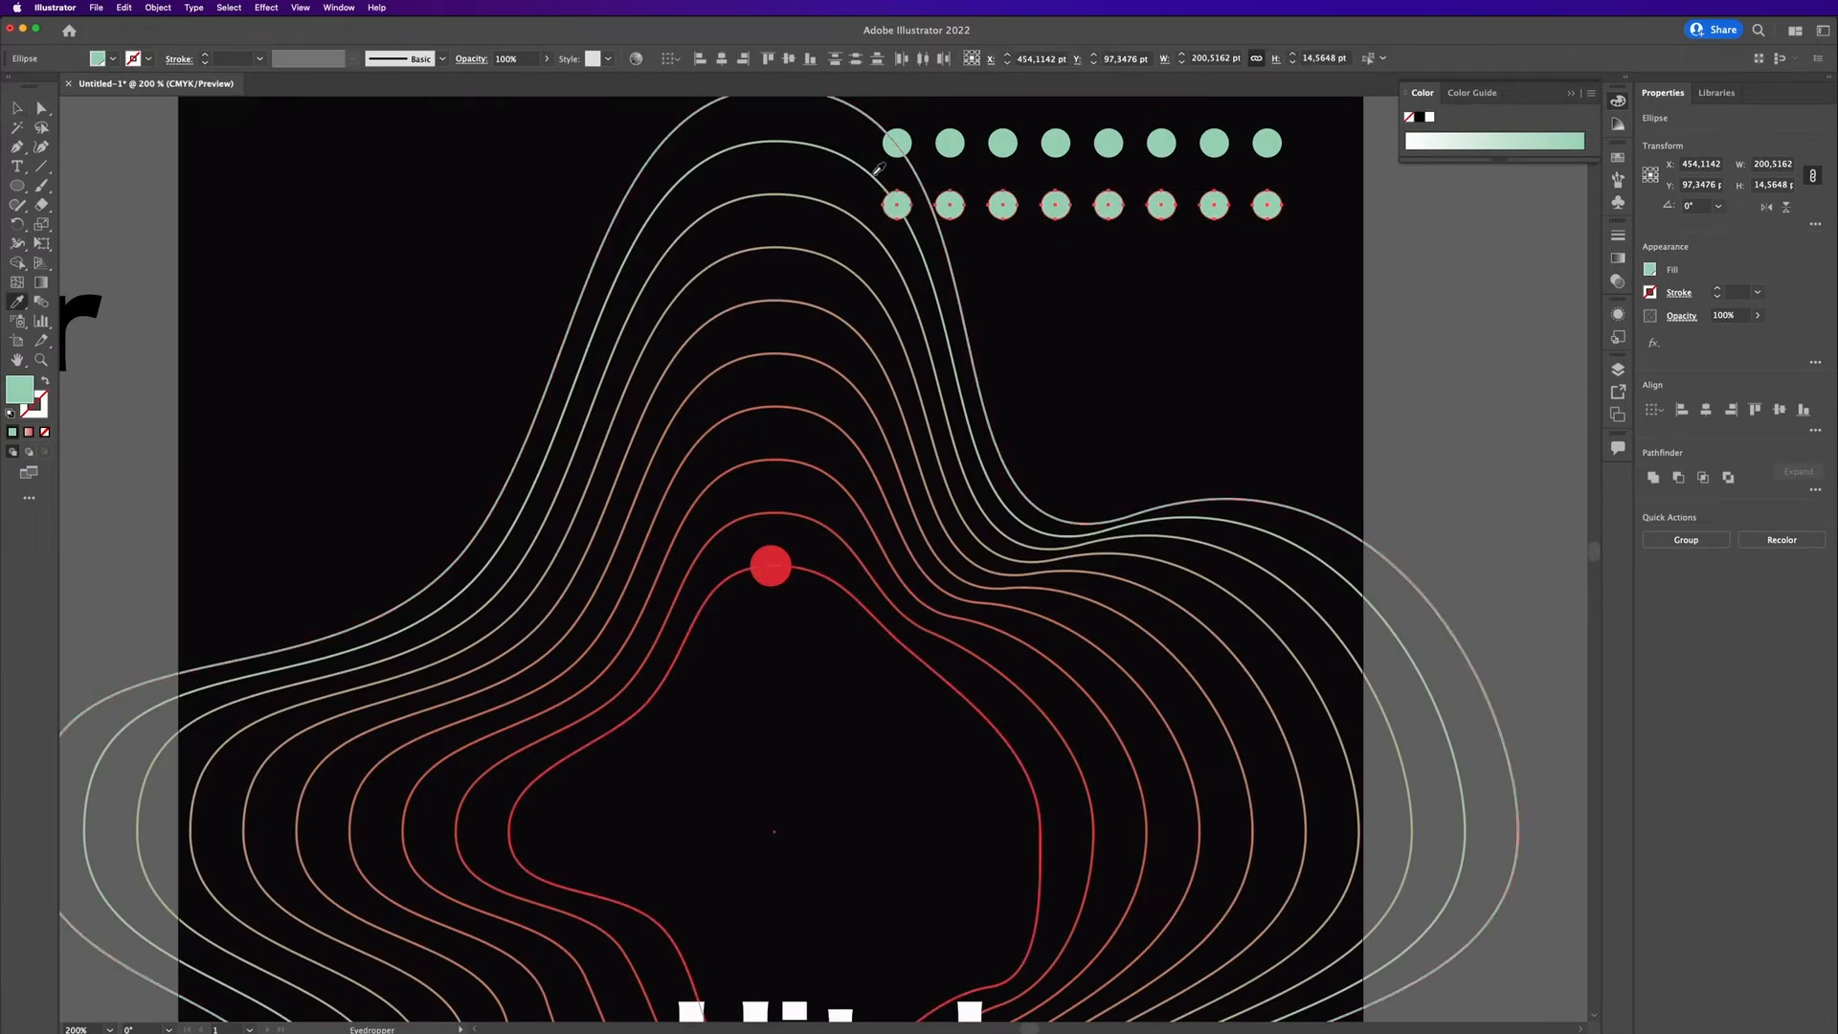
left_click(872, 179)
left_click(872, 178)
left_click(45, 381)
key("v")
left_click(1513, 342)
Step: Copy the recolored row of dots below itself and repeat the duplication to fill out a grid of dots
left_click(1269, 205)
left_click(1215, 206, "shift")
left_click(1163, 207, "shift")
left_click(1109, 208, "shift")
left_click(1057, 209, "shift")
left_click(1004, 206, "shift")
left_click(951, 207, "shift")
left_click(900, 209, "shift")
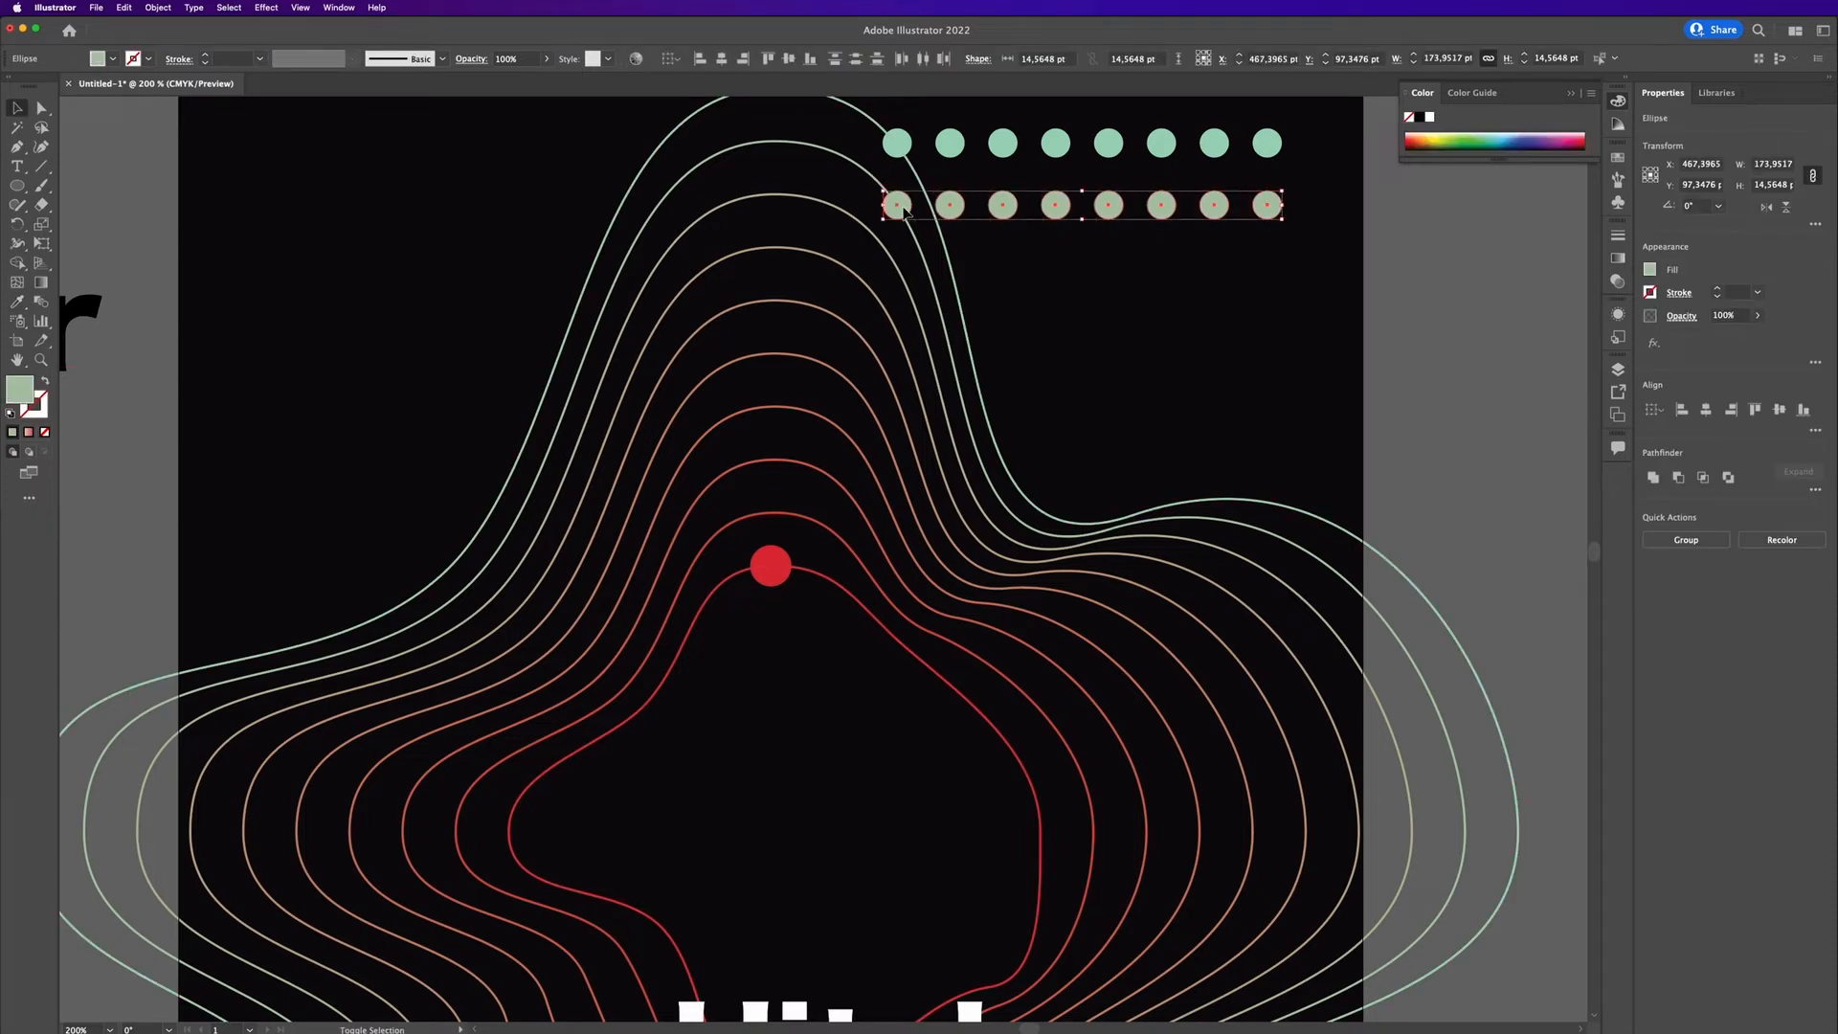
left_click_drag(1057, 218, 1058, 275)
key("super+d")
key("super+d")
key("super+d")
key("super+d")
key("super+d")
key("super+d")
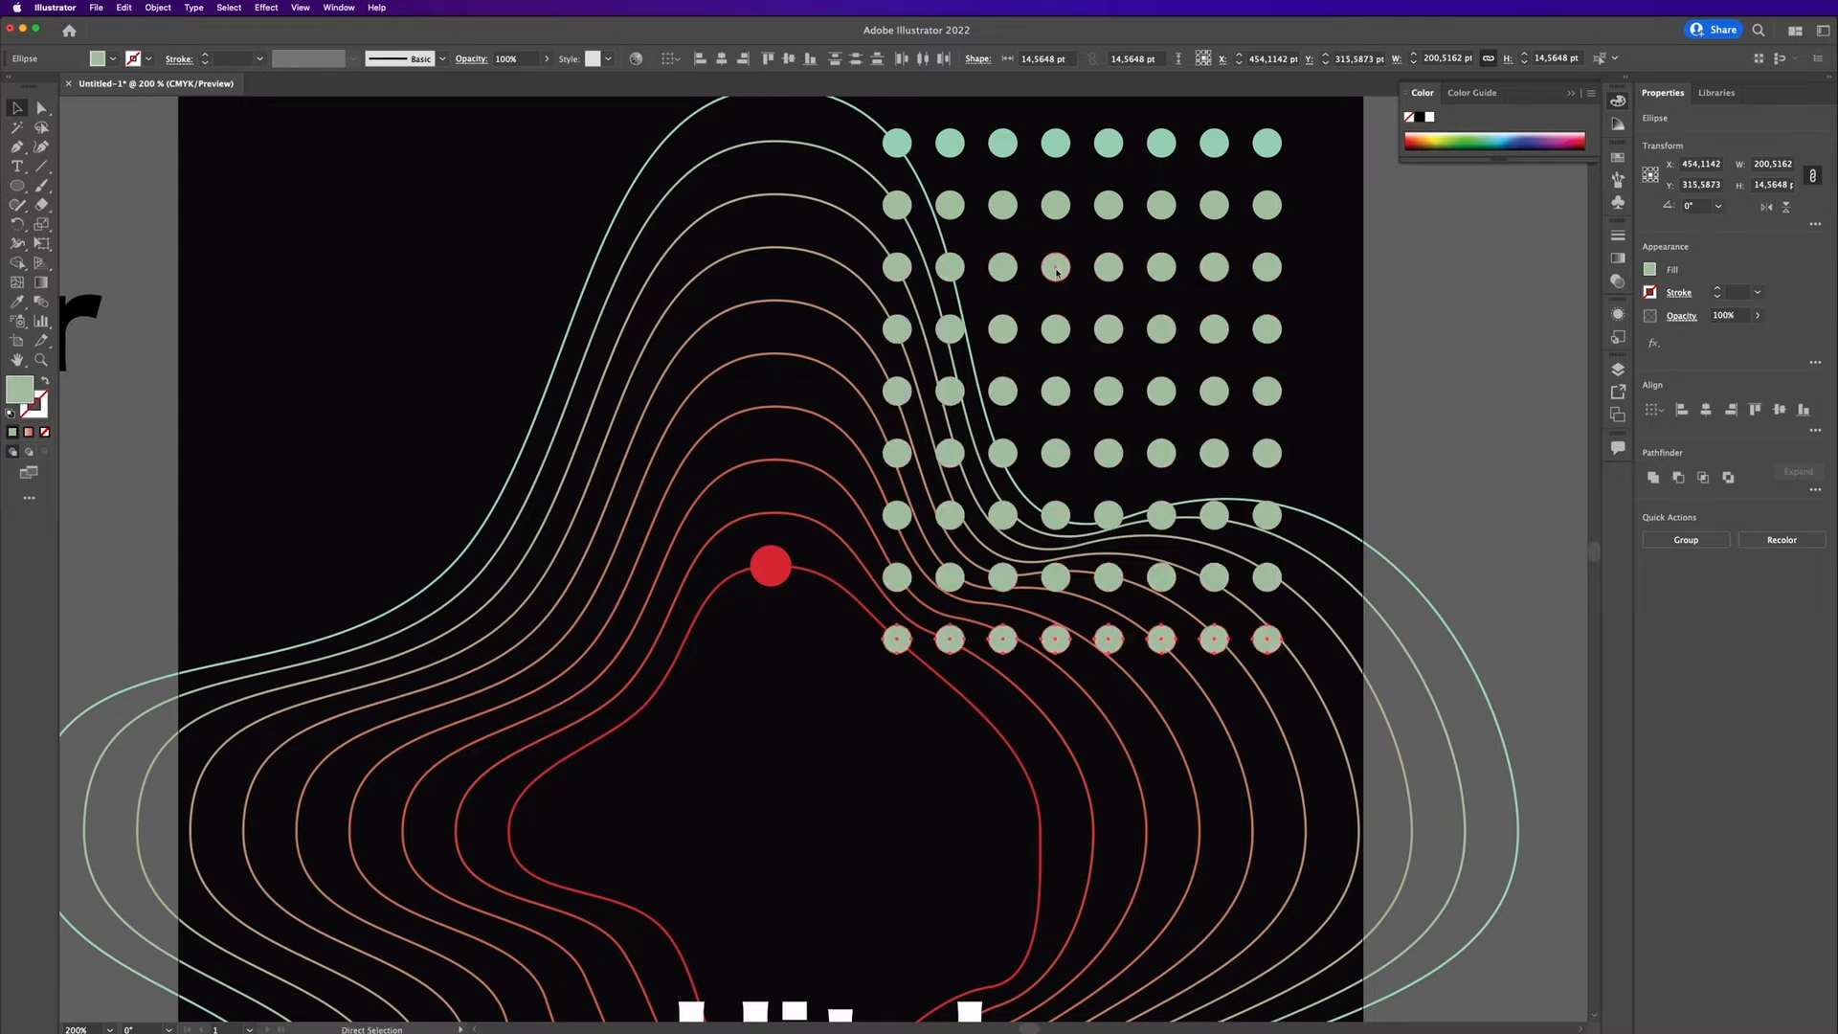
Step: Undo the row duplications and delete the recolored second row of dots
key("super+z")
key("super+z")
key("super+z")
key("super+z")
key("super+z")
key("super+z")
key("super+z")
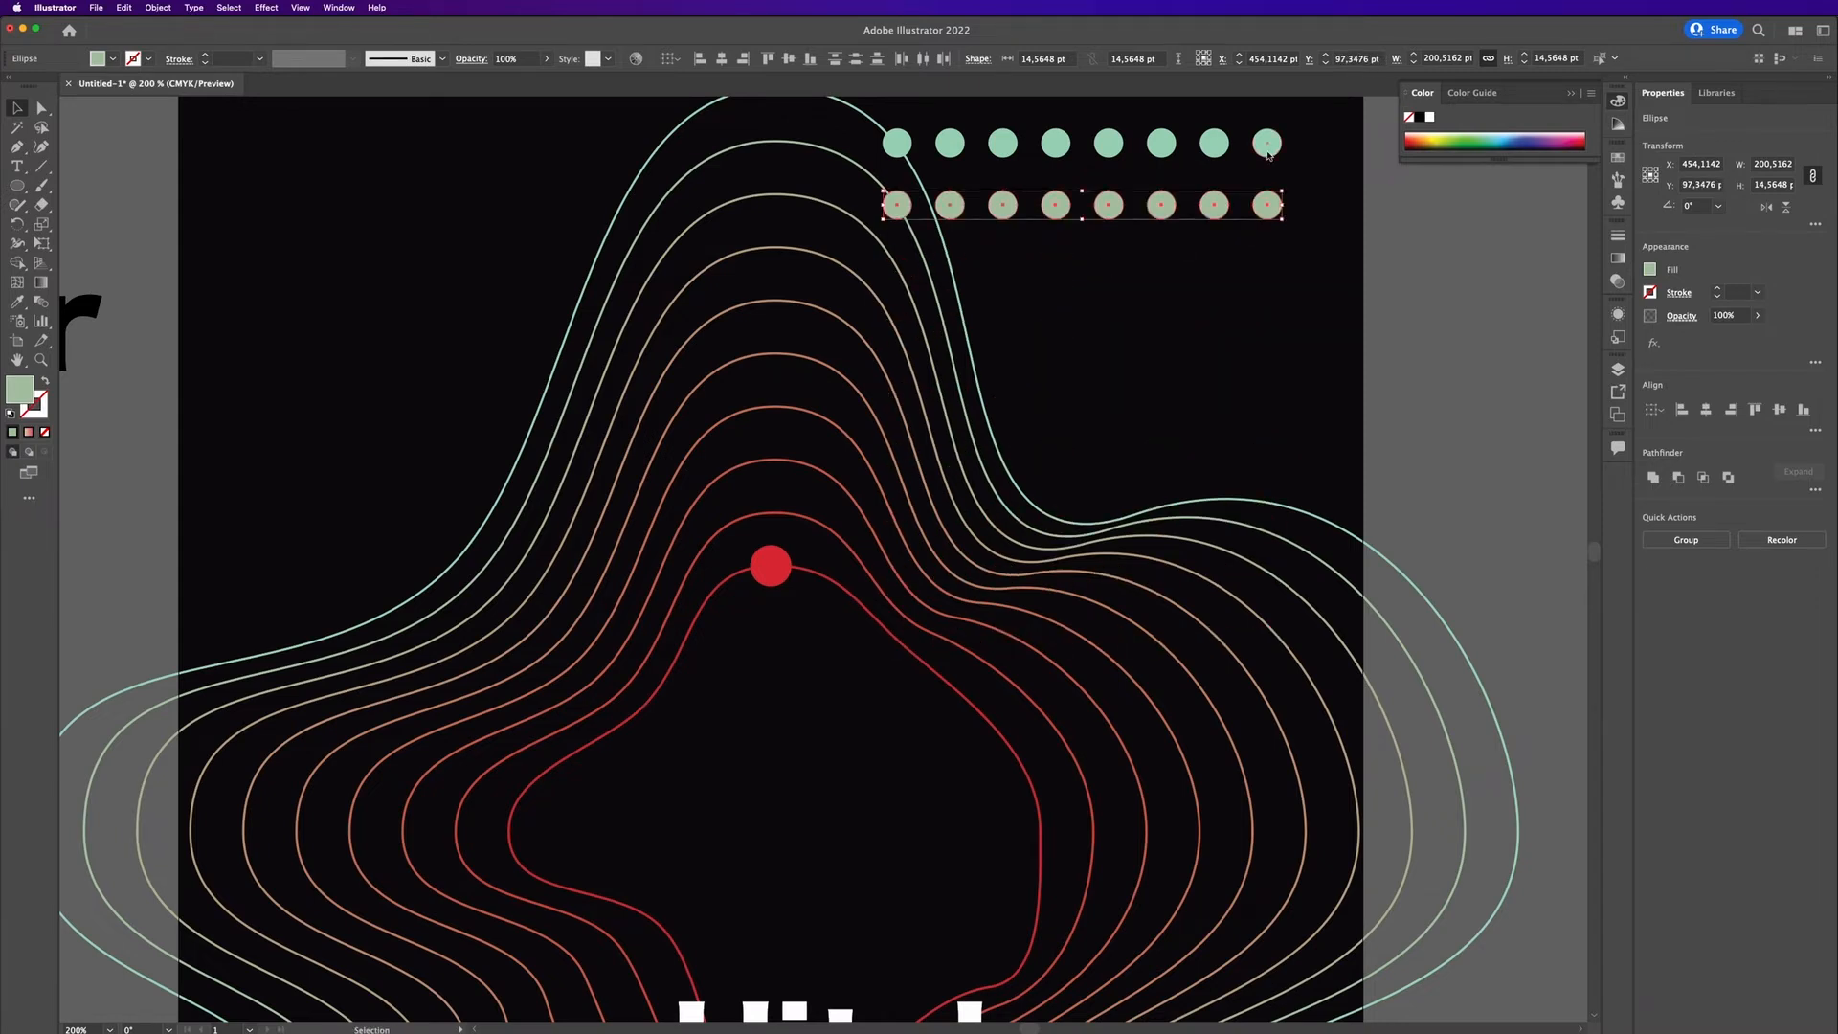
key("Delete")
Step: Duplicate the mint dot row downward into ten rows, each level with the top of one blend contour
left_click_drag(1292, 140, 1242, 205)
left_click(904, 147, "shift")
key("super+d")
key("super+d")
key("super+d")
key("super+d")
key("super+d")
key("super+d")
key("super+d")
key("super+d")
left_click(1508, 396)
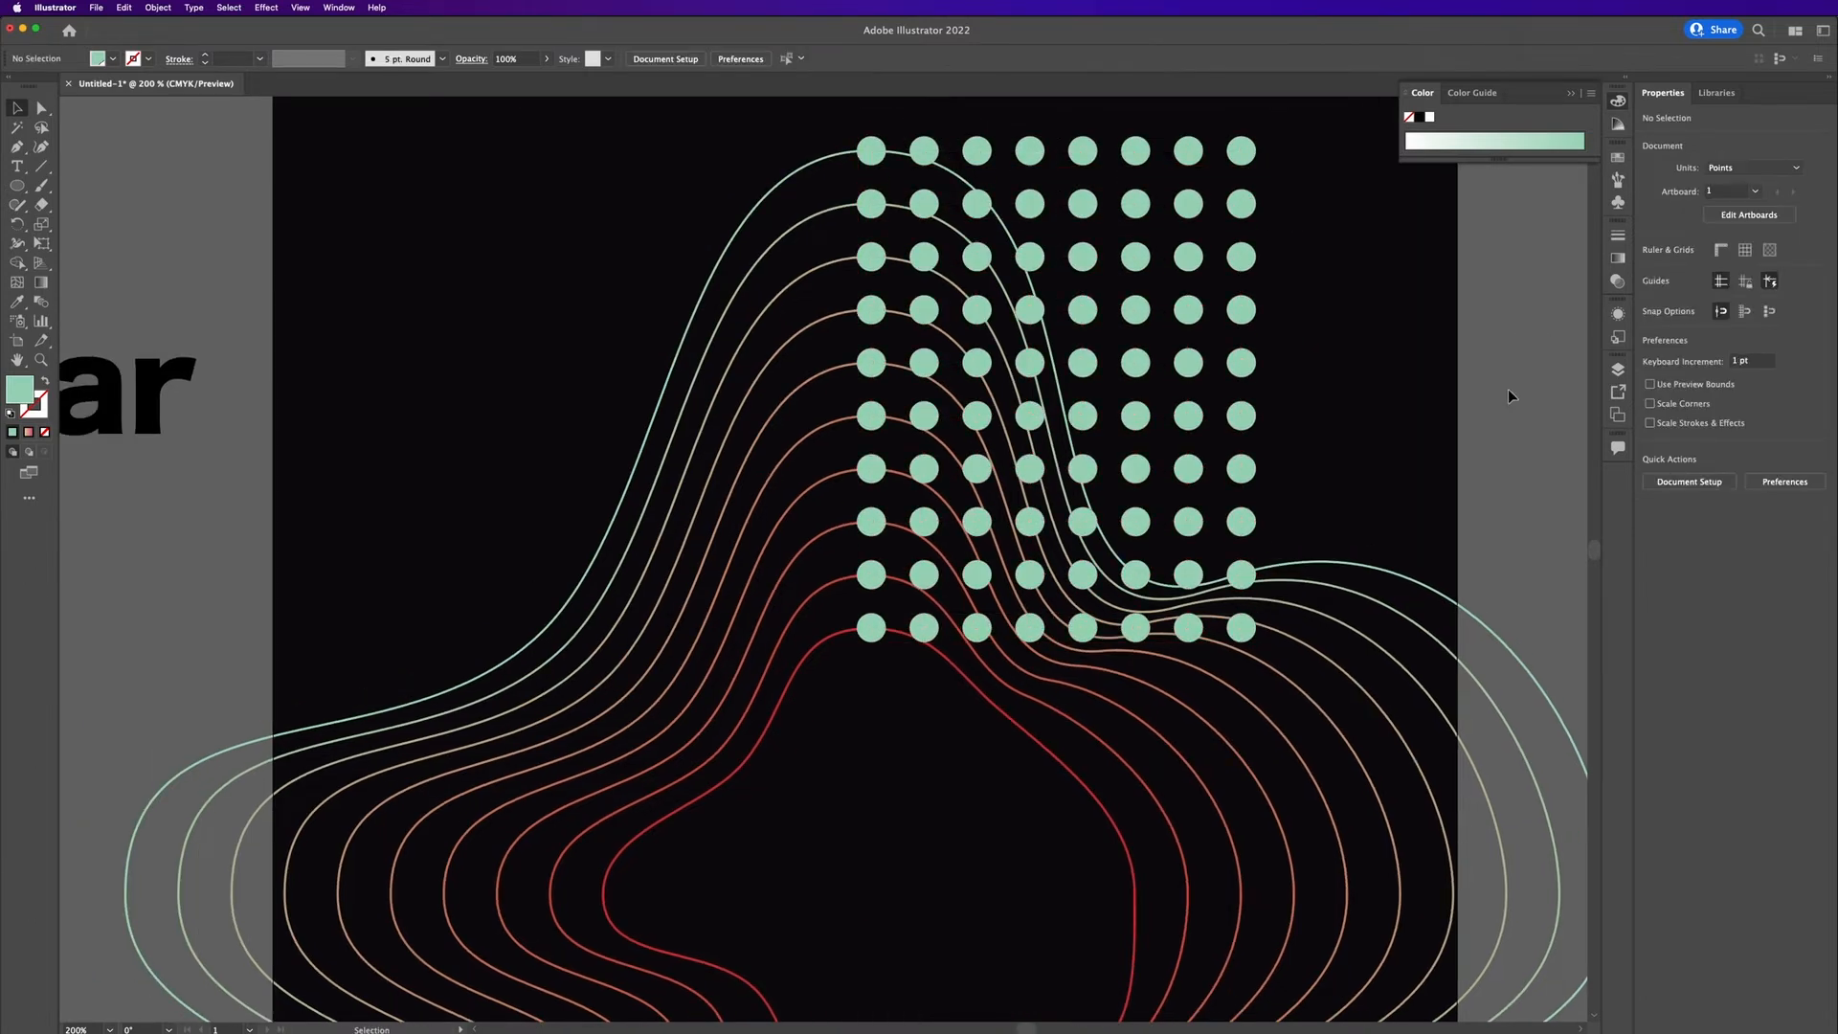
Step: Fill the second row of dots with the color sampled from the blend's second contour
left_click(1243, 206)
left_click(1189, 204, "shift")
left_click(1135, 204, "shift")
left_click(1082, 206, "shift")
left_click(1029, 207, "shift")
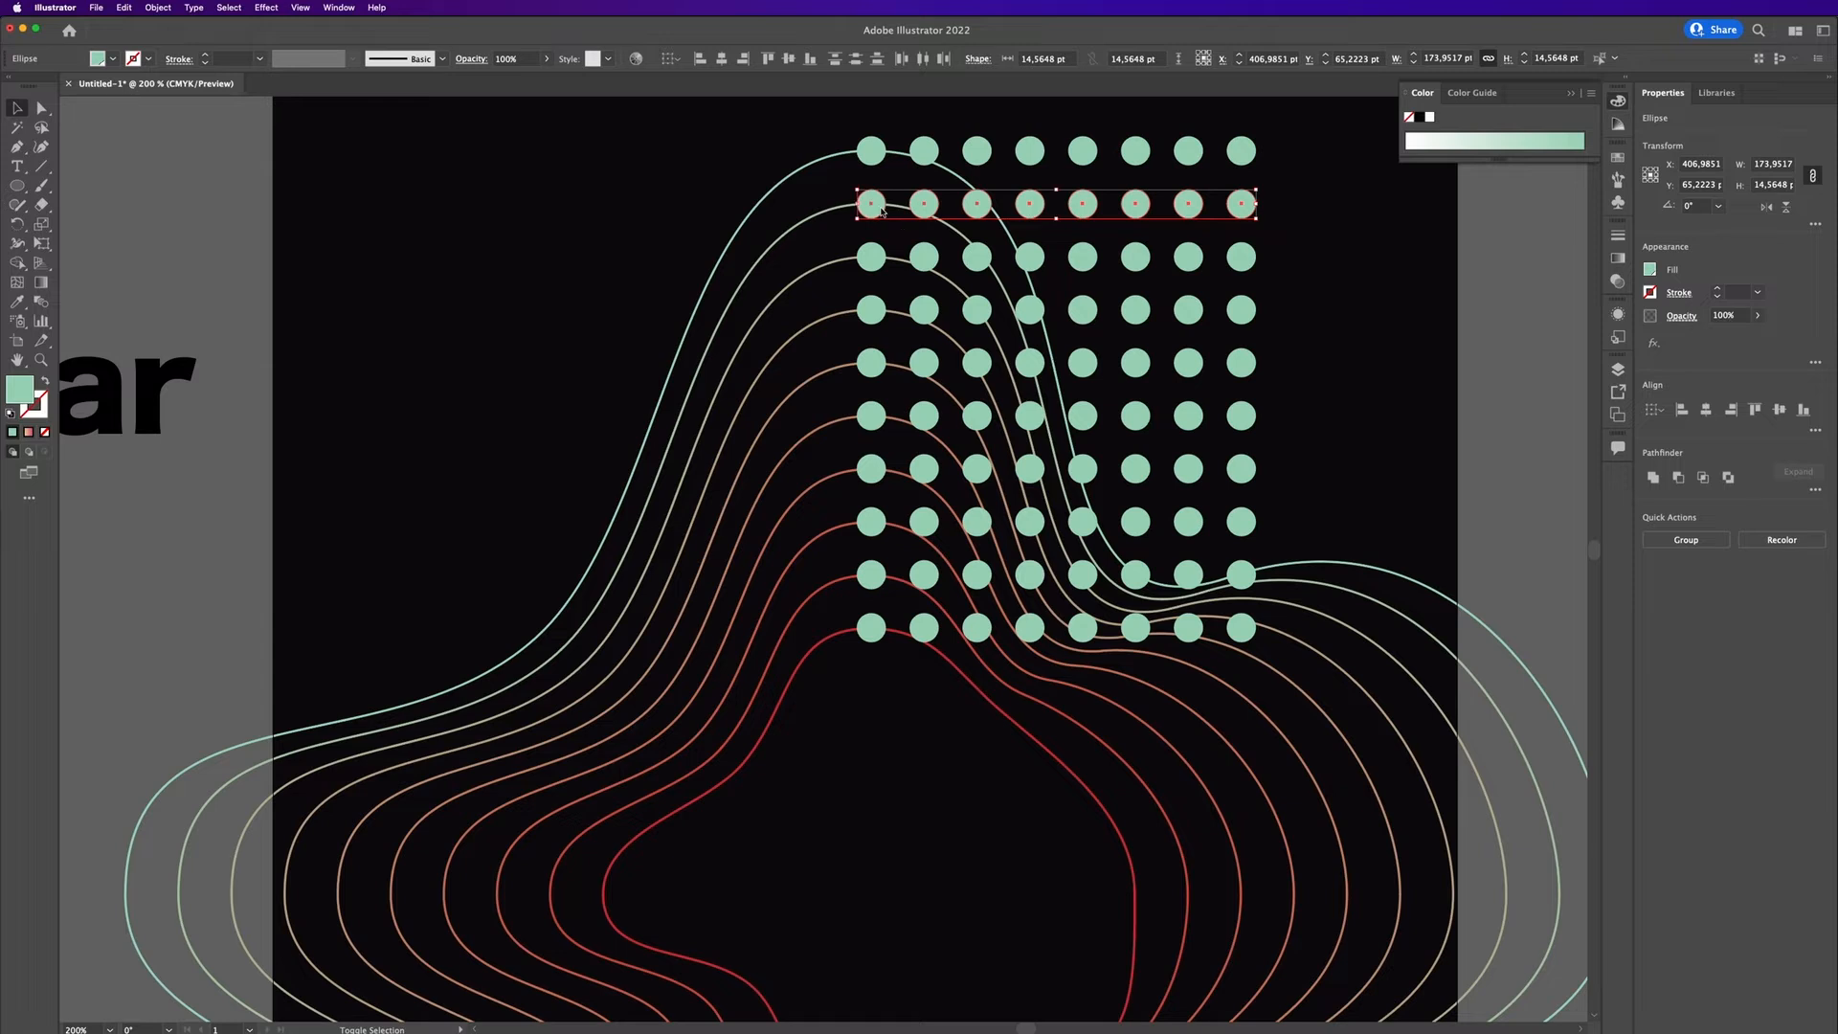
key("i")
left_click(849, 205)
key("shift+x")
key("v")
left_click(1264, 266)
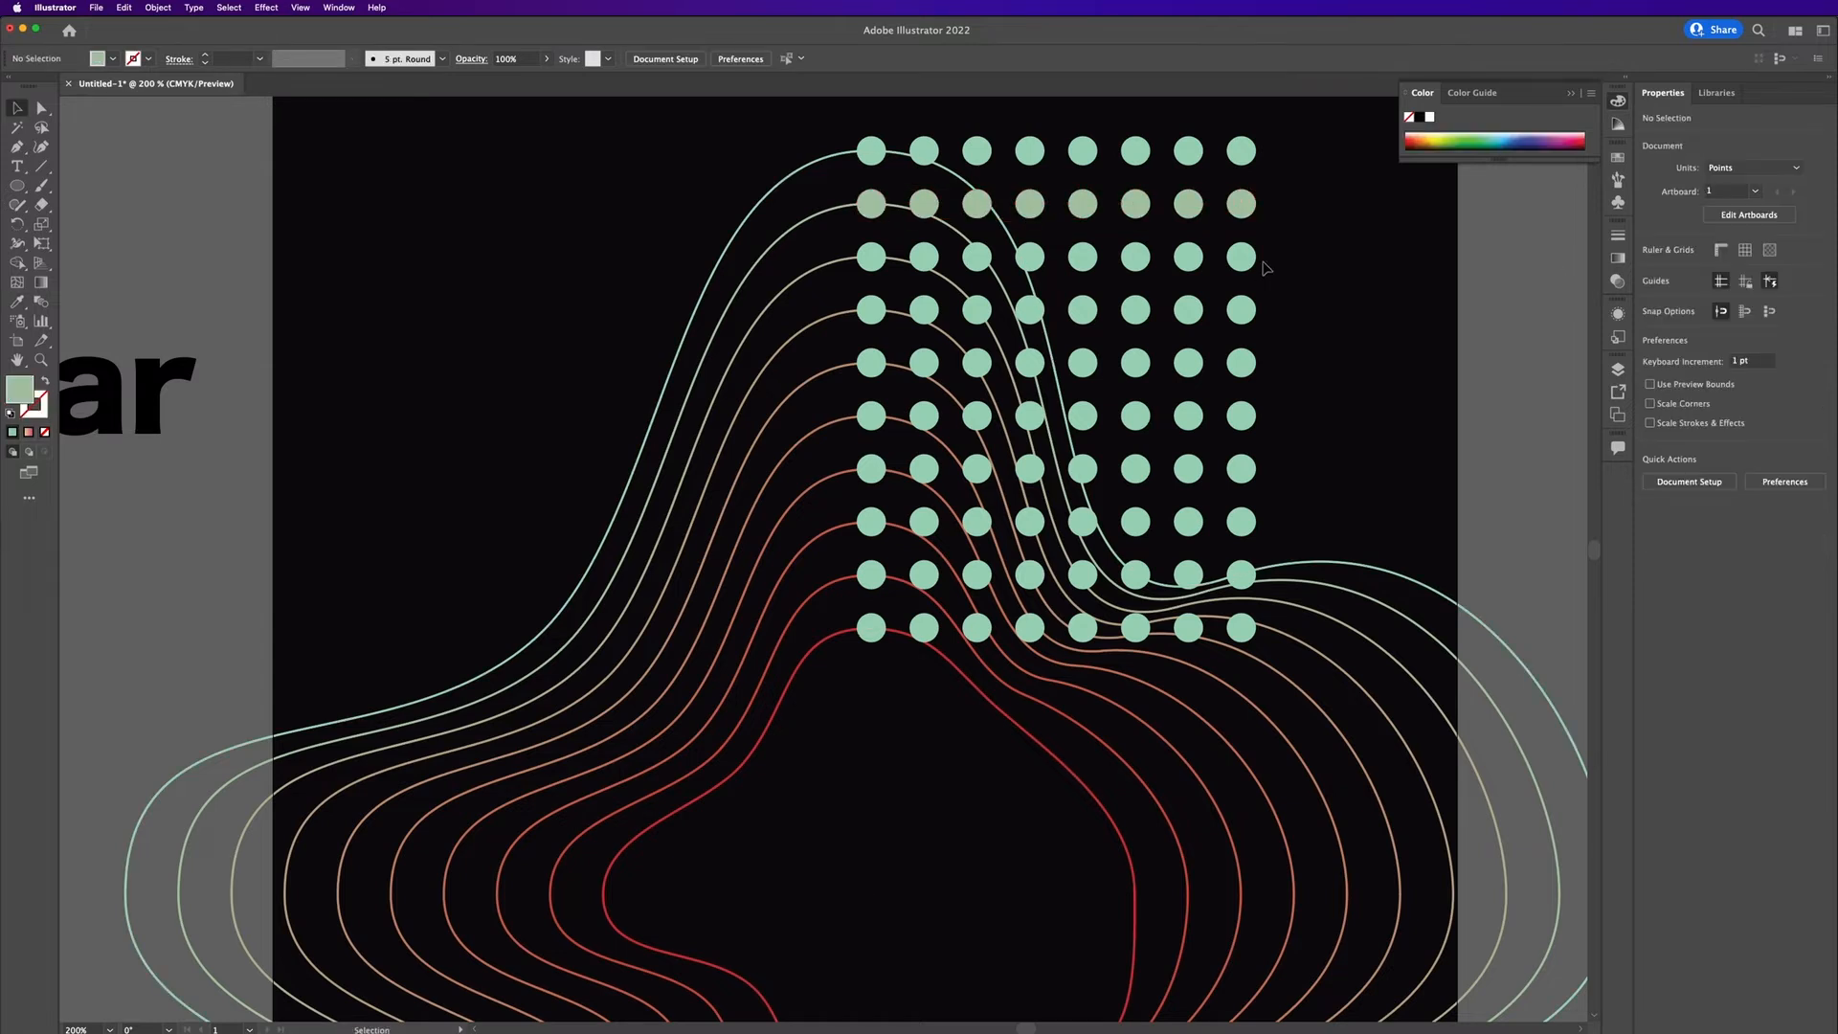
Step: Fill the third row of dots with the color sampled from the blend's third contour
left_click(1242, 258)
left_click(1189, 257, "shift")
left_click(1136, 257, "shift")
left_click(1083, 258, "shift")
left_click(1030, 258, "shift")
left_click(978, 257, "shift")
left_click(925, 258, "shift")
left_click(872, 258, "shift")
left_click(845, 261)
key("shift+x")
key("v")
Step: Fill the fourth row of dots with the color sampled from the blend's fourth contour
left_click(1241, 310)
left_click(1189, 310, "shift")
left_click(1136, 310, "shift")
left_click(1030, 310, "shift")
left_click(978, 310, "shift")
left_click(927, 314, "shift")
left_click(874, 314, "shift")
key("i")
left_click(844, 313)
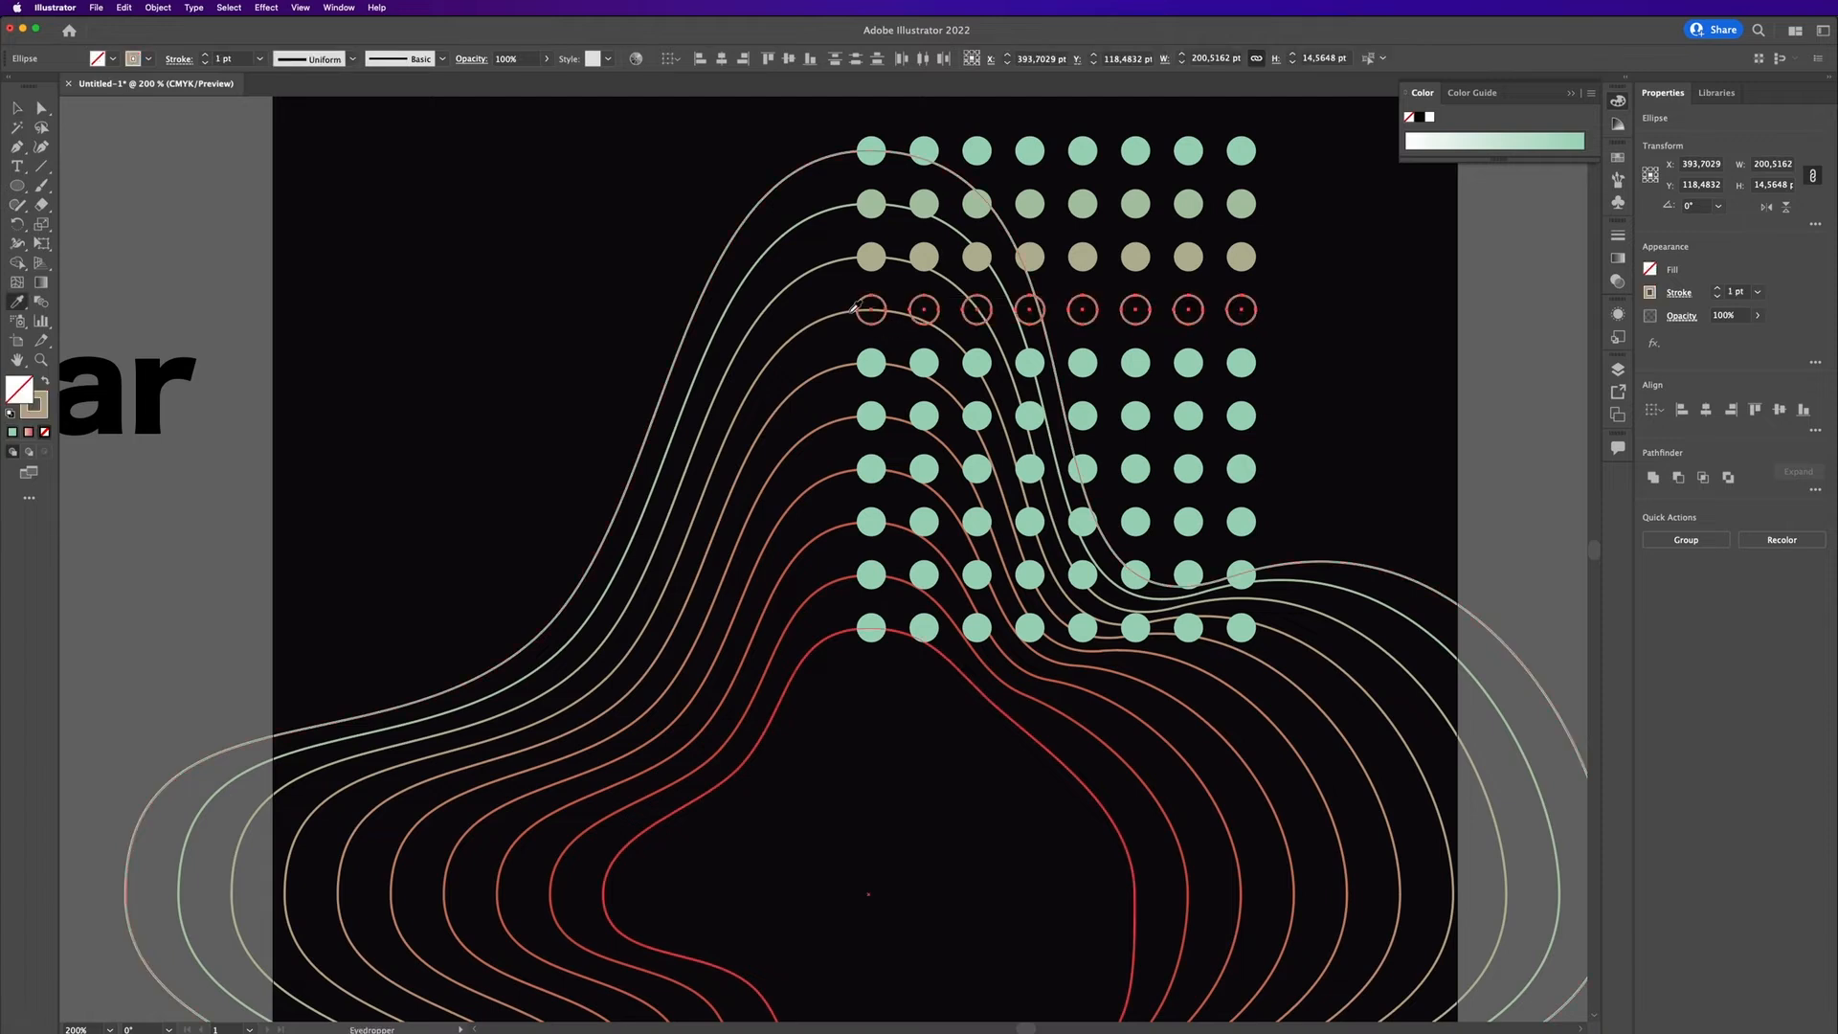
left_click(45, 382)
key("v")
Step: Fill the fifth row of dots with the color sampled from the blend's fifth contour
left_click(873, 363)
left_click(925, 364, "shift")
left_click(977, 364, "shift")
left_click(1030, 364, "shift")
left_click(1084, 364, "shift")
left_click(1136, 364, "shift")
key("i")
left_click(845, 367)
key("shift+x")
key("v")
left_click(1275, 426)
Step: Fill the sixth row of dots with the color sampled from the blend's sixth contour
left_click(1243, 418)
left_click(1190, 419, "shift")
left_click(1137, 419, "shift")
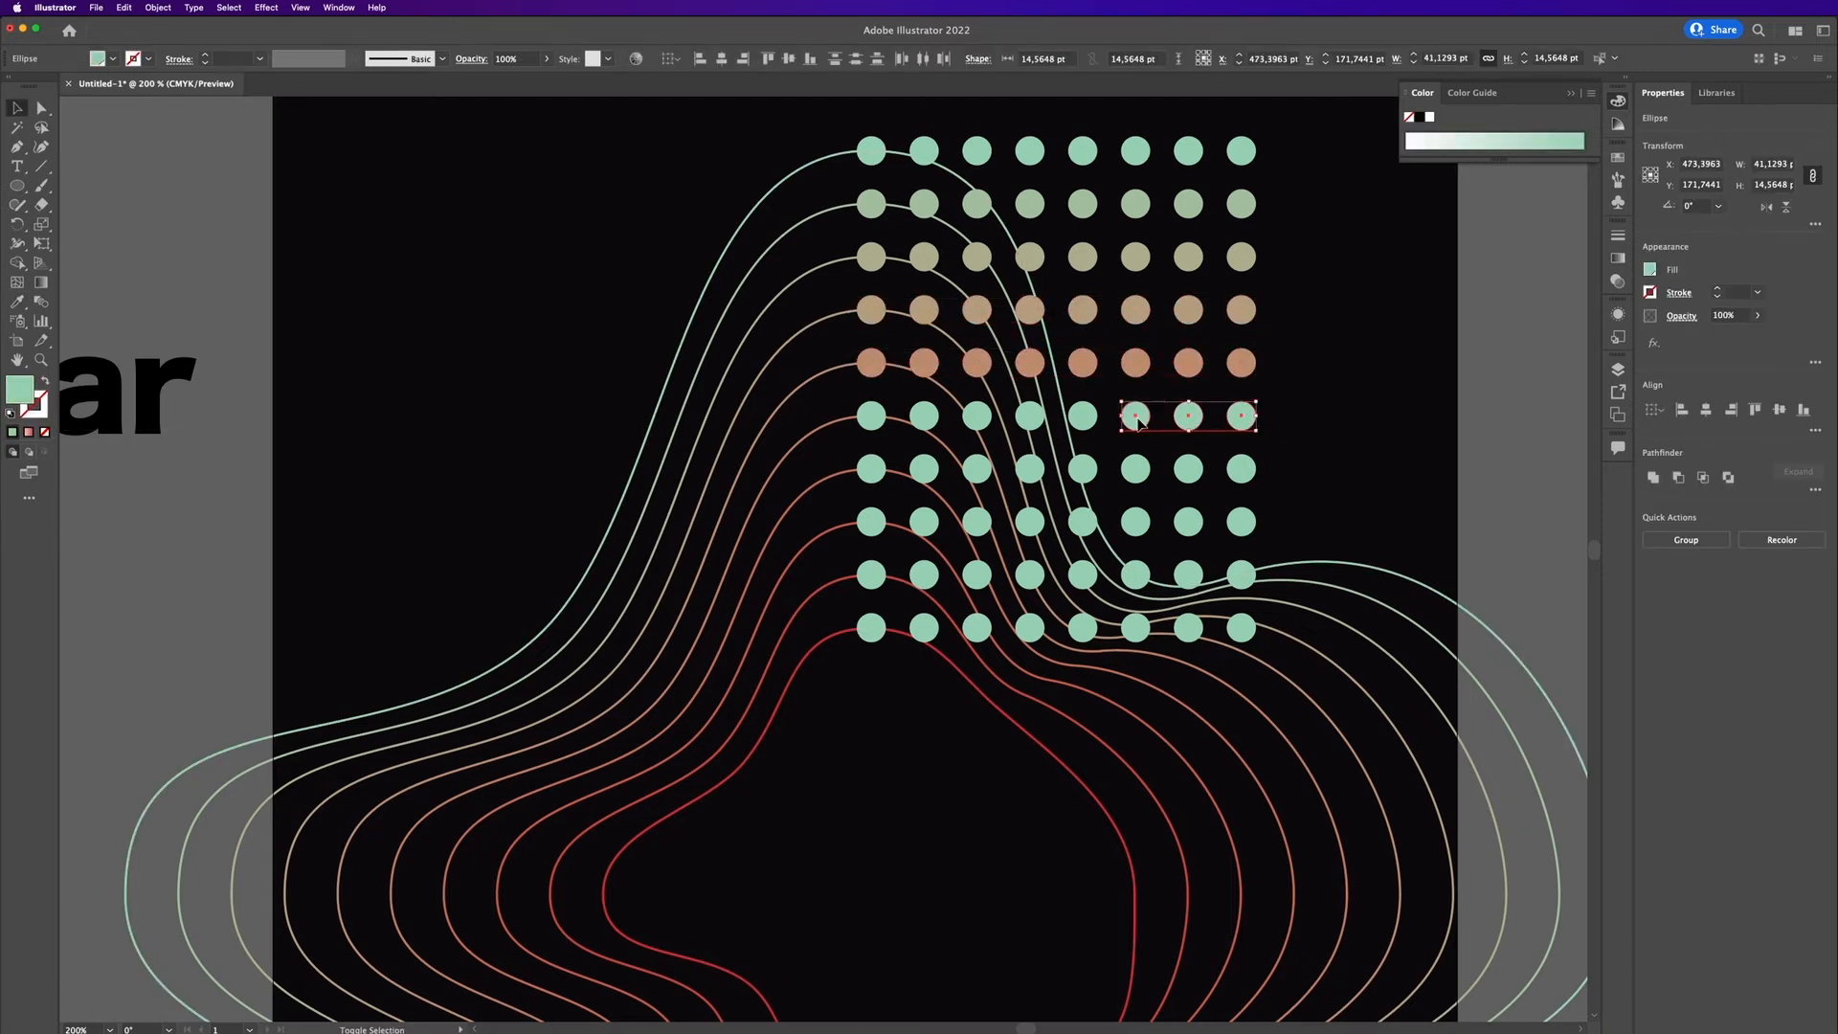
key("i")
left_click(845, 420)
key("shift+x")
key("v")
left_click(1474, 483)
Step: Fill the seventh row of dots with the color sampled from the blend's seventh contour
left_click(1242, 469)
left_click(1190, 470, "shift")
left_click(1137, 469, "shift")
left_click(1083, 469, "shift")
left_click(1030, 469, "shift")
left_click(977, 469, "shift")
left_click(924, 469, "shift")
left_click(871, 470, "shift")
key("i")
left_click(845, 471)
key("shift+x")
key("v")
left_click(1510, 501)
Step: Fill the eighth row of dots with the color sampled from the blend's eighth contour
left_click(1243, 521)
left_click(1190, 521, "shift")
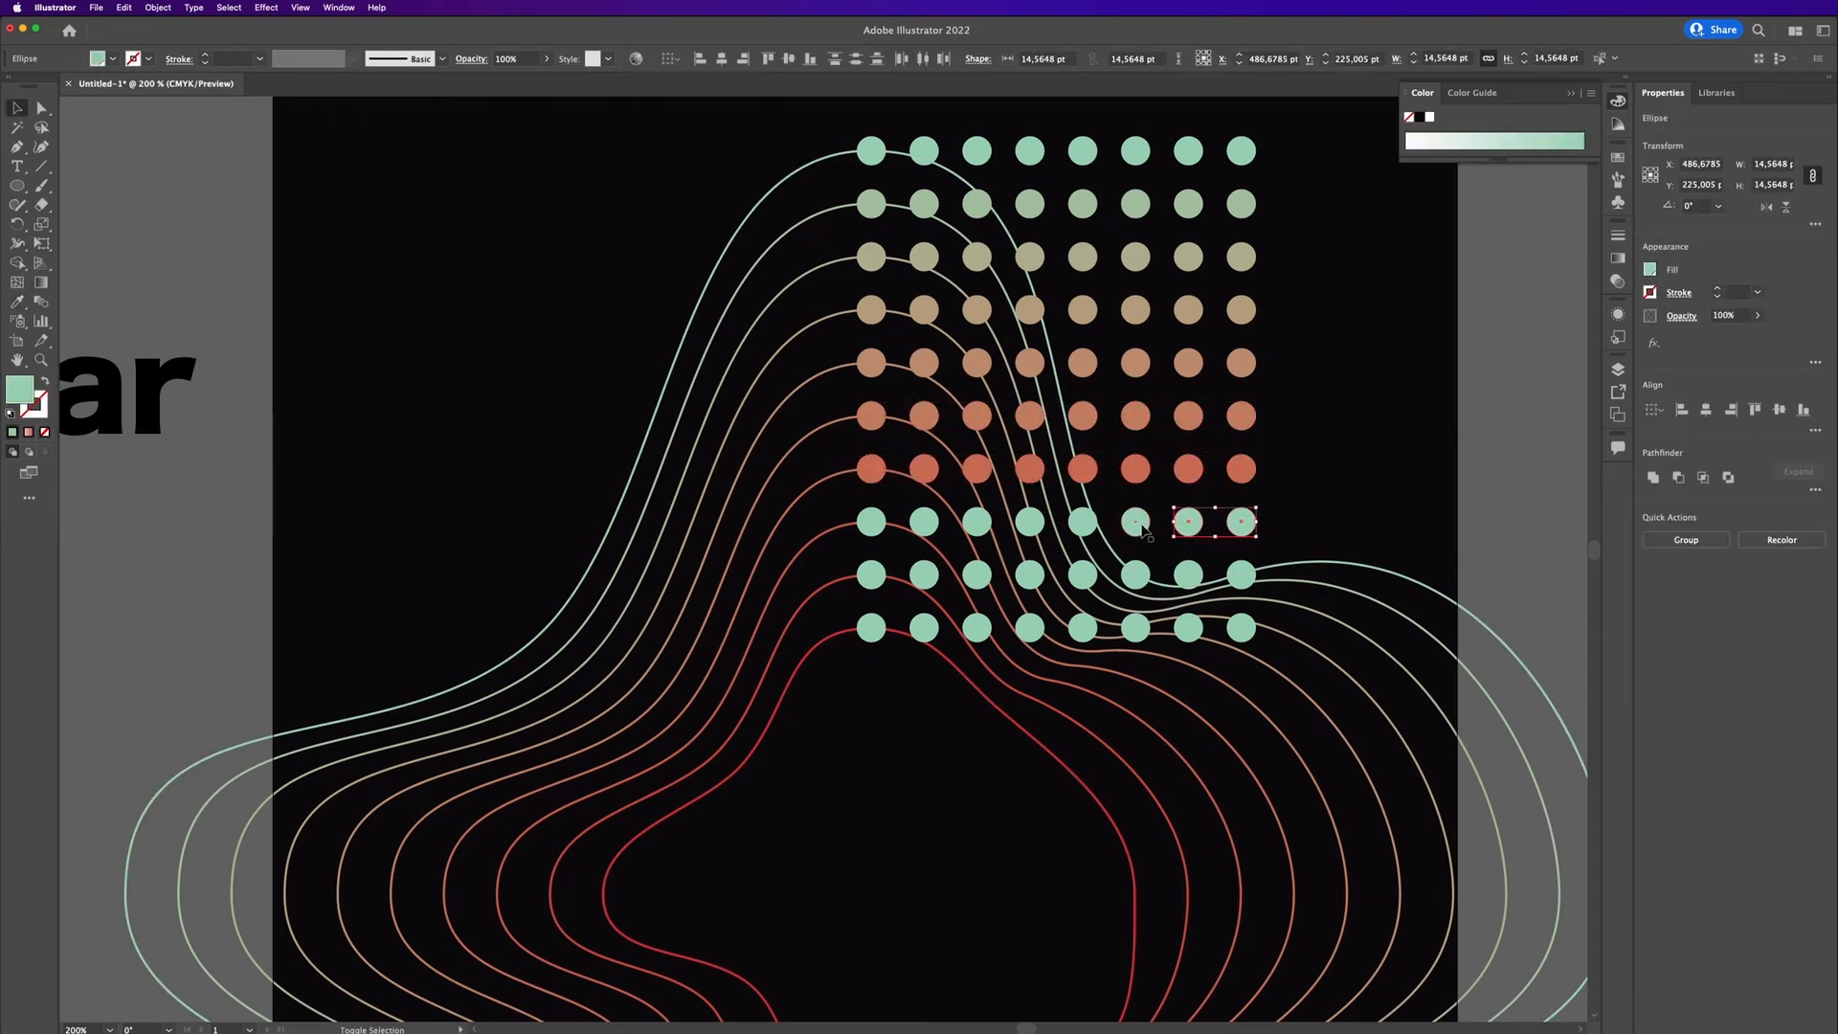
key("i")
left_click(847, 524)
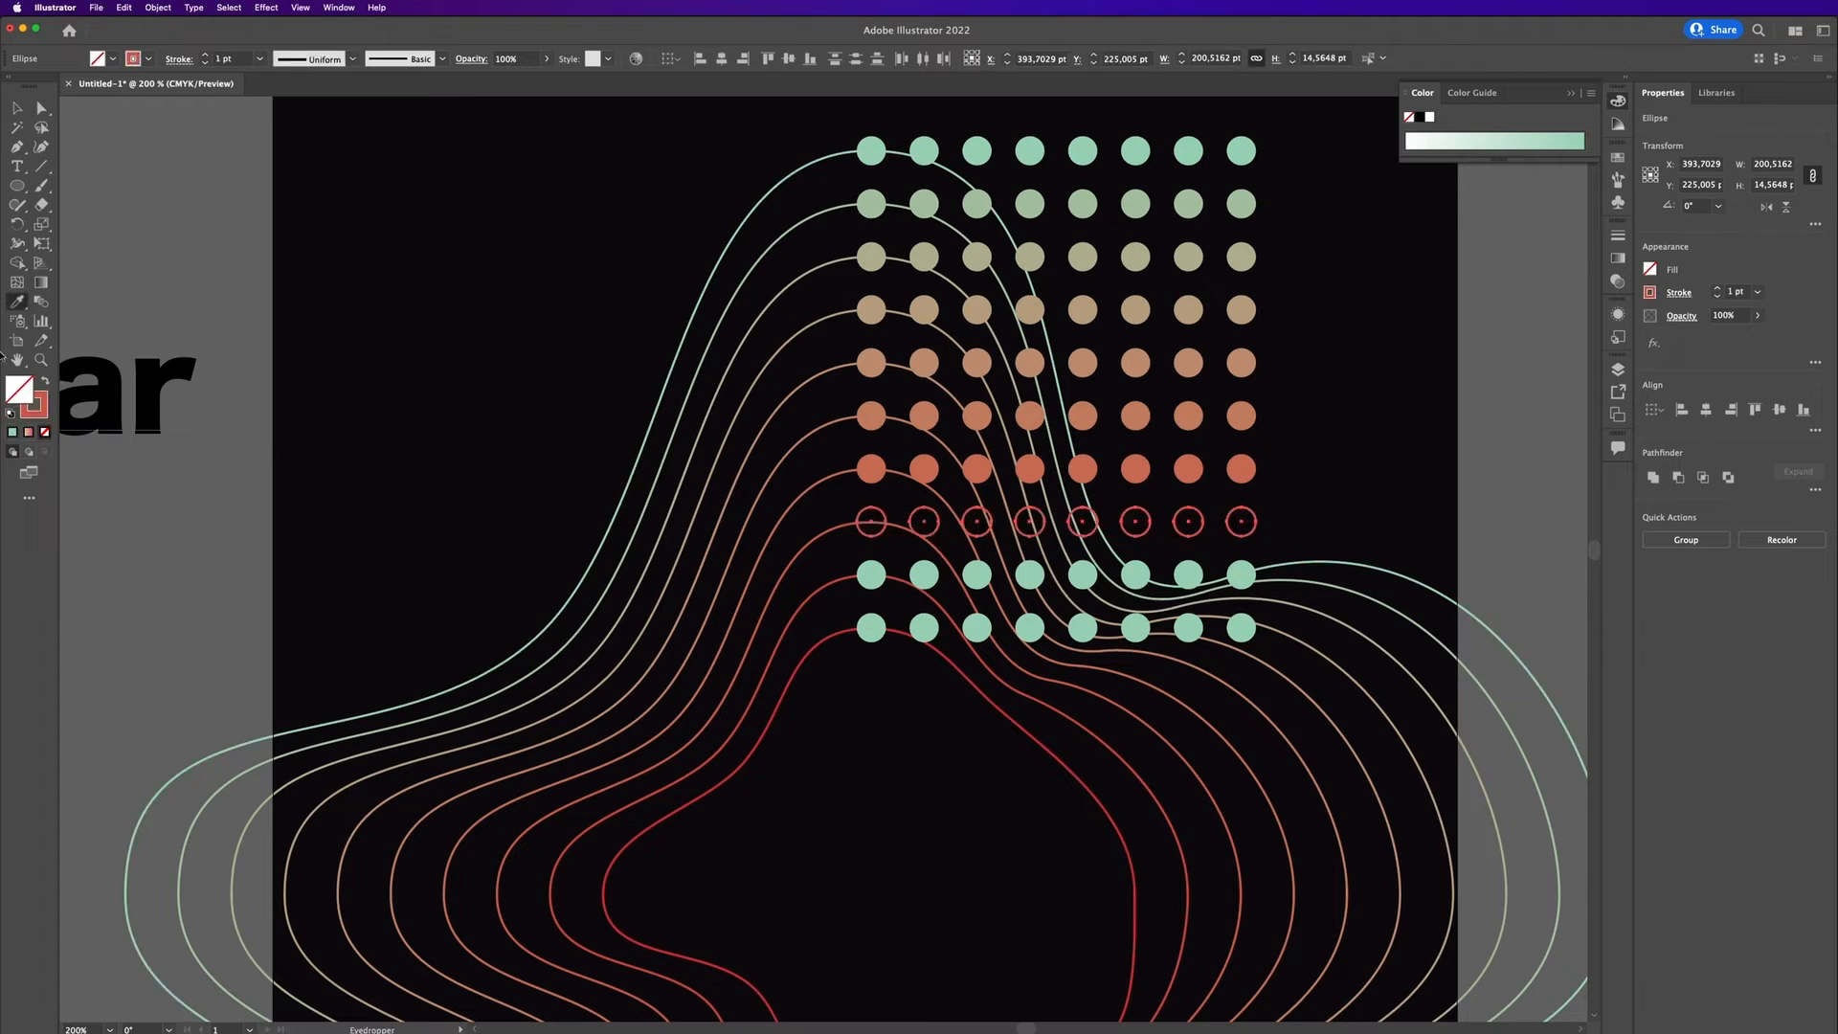
key("shift+x")
key("v")
left_click(1503, 497)
Step: Fill the ninth row of dots with the color sampled from the blend's ninth contour
left_click(1228, 575)
left_click(1188, 575, "shift")
left_click(1135, 574, "shift")
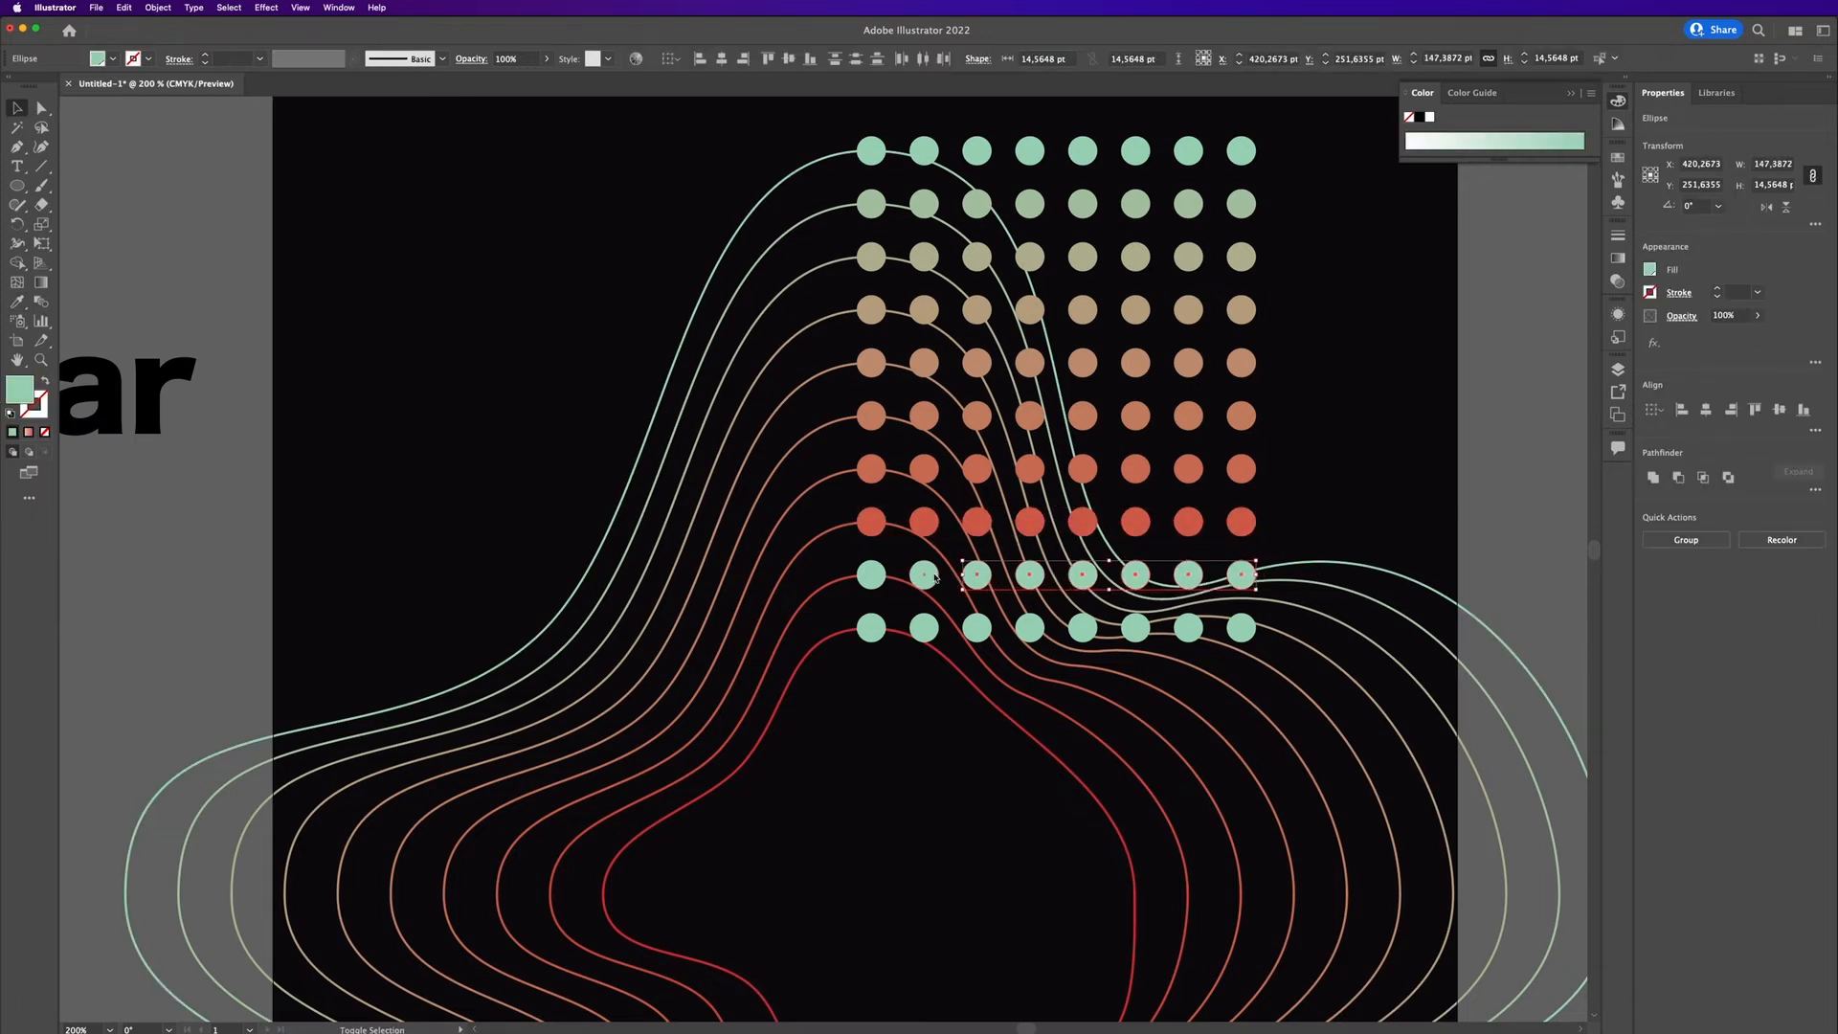
key("i")
left_click(848, 577)
key("shift+x")
key("v")
left_click(1505, 508)
Step: Fill the bottom row of dots with the red sampled from the blend's innermost contour
left_click(1241, 628)
left_click(1188, 628, "shift")
left_click(1135, 628, "shift")
key("i")
left_click(847, 630)
key("shift+x")
key("a")
left_click(1474, 437)
key("super+minus")
key("super+minus")
key("super+minus")
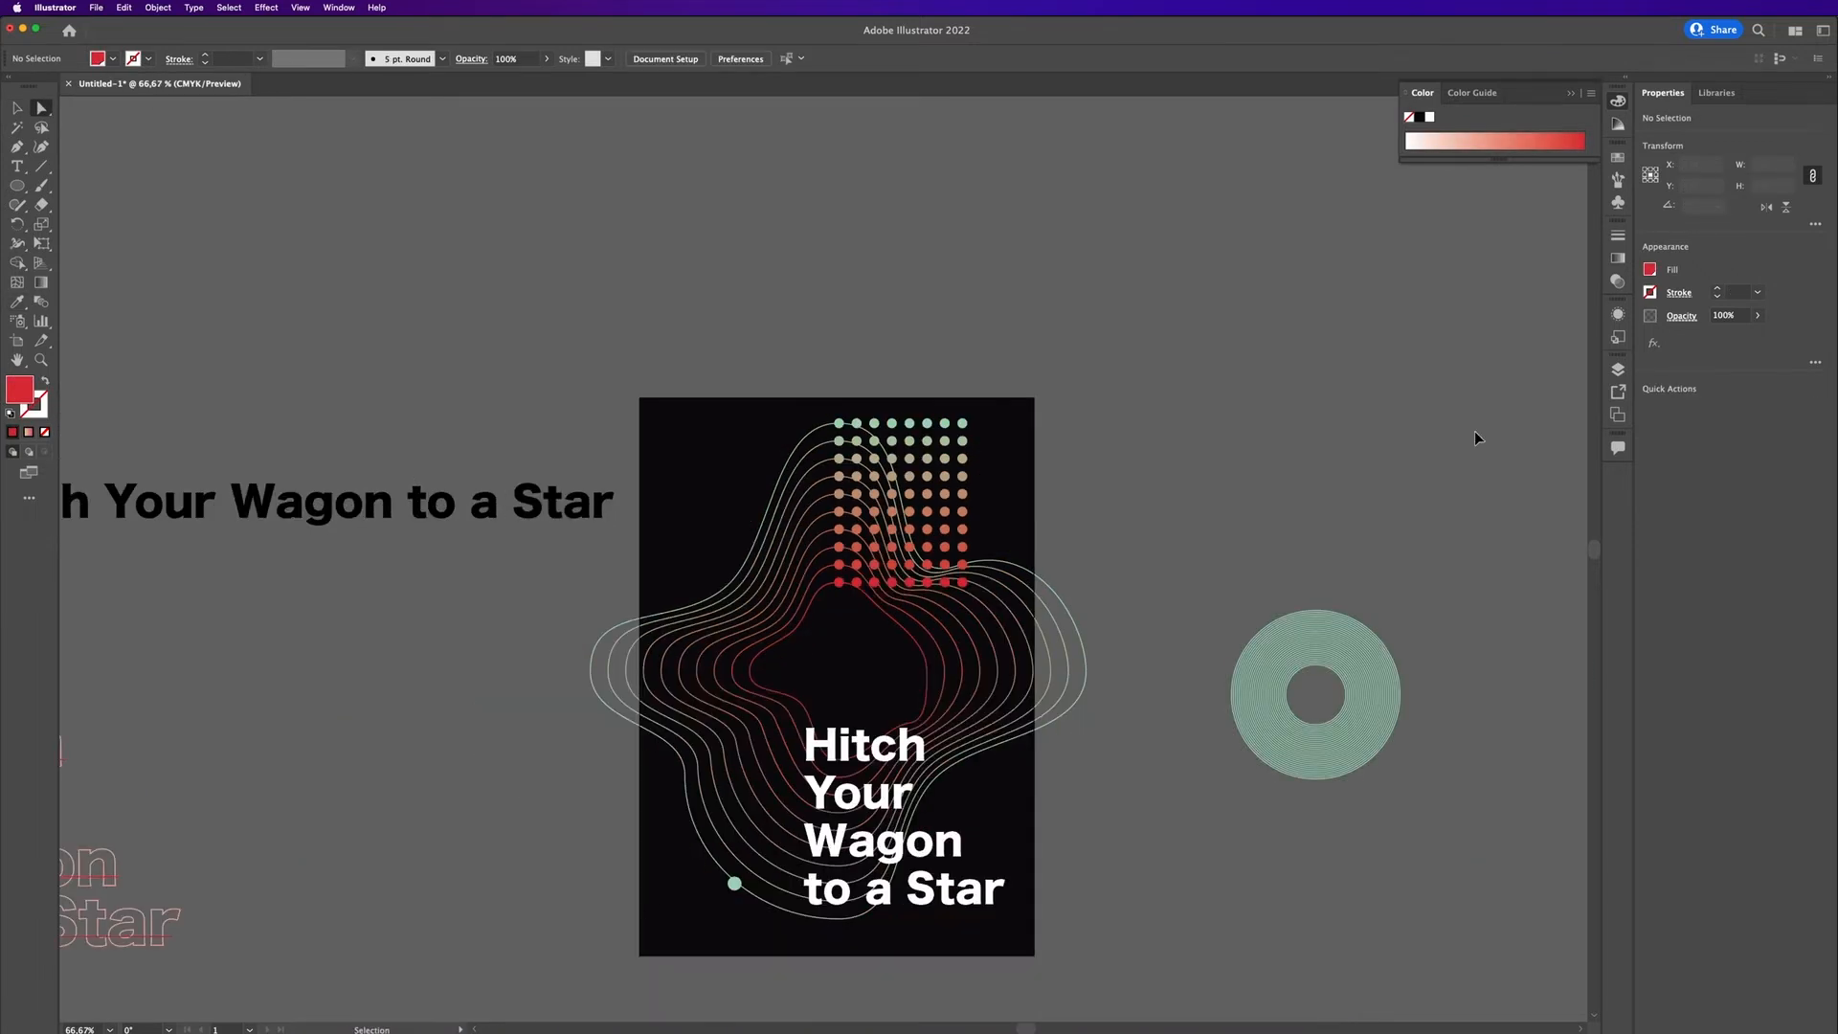
Step: Try the white title directly beneath the dot grid, aligned with its first column
left_click_drag(1187, 675, 1315, 458)
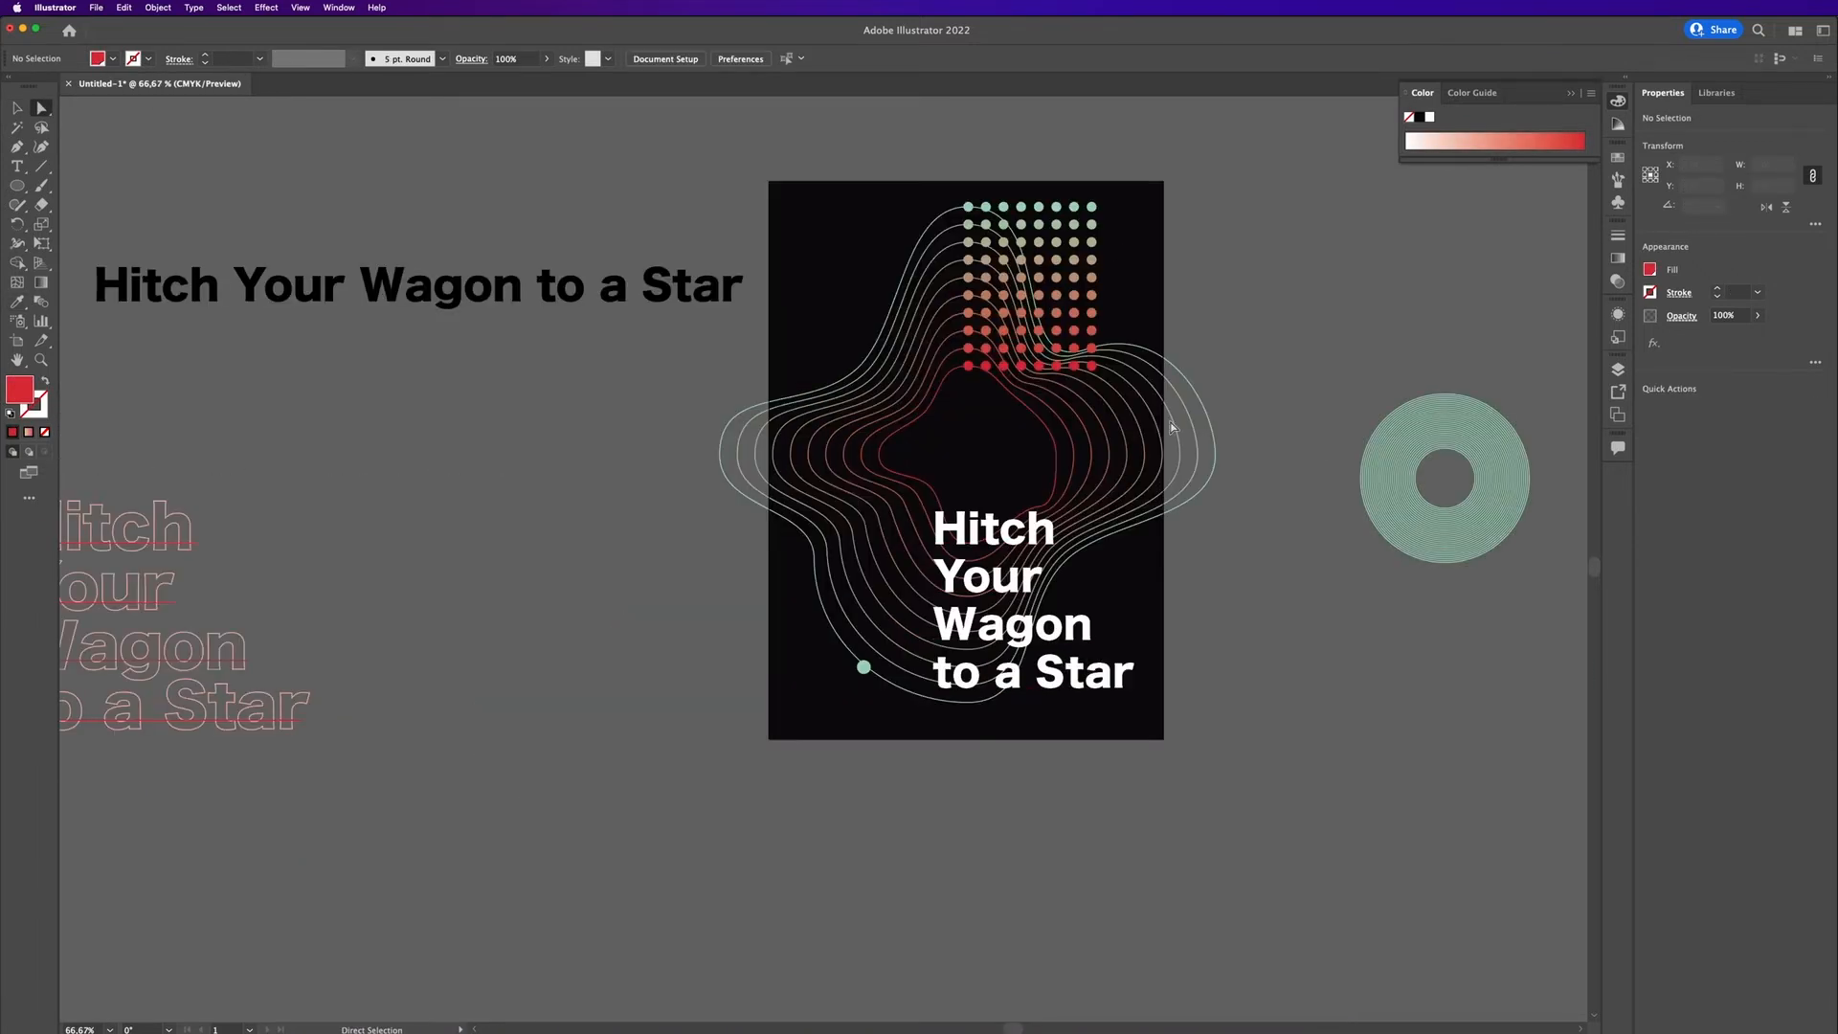
left_click_drag(1070, 665, 1101, 543)
left_click(1321, 696)
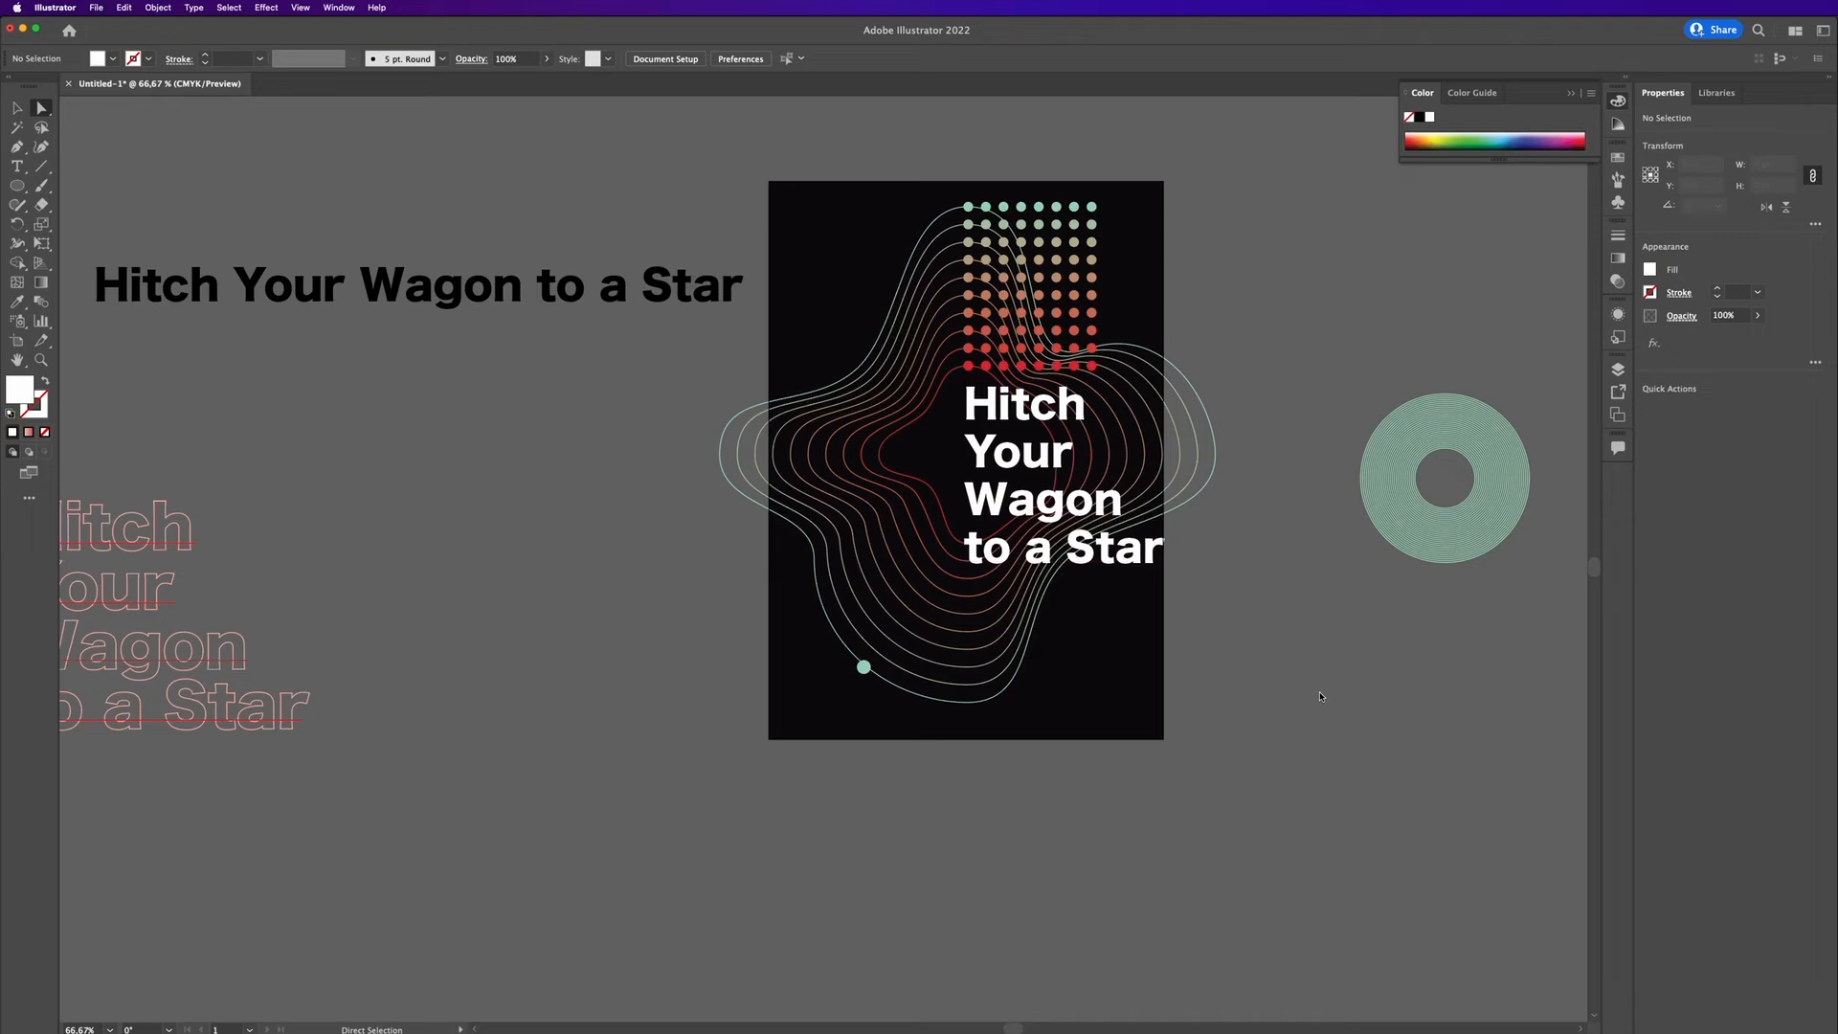
key("w")
key("v")
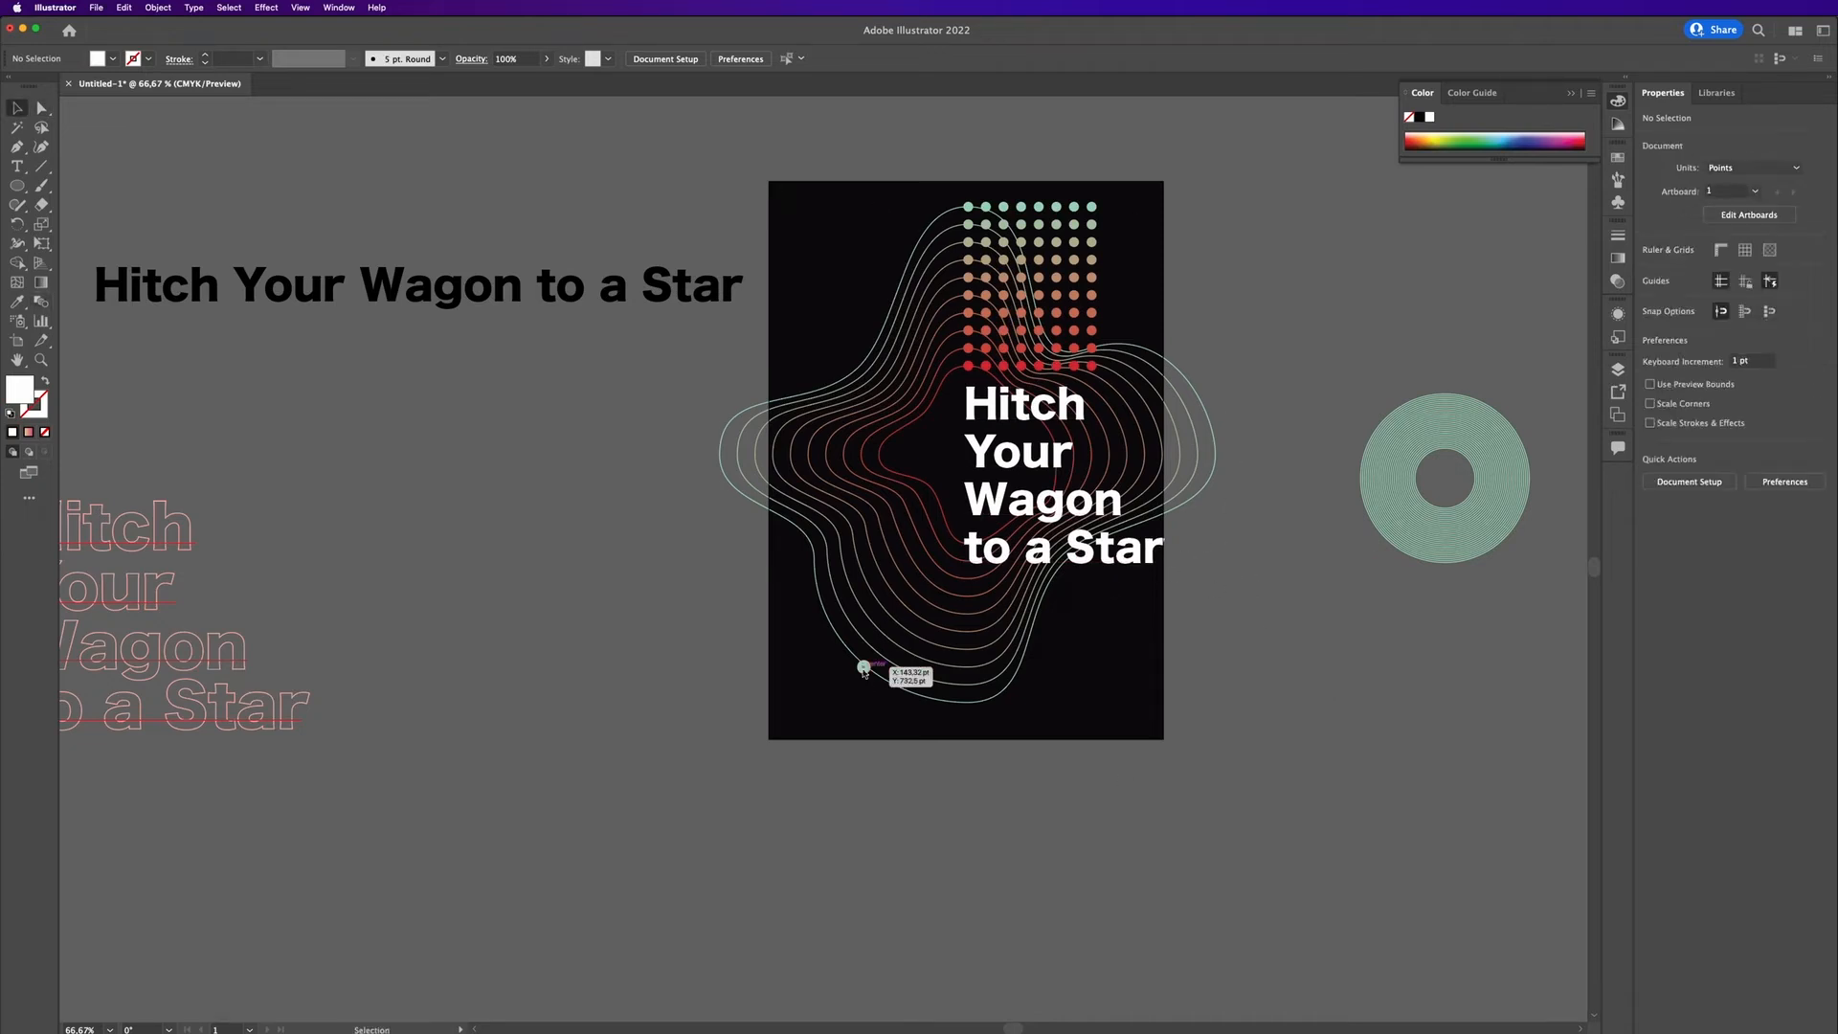
Step: Move the small mint circle off the poster and shift the white title toward the poster's lower left
left_click_drag(864, 672, 1239, 659)
left_click_drag(1046, 550, 893, 653)
left_click(1377, 629)
Step: Draw a white spacer rectangle as wide as the dot grid's outer margin and align the title's left edge to it
left_click(17, 185)
left_click(103, 185)
mouse_move(1097, 207)
left_mouse_down()
mouse_move(1164, 259)
mouse_move(816, 661)
mouse_move(947, 624)
left_mouse_up()
key("v")
left_click(895, 652)
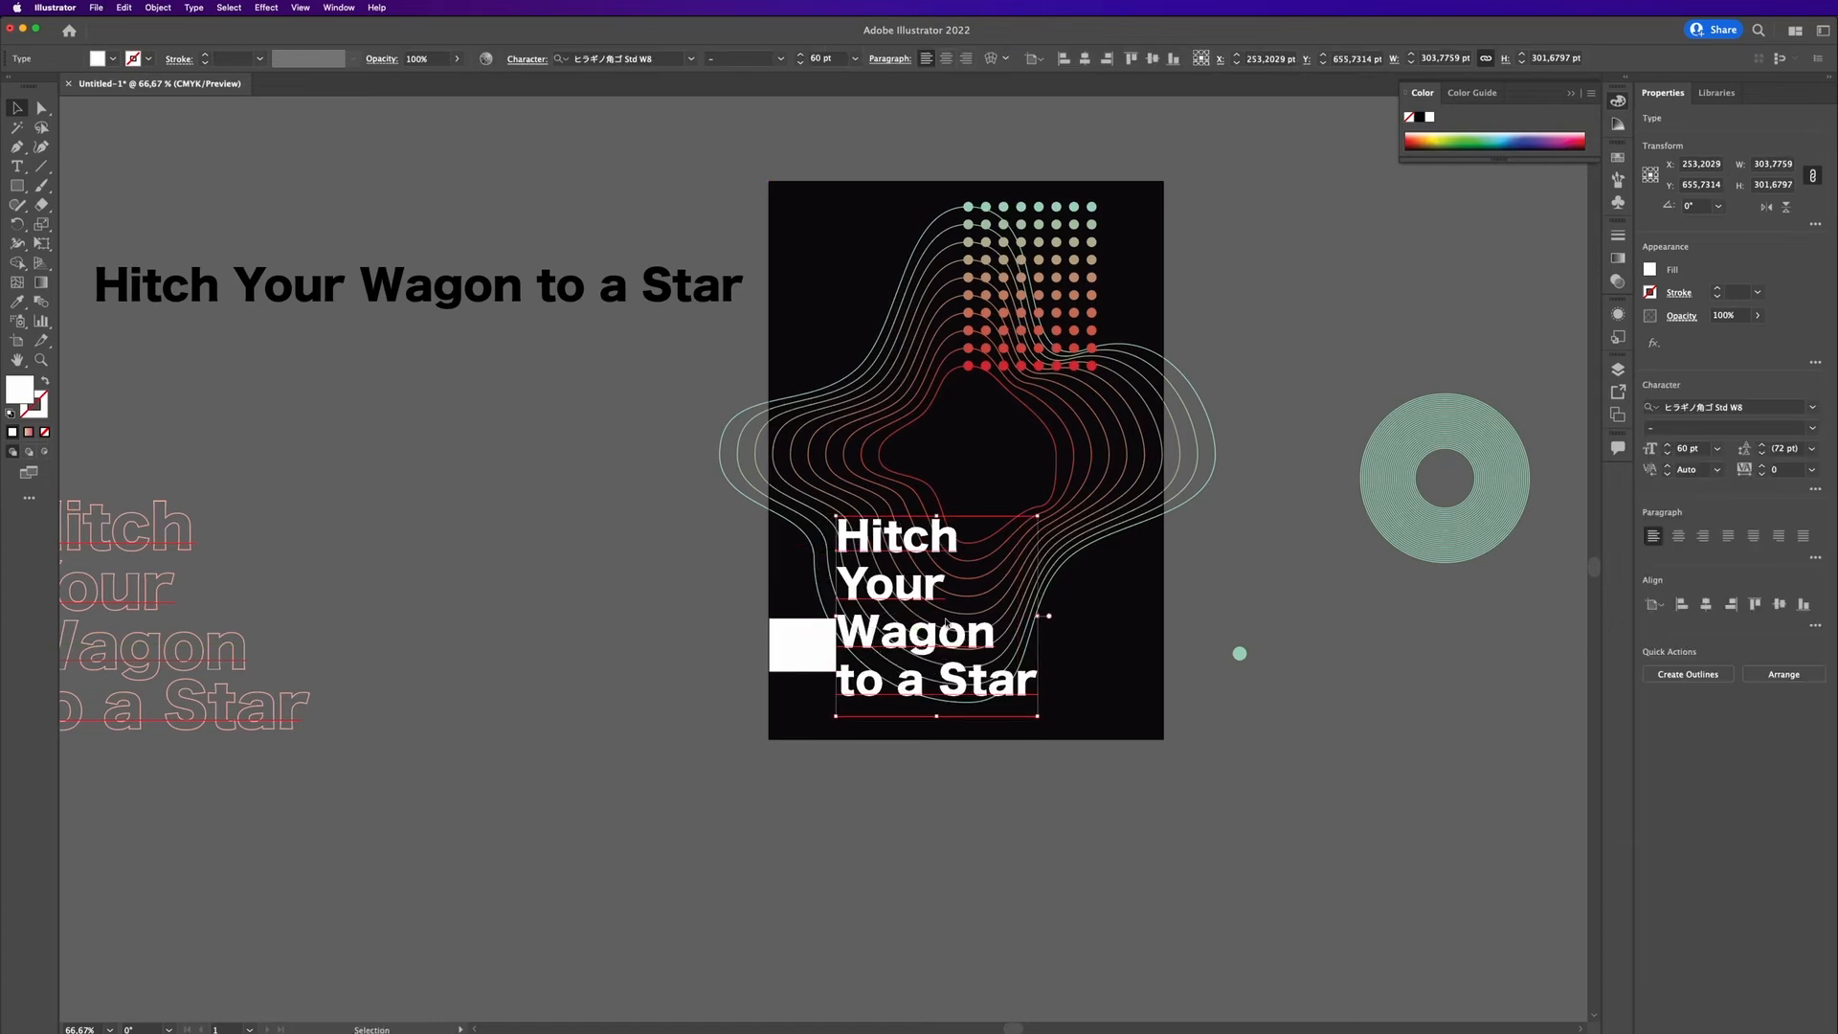
Step: Use the spacer at the poster's bottom edge to set the title's bottom margin, and delete the spacer
left_click_drag(798, 655, 892, 735)
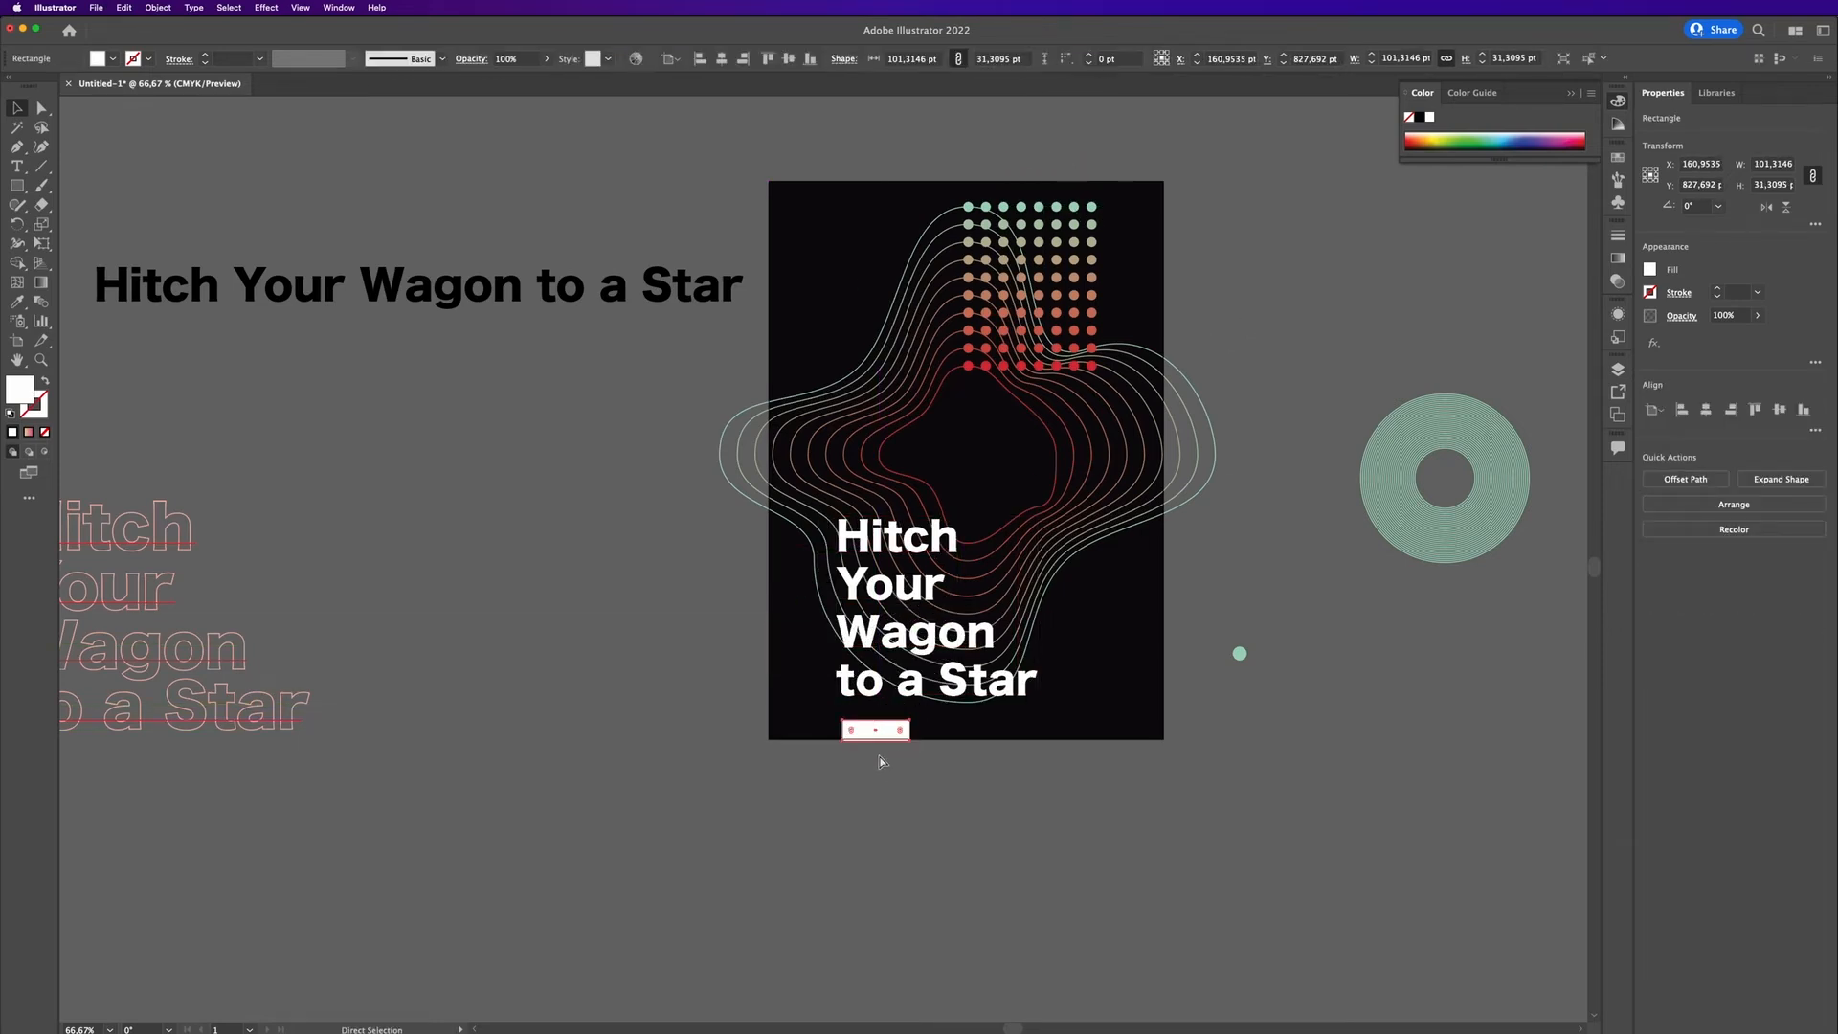
key("super+equal")
key("super+equal")
left_click(911, 691)
left_click_drag(902, 472, 902, 526)
left_click(852, 560)
key("BackSpace")
key("super+minus")
key("super+minus")
key("super+minus")
scroll(1111, 517, "left", 1)
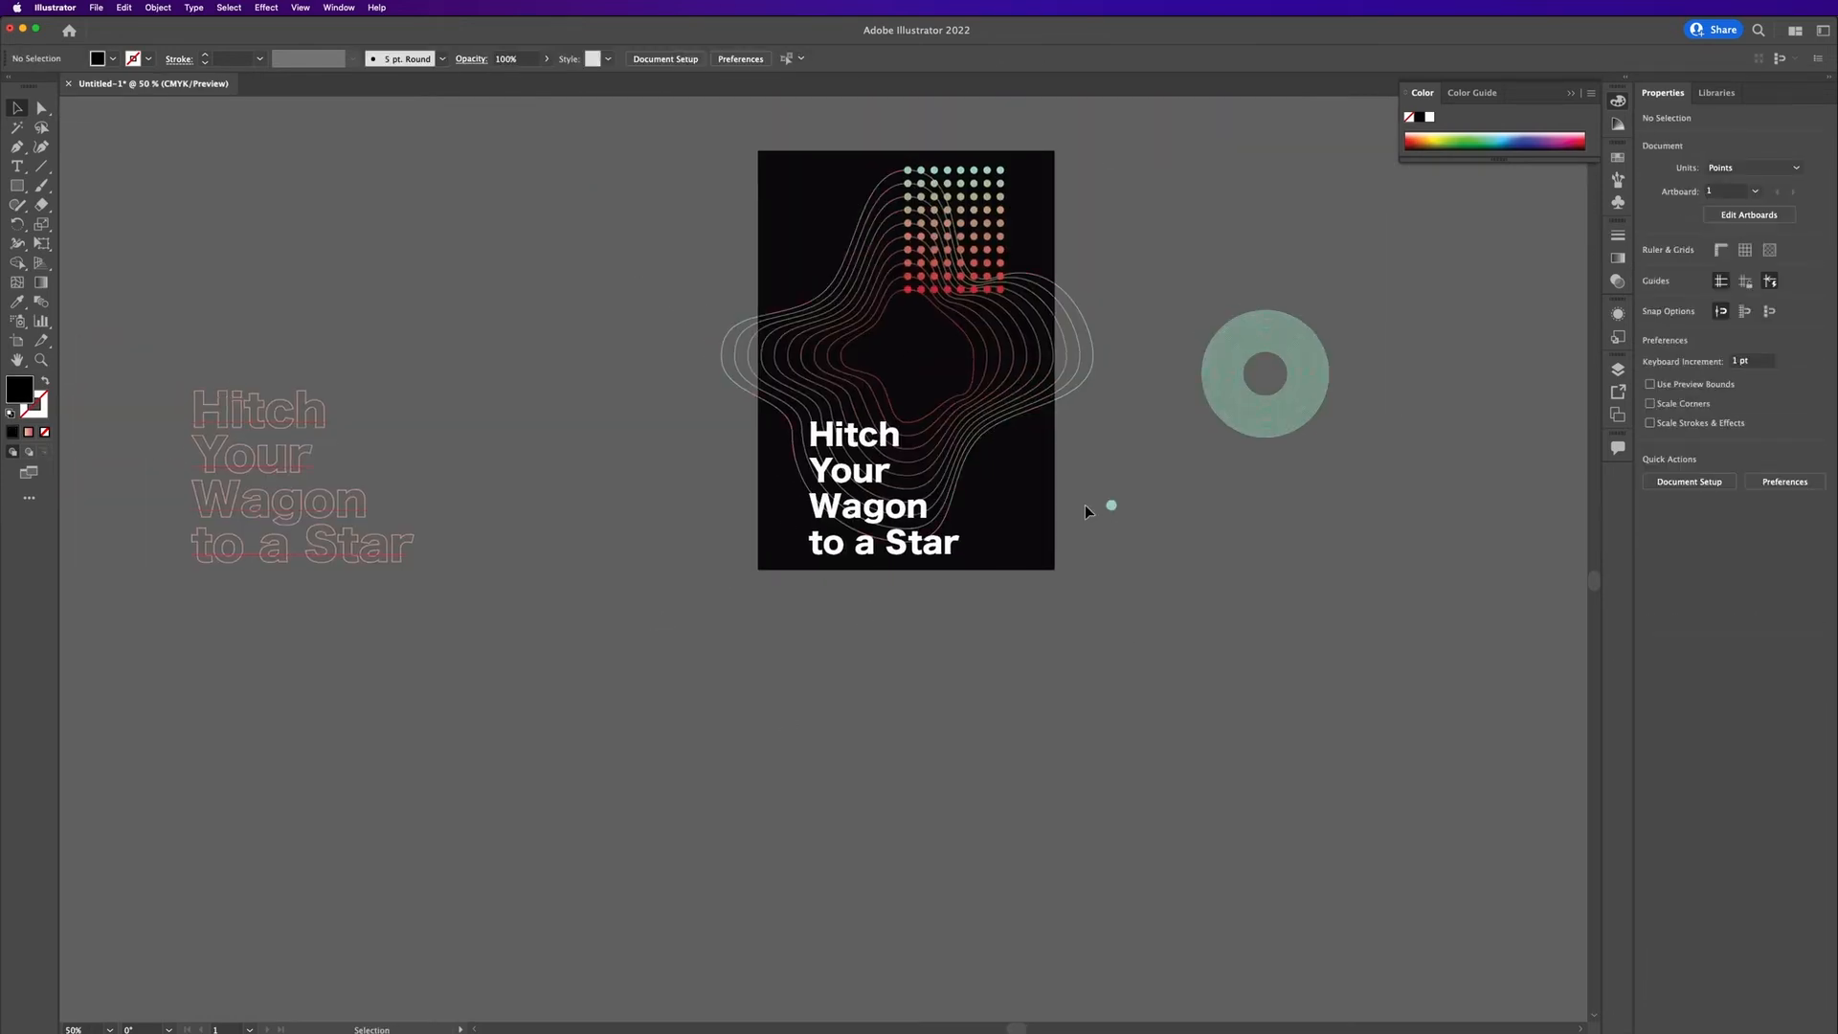
Step: Move the mint circle into the middle of the star contours and enlarge it to about 53 pt
key("super+equal")
key("super+equal")
scroll(1018, 351, "up", 5)
scroll(1018, 351, "down", 2)
left_click_drag(1417, 667, 1044, 401)
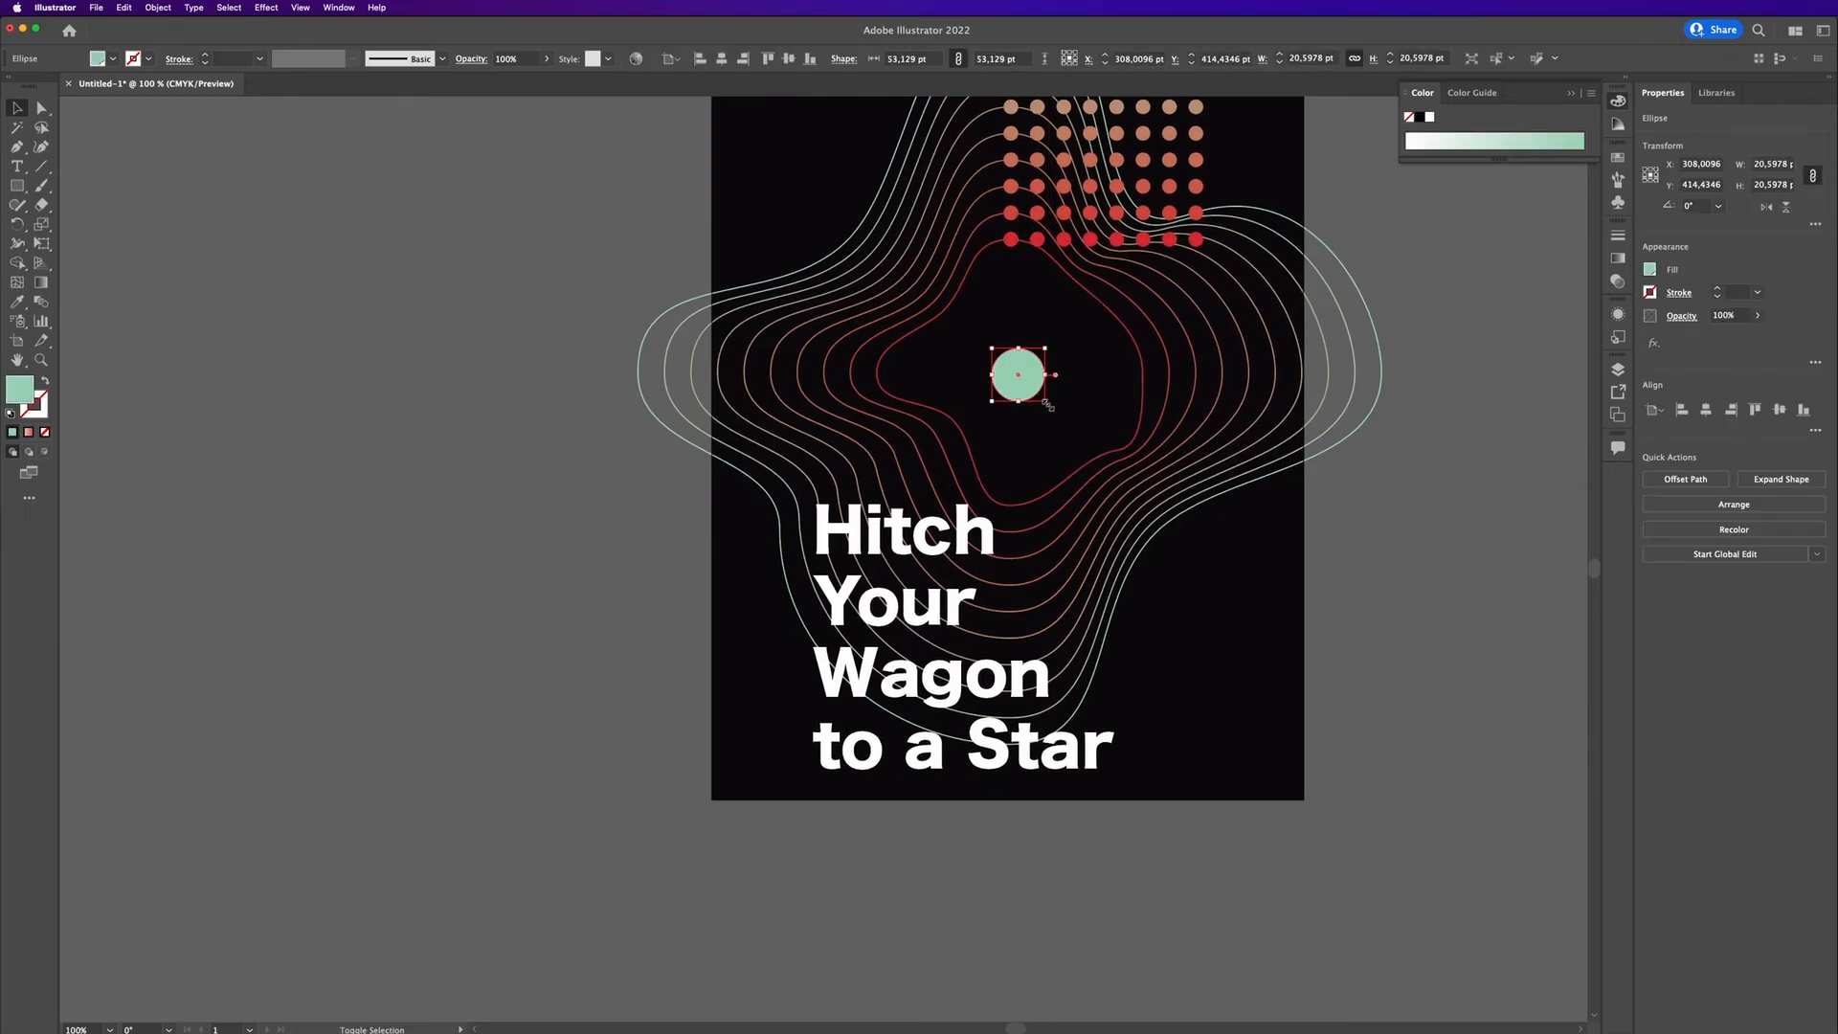
left_click(1468, 658)
key("super+minus")
key("super+minus")
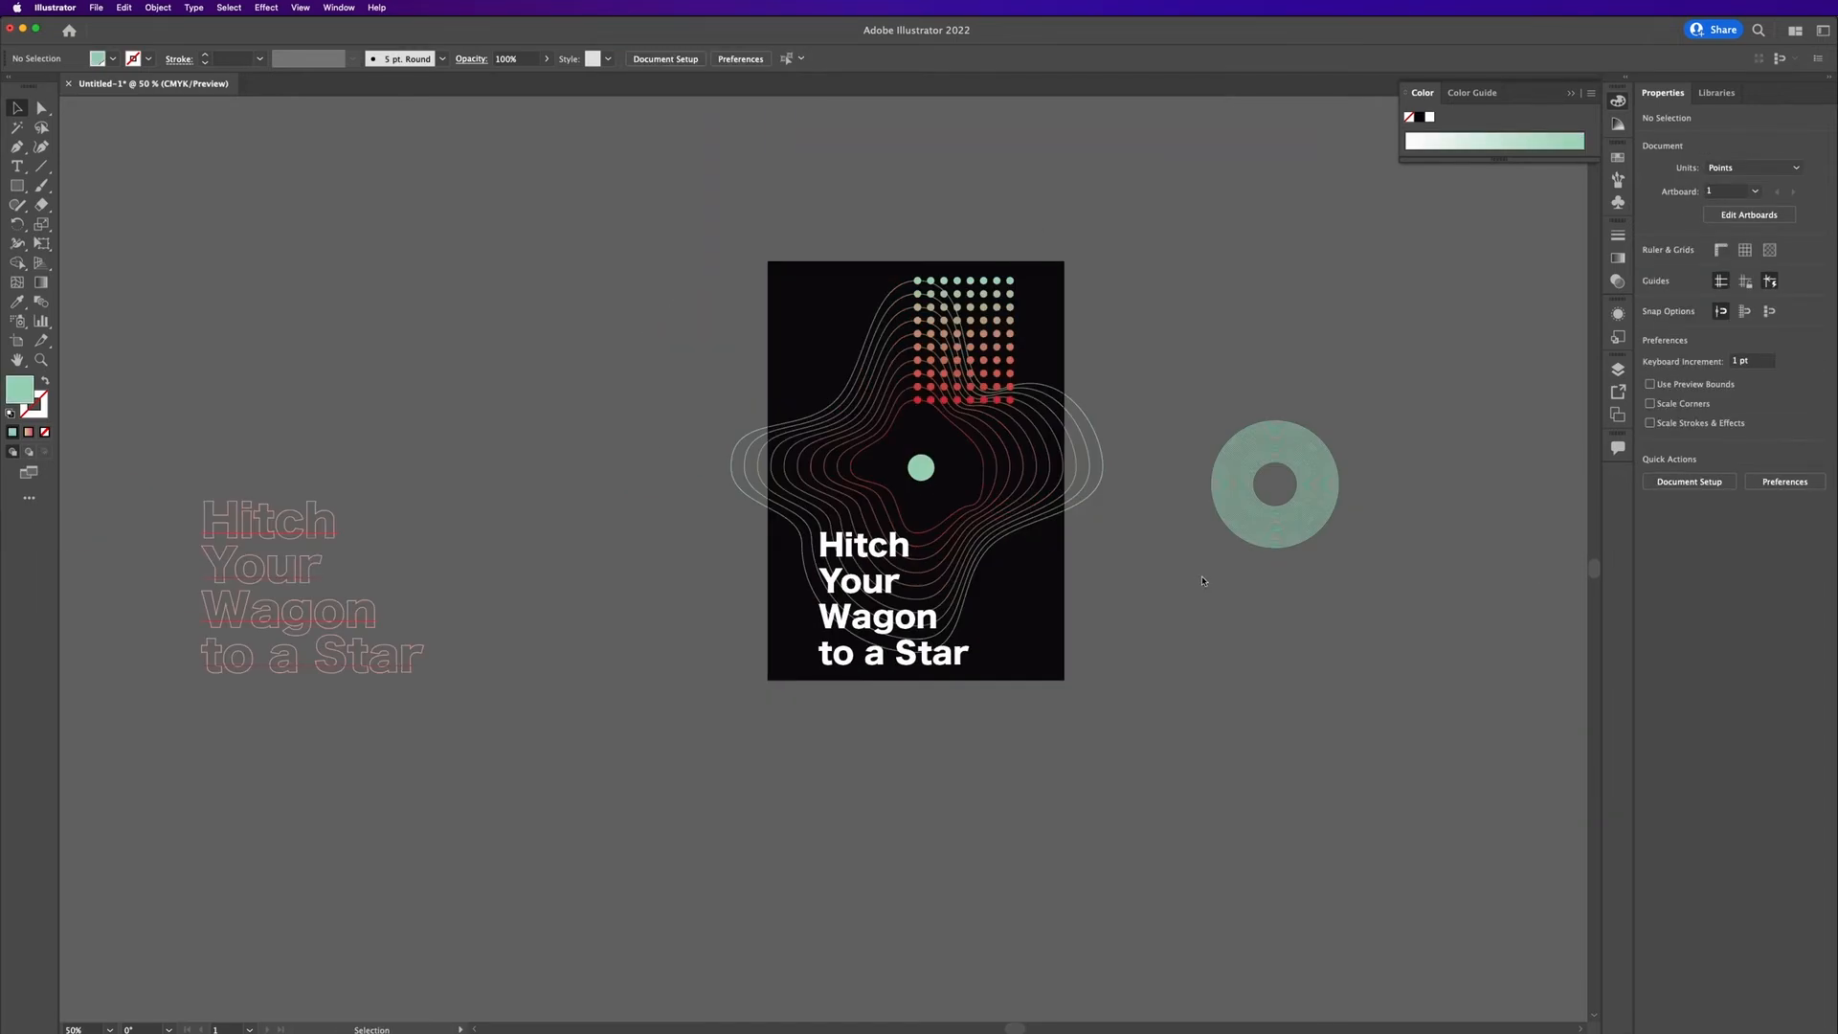
Step: Try the light pink swatch on the central circle and remove the circle from the poster
left_click(919, 469)
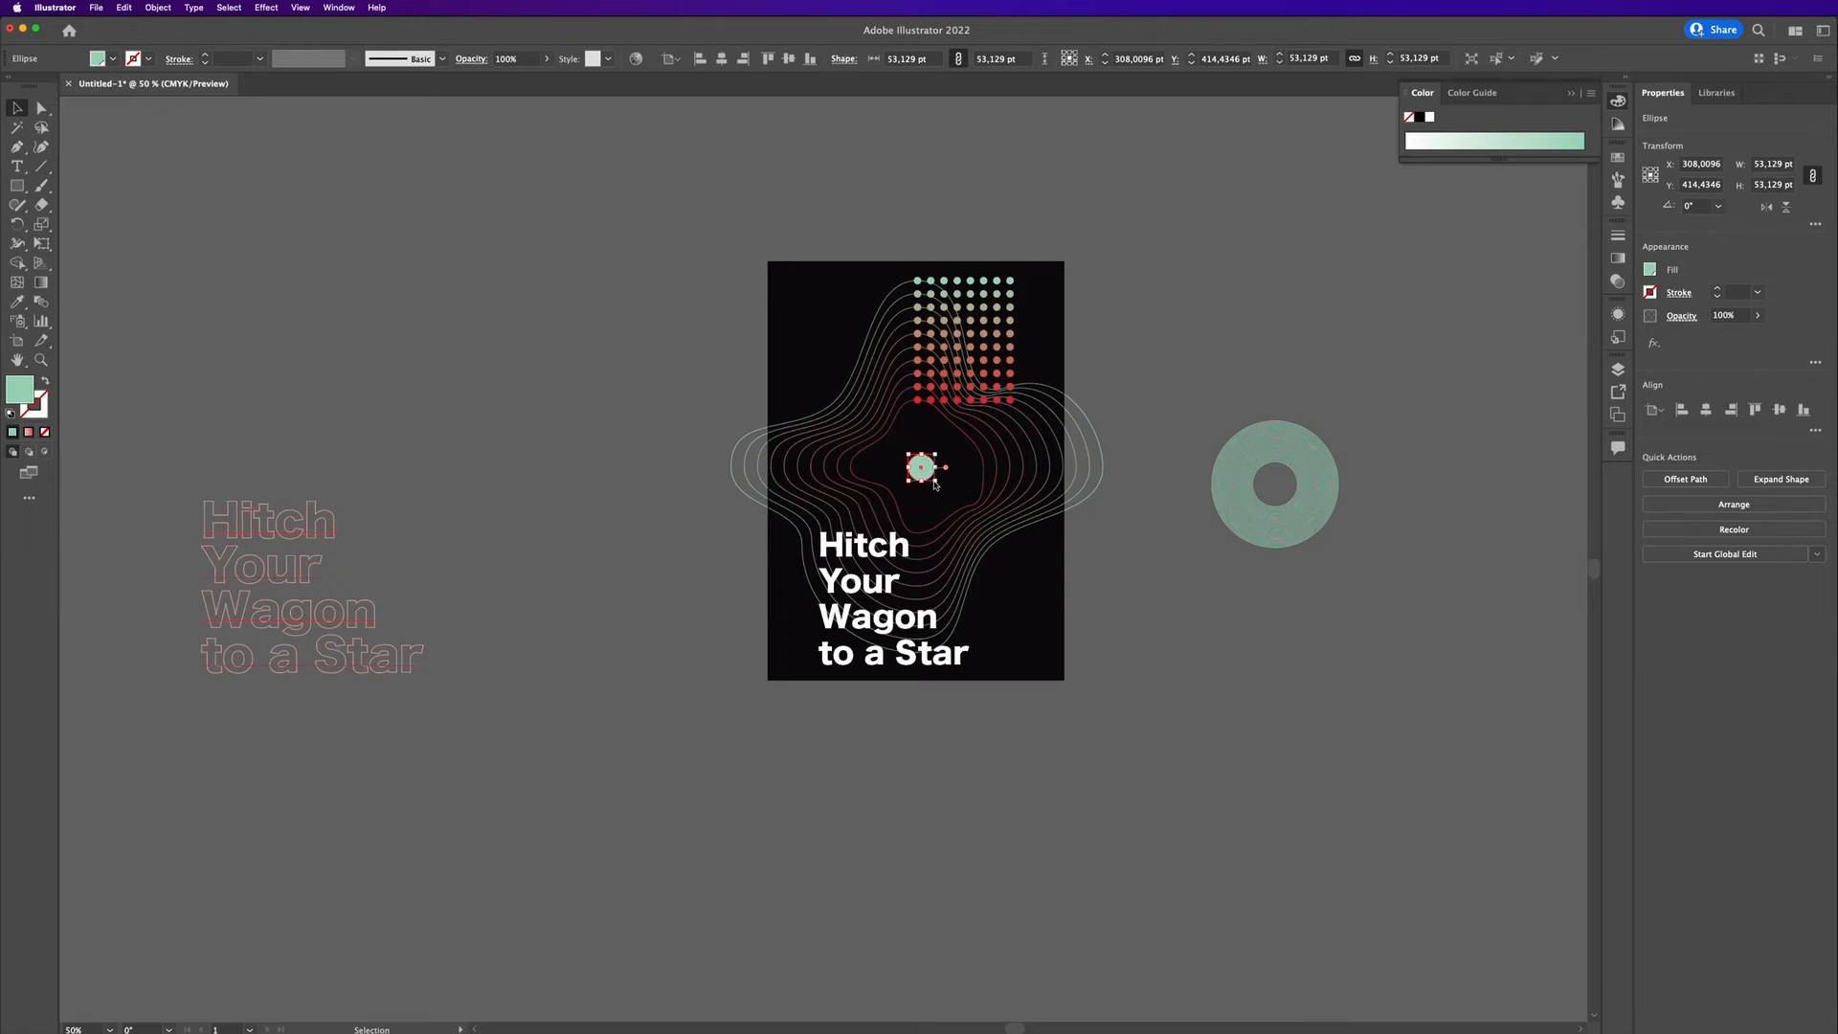
left_click(1618, 157)
left_click(1438, 272)
left_click(1149, 425)
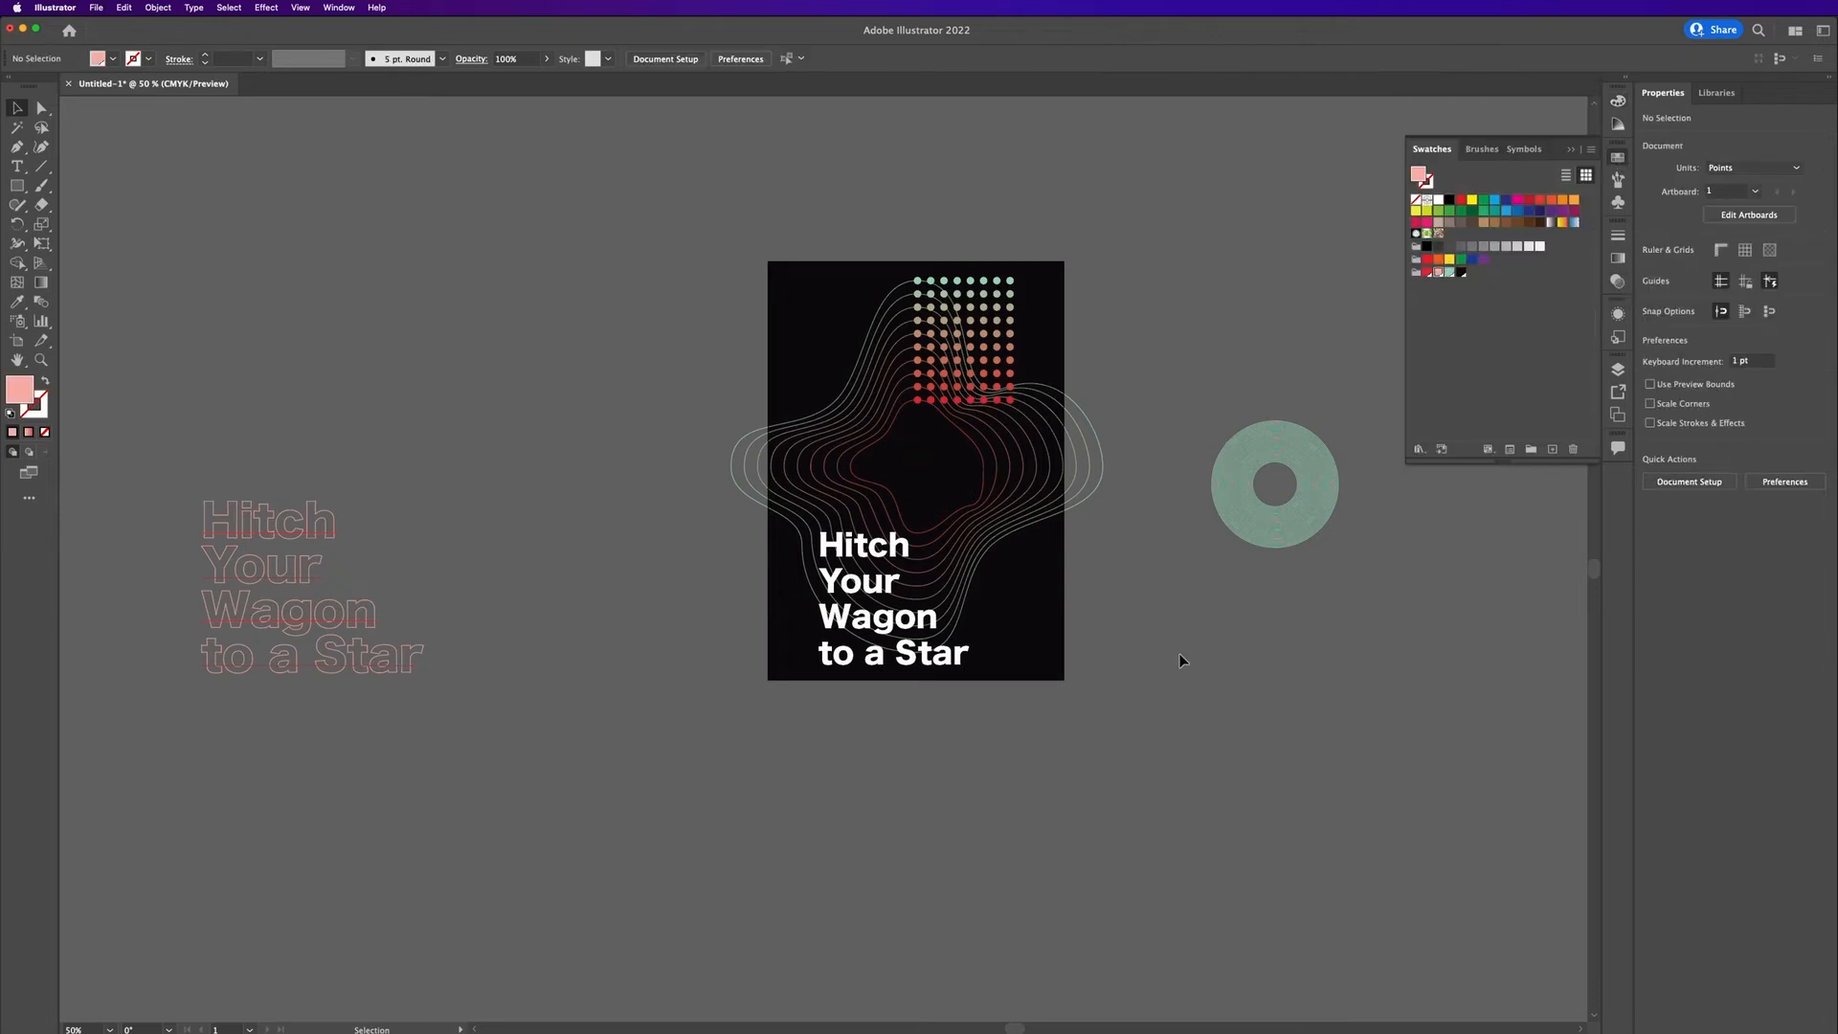
Step: Draw a 45-degree line about 85 pt wide and high inside the star contours with a light pink 6 pt stroke
scroll(962, 456, "up", 2)
left_click(39, 170)
left_click_drag(928, 430, 842, 515)
left_click(112, 59)
scroll(51, 144, "down", 3)
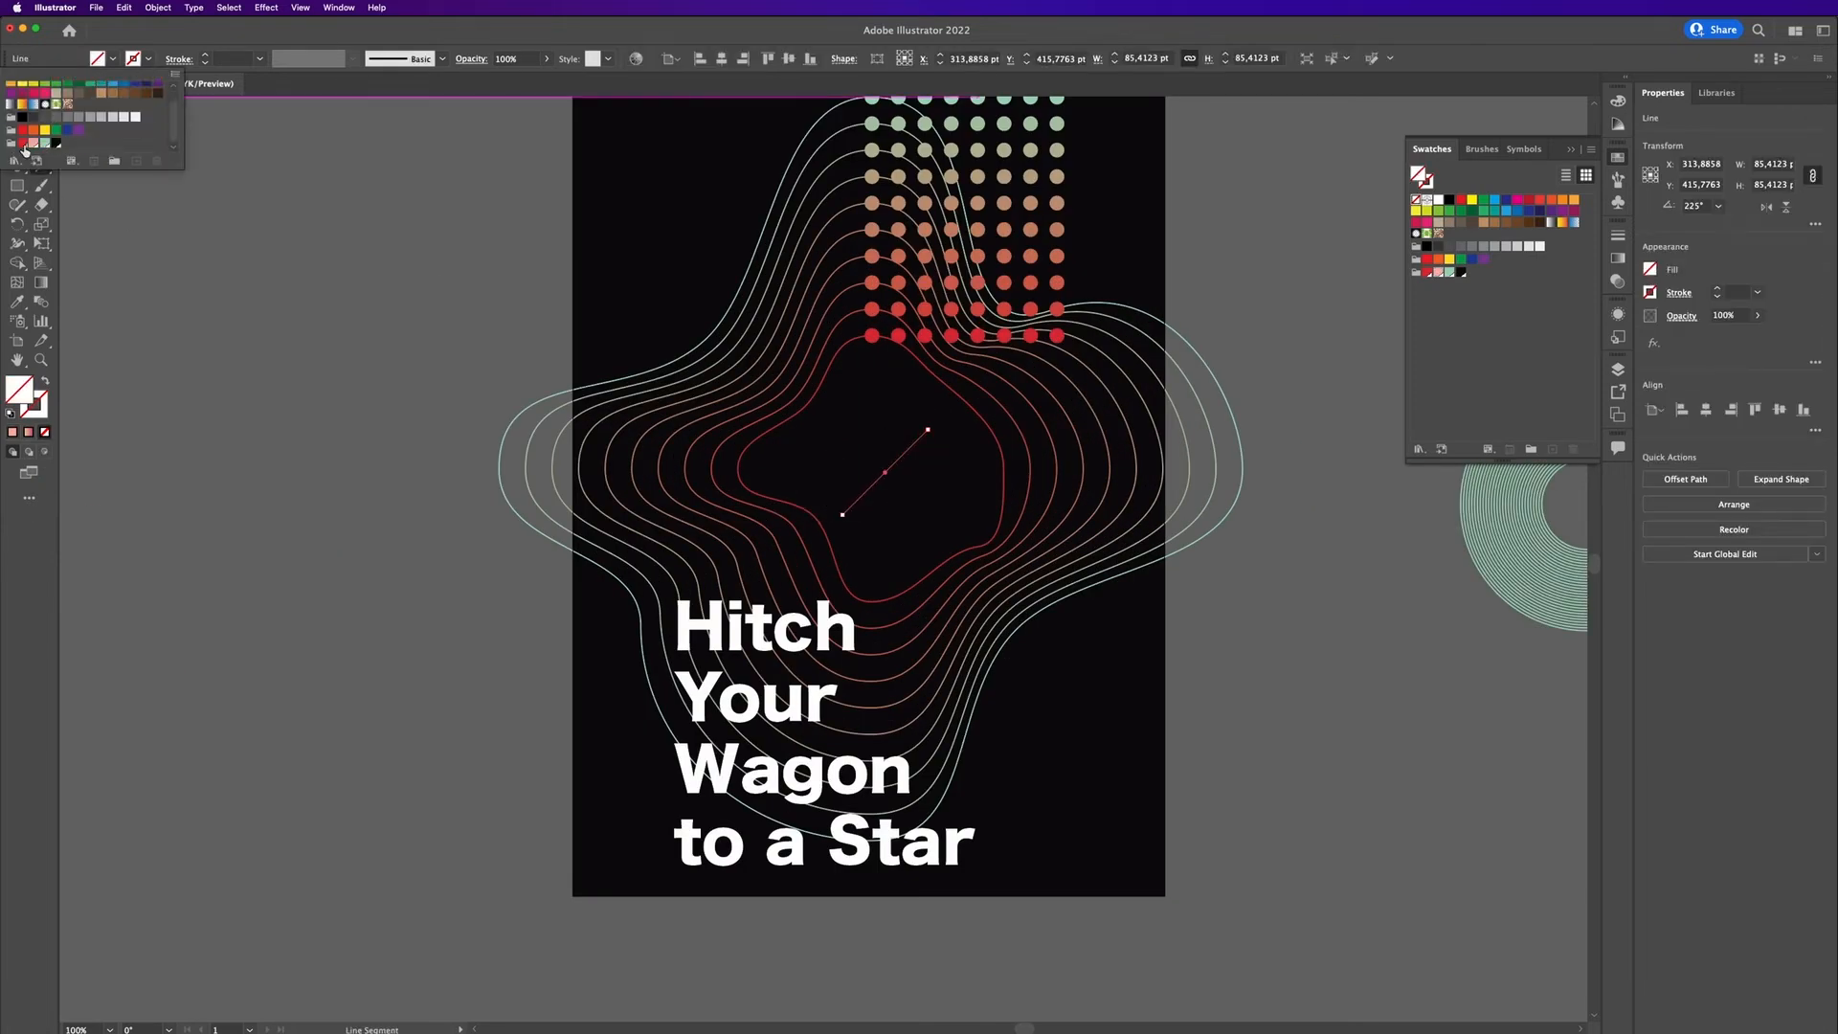
left_click(34, 143)
left_click(205, 54)
left_click(205, 55)
left_click(205, 55)
left_click(205, 55)
left_click(205, 55)
Step: Add a perpendicular copy of the pink line to form an X and scale the X down
left_click(19, 109)
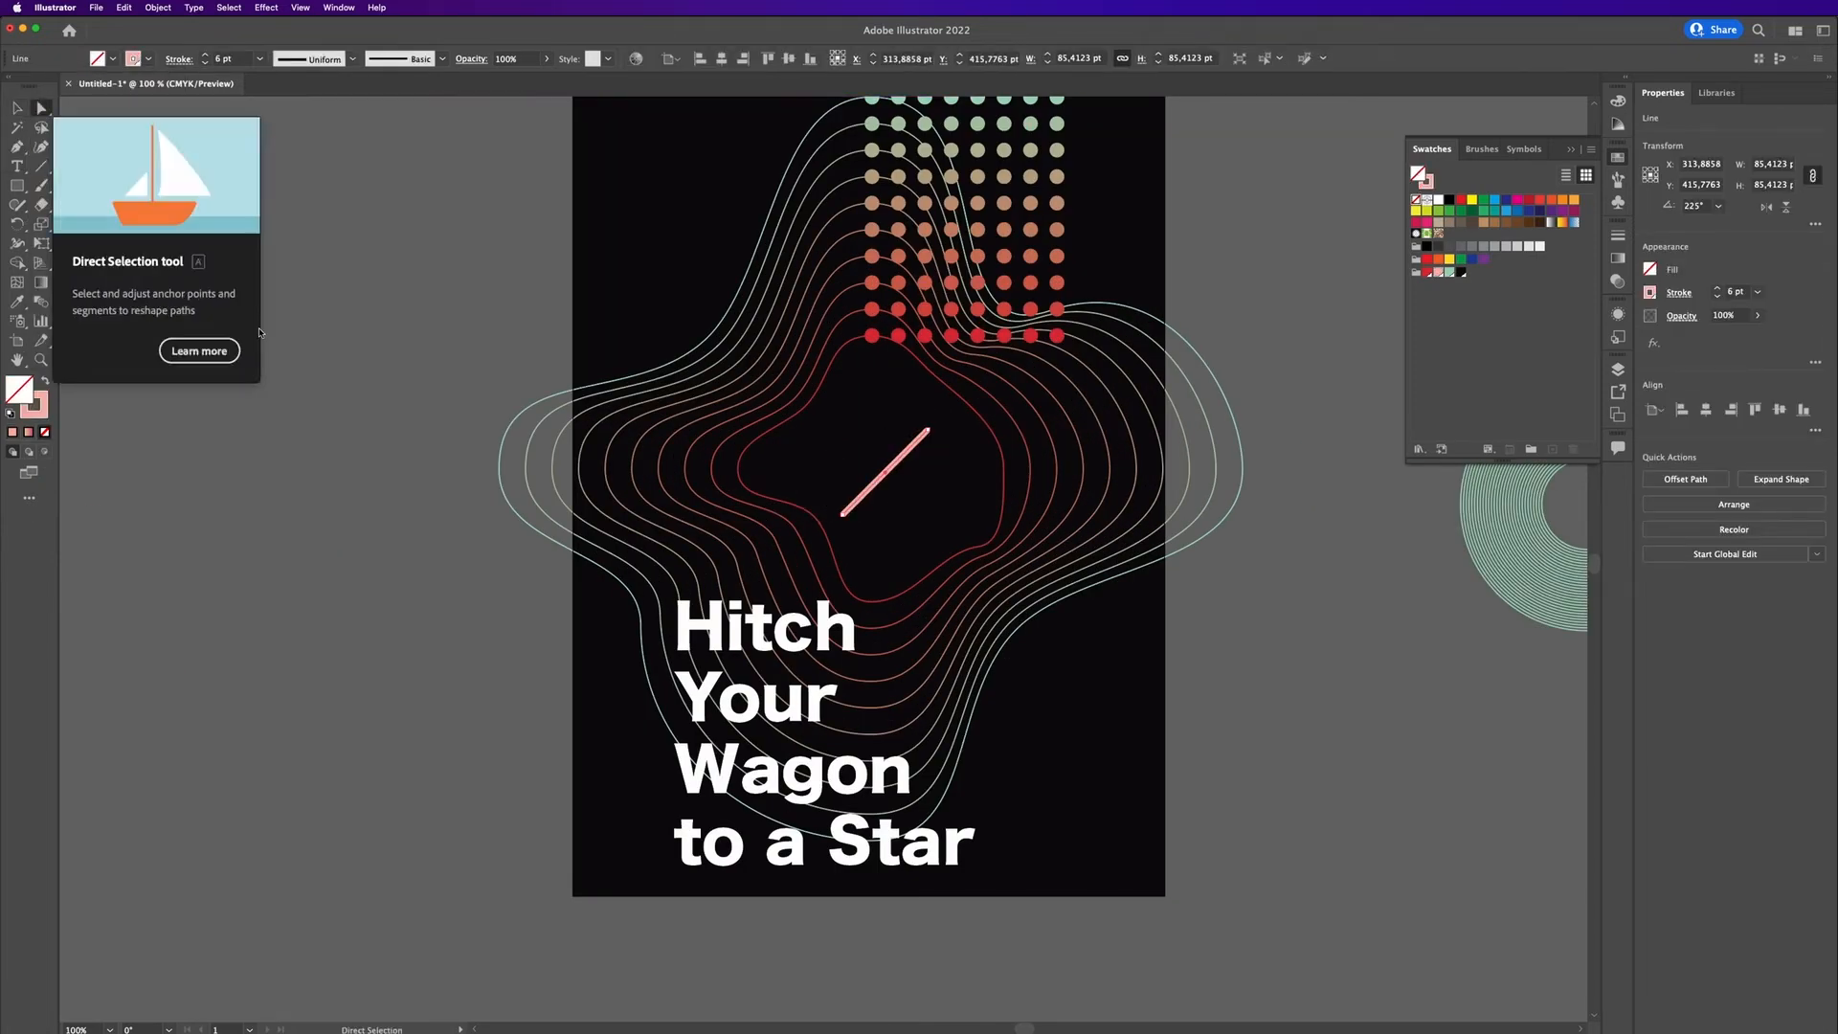
mouse_move(897, 470)
left_mouse_down()
mouse_move(887, 460)
mouse_move(914, 492)
left_mouse_up()
left_click(1017, 513)
left_click(894, 481)
left_click(911, 425, "shift")
left_click_drag(917, 419, 907, 430)
left_click(934, 548)
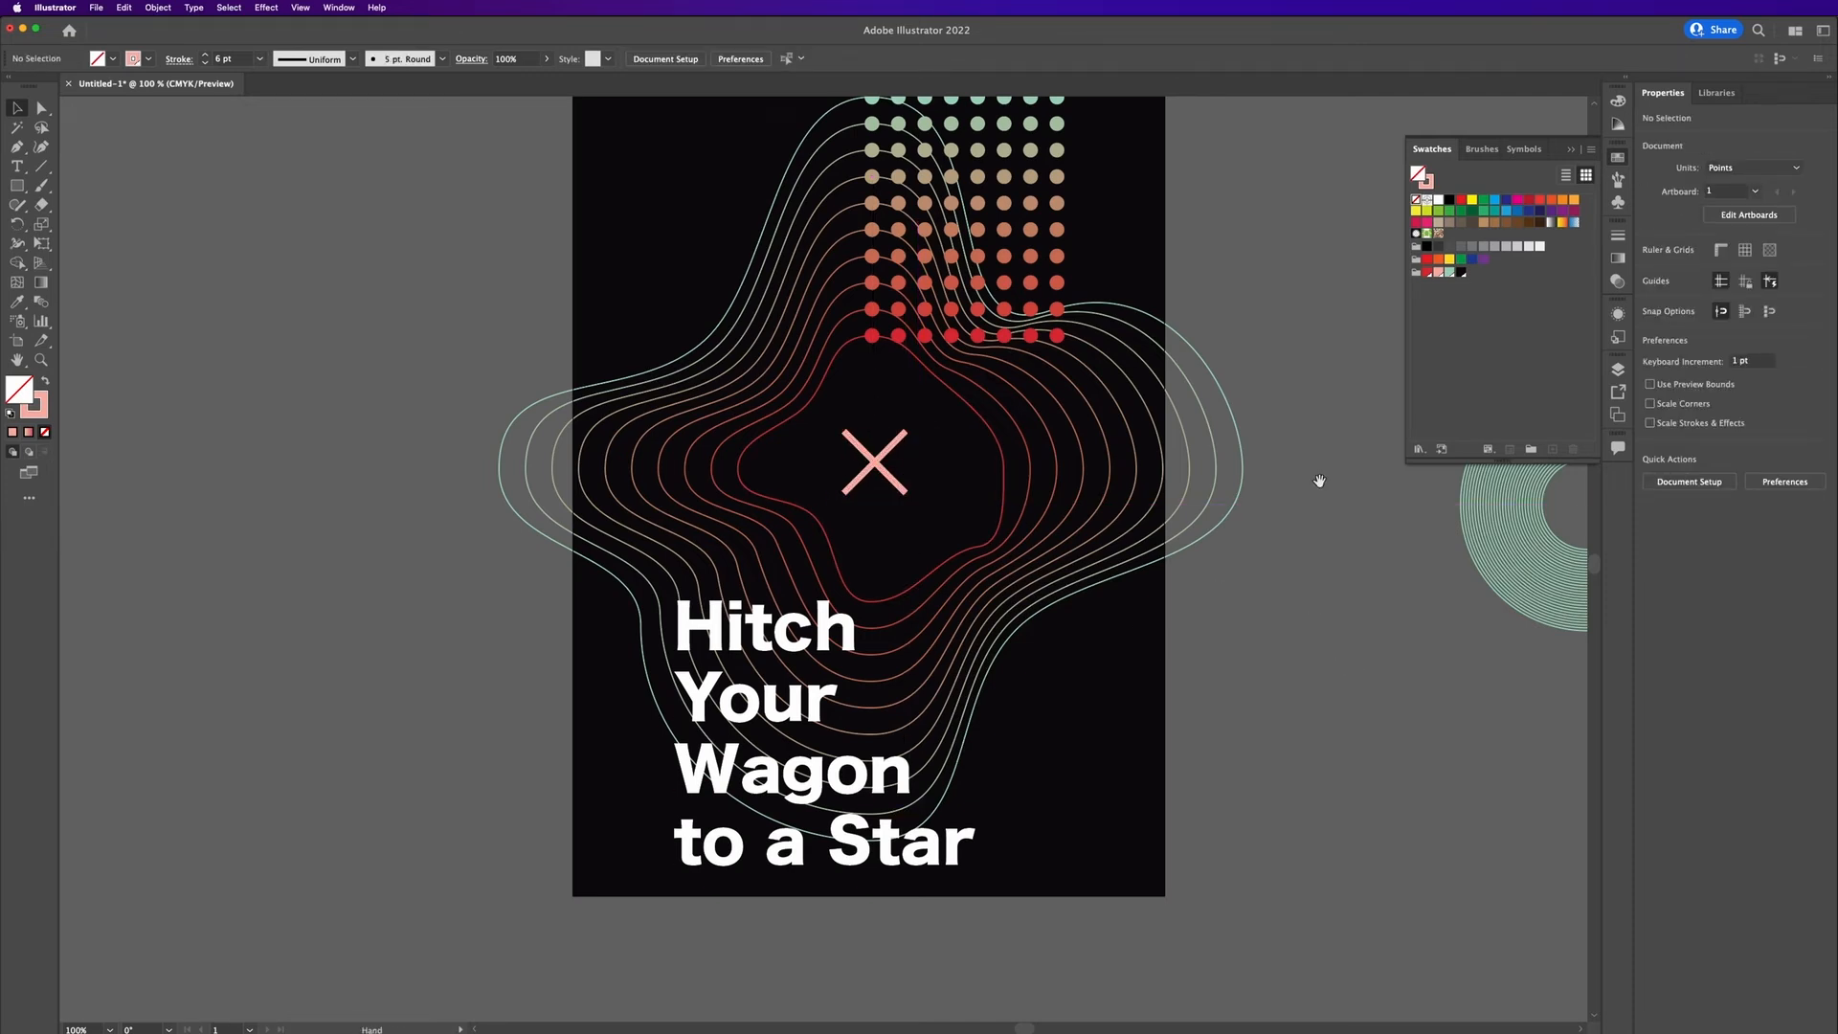
Step: Center the pink X horizontally and vertically on the poster
left_click_drag(1319, 480, 1395, 578)
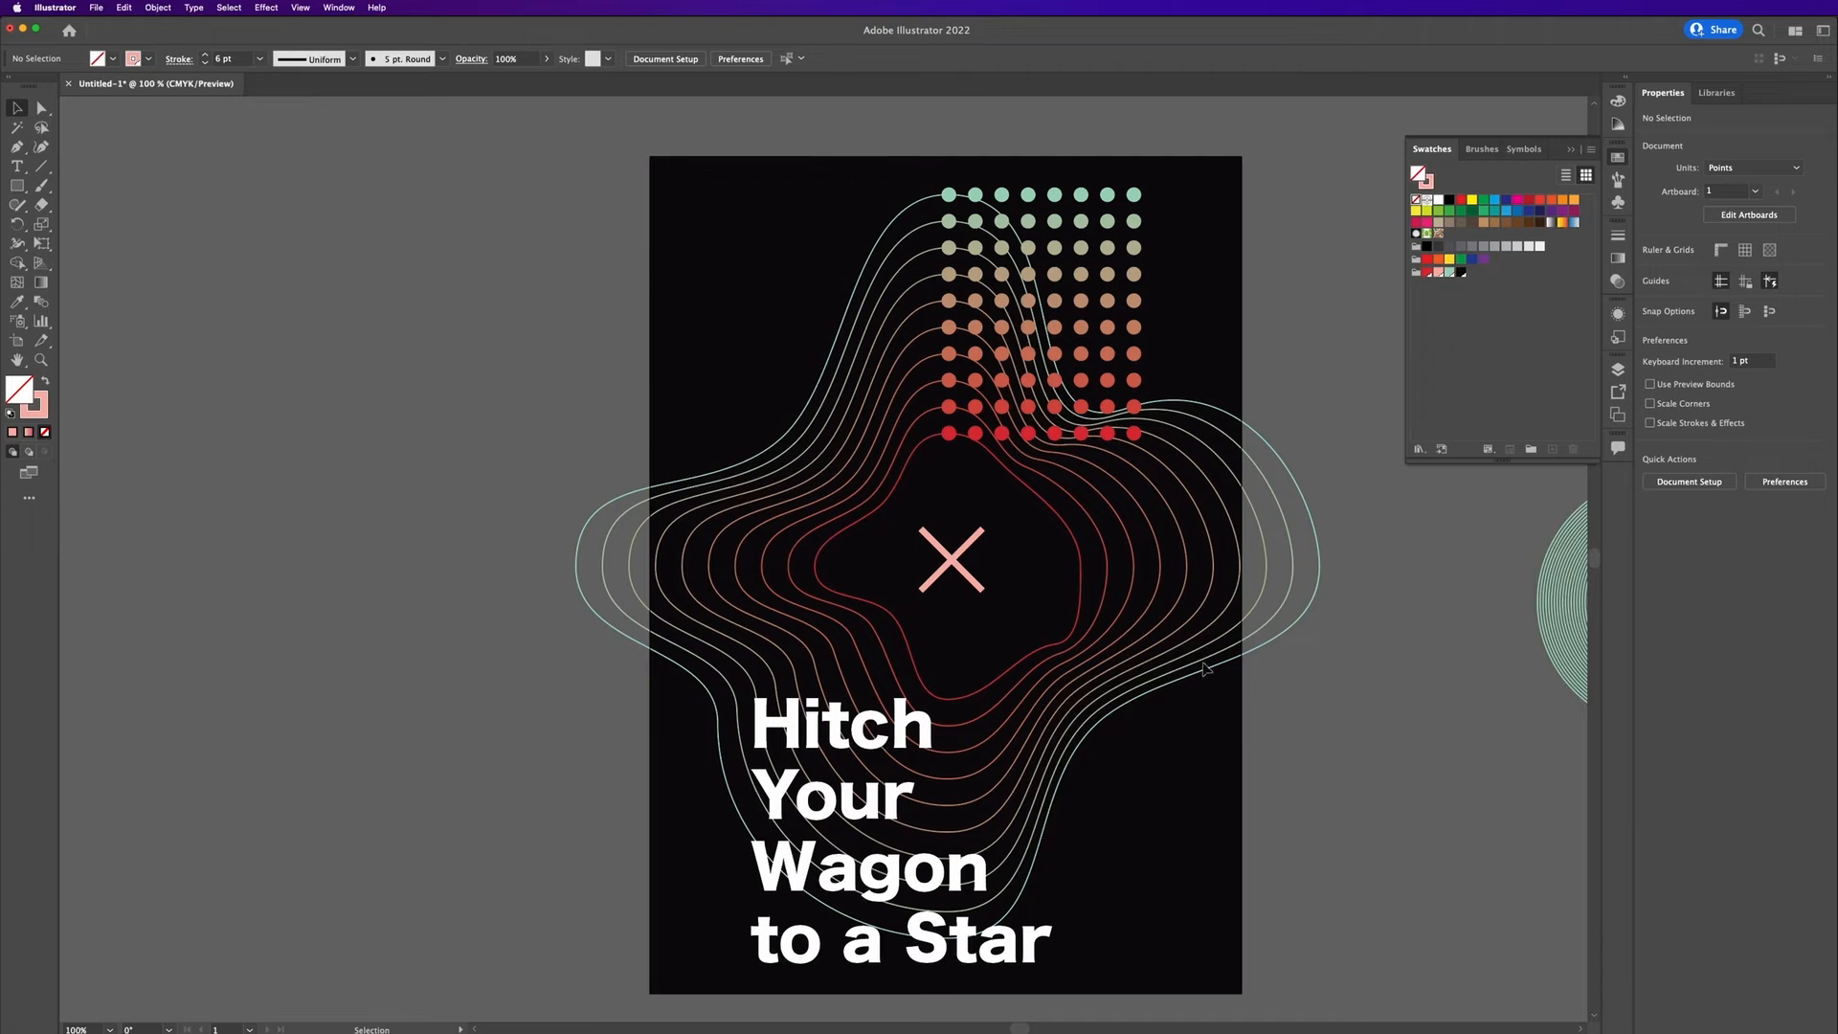
left_click(964, 586)
left_click(723, 60)
left_click(789, 59)
left_click(957, 543)
scroll(958, 543, "down", 3)
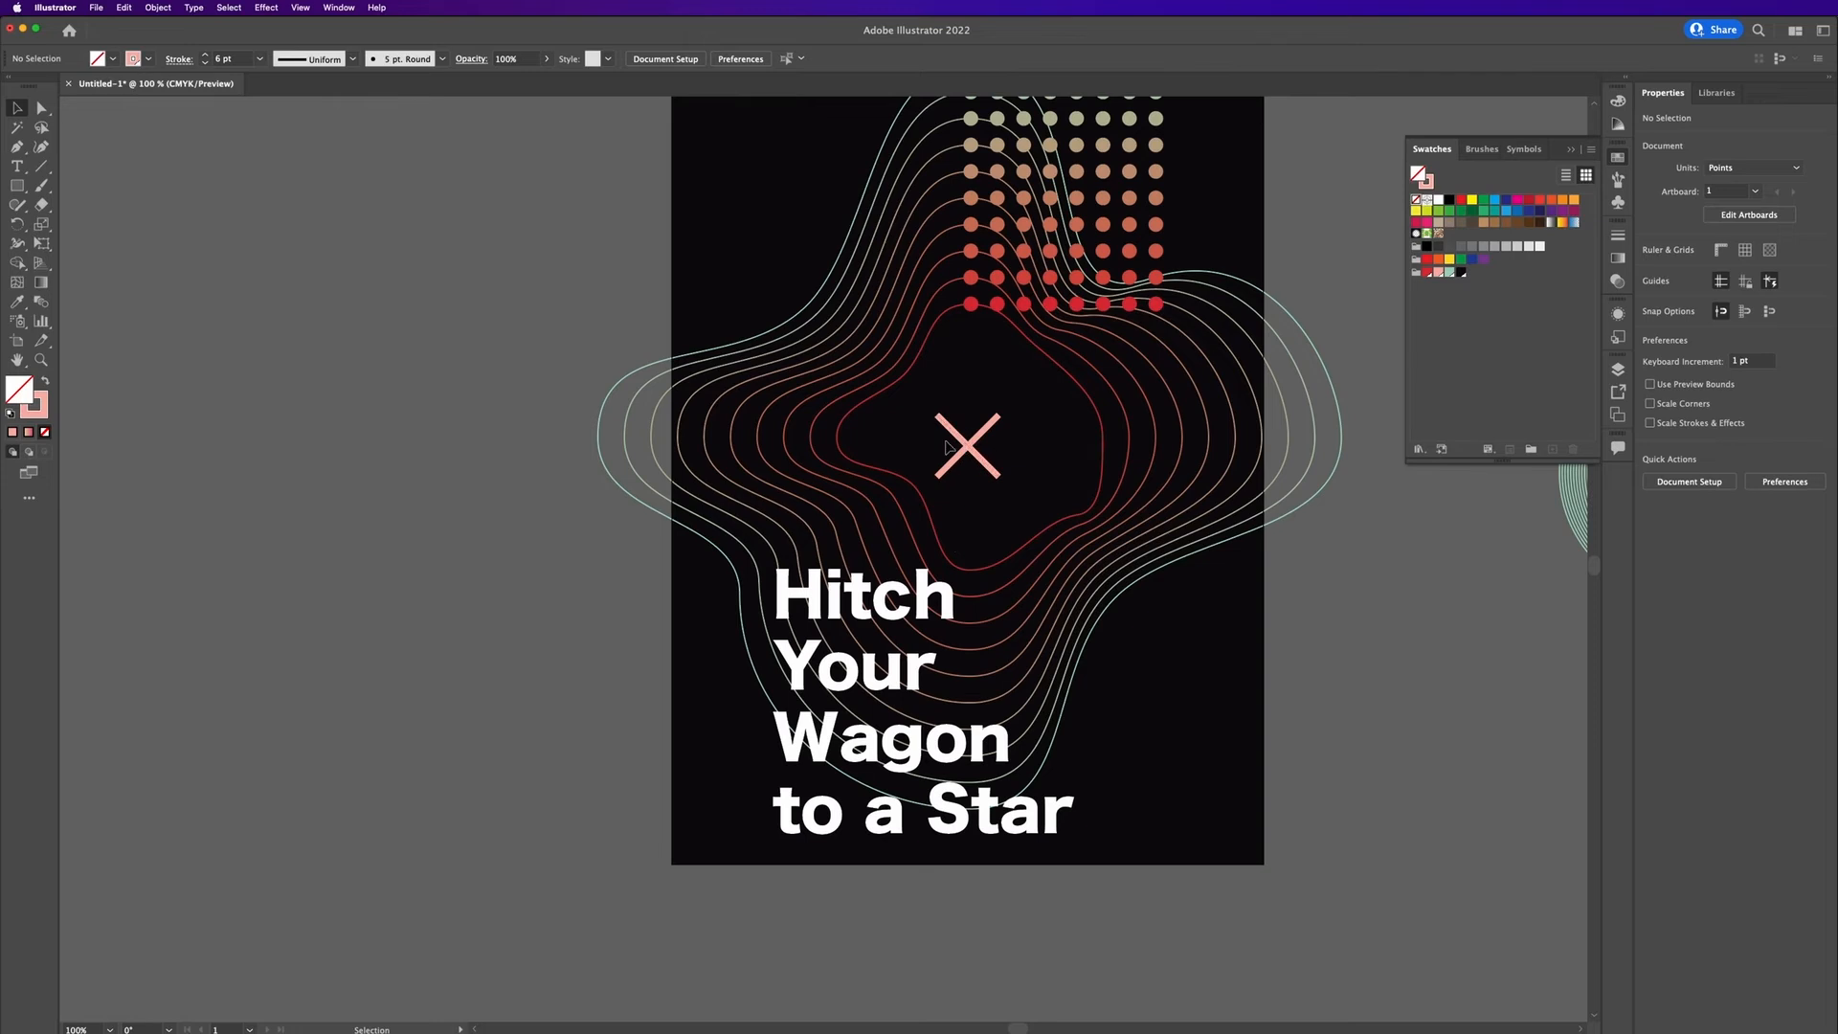
key("super+minus")
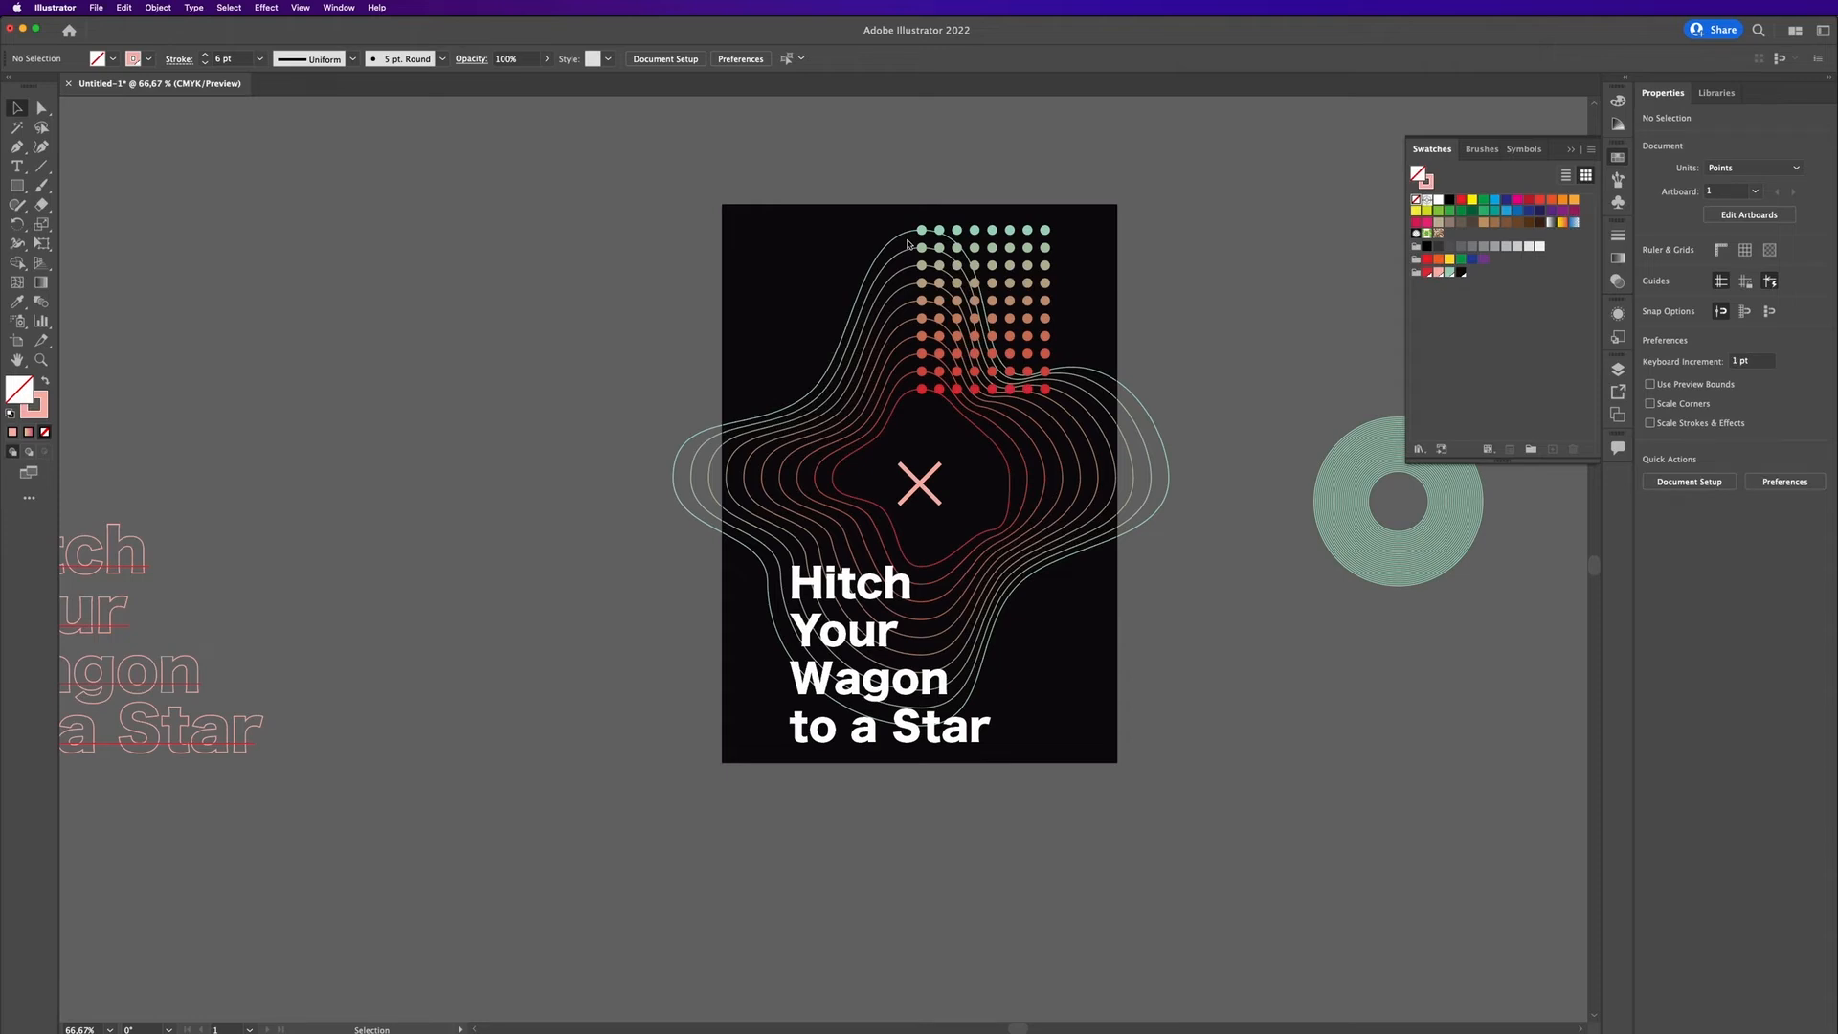
Step: Draw a circle beside the poster's lower right and swap its pink stroke to a pink fill
left_click(17, 186)
left_click(96, 222)
mouse_move(1037, 618)
left_mouse_down()
mouse_move(1163, 743)
mouse_move(1296, 757)
left_mouse_up()
key("shift+x")
key("v")
key("super+shift+a")
Step: Cut the circle into a left-facing semicircle by subtracting an overlapping rectangle with Minus Front
left_click_drag(17, 186, 96, 185)
left_click_drag(1401, 644, 1281, 863)
key("v")
left_click(1250, 752, "shift")
left_click(1680, 480)
Step: Move the semicircle onto the poster's lower right, beside the title, and adjust its size
left_click_drag(1256, 729, 1061, 678)
key("e")
left_click_drag(1085, 615, 1070, 646)
key("v")
left_click_drag(1236, 683, 1384, 601)
Step: Layer a pink semicircle about 43 by 86 pt over the straight edge of a larger mint one, vertically centered with it
left_click(1214, 598)
left_click_drag(1214, 599, 1260, 532)
key("super+f")
left_click_drag(1219, 566, 1237, 531)
left_click_drag(1120, 651, 1099, 648)
right_click(1153, 650)
left_click_drag(1163, 580, 1150, 640)
left_click(1321, 901)
left_click(1101, 640, "shift")
left_click(883, 58)
left_click(1353, 702)
left_click(1141, 637)
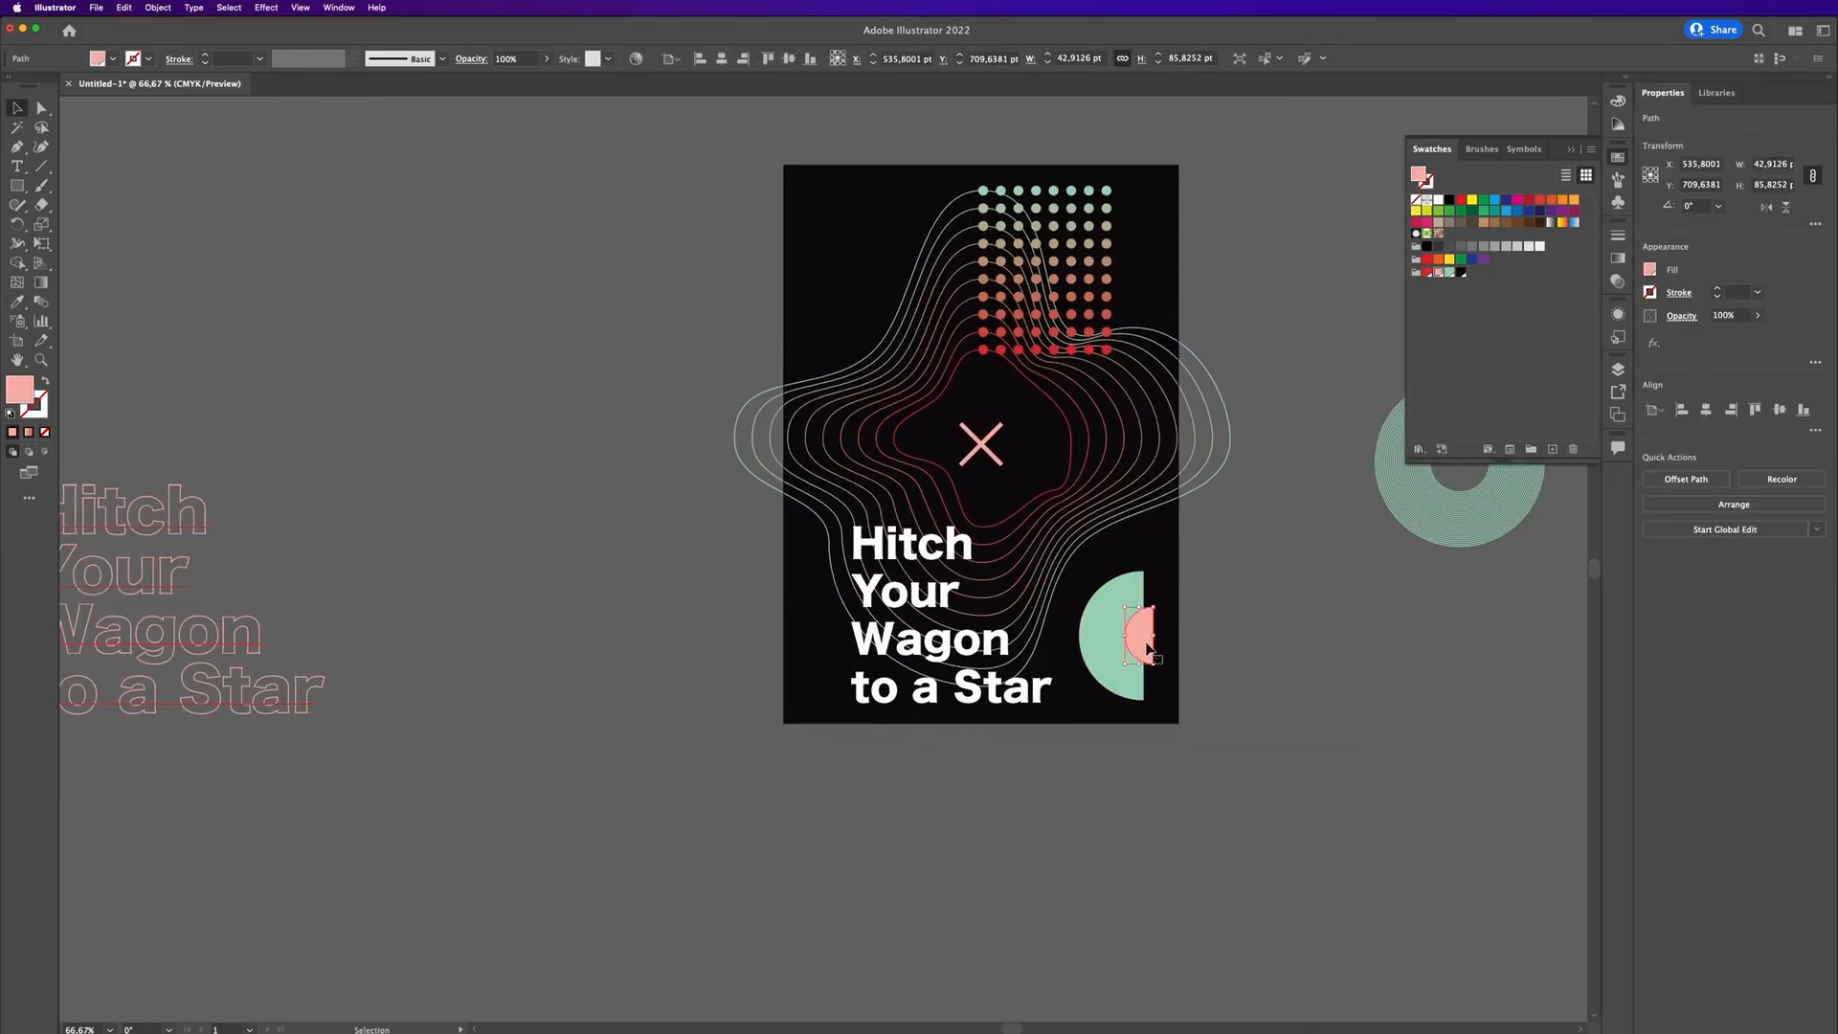
Step: Try an effect on the small pink semicircle
left_click(266, 7)
mouse_move(421, 301)
left_click(489, 290)
left_click_drag(888, 514, 894, 513)
left_click(989, 550)
Step: Delete the small pink semicircle and place the mint semicircle back at the poster's lower right, beside the title
left_click(1186, 636)
left_click_drag(1101, 637, 1319, 654)
left_click(1141, 636)
mouse_move(1125, 663)
left_mouse_down()
mouse_move(1098, 718)
mouse_move(1131, 634)
left_mouse_up()
key("Delete")
left_click_drag(1335, 666, 1145, 654)
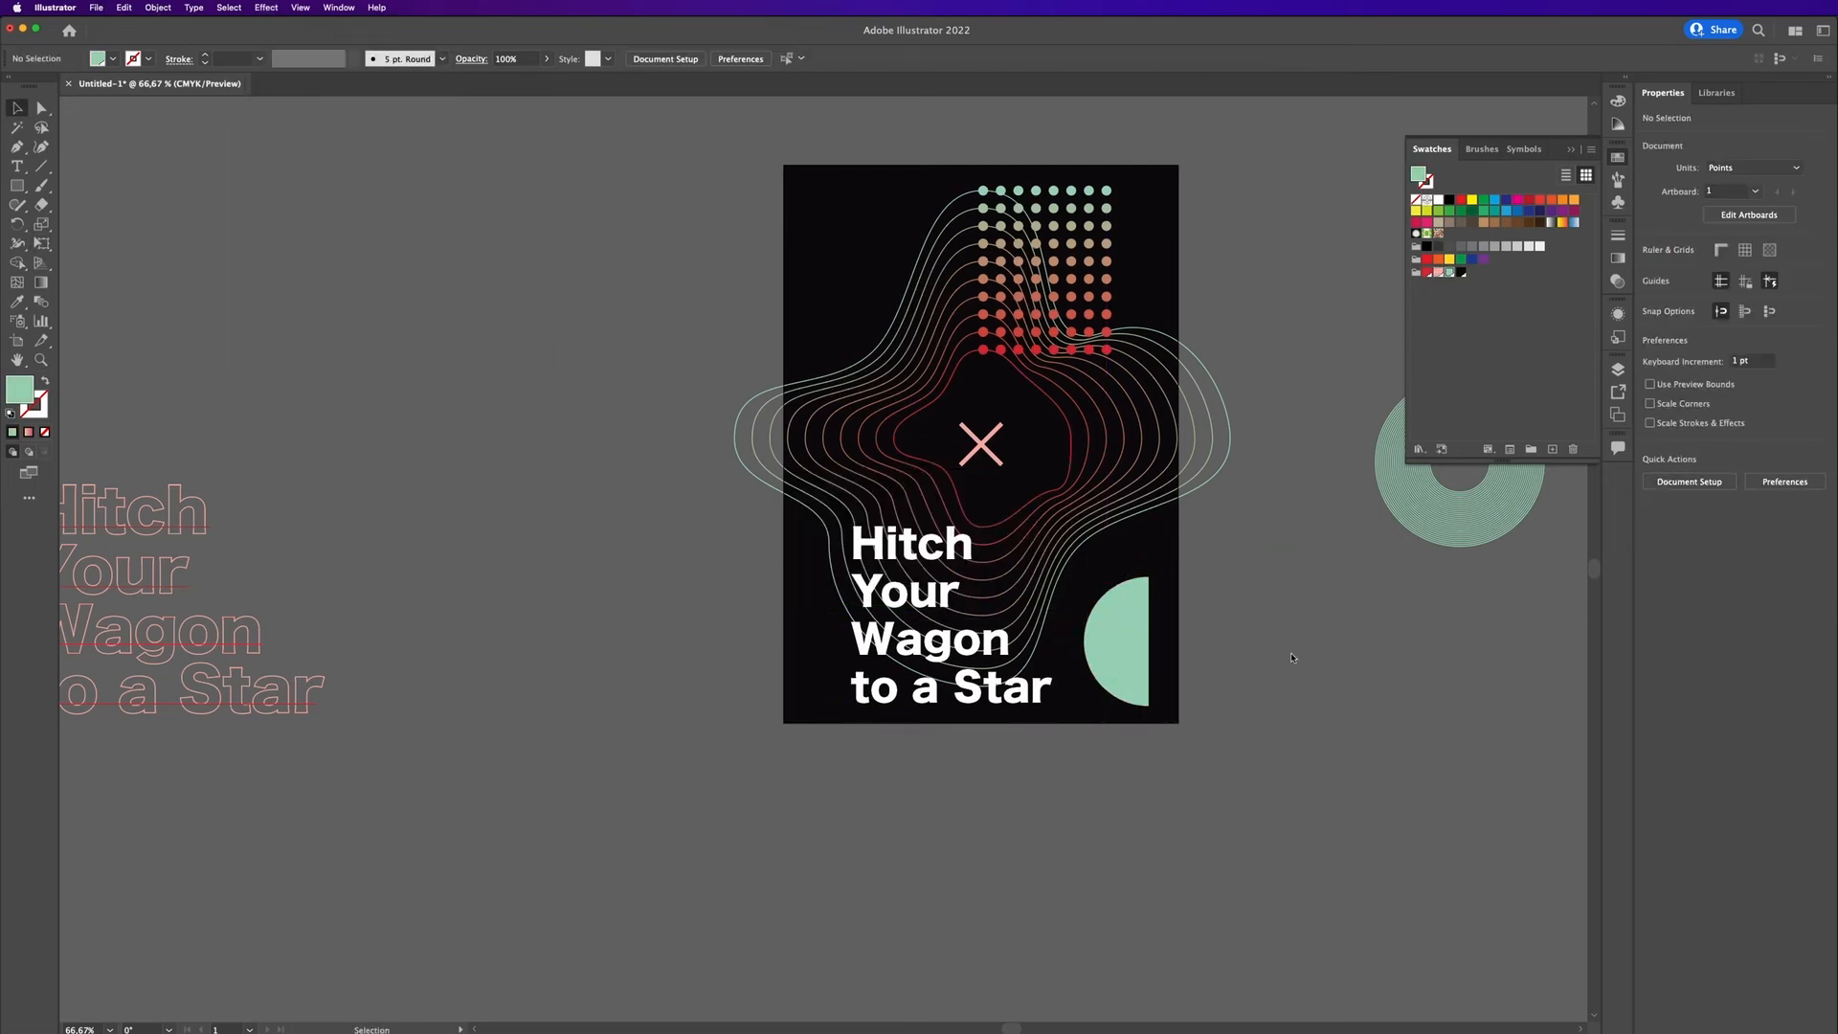
Step: Delete the mint semicircle at the poster's lower right and try moving the outlined title copy
key("Delete")
left_click(226, 653)
left_click_drag(328, 759, 648, 754)
left_click(1053, 705)
left_click_drag(1053, 704, 585, 688)
Step: Try a tall, narrow filled rectangle stacked behind the artwork down the poster's middle, and delete it
key("m")
mouse_move(880, 193)
left_mouse_down()
mouse_move(1016, 362)
mouse_move(749, 678)
mouse_move(765, 684)
mouse_move(747, 294)
mouse_move(937, 478)
mouse_move(936, 727)
left_mouse_up()
key("shift+x")
right_click(892, 697)
mouse_move(957, 935)
left_click(1082, 937)
left_click(1248, 673)
scroll(1249, 673, "right", 1)
left_click(1255, 705)
left_click(976, 732)
key("Delete")
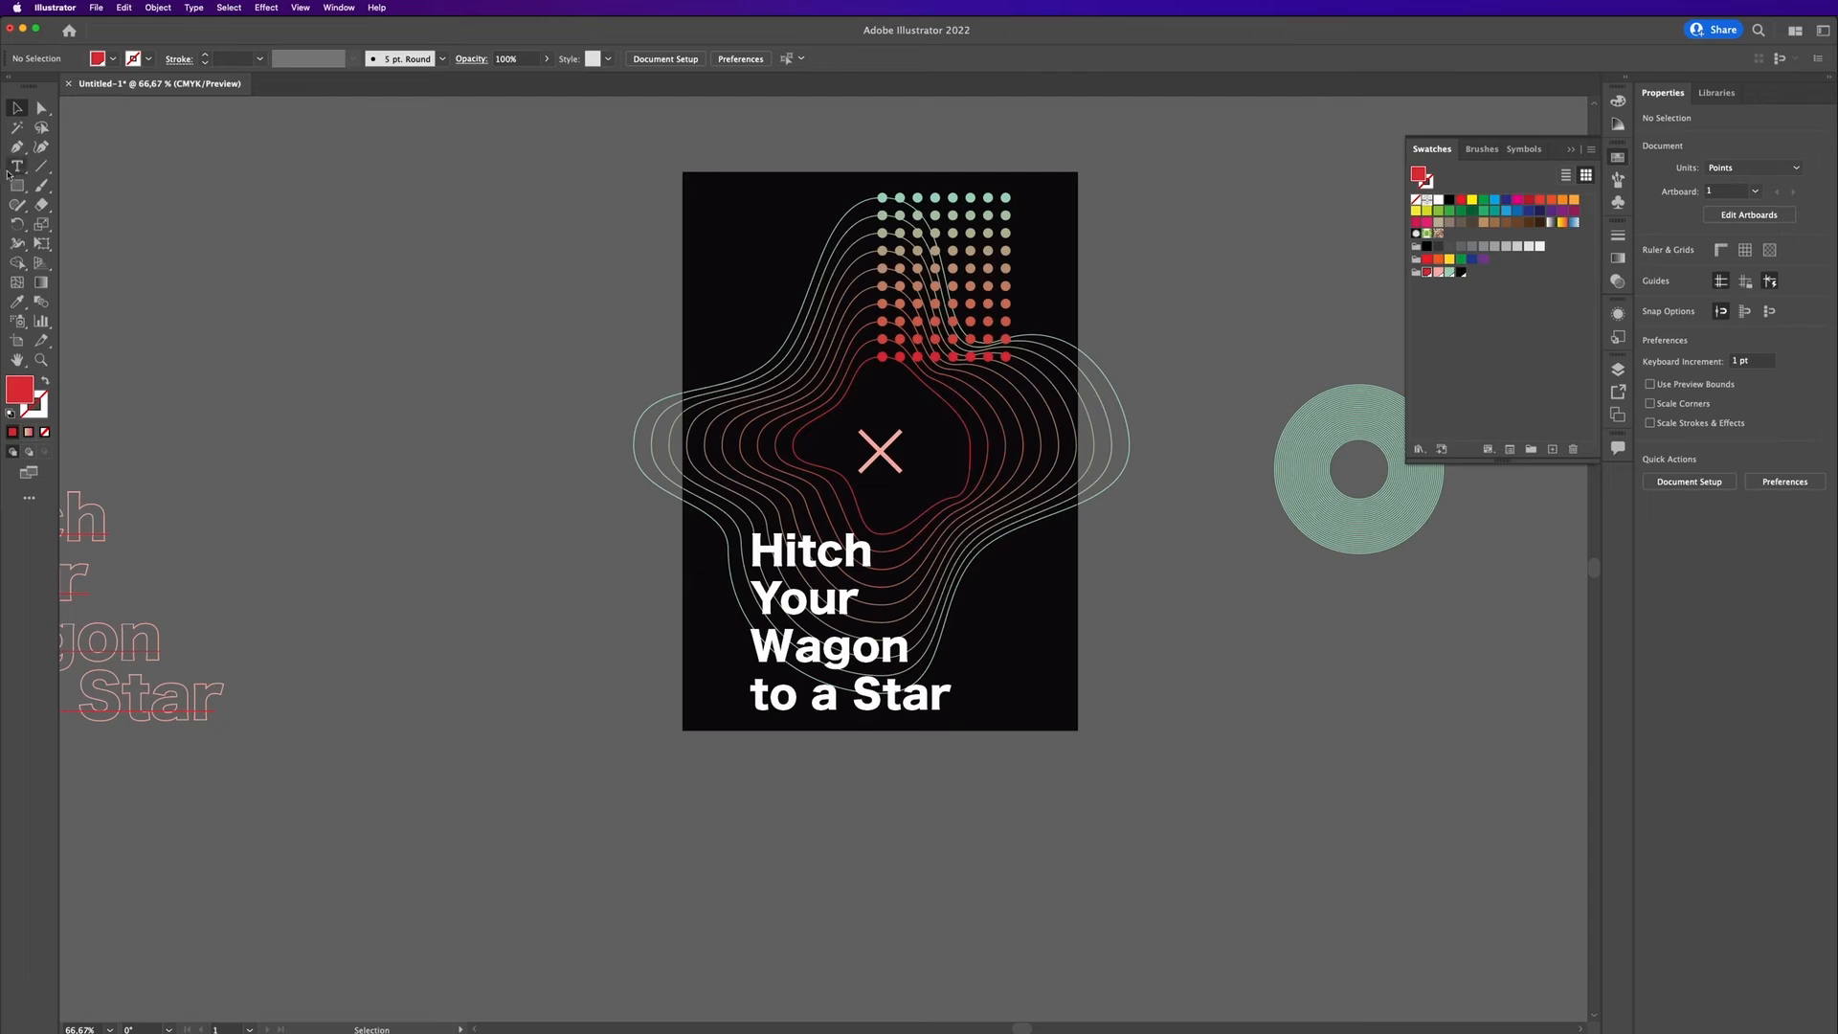
Step: Try adding an extra shape over the poster's upper left and resizing and reshaping it
left_click_drag(777, 353, 269, 188, "alt")
left_click_drag(628, 537, 134, 134)
left_click_drag(607, 264, 721, 245)
left_click_drag(790, 453, 706, 529)
left_click_drag(733, 276, 774, 256)
left_click_drag(764, 514, 714, 547)
left_click_drag(696, 343, 701, 340)
key("a")
left_click(707, 177)
key("v")
left_click(777, 233)
left_click_drag(709, 176, 770, 230)
key("a")
left_click_drag(622, 342, 636, 353)
key("v")
Step: Try a pink stroke on the extra shape at the poster's top, and delete the shape
left_click(1210, 134)
left_click(752, 157)
key("a")
left_click(751, 157)
key("v")
key("a")
key("x")
left_click(1618, 102)
left_click(1617, 158)
left_click(1438, 272)
key("v")
left_click(1191, 181)
left_click(754, 152)
key("Delete")
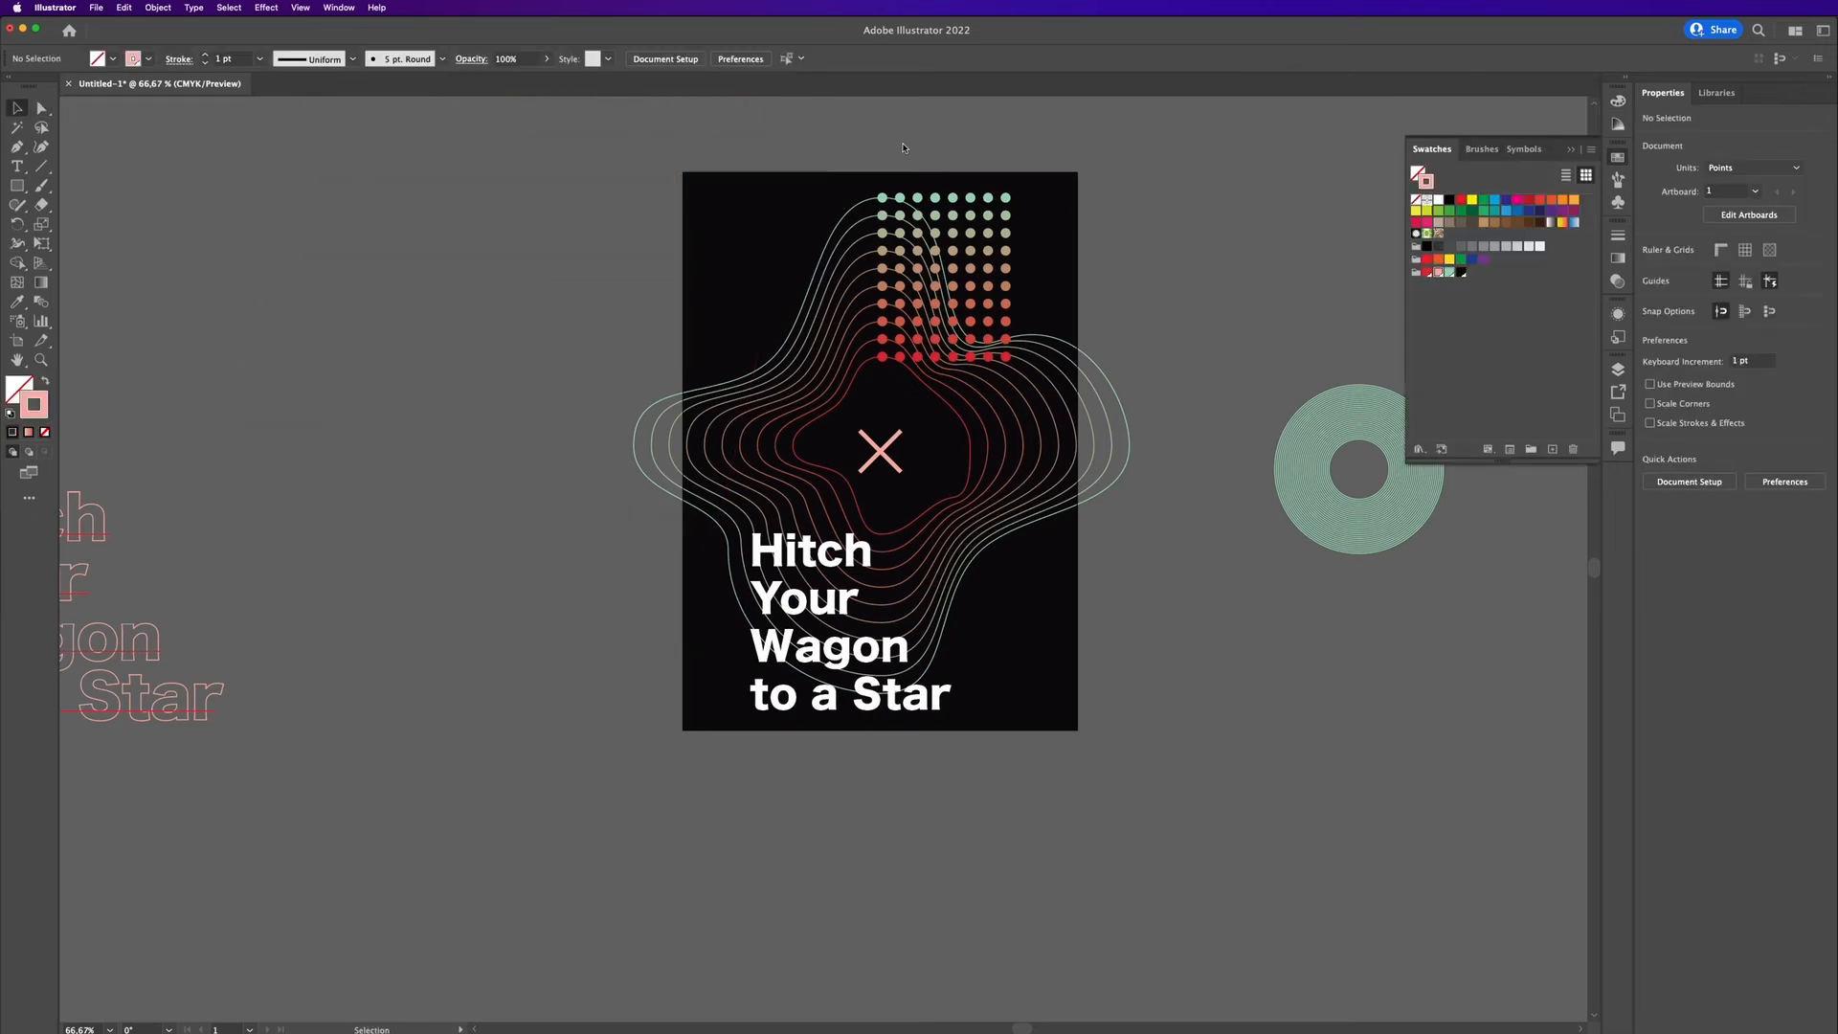
Step: Try placing a new 60 pt text line beside the poster's lower right corner
left_click_drag(808, 694, 977, 809)
key("Delete")
key("t")
left_click(1133, 718)
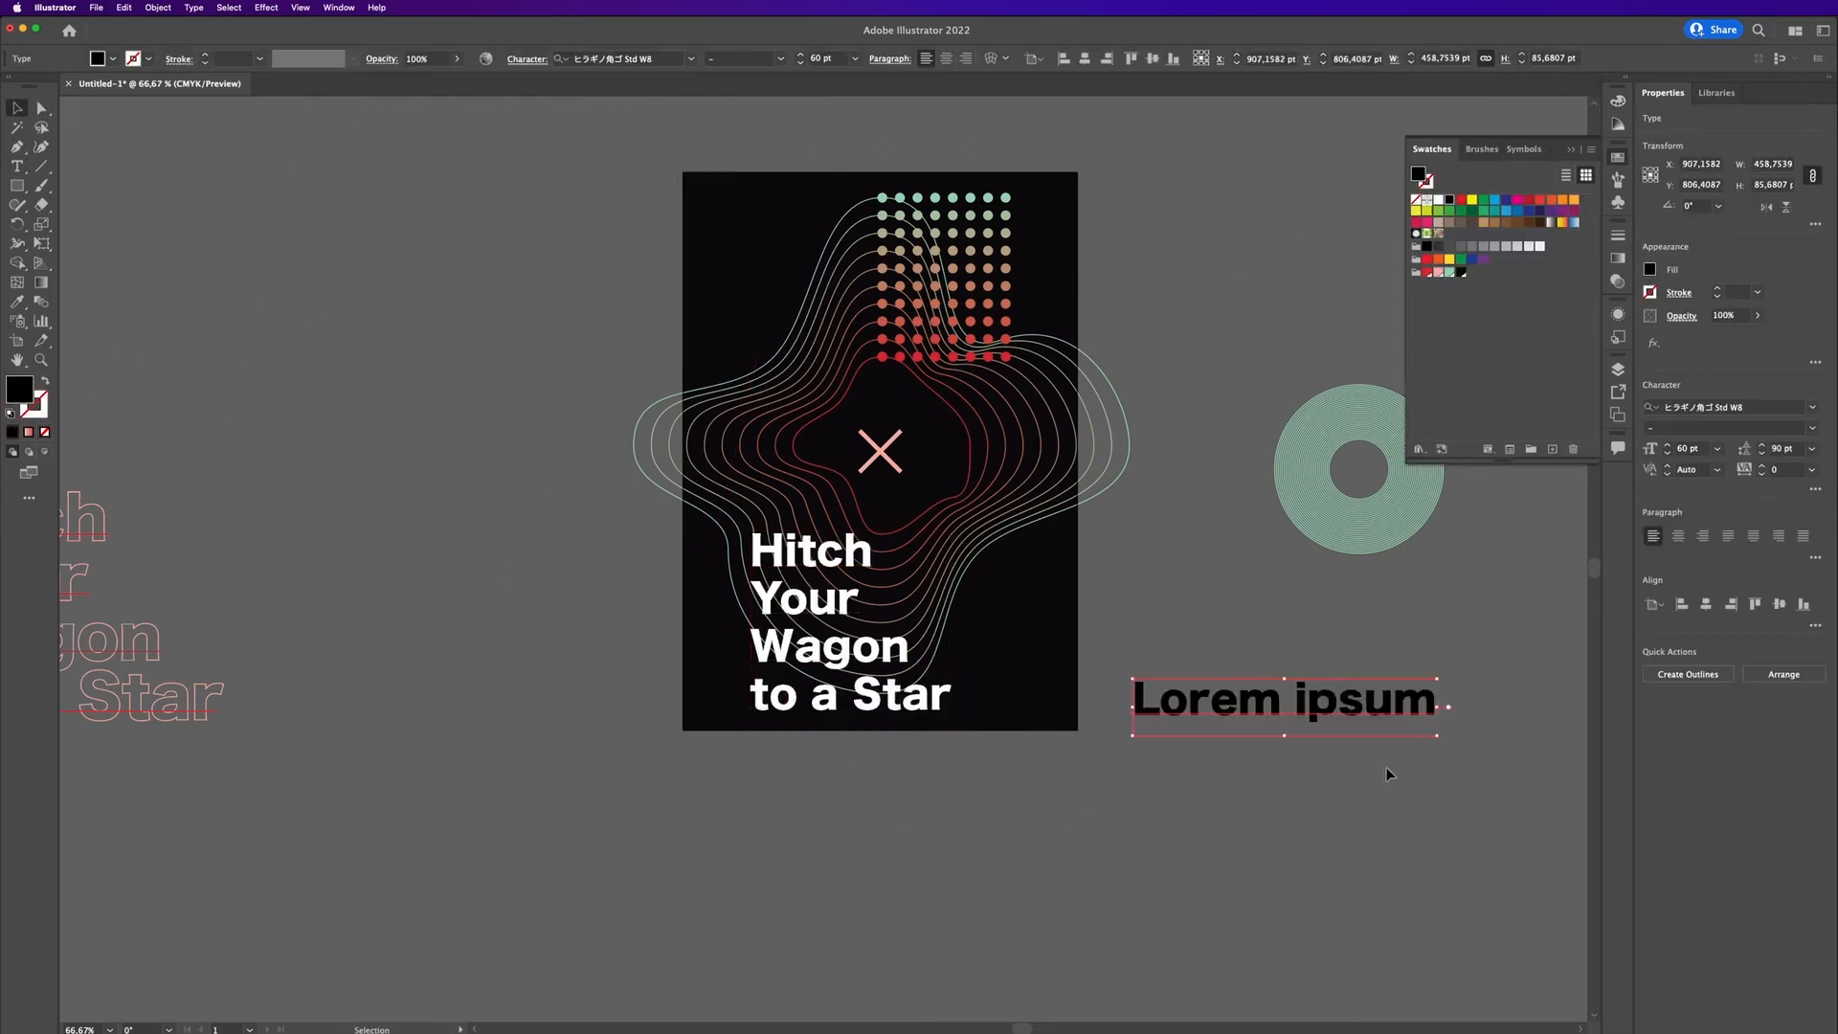
Step: Duplicate the white title outside the poster's lower right and remove line breaks so it reads "Hitch Your Wagon / to a Star"
left_click_drag(820, 696, 1169, 861)
double_click(1108, 772)
key("BackSpace")
left_click(1107, 768)
key("BackSpace")
key("super+a")
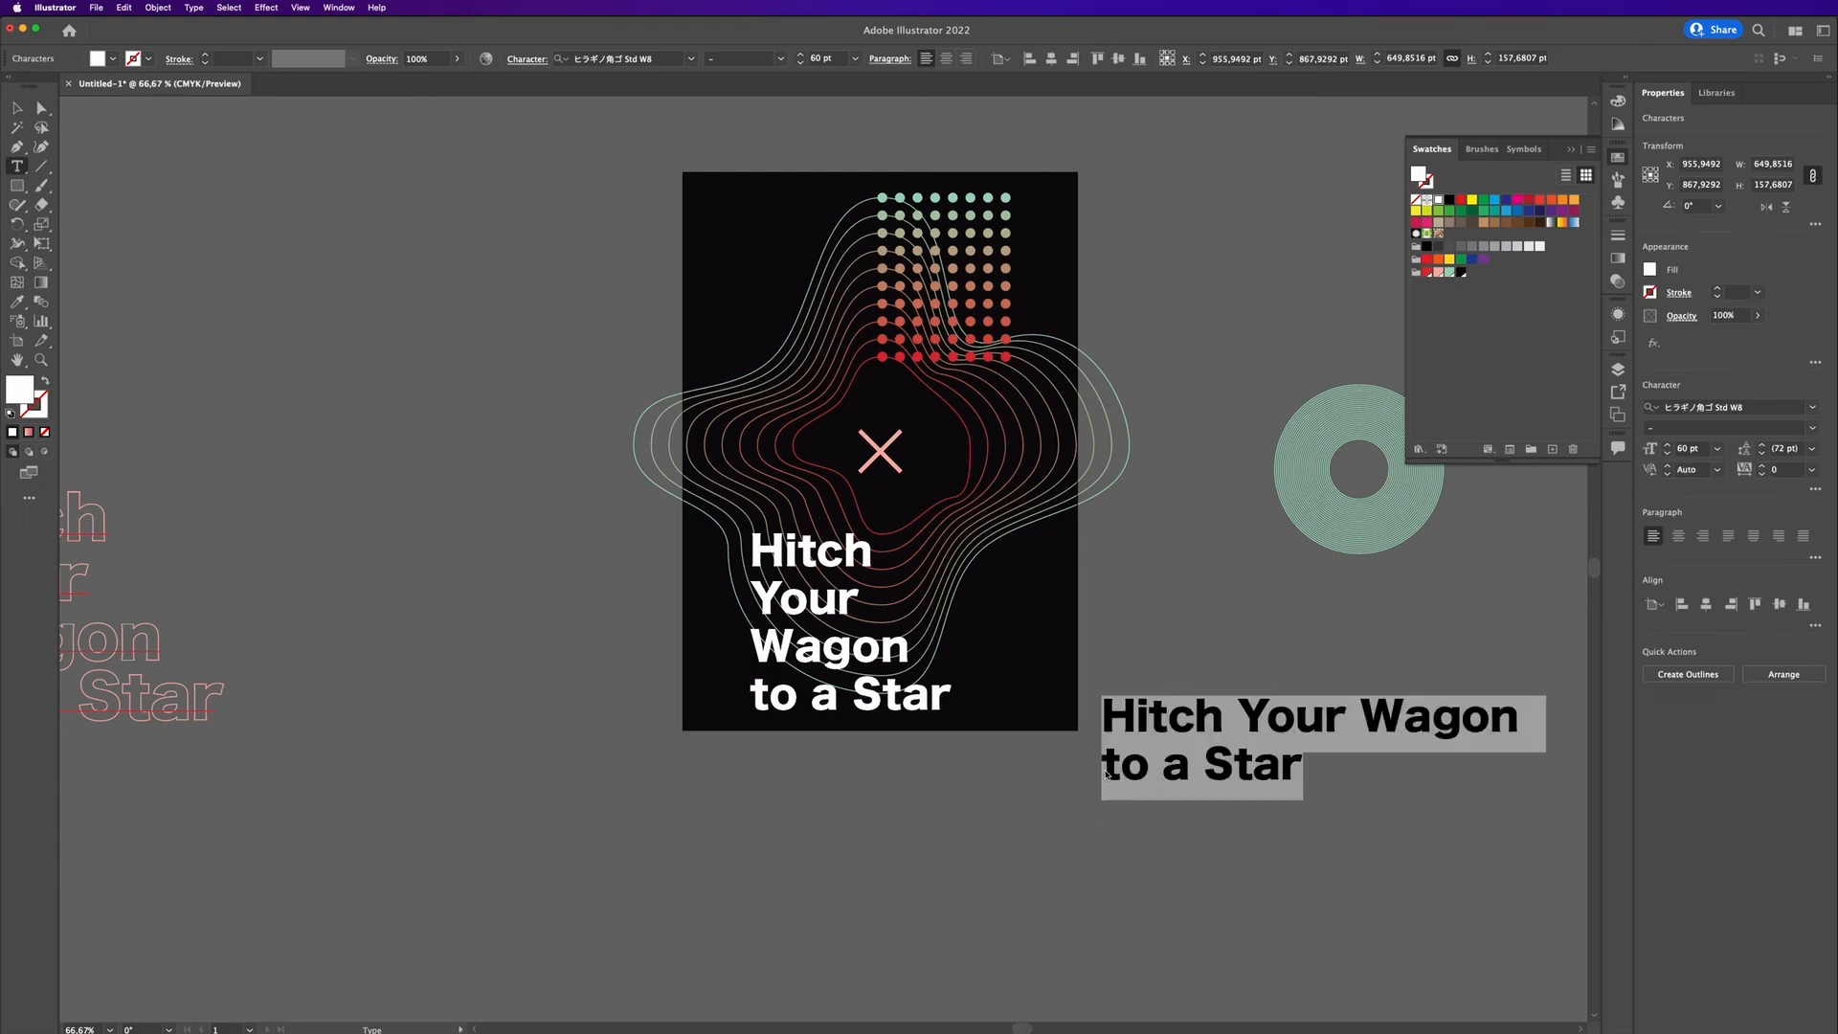
Step: Move the title copy below the poster and replace its text with "28° 37′ 4′ N, 80° 36′ 45″"
left_click(18, 108)
left_click_drag(1233, 782, 777, 902)
double_click(761, 885)
key("super+a")
type("28")
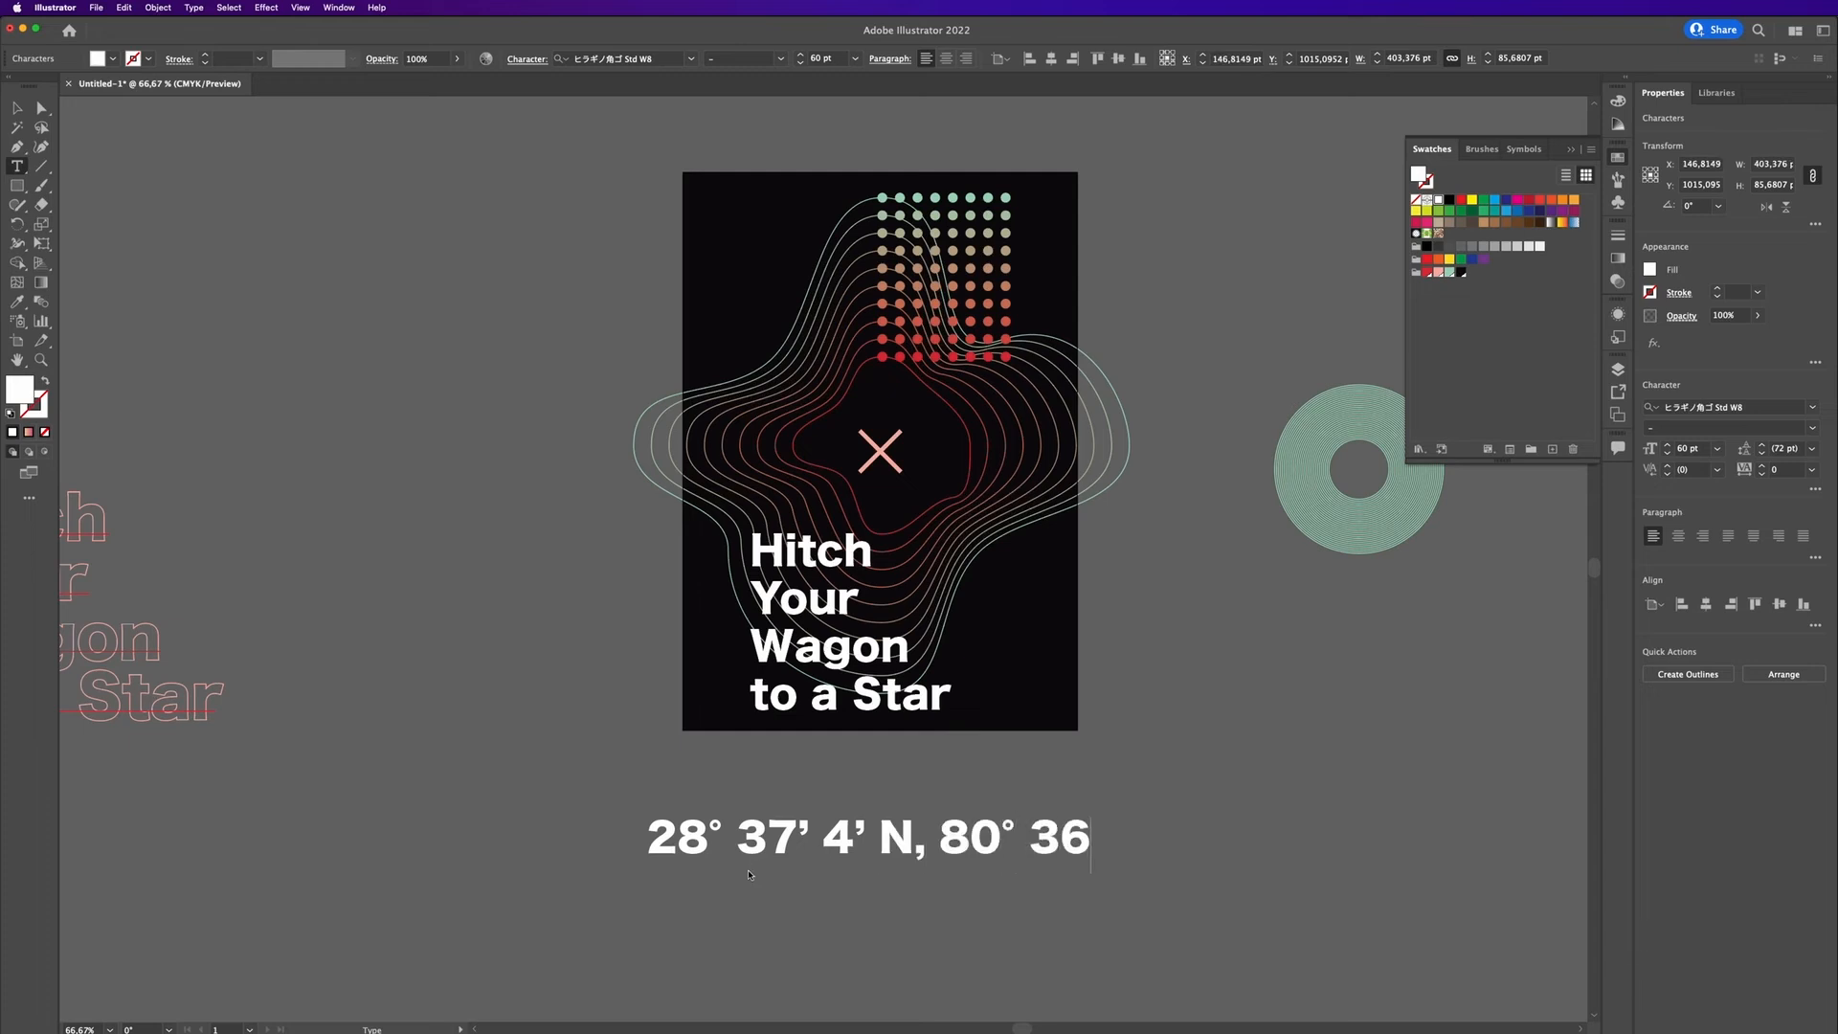
Step: Rotate the coordinates text 90°, scale it down to about 14 pt and place it along the poster's lower right edge
left_click(20, 114)
left_click_drag(1202, 873, 934, 774)
left_click_drag(927, 843, 1066, 645)
left_click(1097, 674)
scroll(1097, 674, "up", 3)
left_click(992, 612)
Step: Set the coordinates text's font to 小塚ゴシック Pr6N R
left_click(643, 61)
key("Down")
key("Down")
key("Down")
key("Down")
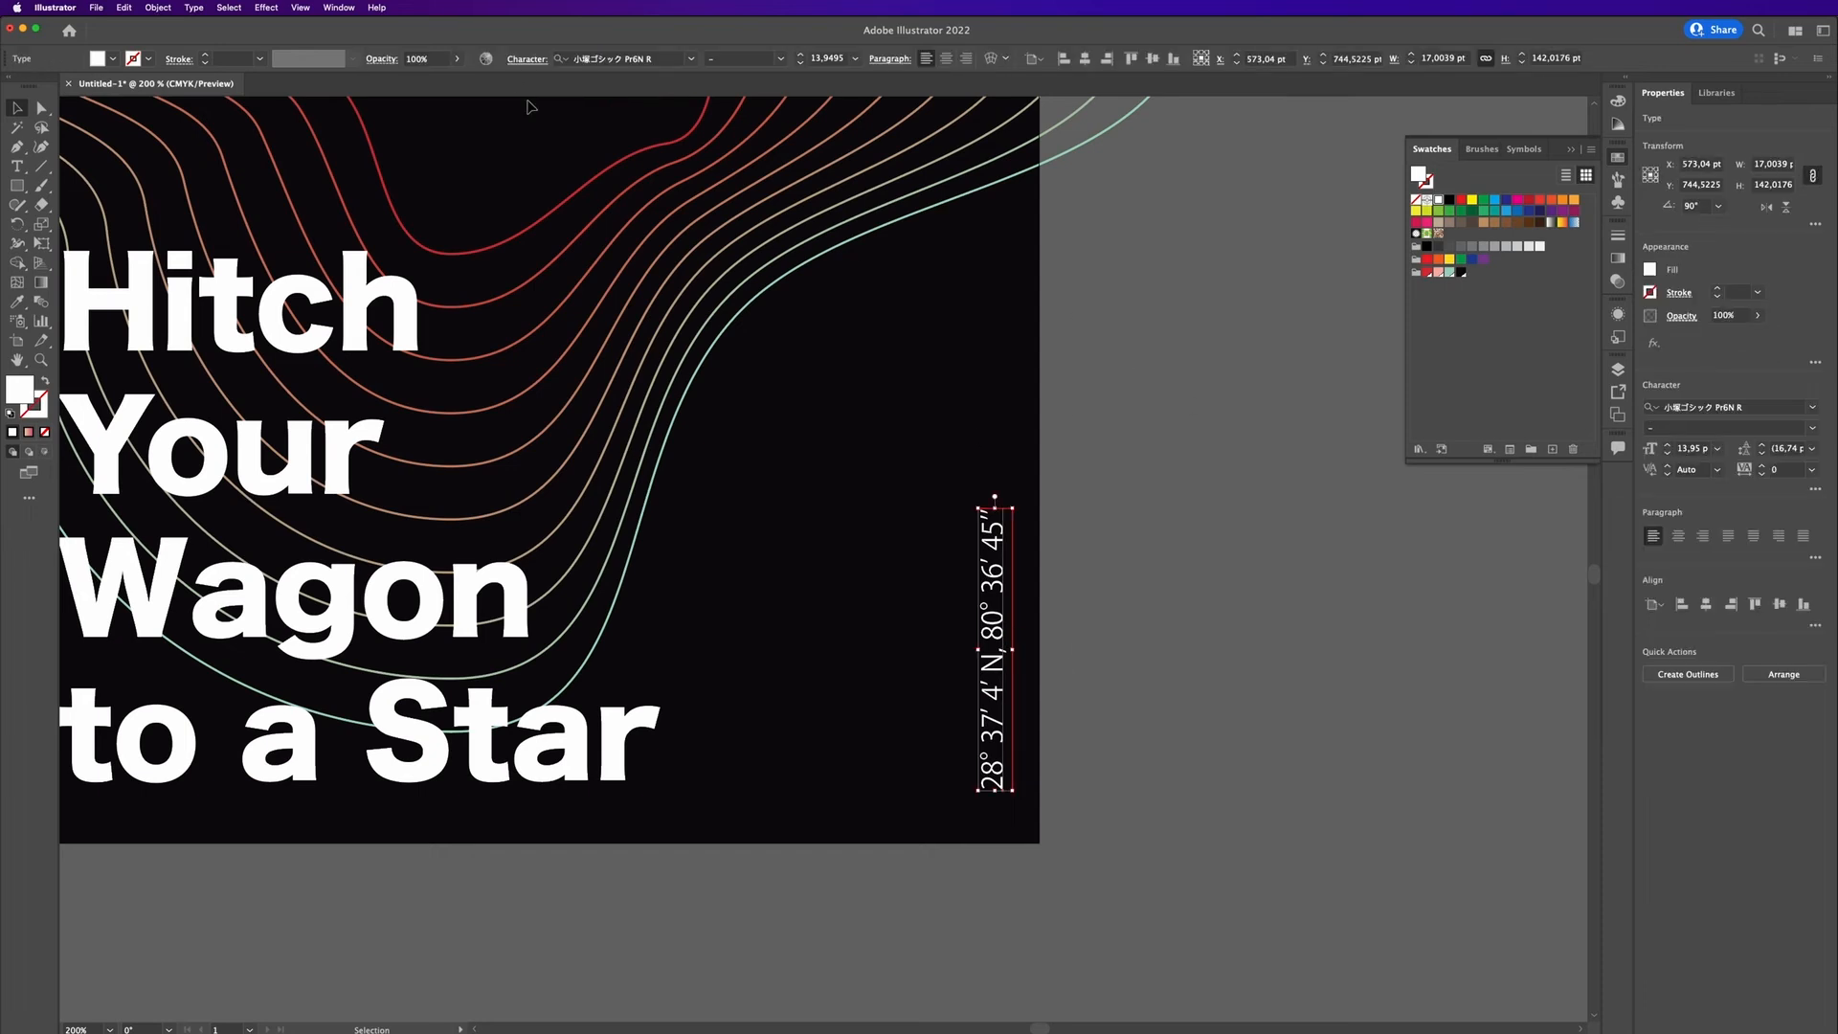
left_click(624, 62)
Step: Shrink the vertical coordinates text to about 11.4 pt and shift it slightly toward the poster's edge
scroll(1135, 579, "down", 1)
key("e")
left_click_drag(1043, 525, 1037, 563)
key("v")
left_click(1130, 632)
left_click_drag(1033, 670, 1039, 670)
Step: Fill the vertical coordinates text with the mint swatch
scroll(1256, 525, "down", 2)
left_click_drag(1256, 525, 1328, 650)
left_click(1651, 271)
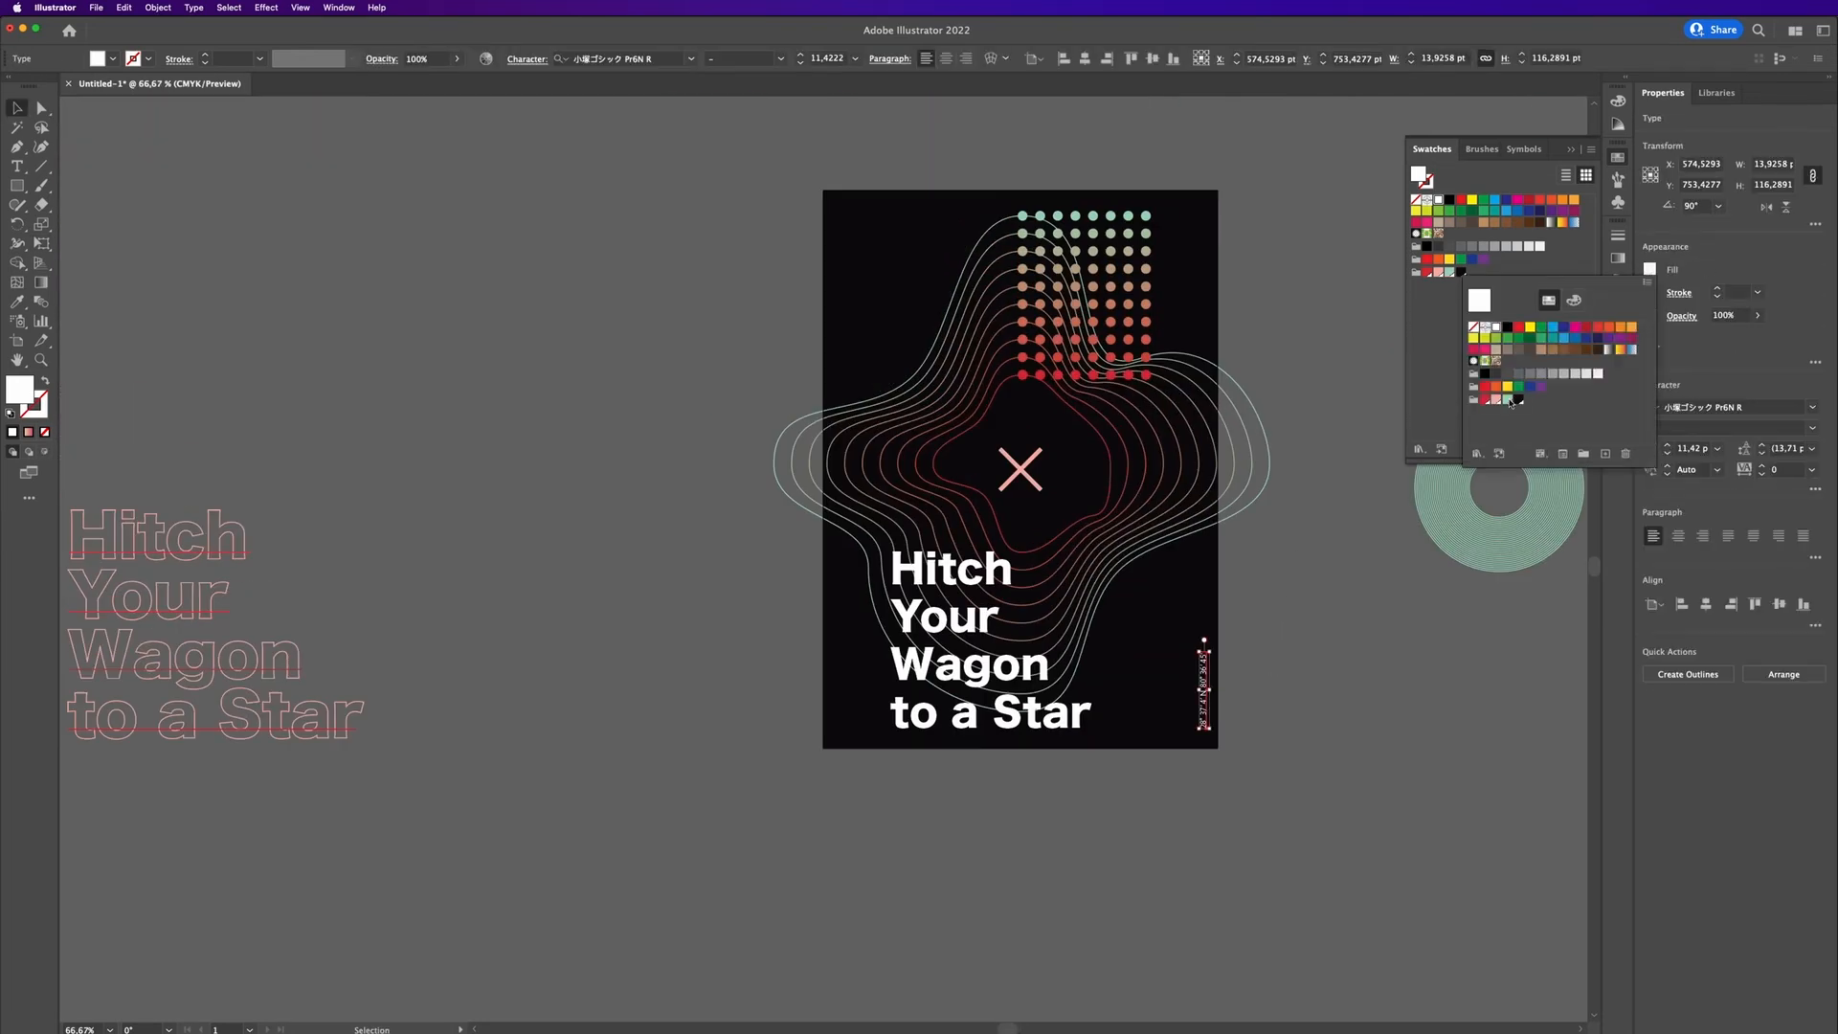
left_click(1509, 395)
left_click(1325, 429)
Step: Draw a vertical line about 192 pt long on the outer side of the coordinates text and position the two side by side
left_click(41, 167)
mouse_move(1193, 601)
left_mouse_down()
mouse_move(1194, 728)
mouse_move(1208, 625)
left_mouse_up()
key("v")
left_click(1273, 635)
left_click(1193, 661)
left_click(1427, 858)
left_click(1219, 698)
scroll(1218, 698, "up", 2)
left_click_drag(1150, 723, 1183, 723)
left_click(1195, 632)
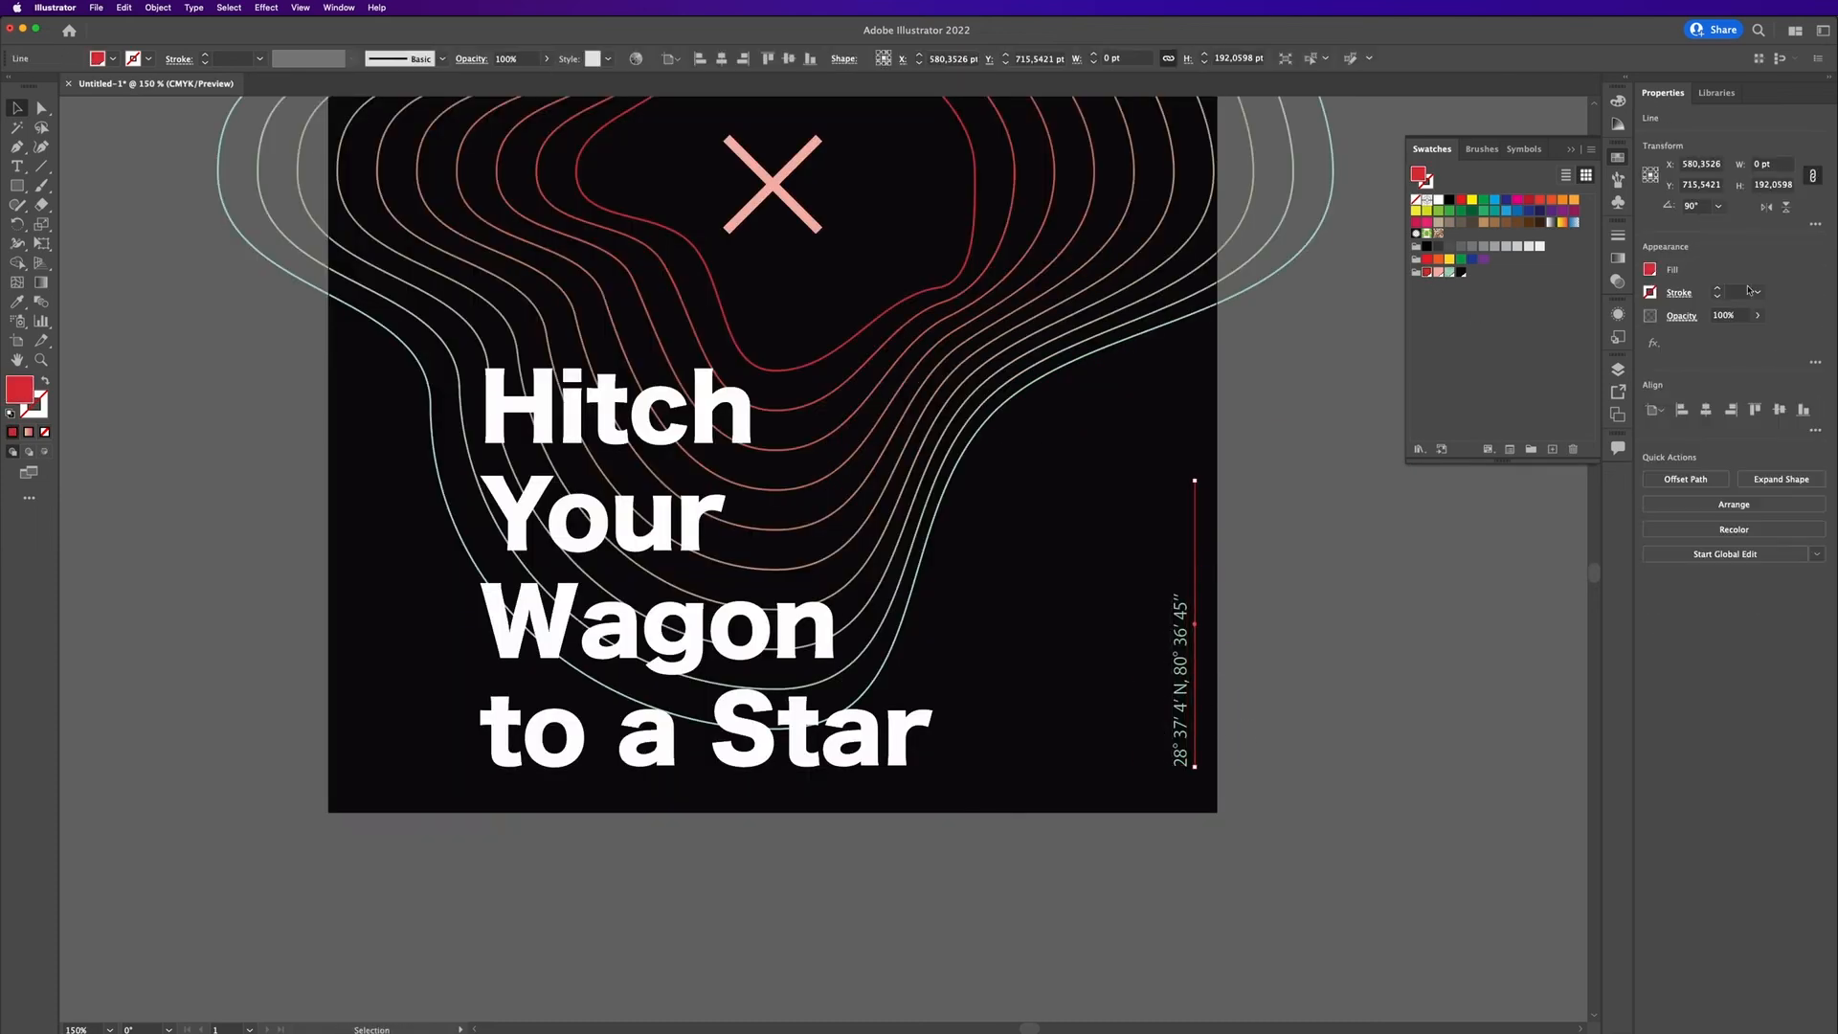
Step: Give the vertical line a 1 pt red stroke and no fill
key("x")
left_click(1437, 273)
left_click(1649, 270)
left_click(1477, 324)
left_click(1649, 292)
left_click(1488, 418)
left_click(1571, 727)
Step: Turn the red vertical line's stroke into a dashed line
left_click(1679, 293)
left_click(1516, 407)
left_click(1367, 590)
left_click(1195, 622)
Step: Add an arrowhead to the upper end of the red dashed line
left_click(1679, 293)
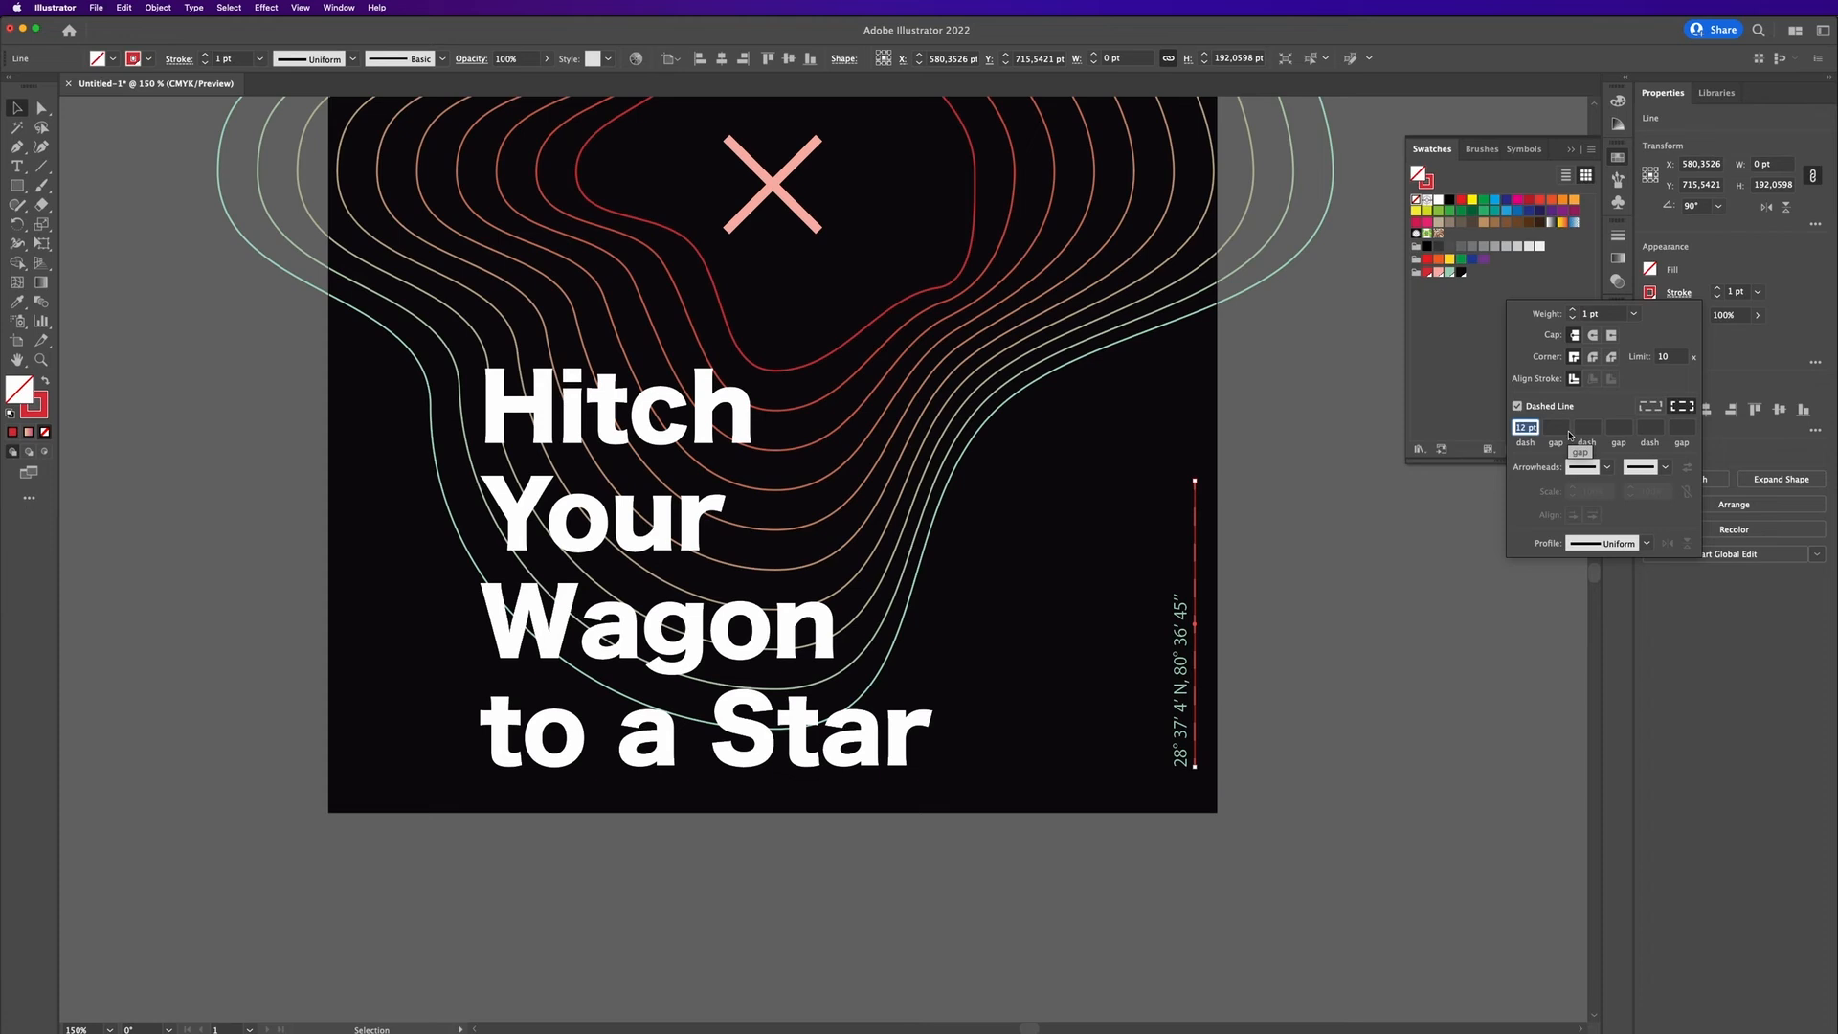
left_click(1608, 468)
left_click(1544, 523)
left_click(1609, 468)
left_click(1543, 545)
left_click(1386, 530)
Step: Shorten the dashes of the red arrow line to a fine dash pattern
left_click(1195, 737)
mouse_move(1194, 766)
left_mouse_down()
mouse_move(1197, 748)
mouse_move(1195, 766)
left_mouse_up()
left_click(1679, 293)
left_click(1525, 428)
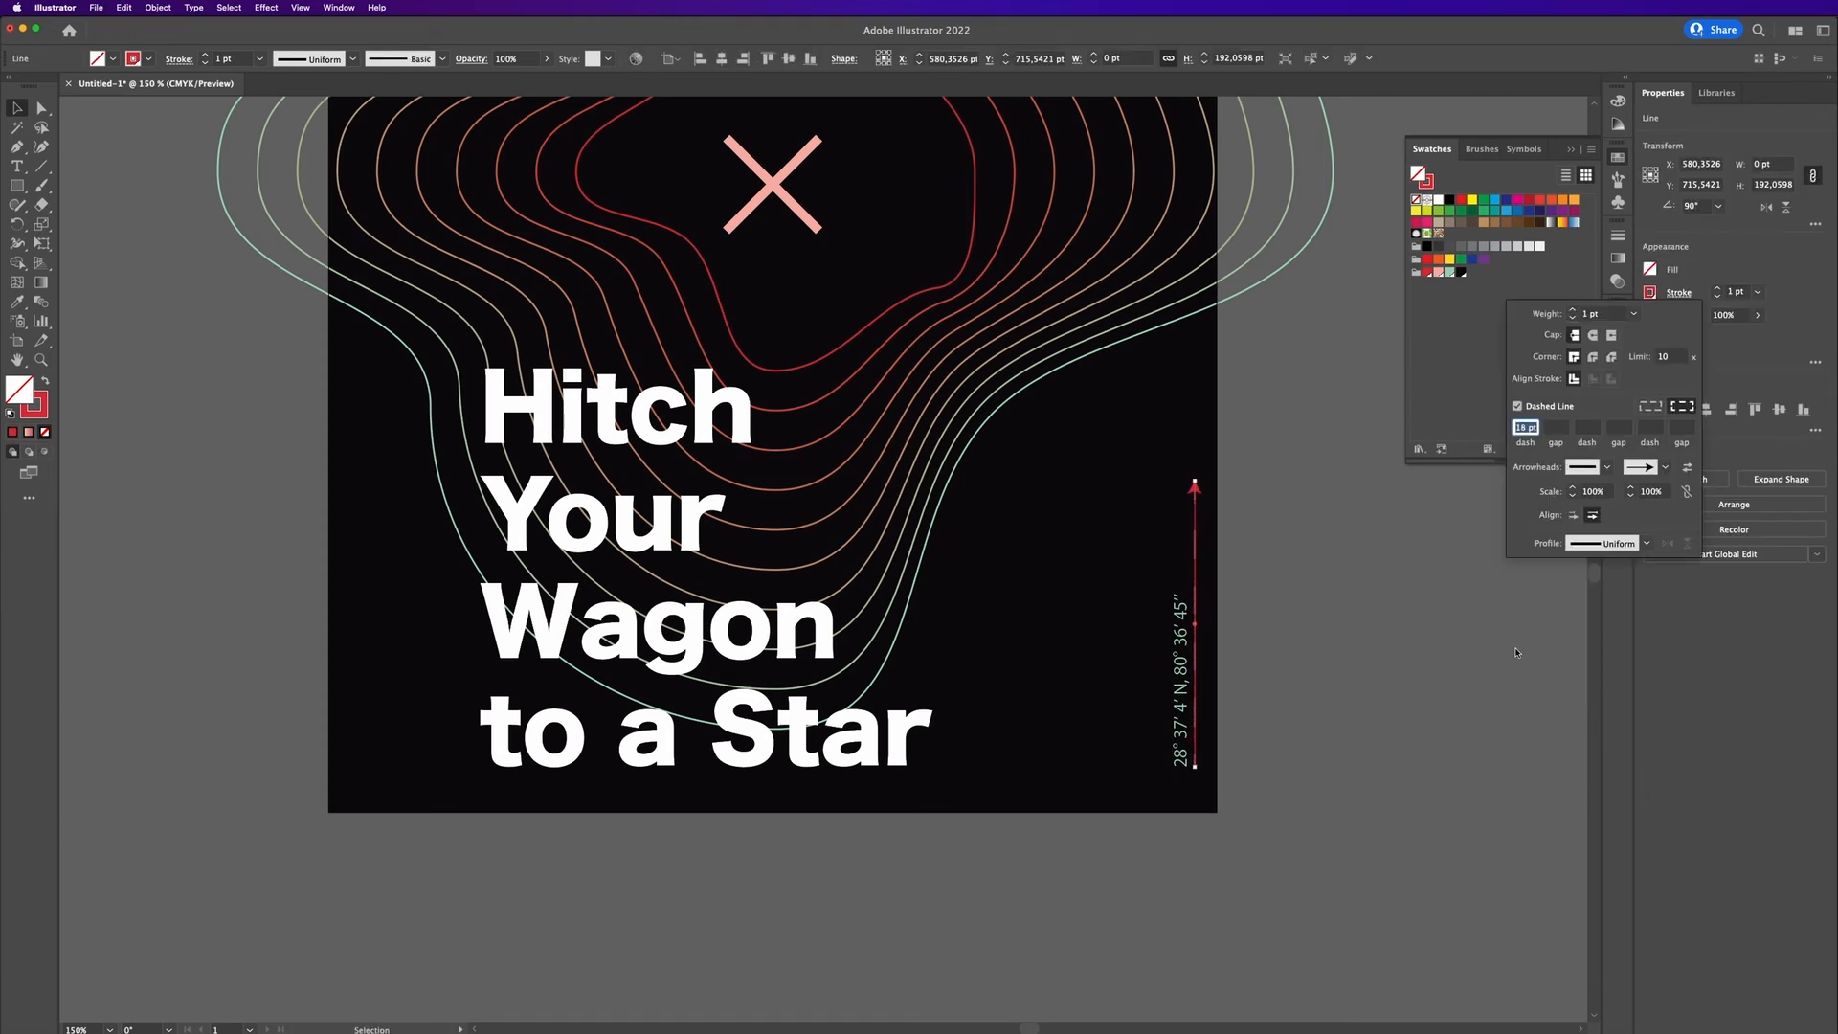
left_click(1372, 737)
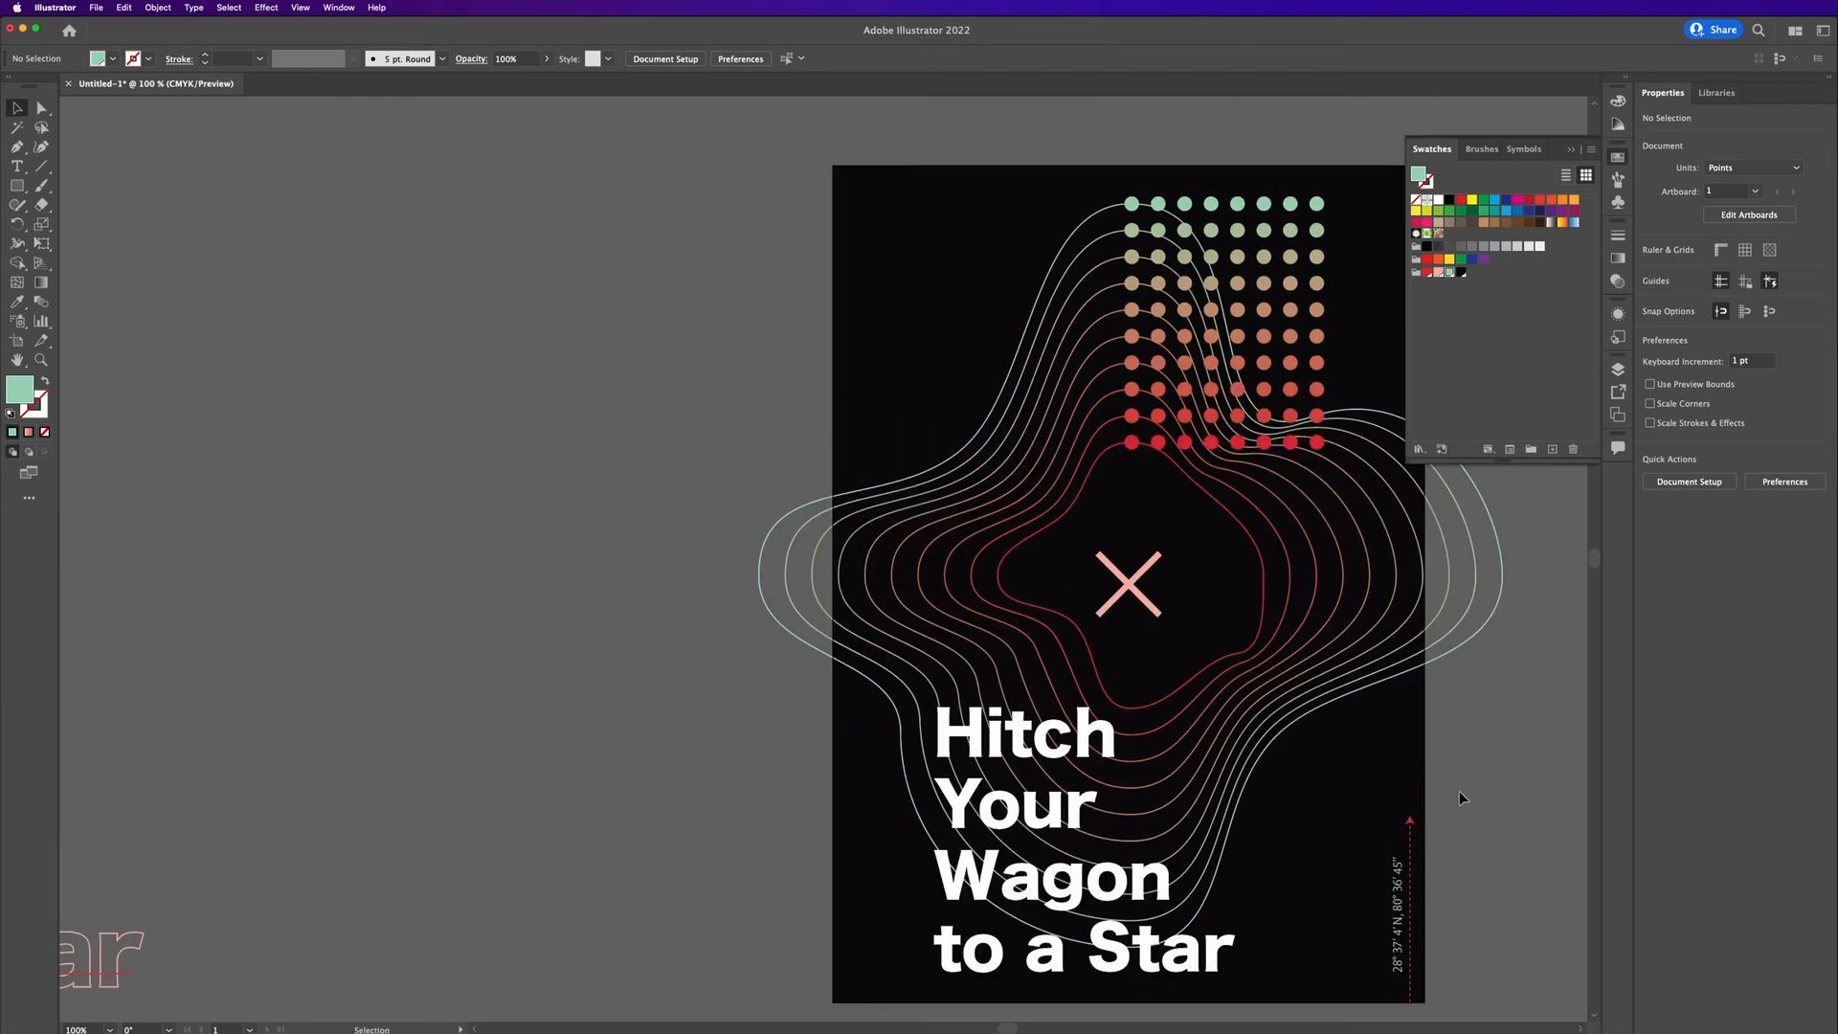
Step: Change the arrowhead of the dashed line copy to a square and place the line at the poster's upper left corner
left_click(907, 208)
left_click(1679, 293)
left_click(1570, 462)
left_click(1568, 669)
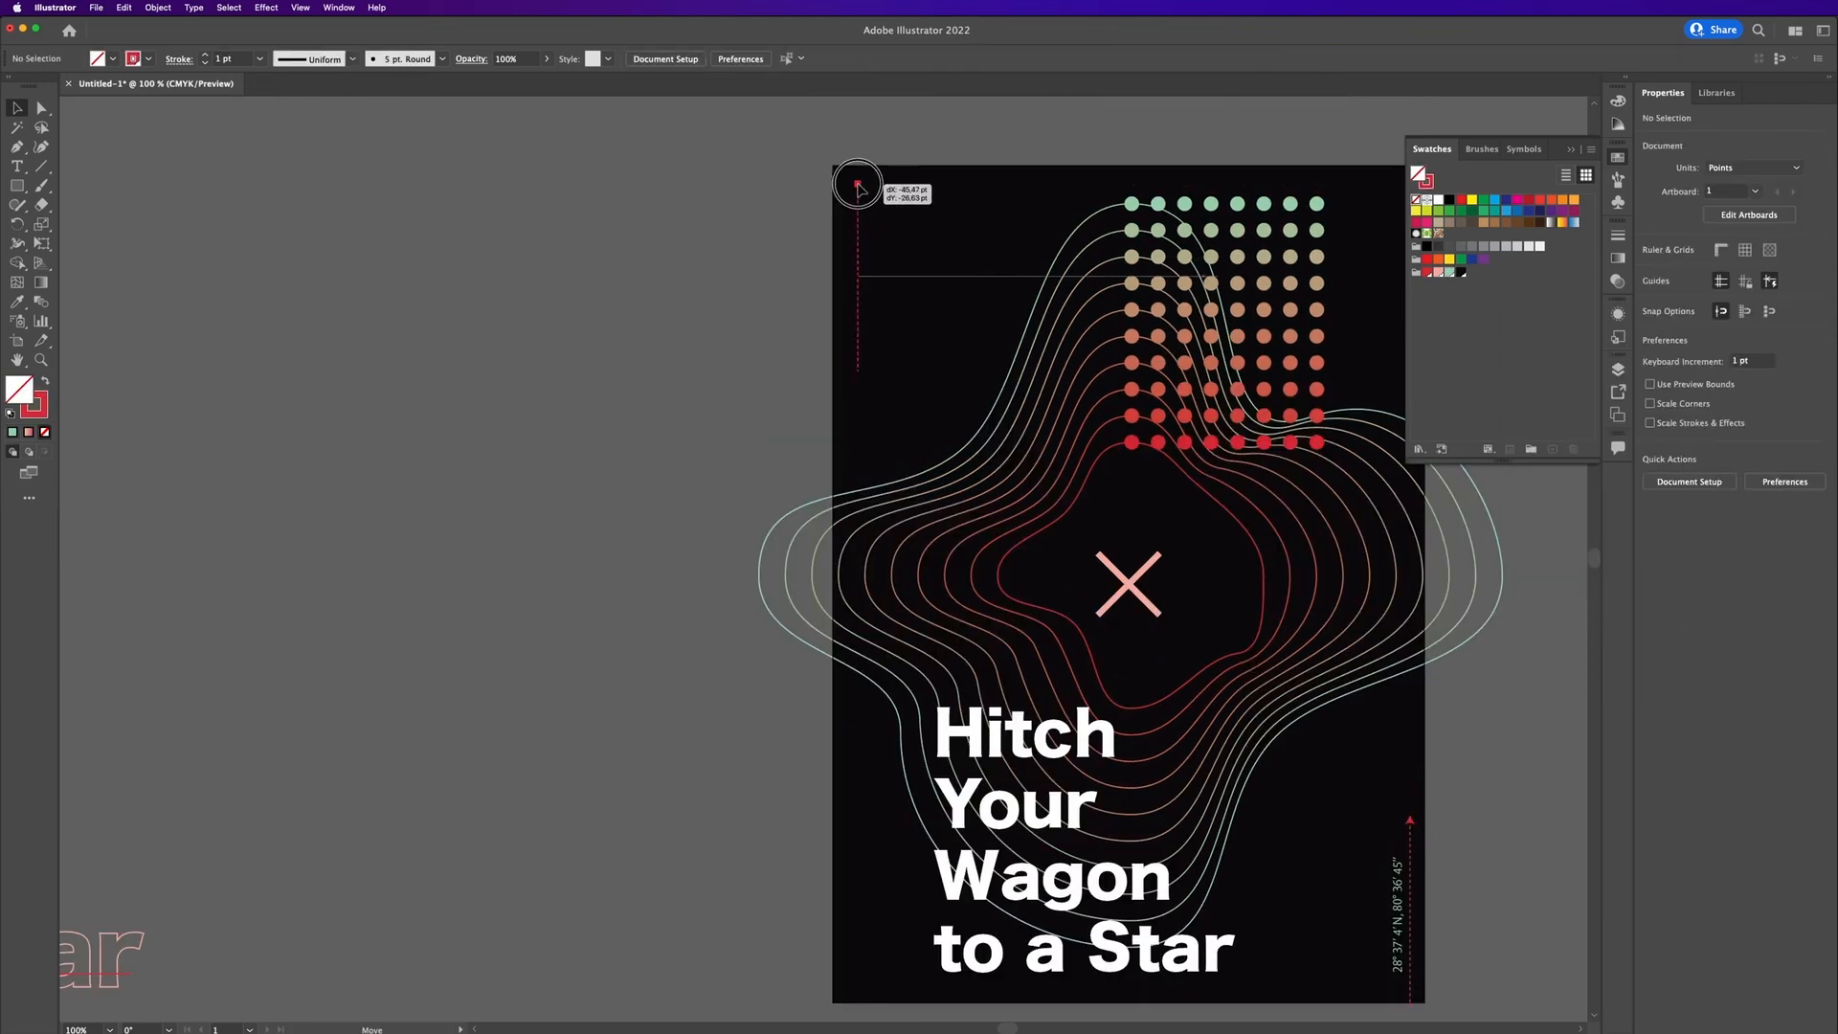
Step: Duplicate the coordinates text beside the square-ended dashed line and change it to "123° 356′ 4112′ N, 80° 31766′ 21895″"
mouse_move(1396, 919)
left_mouse_down()
mouse_move(900, 335)
mouse_move(919, 323)
left_mouse_up()
key("t")
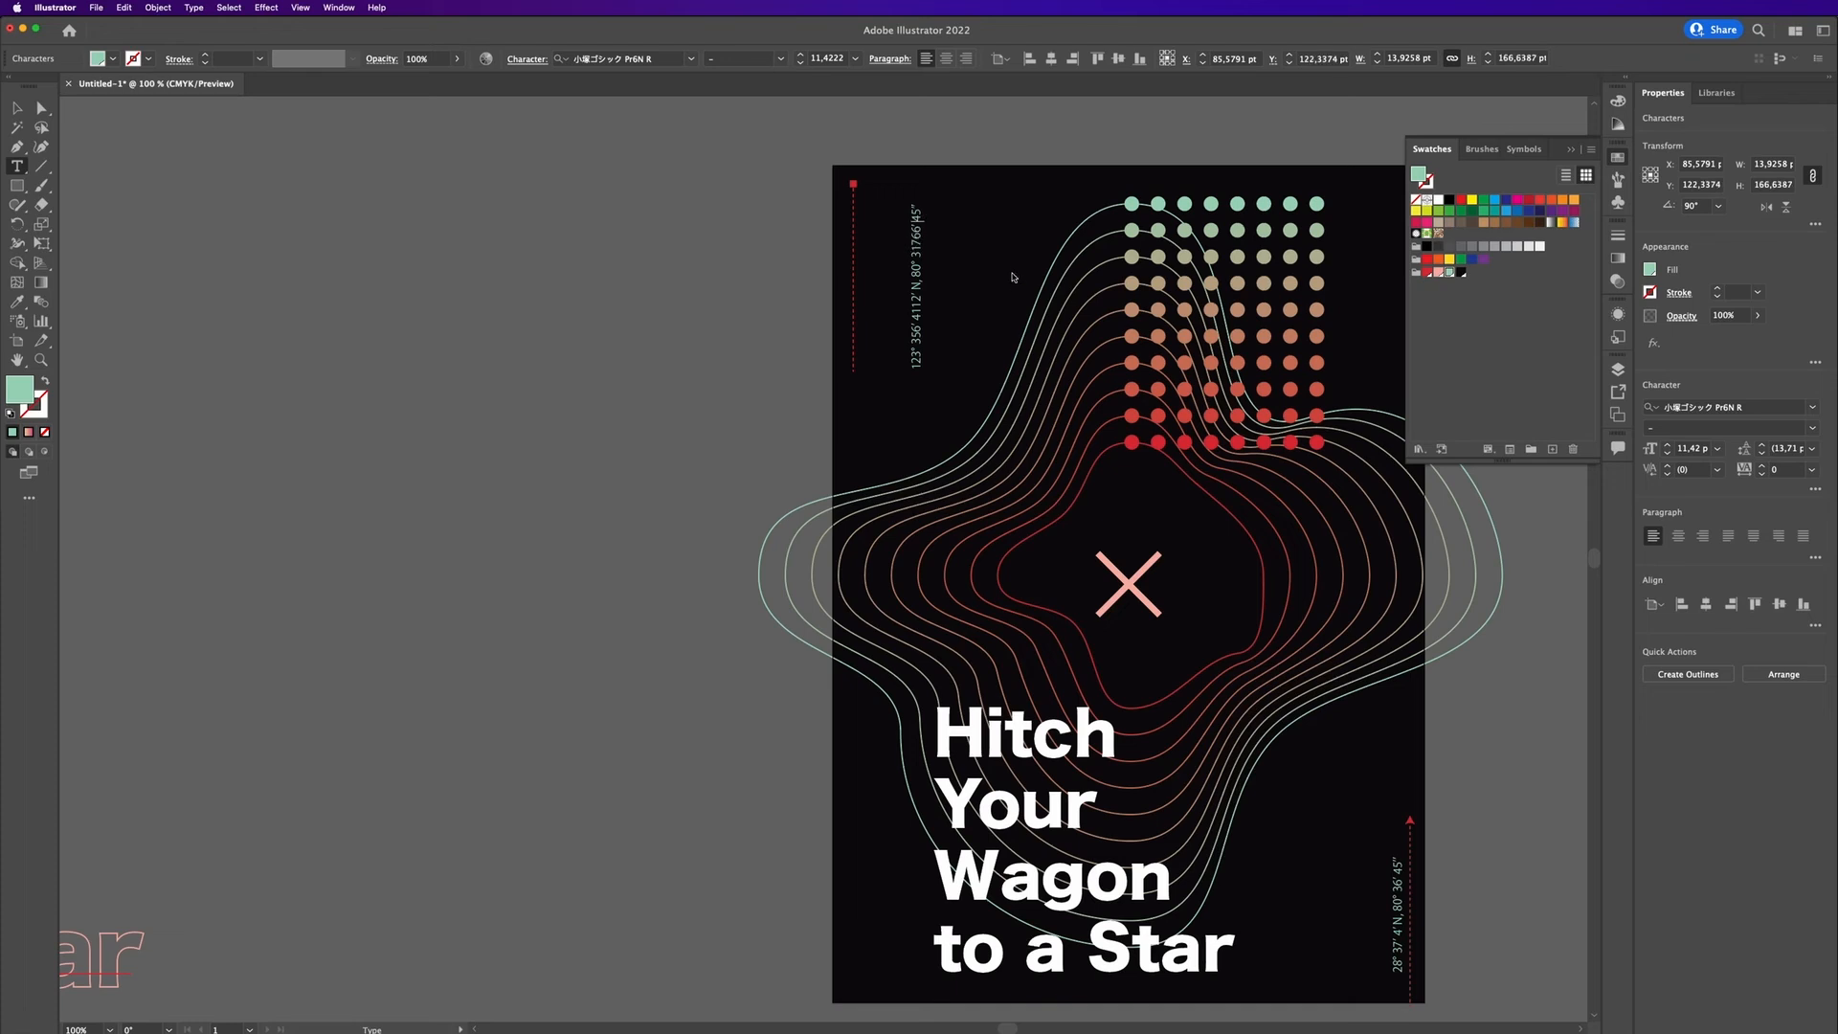
left_click(17, 108)
left_click(536, 249)
mouse_move(913, 322)
left_mouse_down()
mouse_move(863, 341)
mouse_move(942, 392)
left_mouse_up()
left_click(586, 484)
left_click(40, 167)
key("v")
left_click(942, 419)
Step: Add three lines of text at the poster's upper left: "Duration: 846 h", "Distance: 943002 km" and "Speed: 200345 km/h"
scroll(726, 511, "right", 3)
scroll(725, 511, "down", 1)
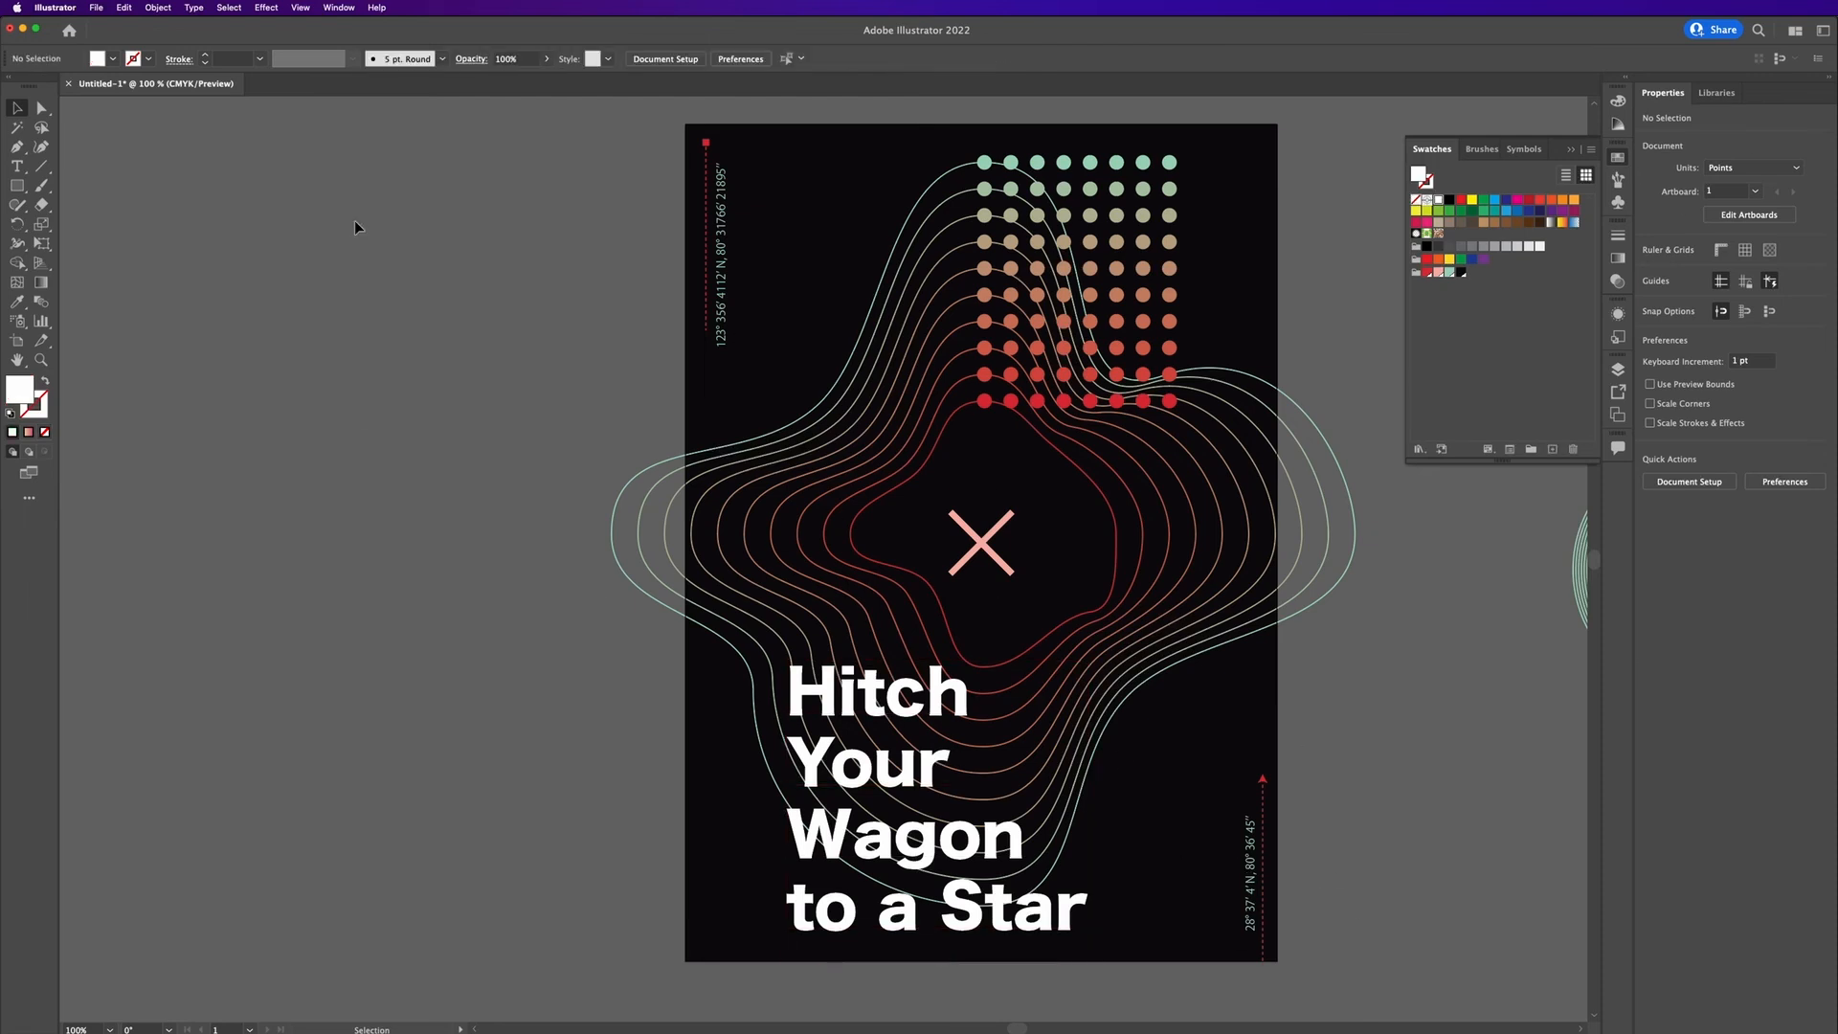
scroll(354, 227, "up", 1)
key("t")
left_click(770, 196)
type("Time of a")
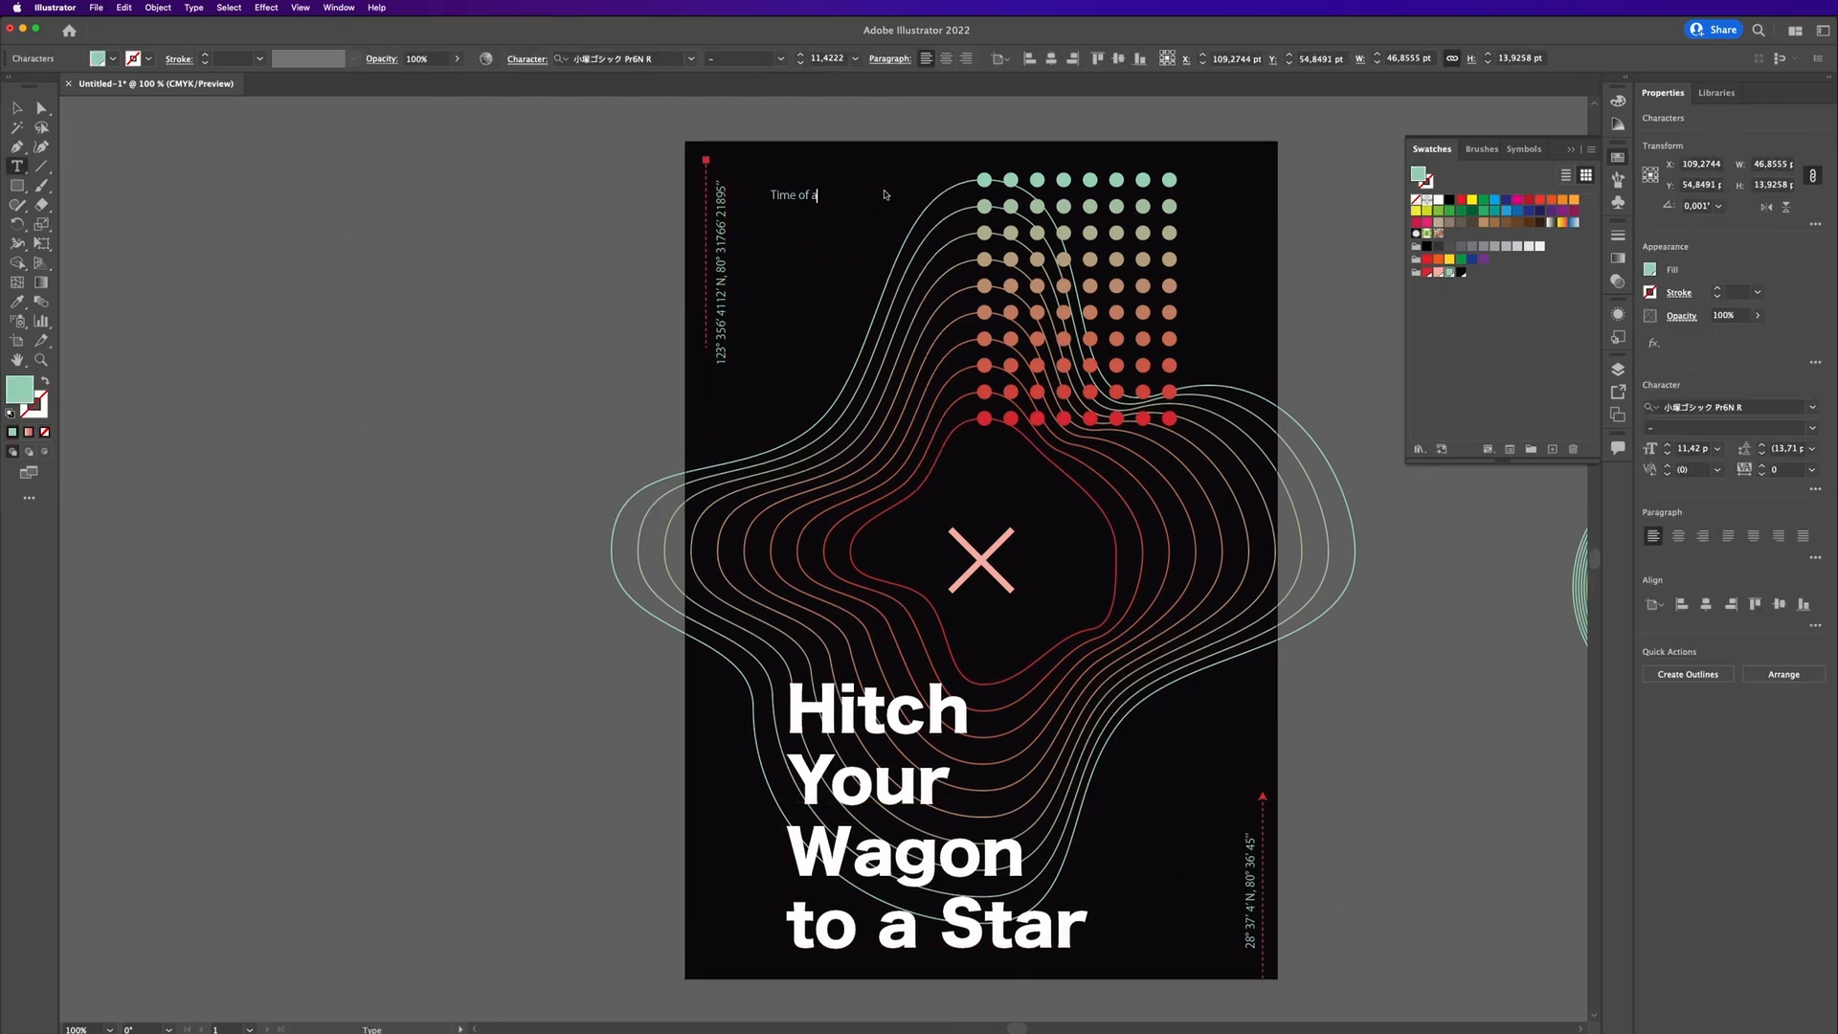
type(": 846 h")
key("BackSpace")
type("h:")
key("Down")
type(":")
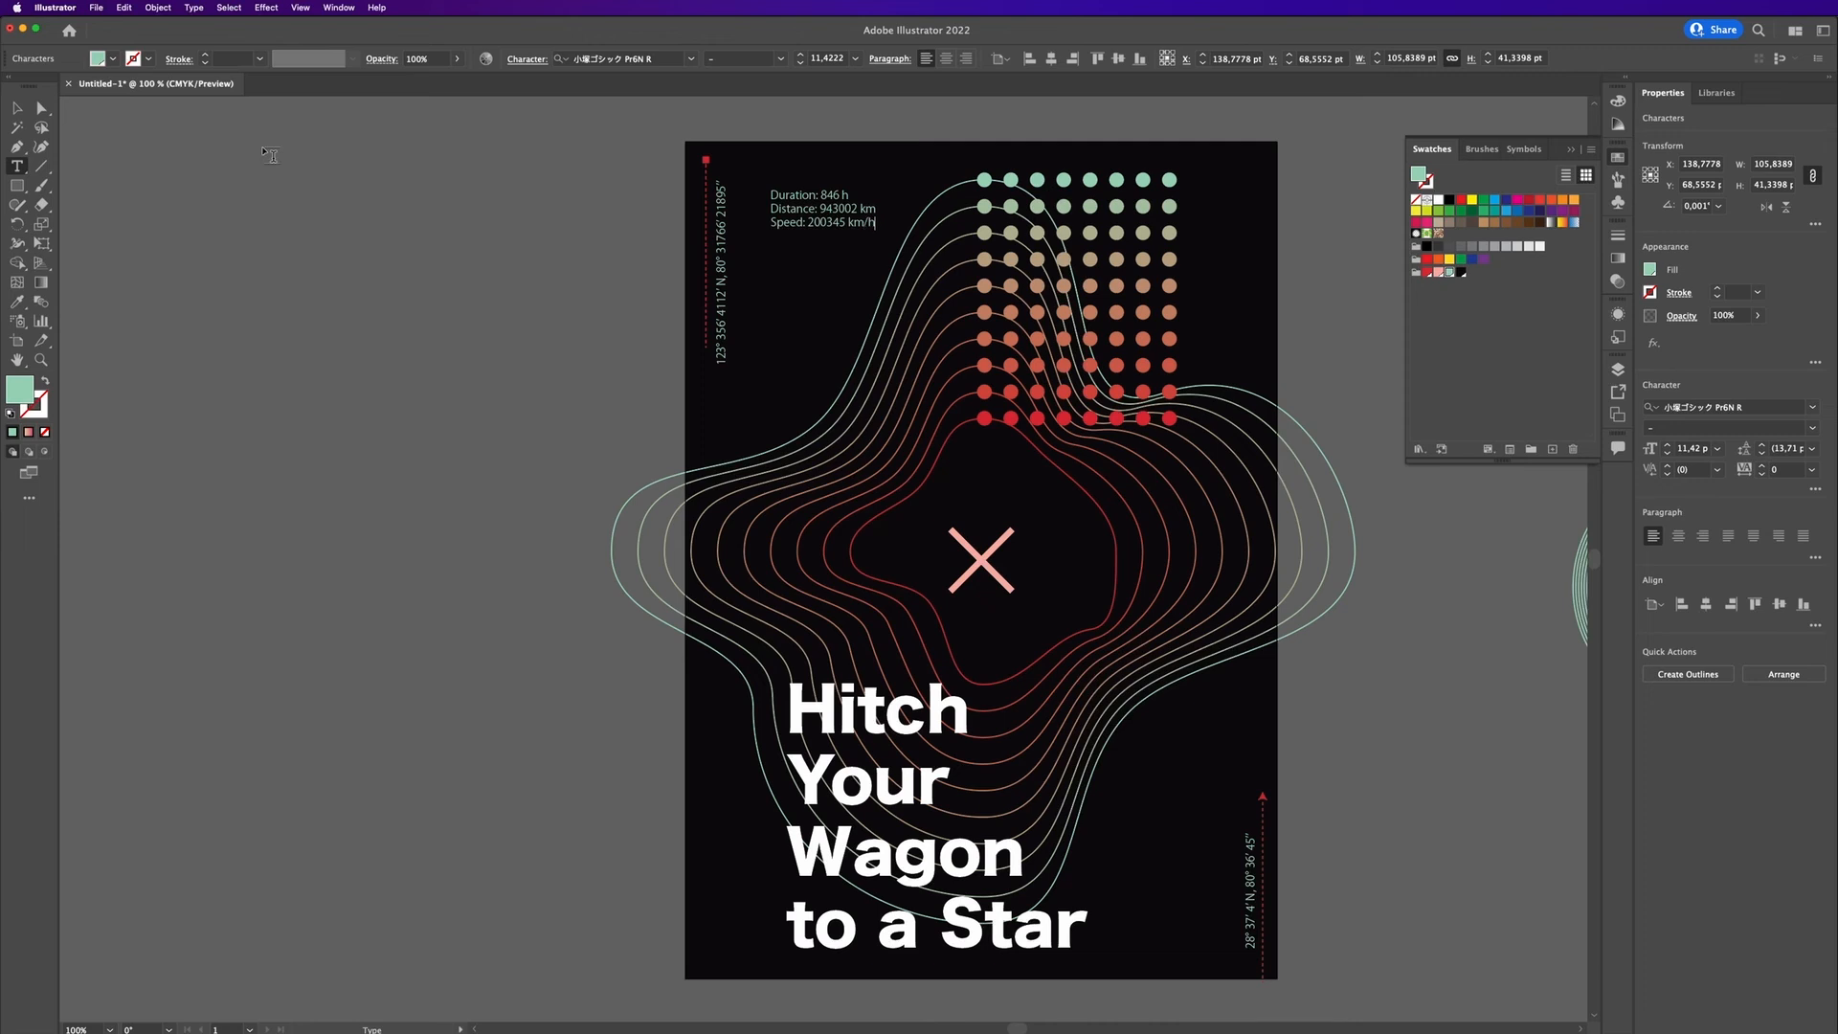
Step: Fill the three-line data text pink with 23 pt leading, and try another font on the word "Distance:"
left_click(42, 108)
left_click(1439, 274)
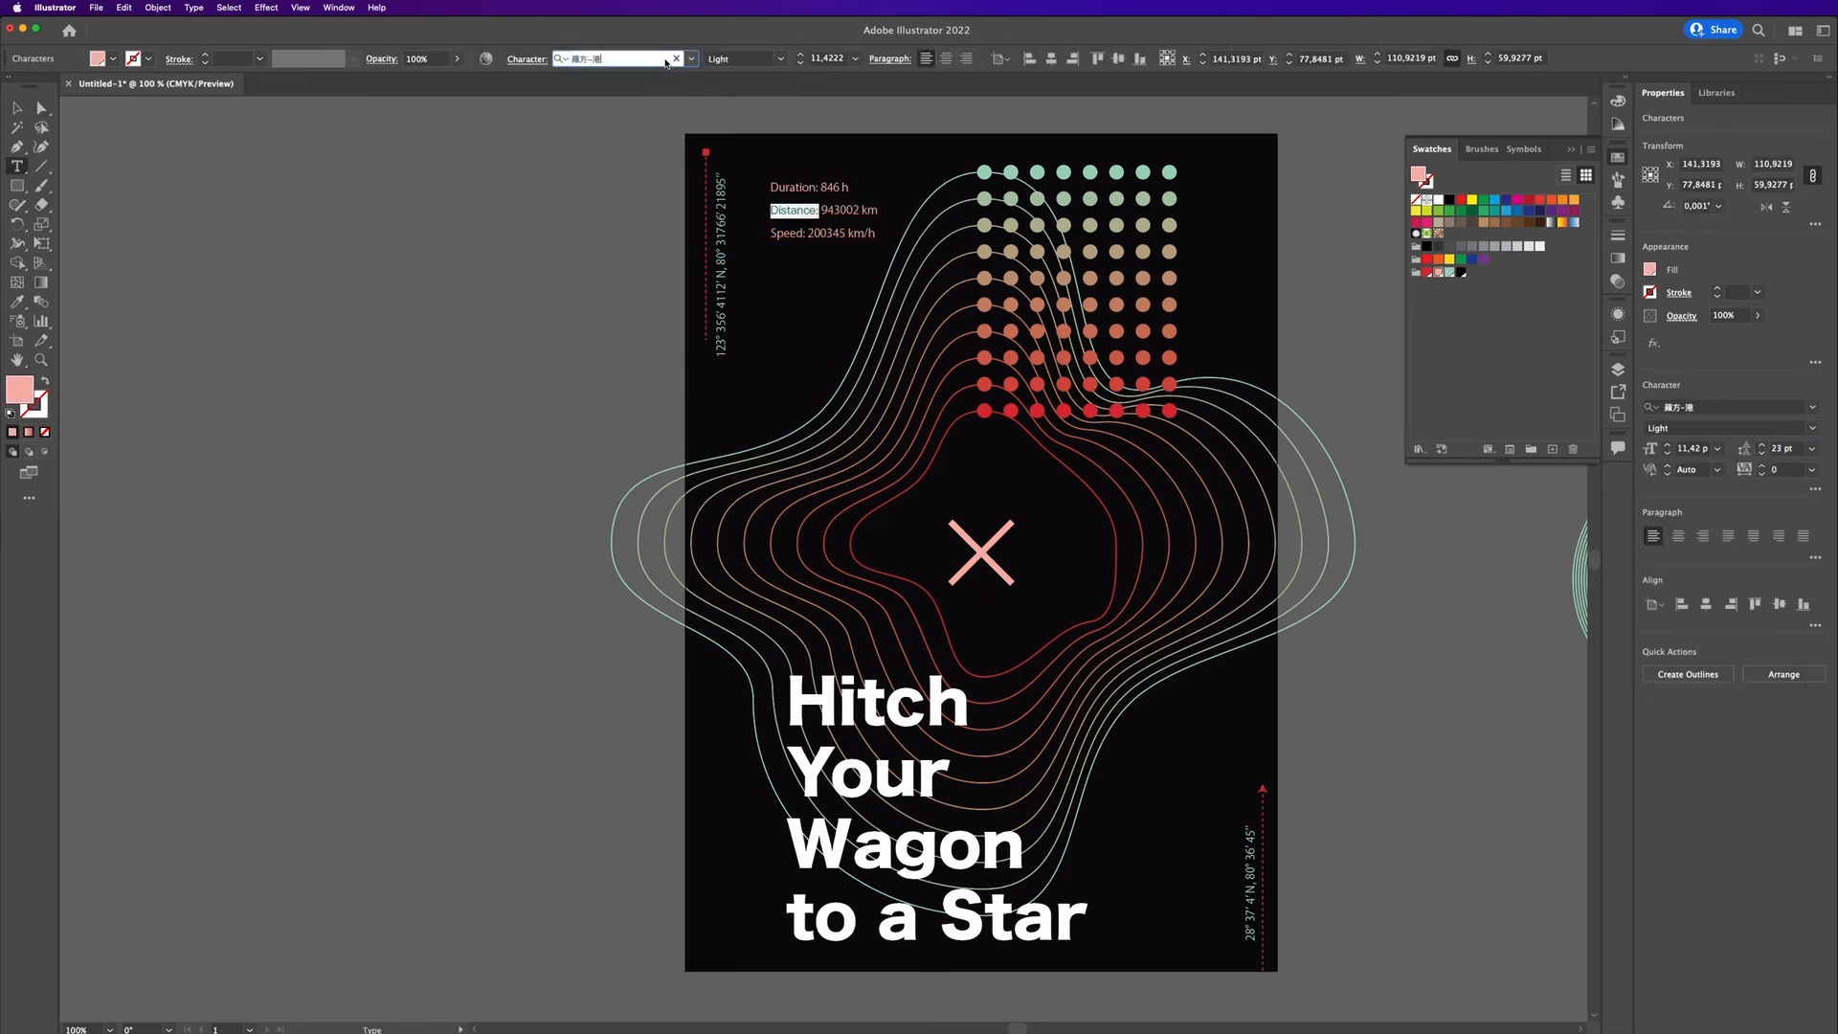
left_click(691, 59)
scroll(727, 316, "down", 10)
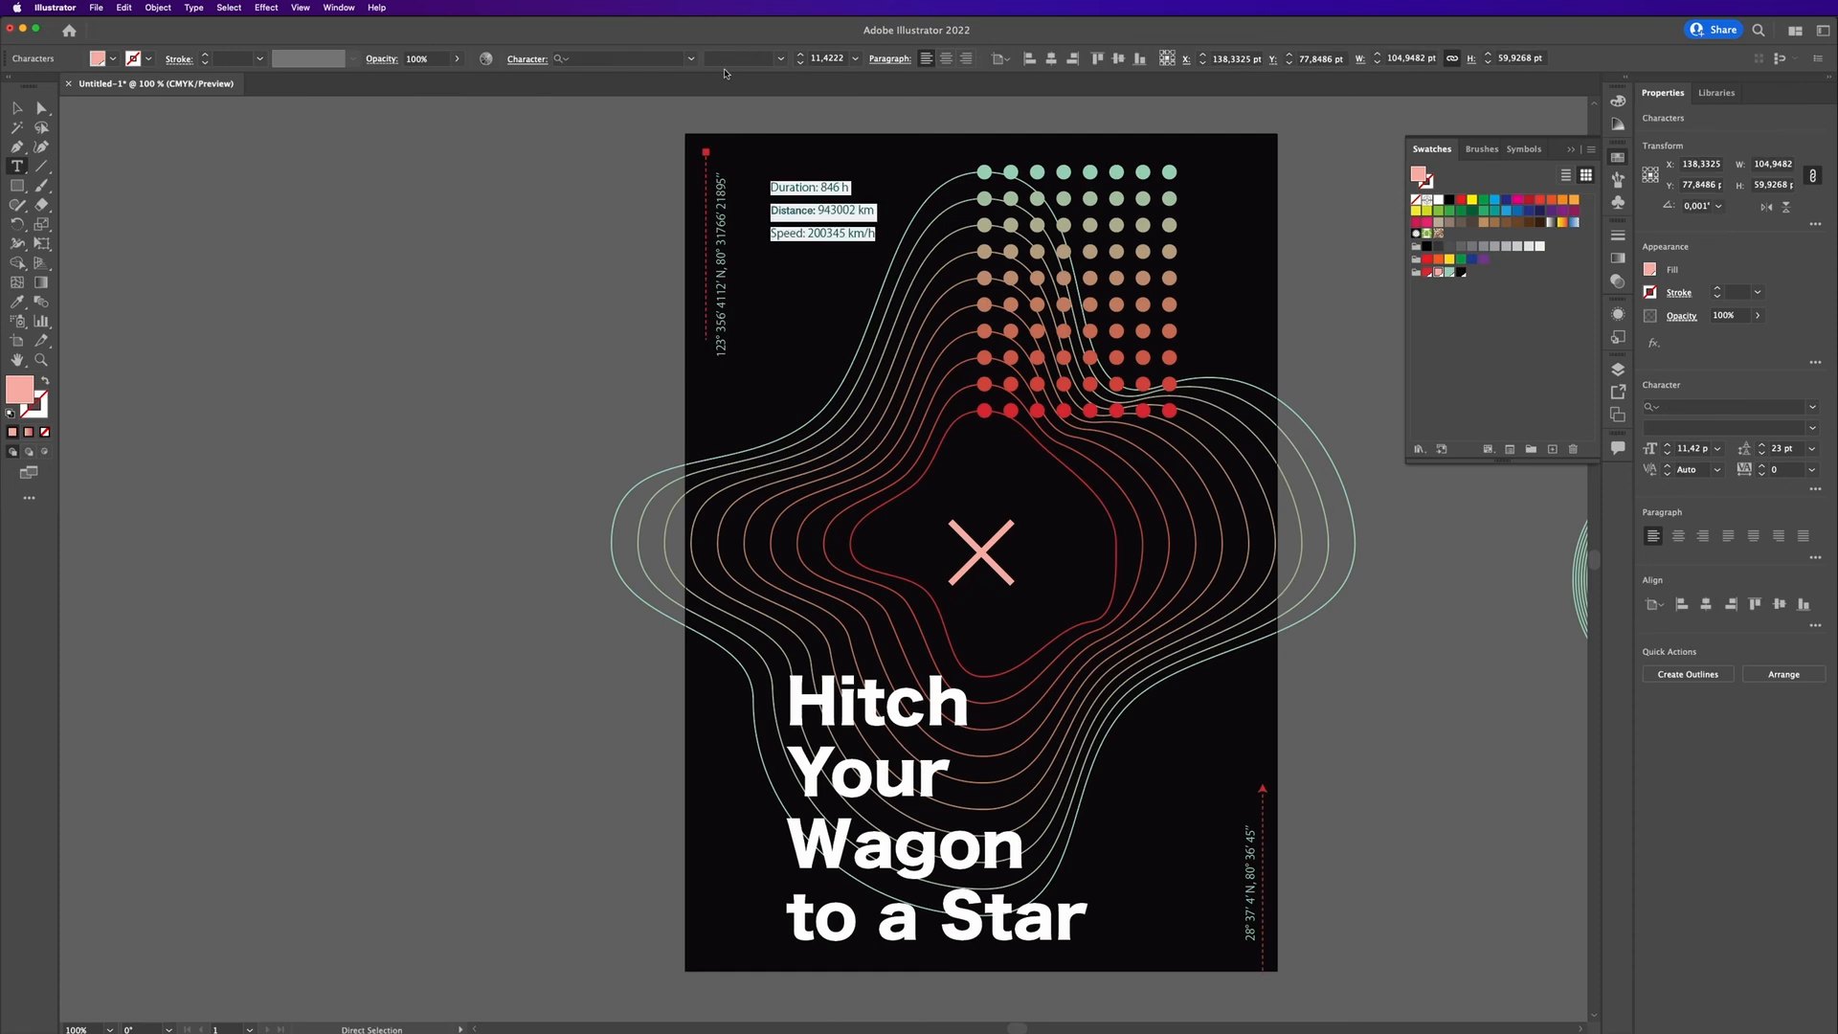
Step: Try Alternate Gothic No1 D on the three-line data text, and change its font to Arial
left_click(691, 58)
key("Escape")
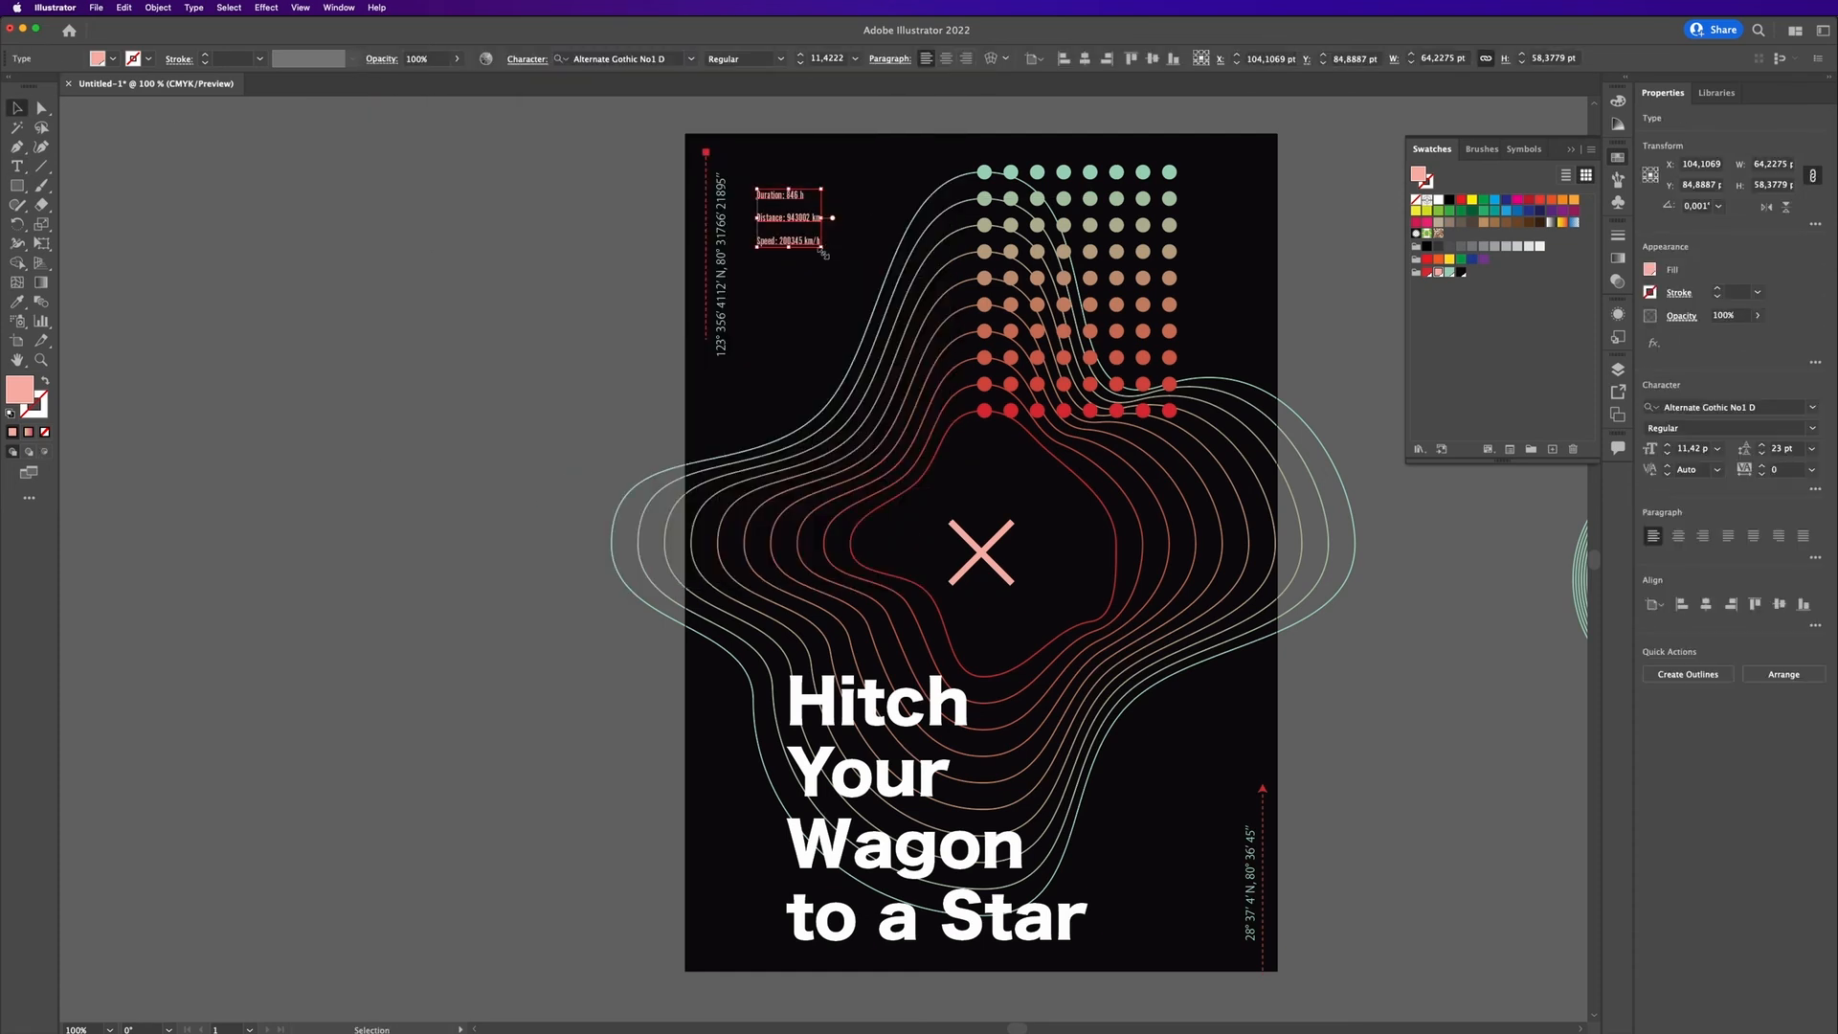
left_click(485, 265)
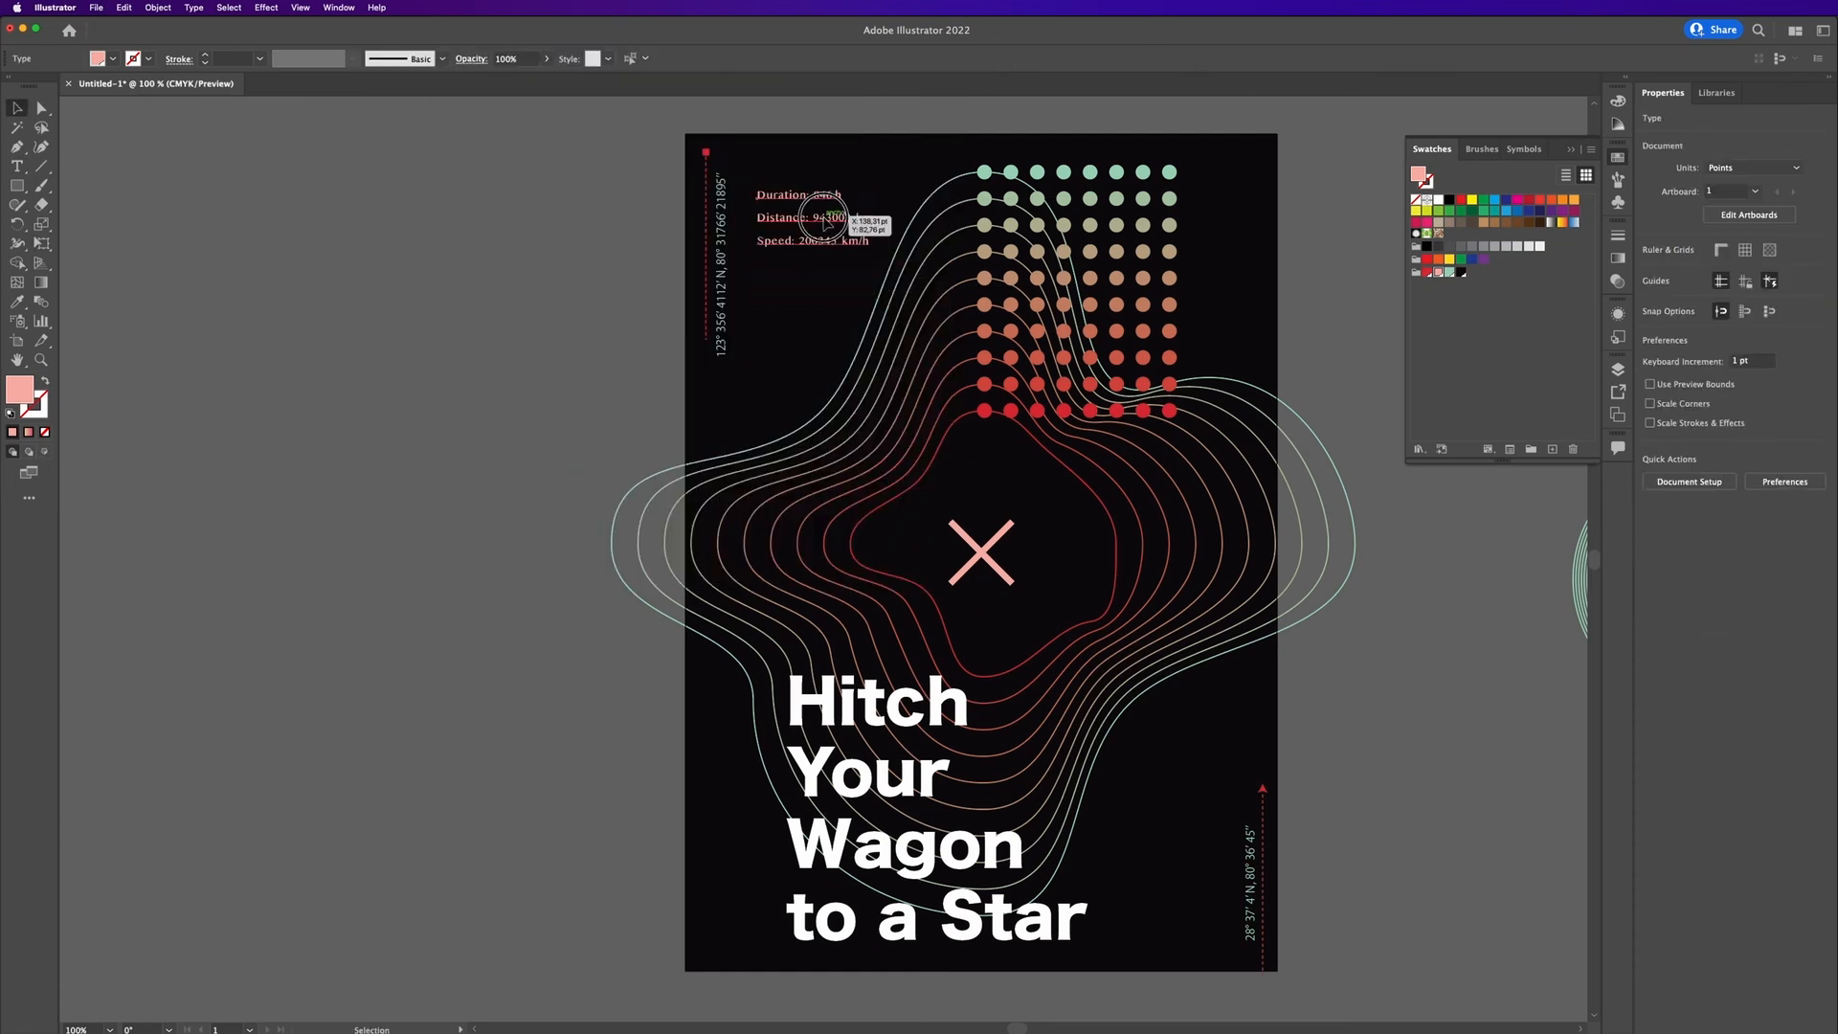
left_click(691, 58)
left_click(670, 144)
key("super+shift+a")
Step: Set the labels "Duration:", "Distance:" and "Speed:" in the data text to Arial Bold
key("t")
left_click(780, 58)
mouse_move(807, 195)
left_mouse_down()
mouse_move(756, 194)
mouse_move(757, 219)
mouse_move(813, 246)
left_mouse_up()
left_click(739, 111)
left_click(780, 58)
left_click(739, 111)
Step: Move the data text onto the pasteboard beside the poster and join its three lines into one, separated by vertical bars
key("Escape")
key("m")
key("shift+x")
mouse_move(748, 186)
left_mouse_down()
mouse_move(878, 271)
mouse_move(342, 378)
left_mouse_up()
key("Delete")
key("v")
key("t")
left_click(284, 354)
key("BackSpace")
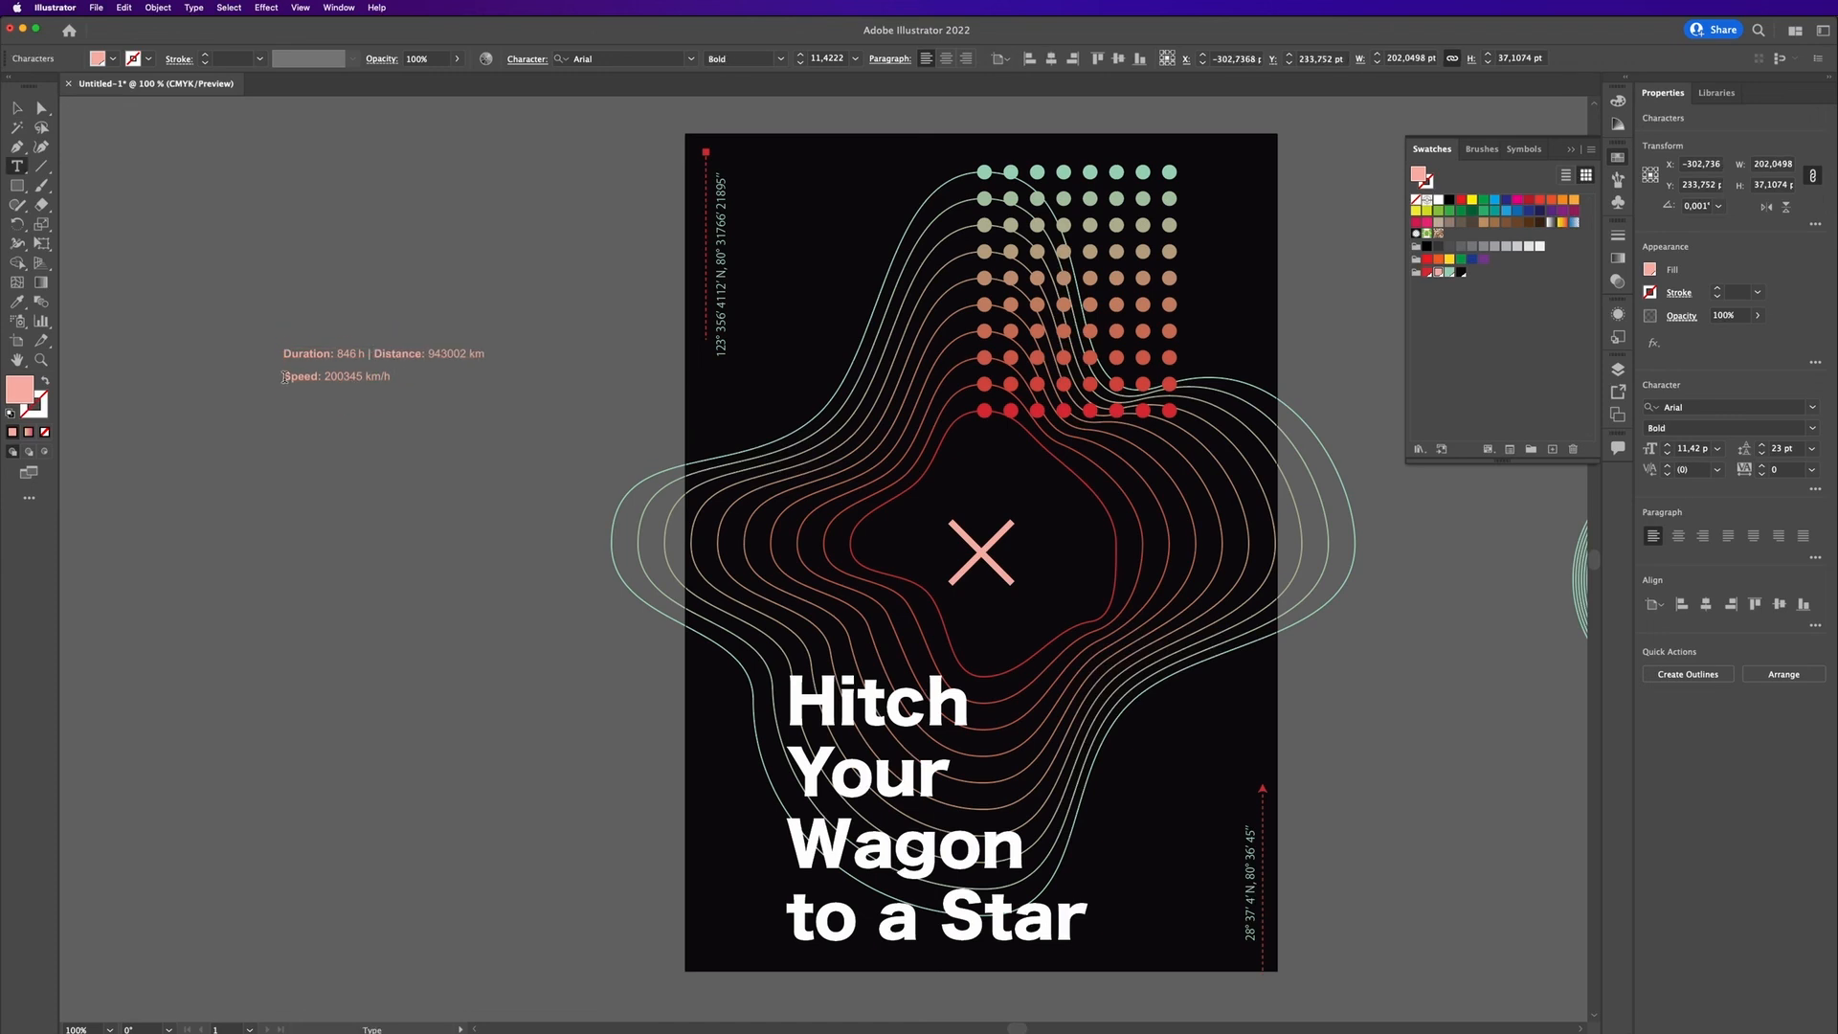
Step: Reduce the font size of the single data line and place it below the title at the poster's lower edge
left_click(15, 111)
left_click(460, 287)
left_click_drag(534, 355, 1082, 960)
left_click(801, 63)
left_click(801, 63)
left_click(1420, 675)
left_click_drag(941, 964, 983, 965)
left_click(961, 902)
left_click_drag(960, 902, 961, 914)
left_click(1584, 829)
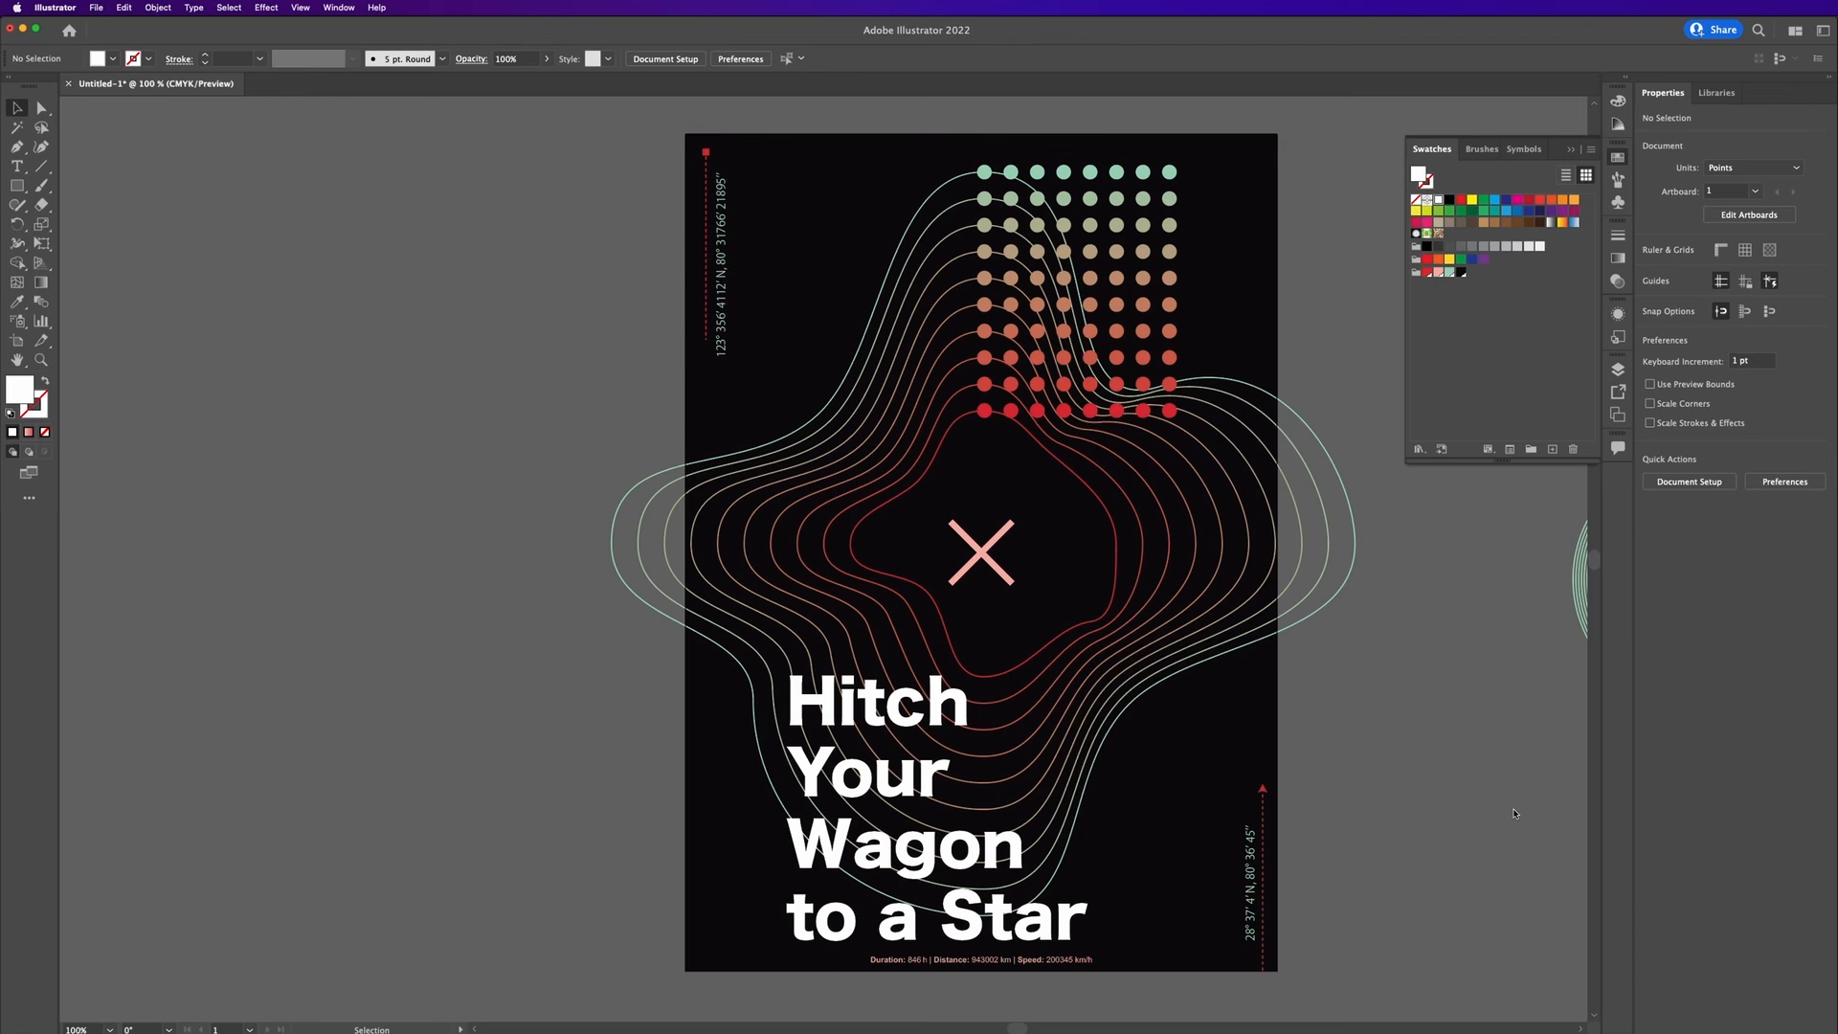
Step: Try adding a circle about 34 pt wide with a gradient fill at the poster's lower right
left_click(1051, 916)
key("a")
left_click(1340, 813)
left_click_drag(1169, 411, 1177, 828)
key("v")
left_click(1650, 270)
left_click(1649, 270)
left_click(1649, 270)
left_click(1610, 347)
left_click(1599, 444)
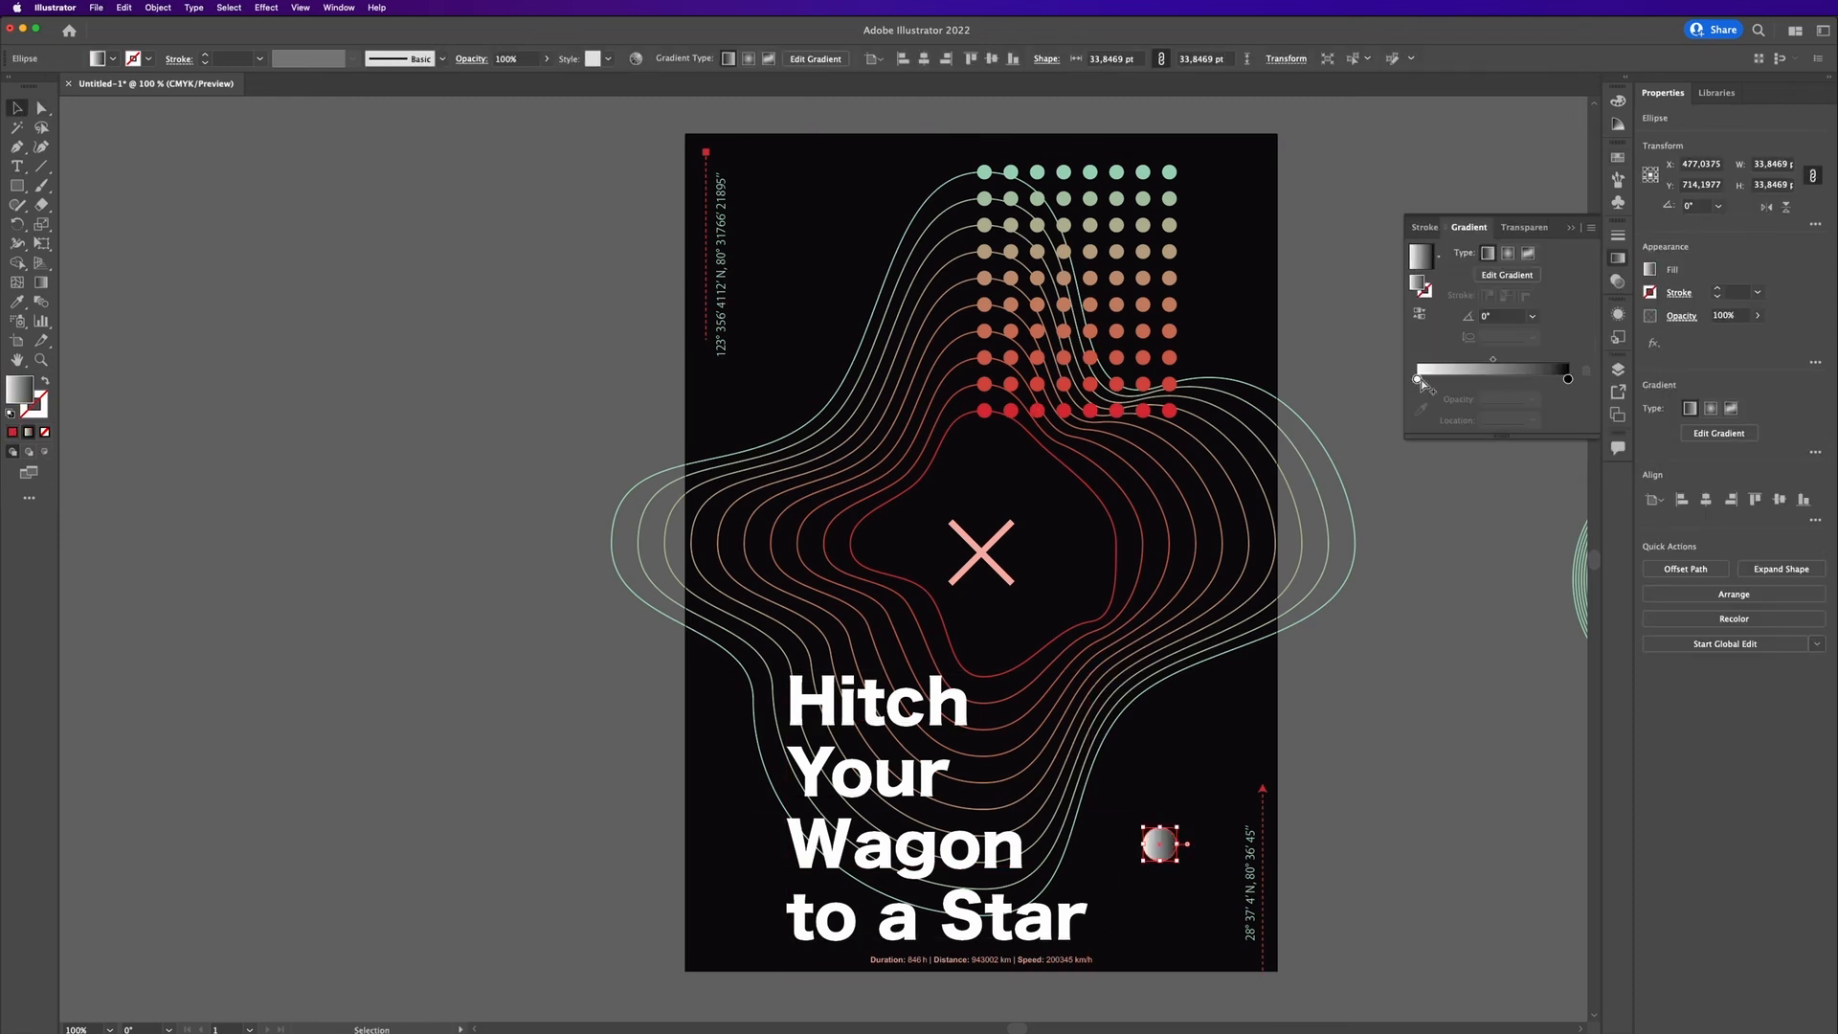
Step: Sample the red and green of the dot grid as the two color stops of the circle's gradient
left_click(1418, 380)
left_click(1421, 410)
left_click(1568, 360)
left_click(1169, 410)
left_click(1417, 360)
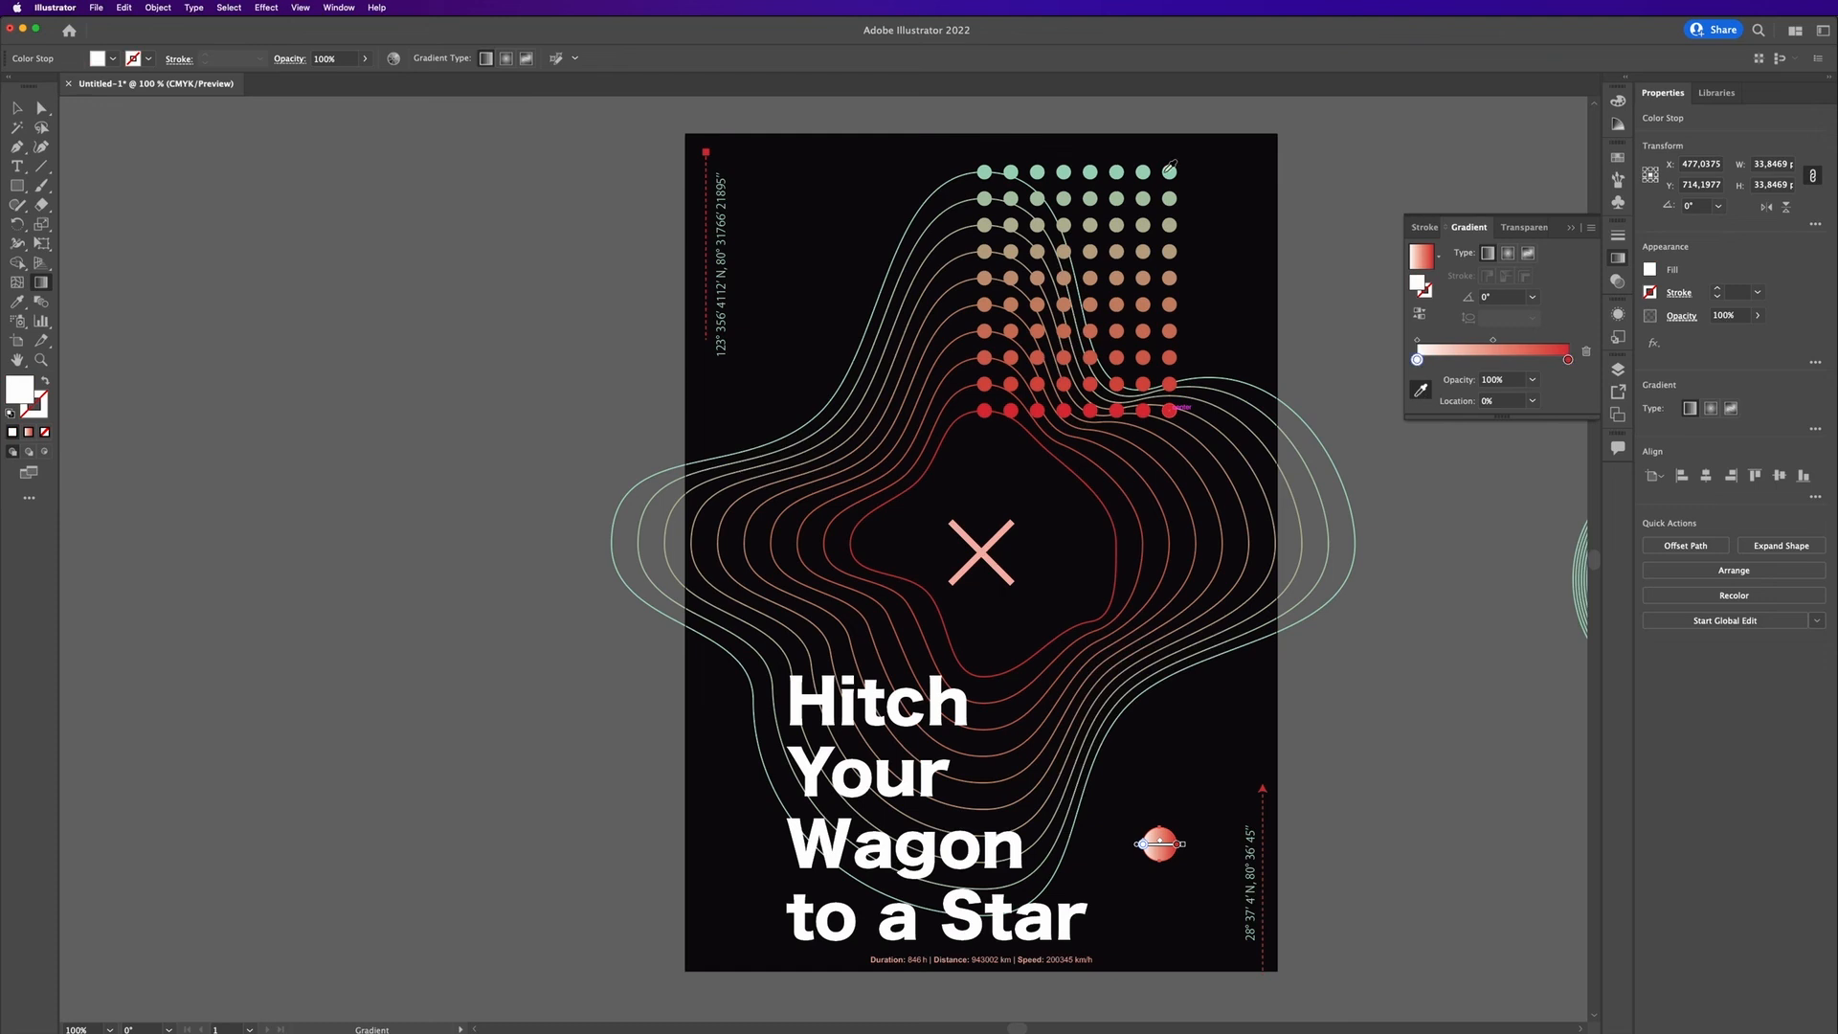
left_click(1169, 170)
key("v")
Step: Make the circle's gradient radial and reversed with its midpoint at about 39.87%, and place the circle right after "Star"
left_click(1508, 253)
left_click(1419, 313)
left_click(1219, 788)
left_click(1159, 844)
mouse_move(1492, 360)
left_mouse_down()
mouse_move(1520, 360)
mouse_move(1477, 360)
left_mouse_up()
left_click(1340, 776)
left_click_drag(1159, 845, 1114, 921)
left_click(1431, 817)
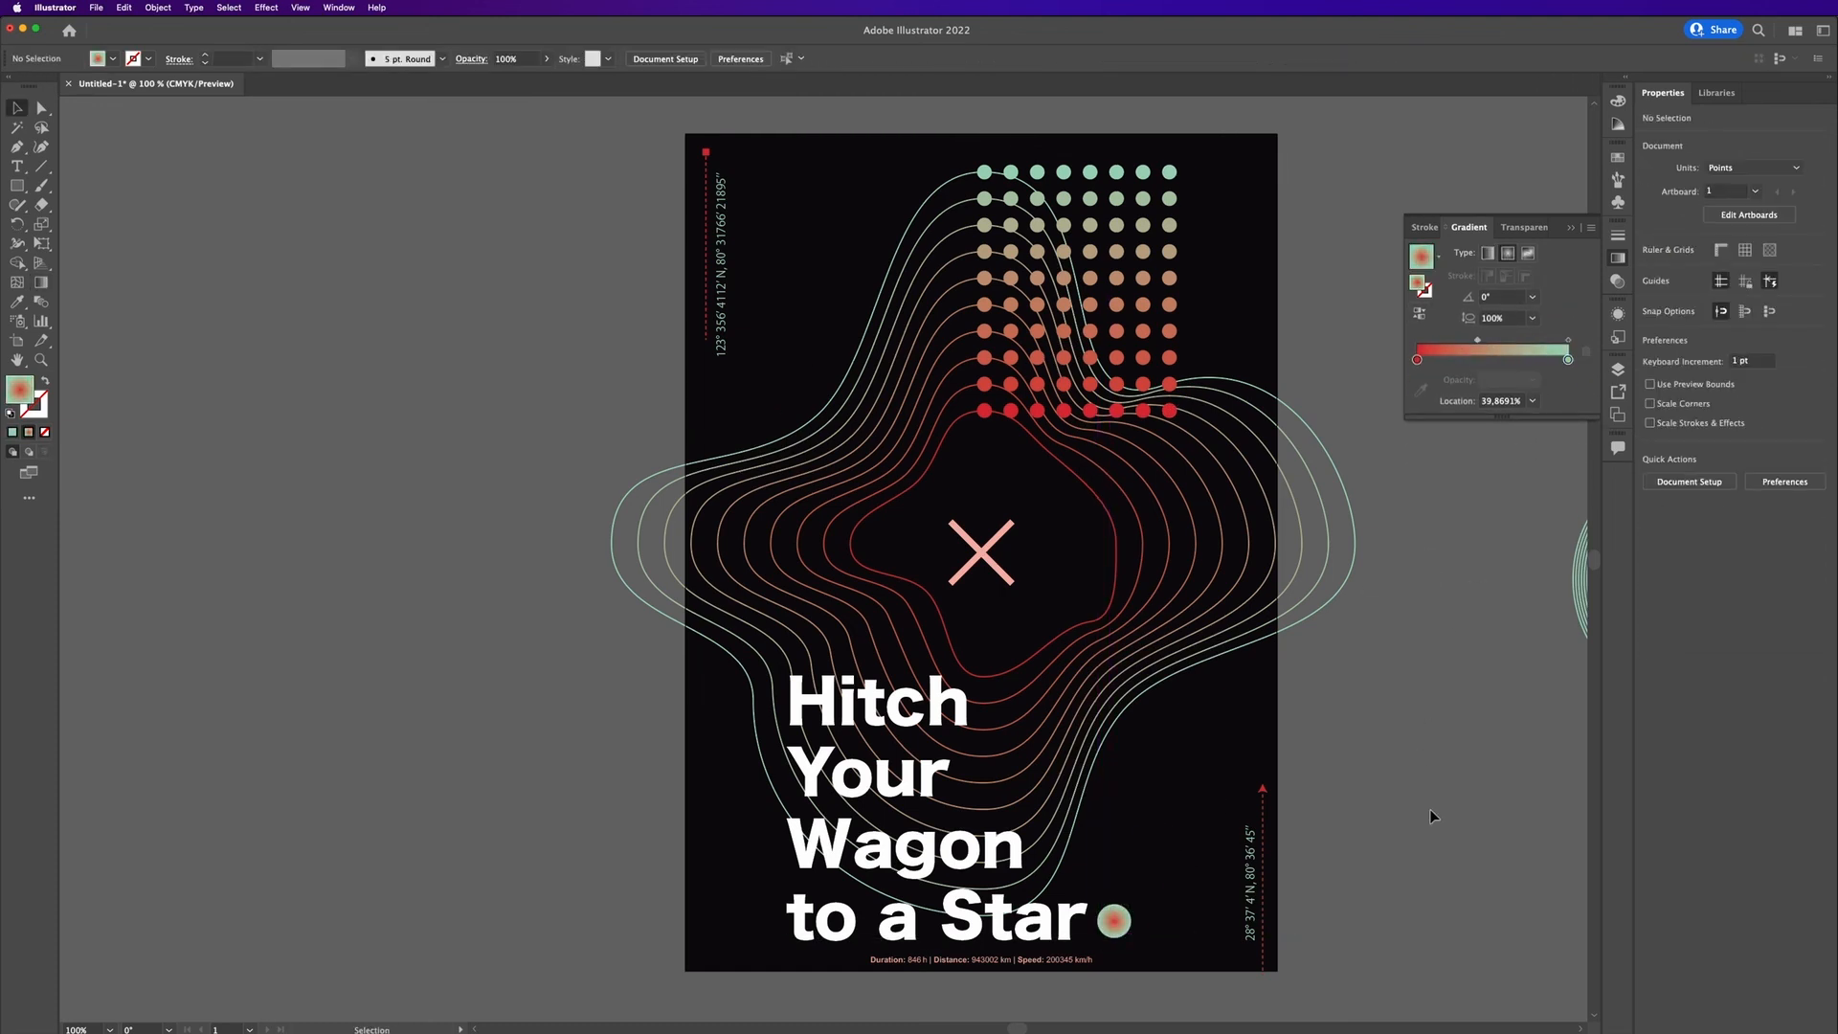
Step: Try the data line at the poster's upper edge and the gradient circle slightly lower beside "Star"
left_click_drag(1017, 960, 1017, 151)
left_click(1490, 659)
left_click_drag(1114, 921, 1105, 940)
left_click(1433, 827)
Step: Change the circle's gradient to linear and angle it about -24.5°
left_click(1105, 940)
key("g")
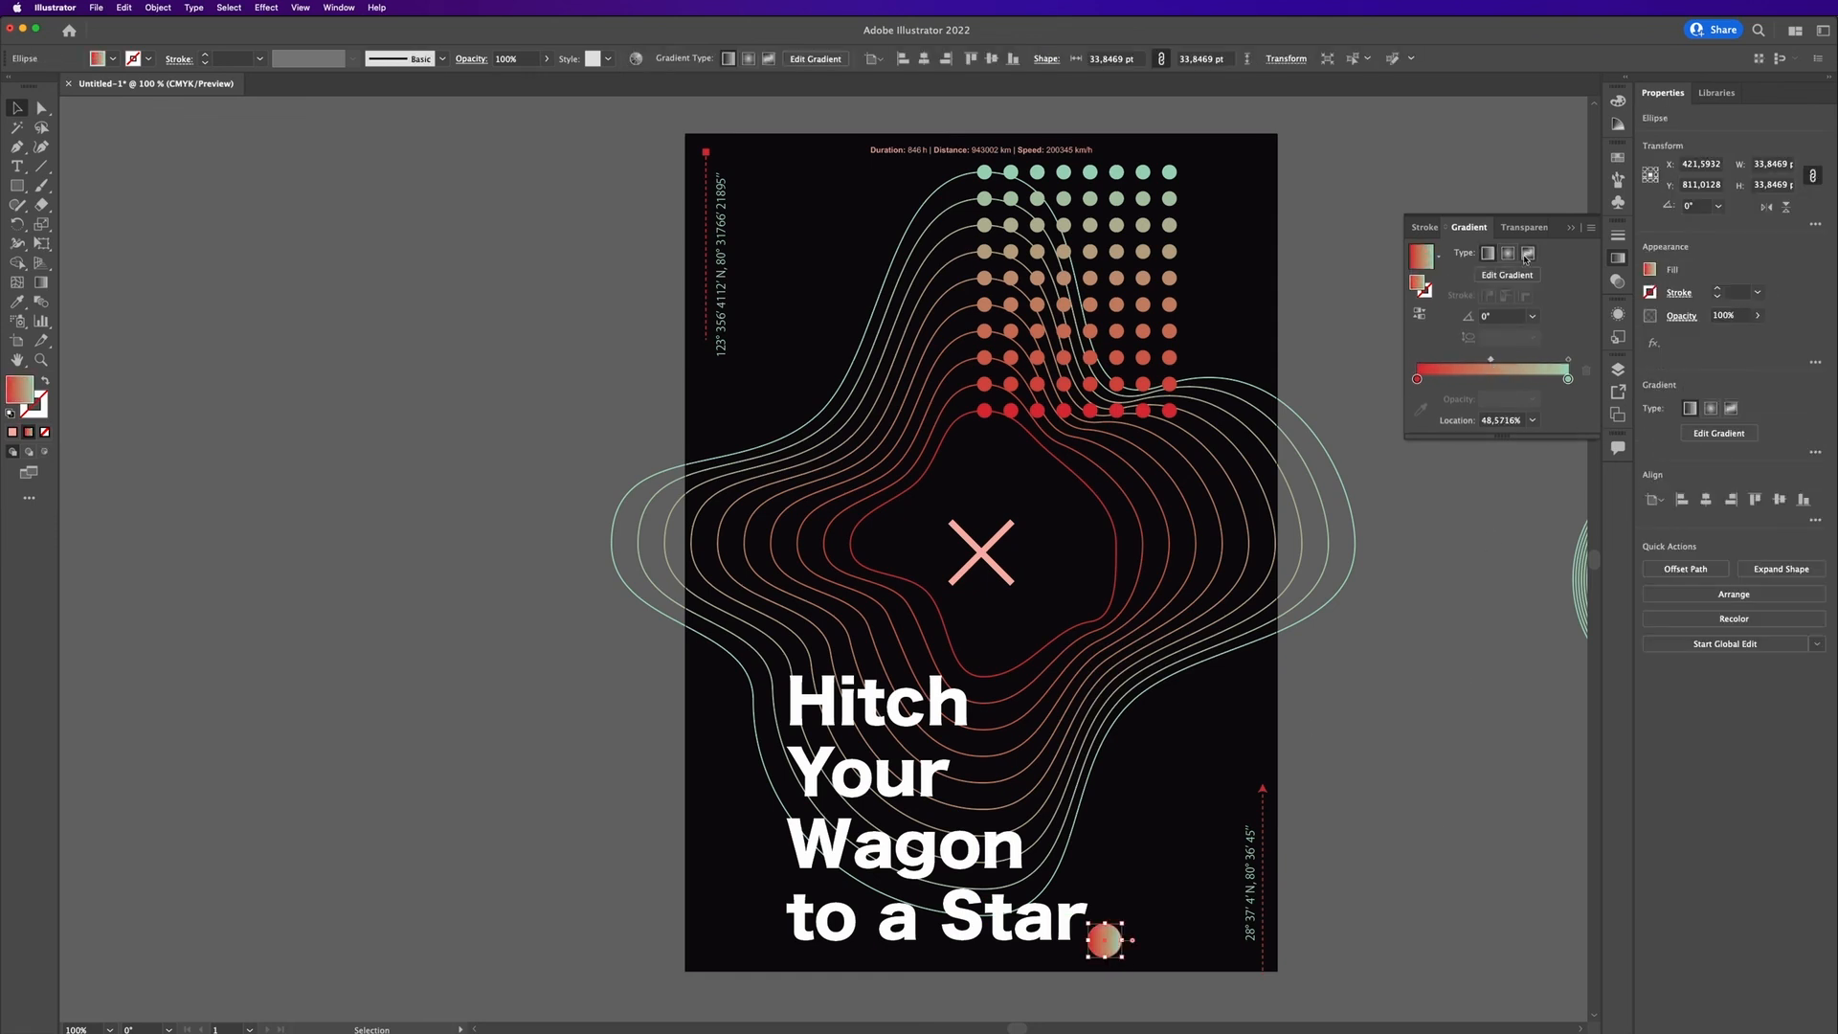
left_click(1488, 252)
left_click(1090, 942)
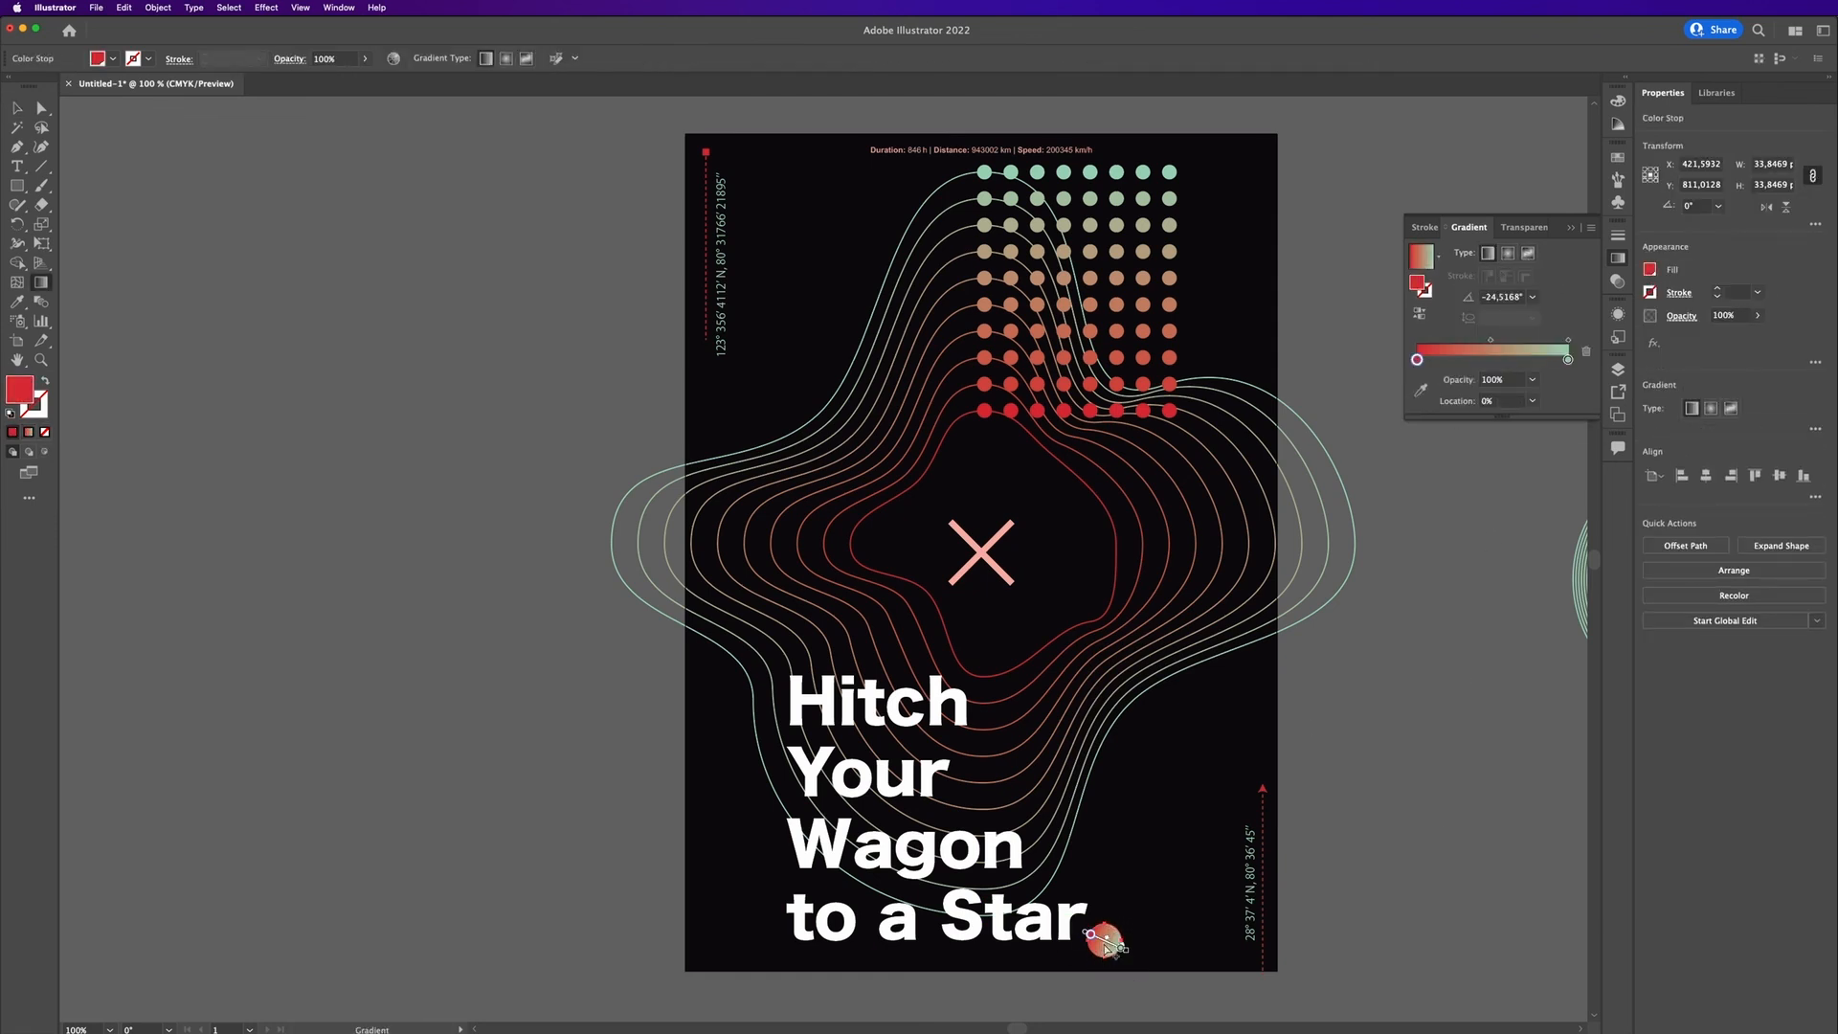
key("v")
Step: Remove the gradient circle and place the data line close to the poster's lower edge below the title
left_click(298, 493)
scroll(1067, 959, "down", 1)
left_click_drag(1044, 151, 1408, 930)
left_click(1455, 817)
left_click_drag(1082, 943, 1082, 955)
left_click(1191, 969)
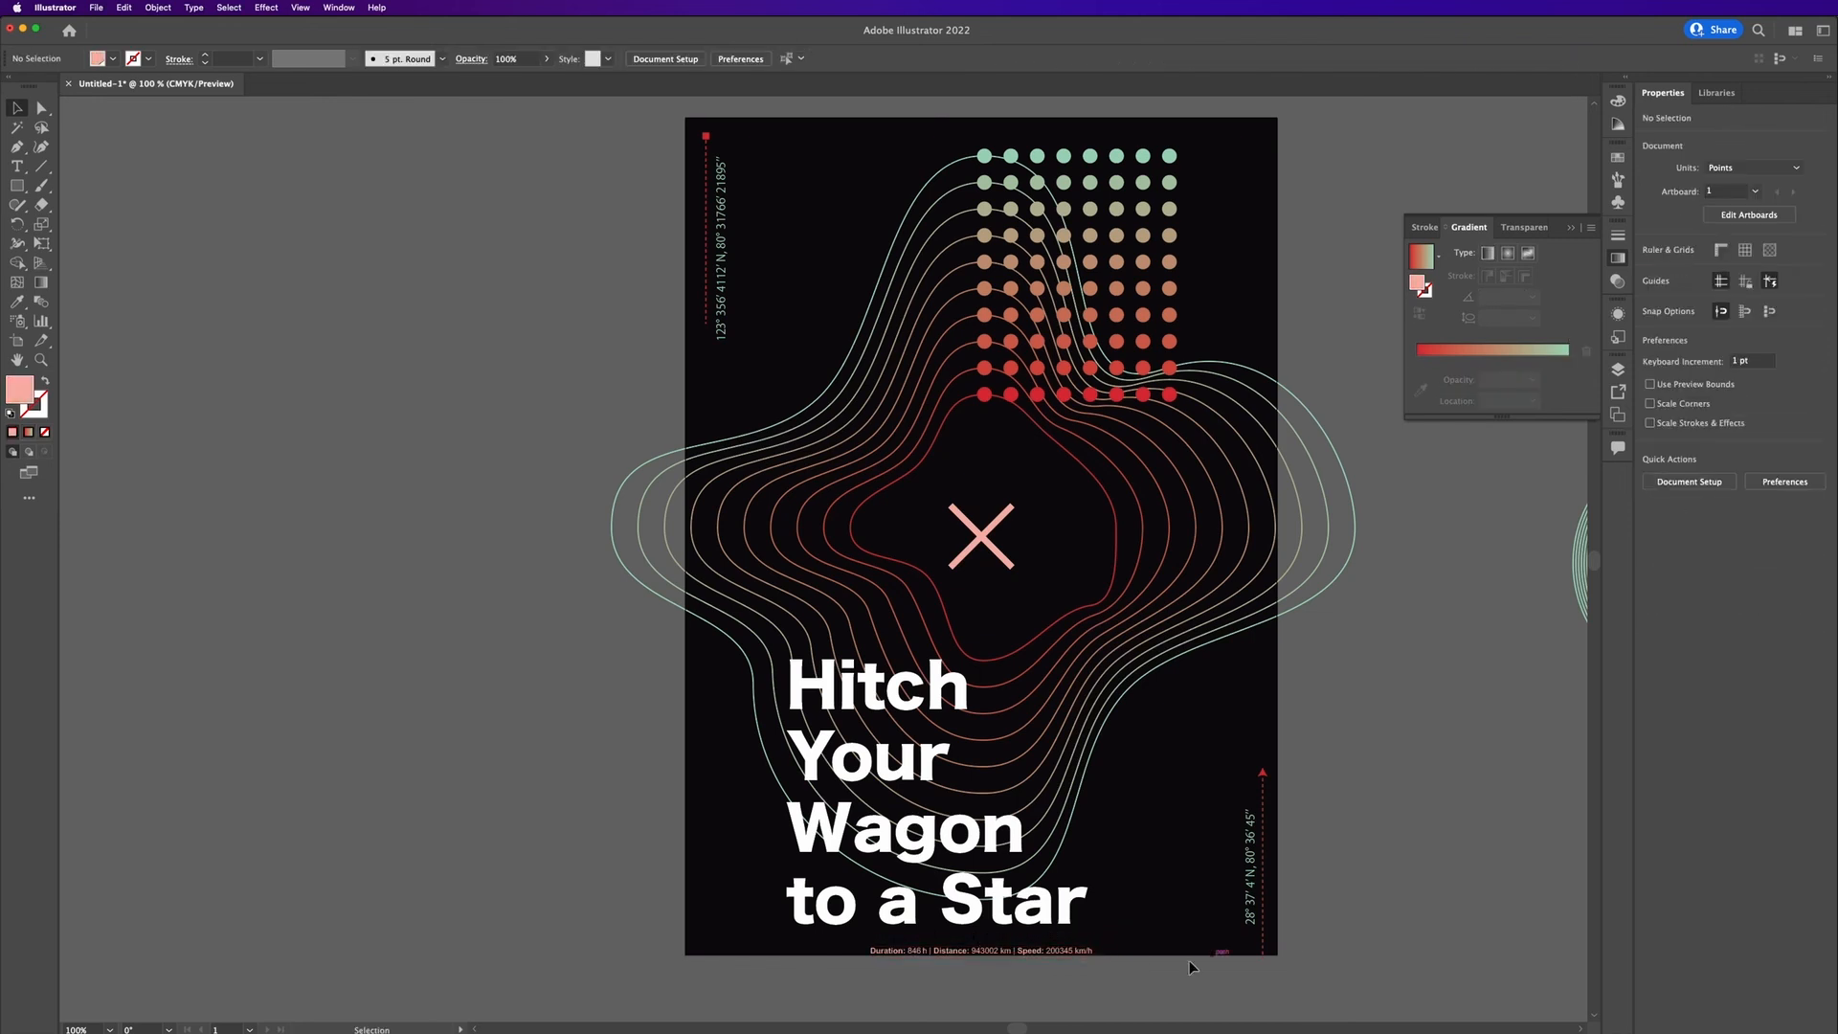
Step: Set the square-ended dashed line's margin from the poster's edge using a 14.923 pt square as a temporary spacer
scroll(1251, 852, "up", 4)
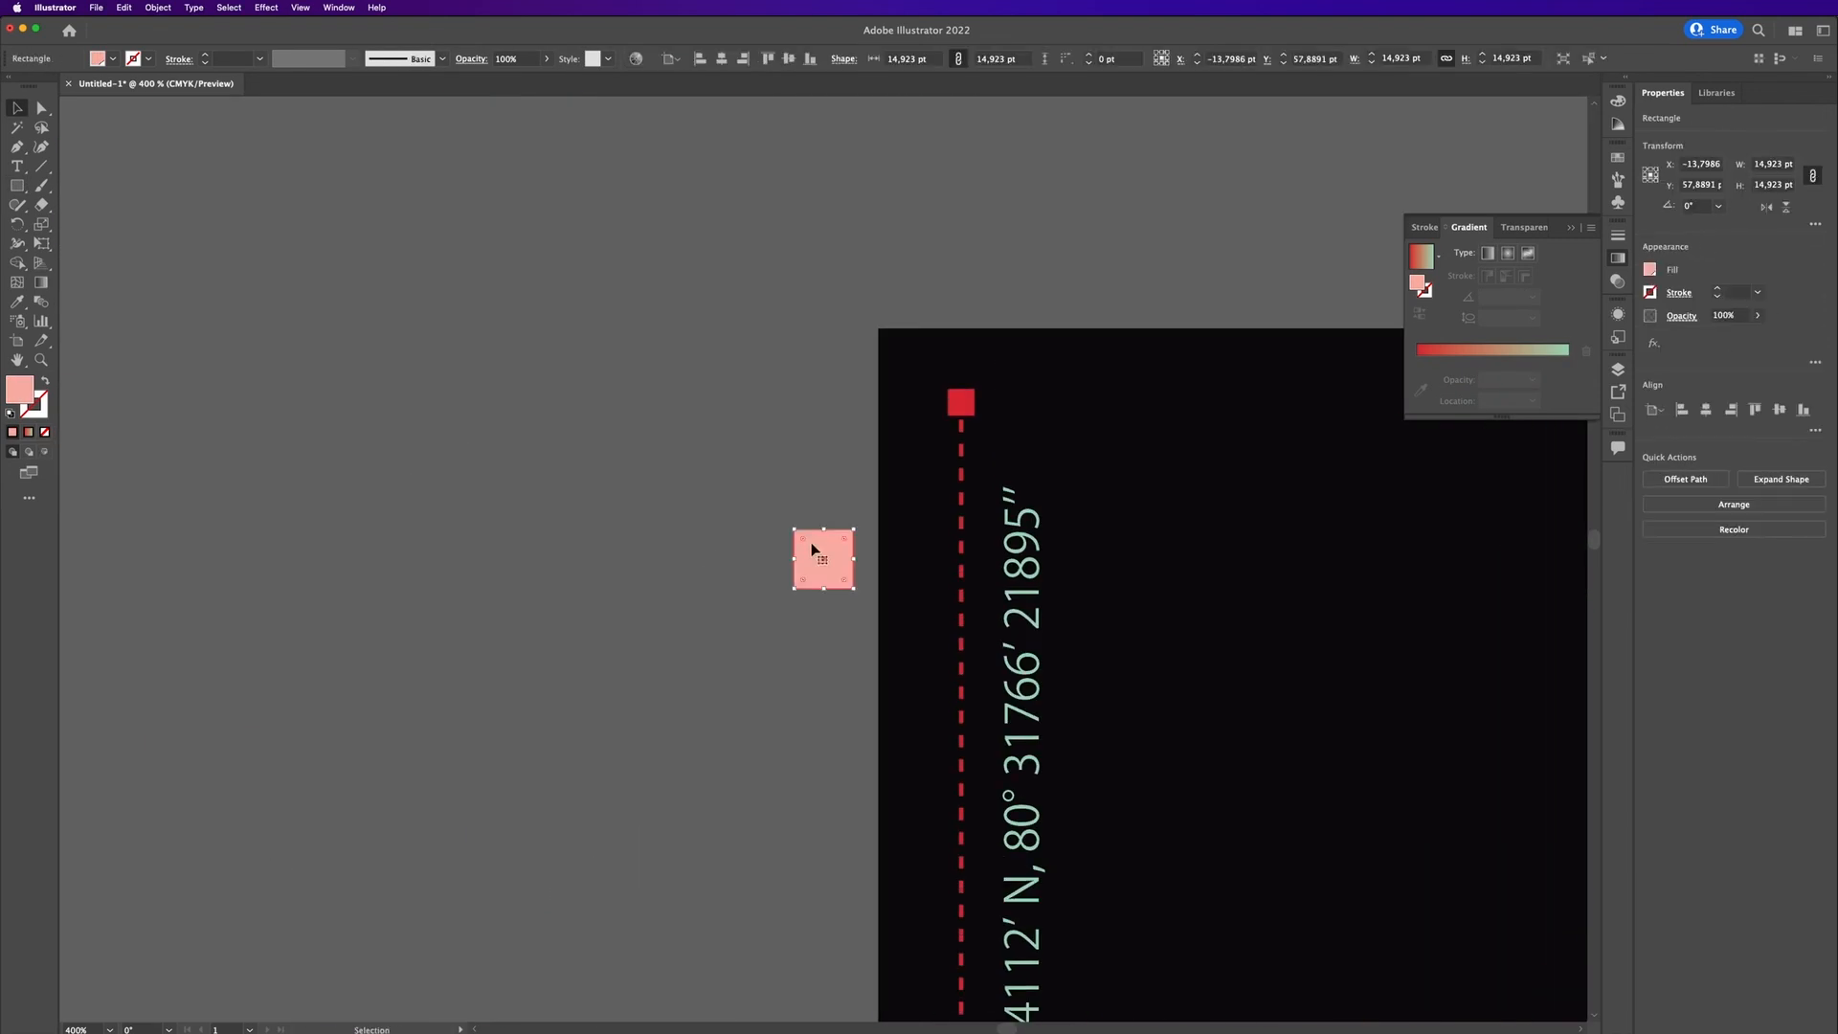
left_click_drag(811, 549, 895, 522)
key("Delete")
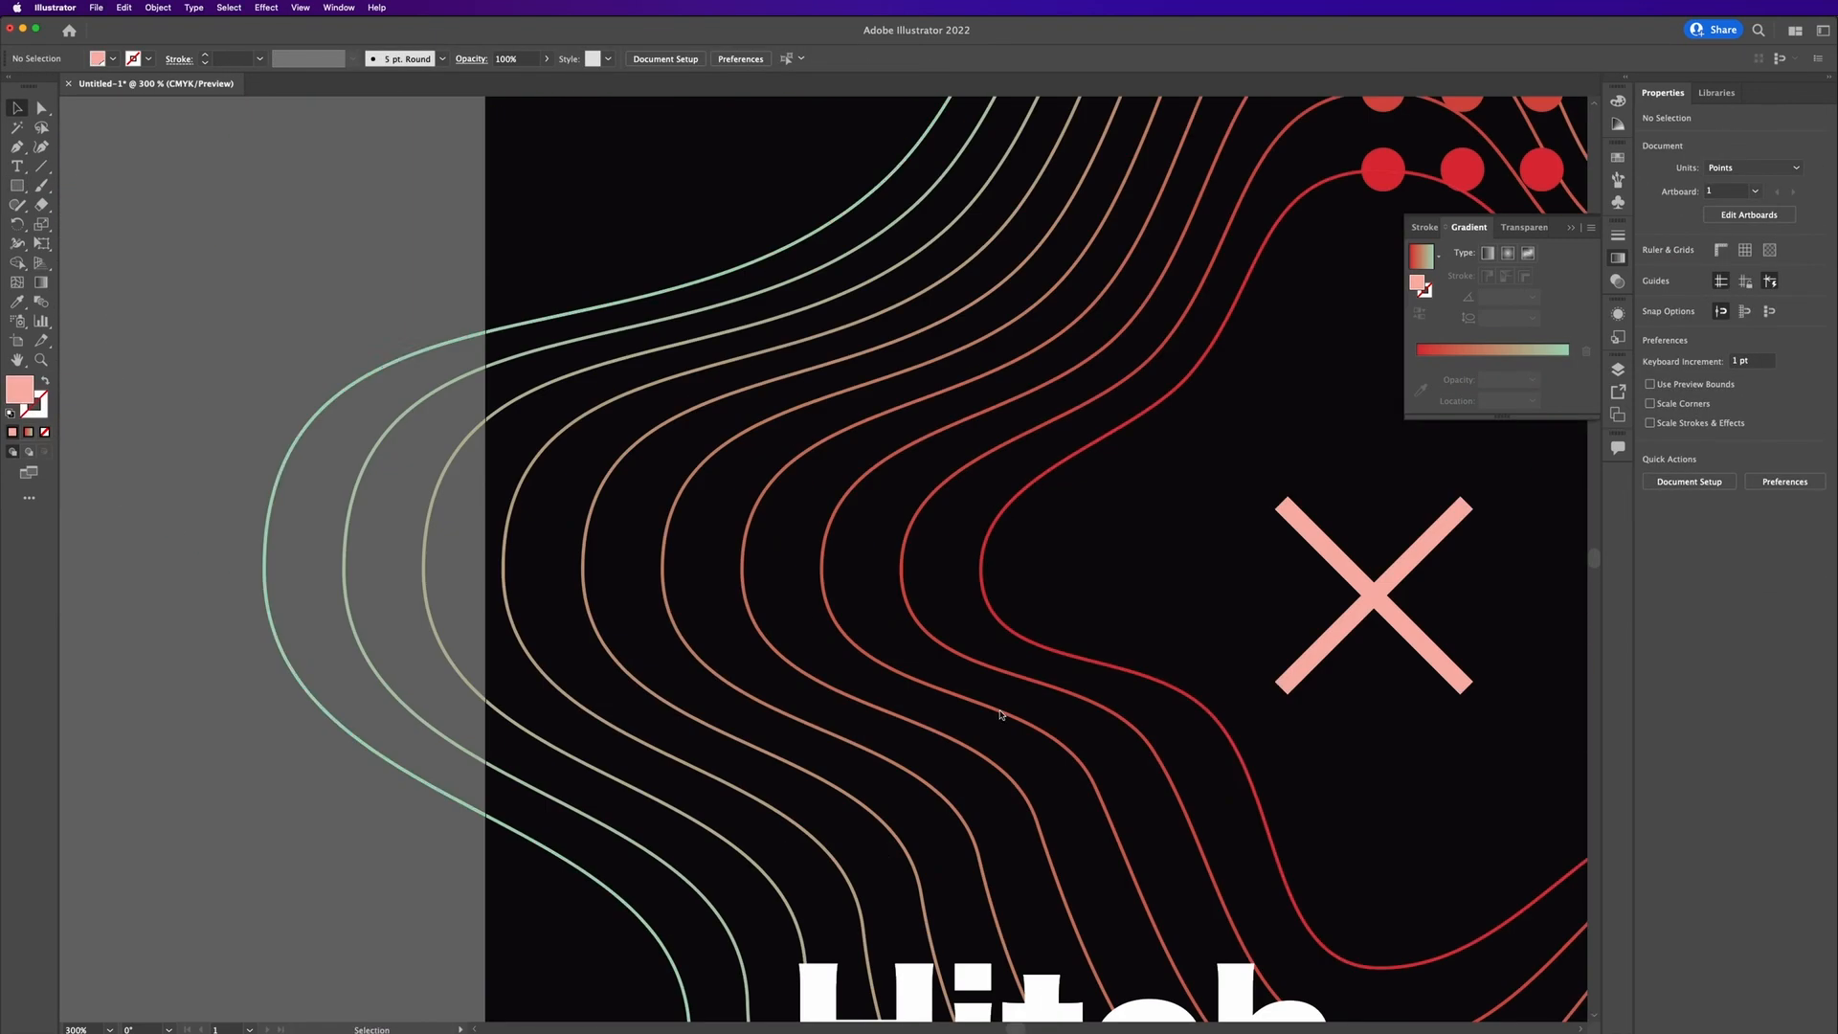
key("super+1")
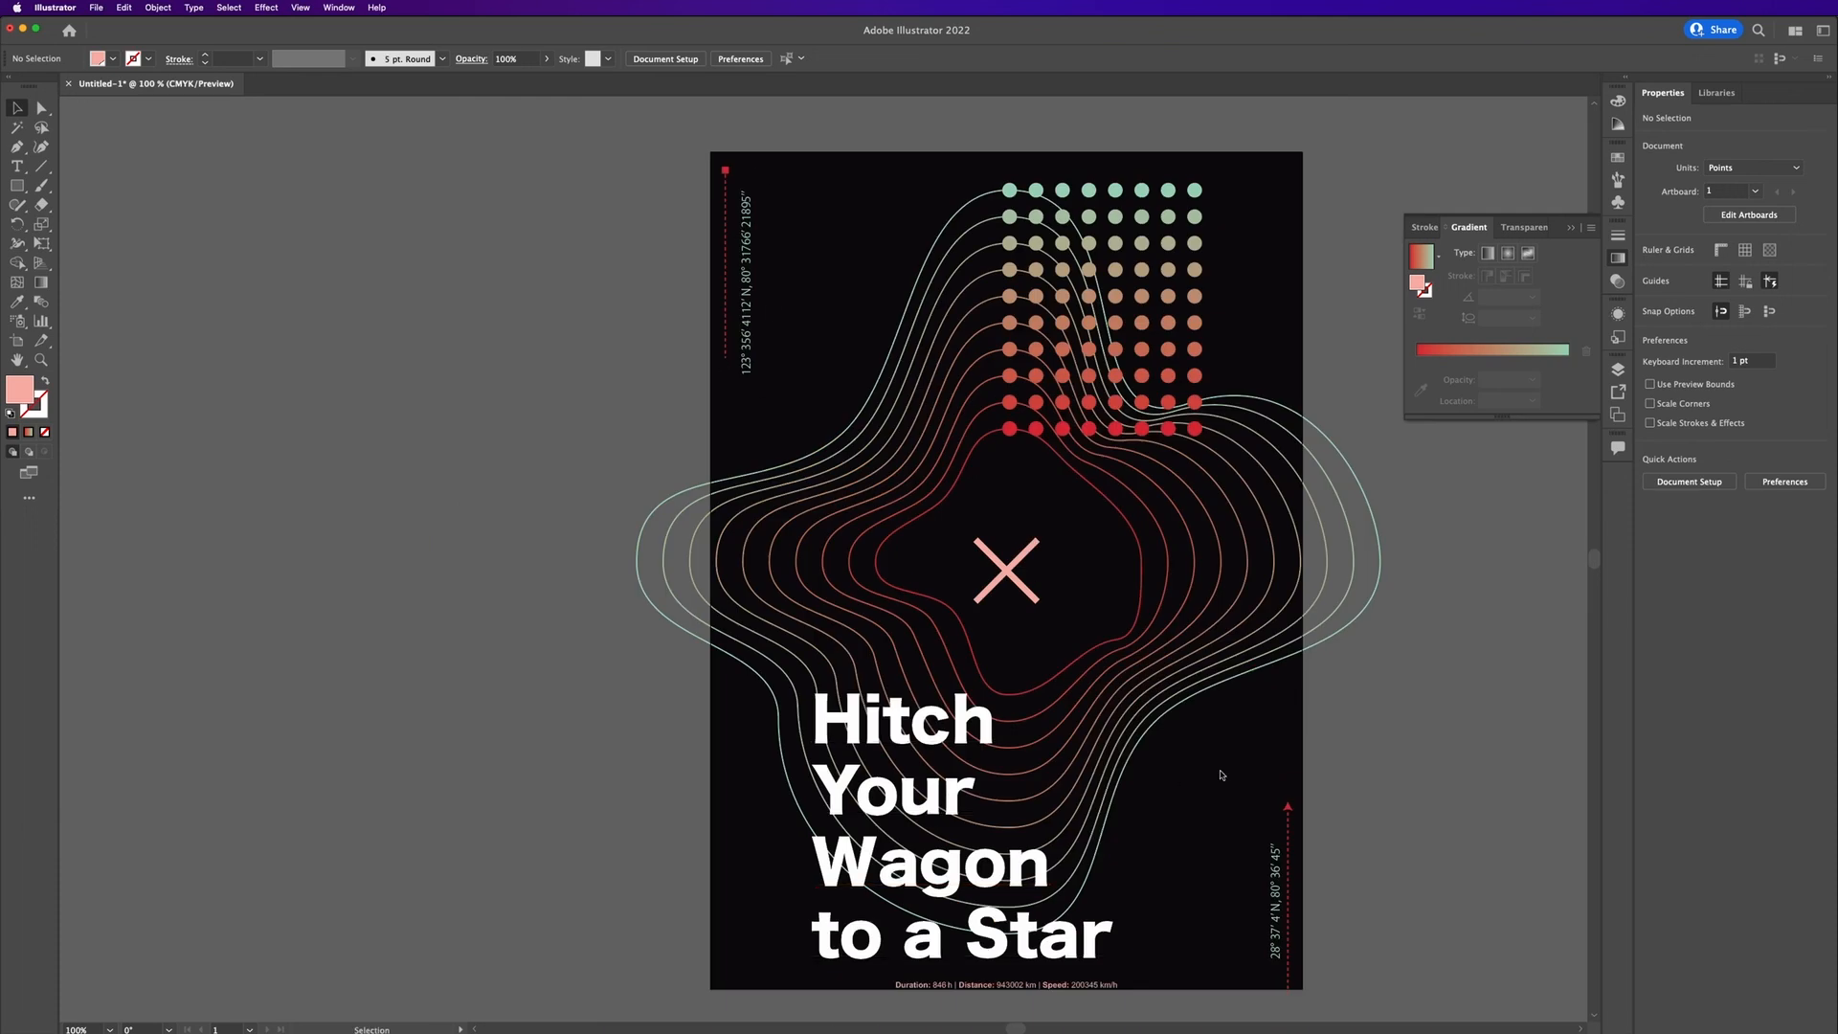
Step: Shift both coordinate texts inward along their dashed lines and set the upper one's gap to its line with a 14.923 pt spacer square
left_click_drag(1275, 883, 1270, 782)
left_click(1376, 810)
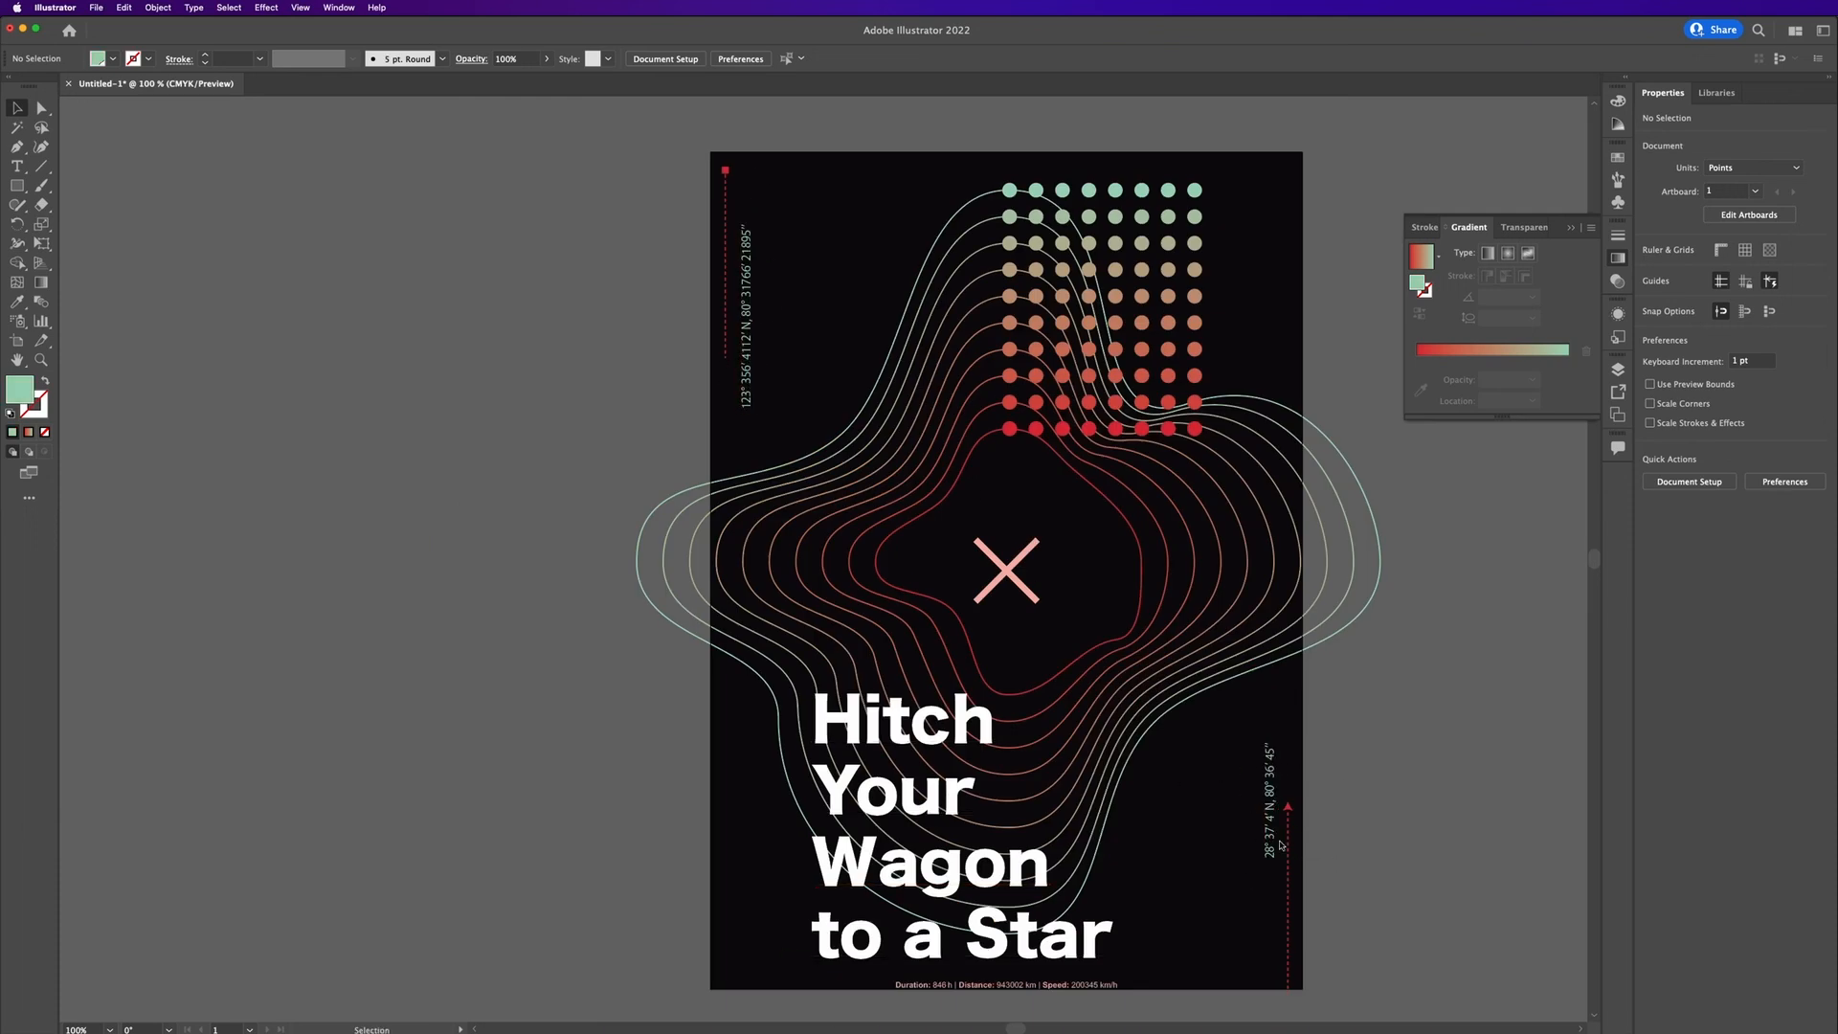
scroll(1307, 831, "up", 4)
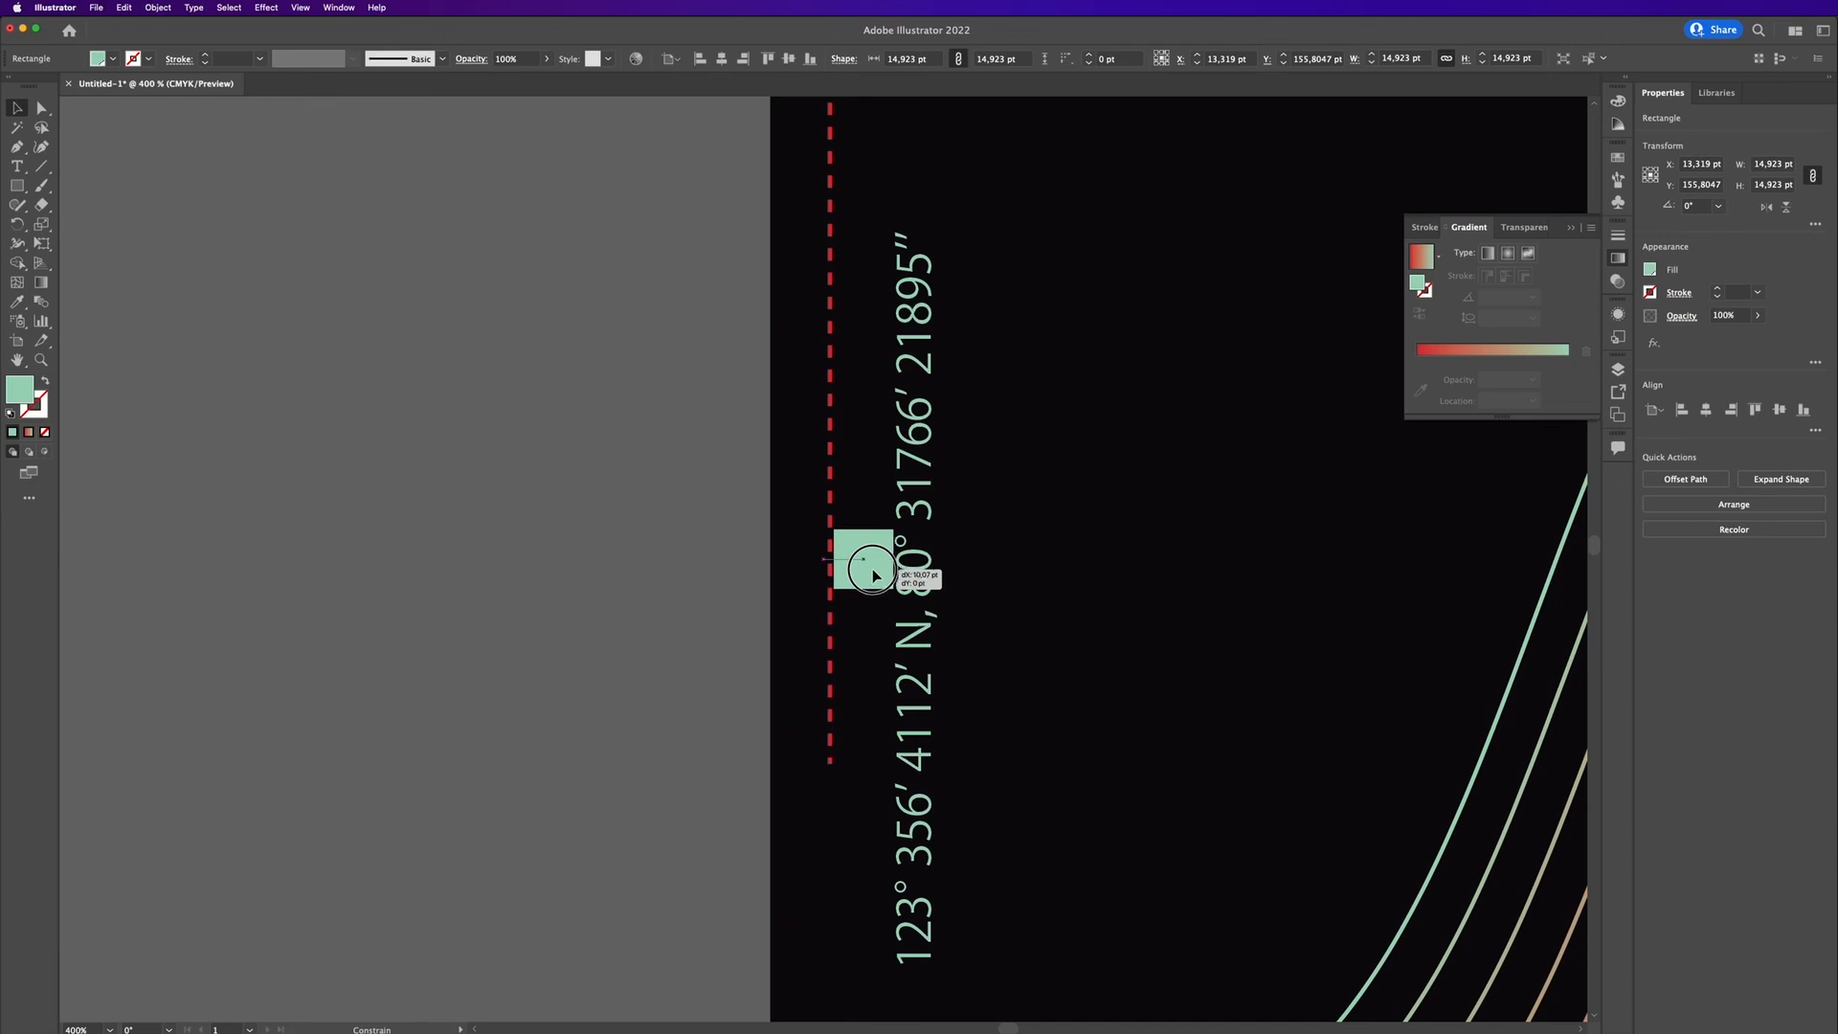
left_click(862, 562)
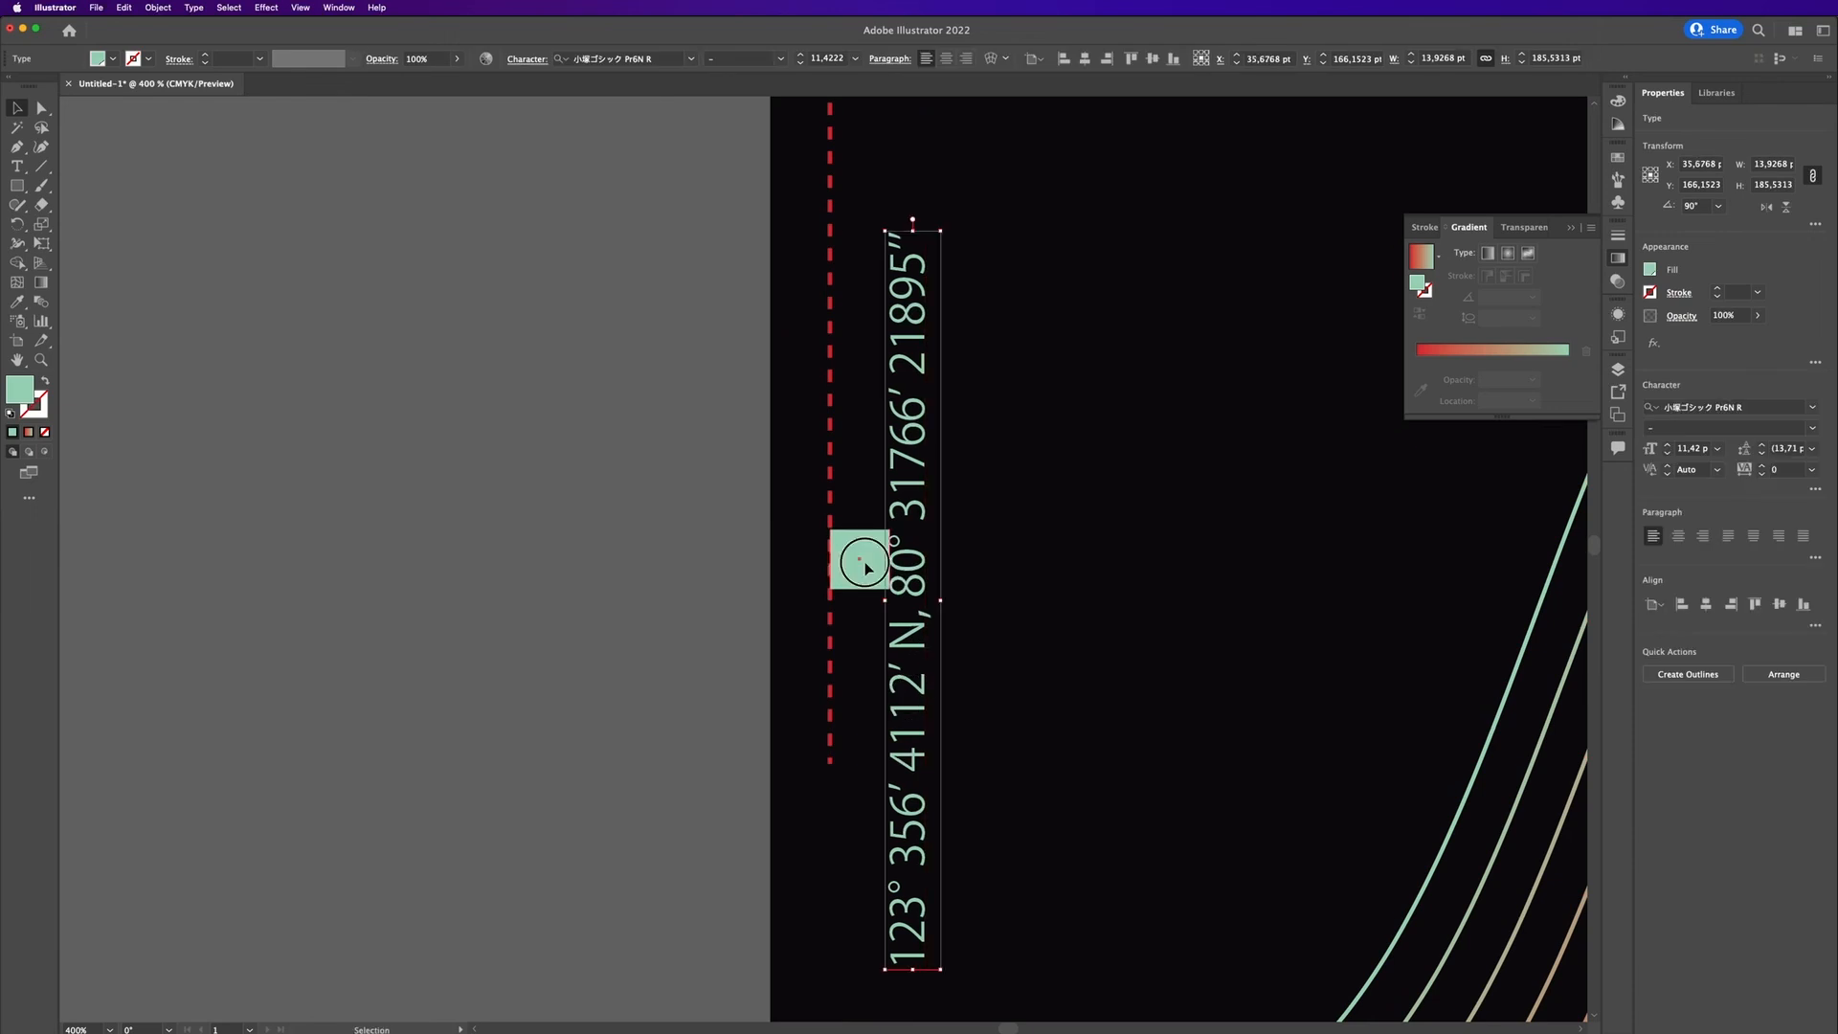
key("super+1")
left_click(1385, 697)
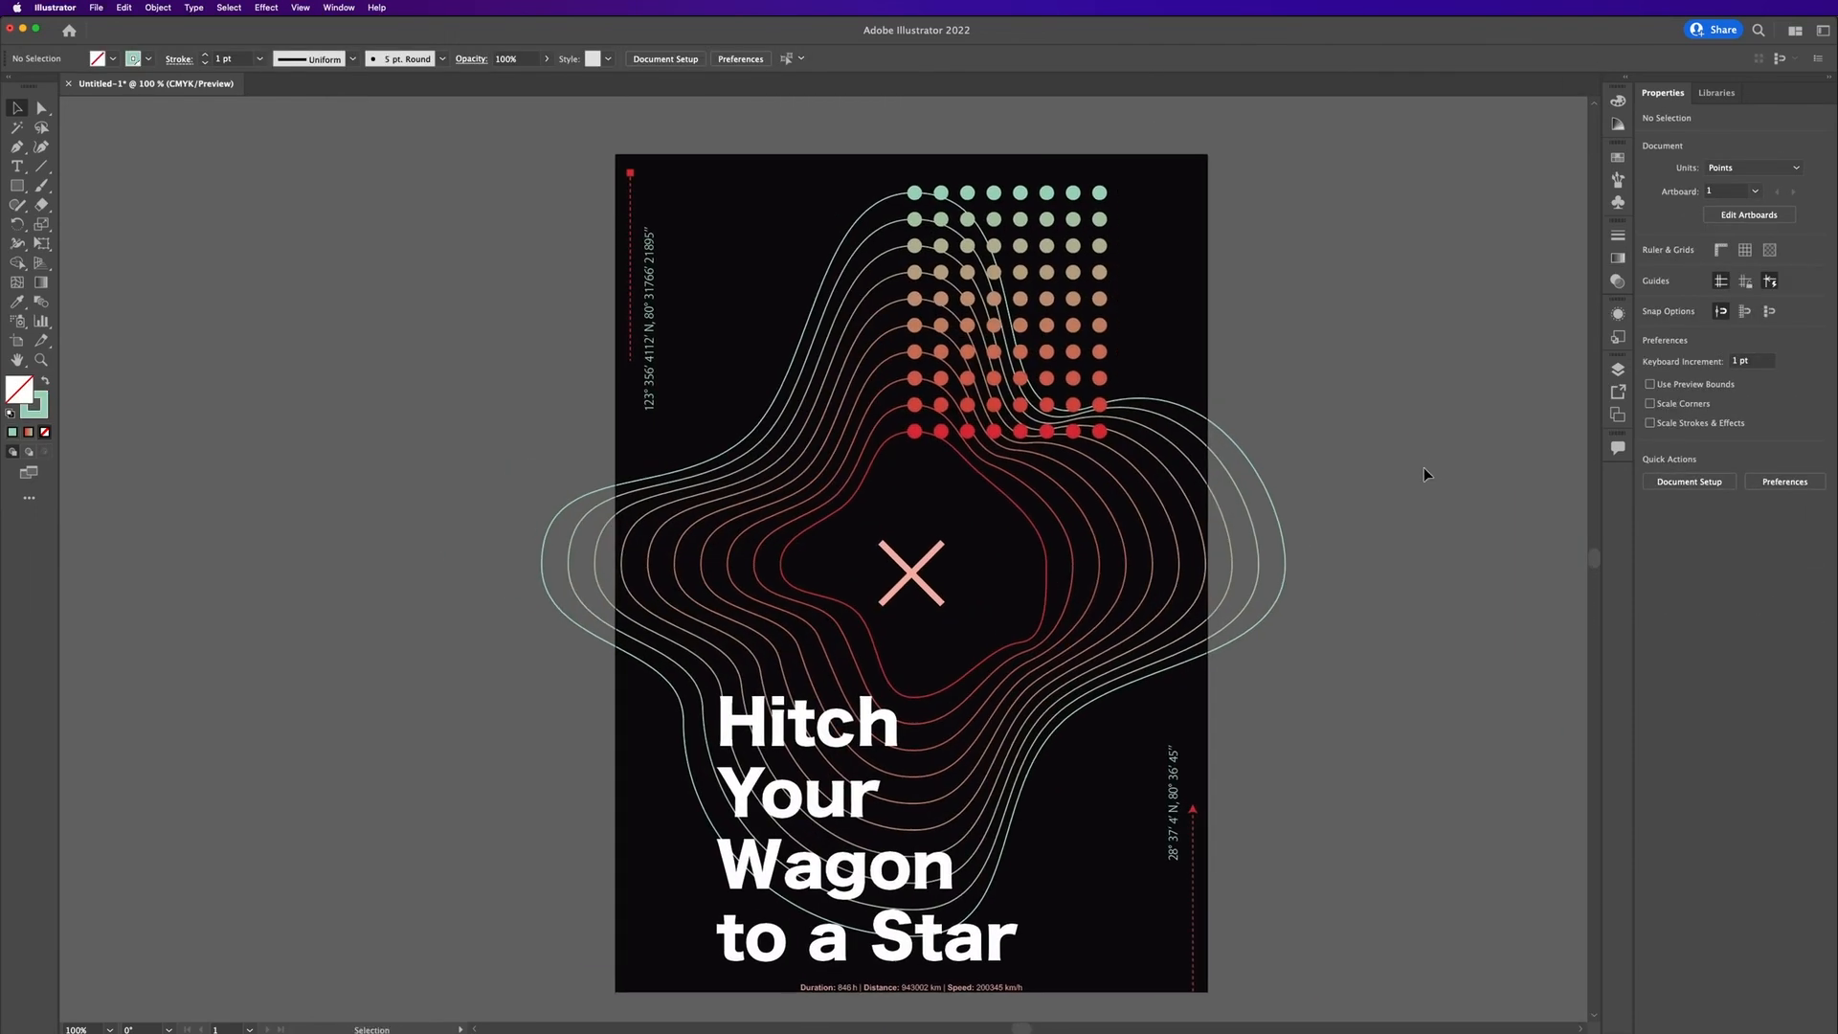
left_click_drag(1423, 468, 1413, 464)
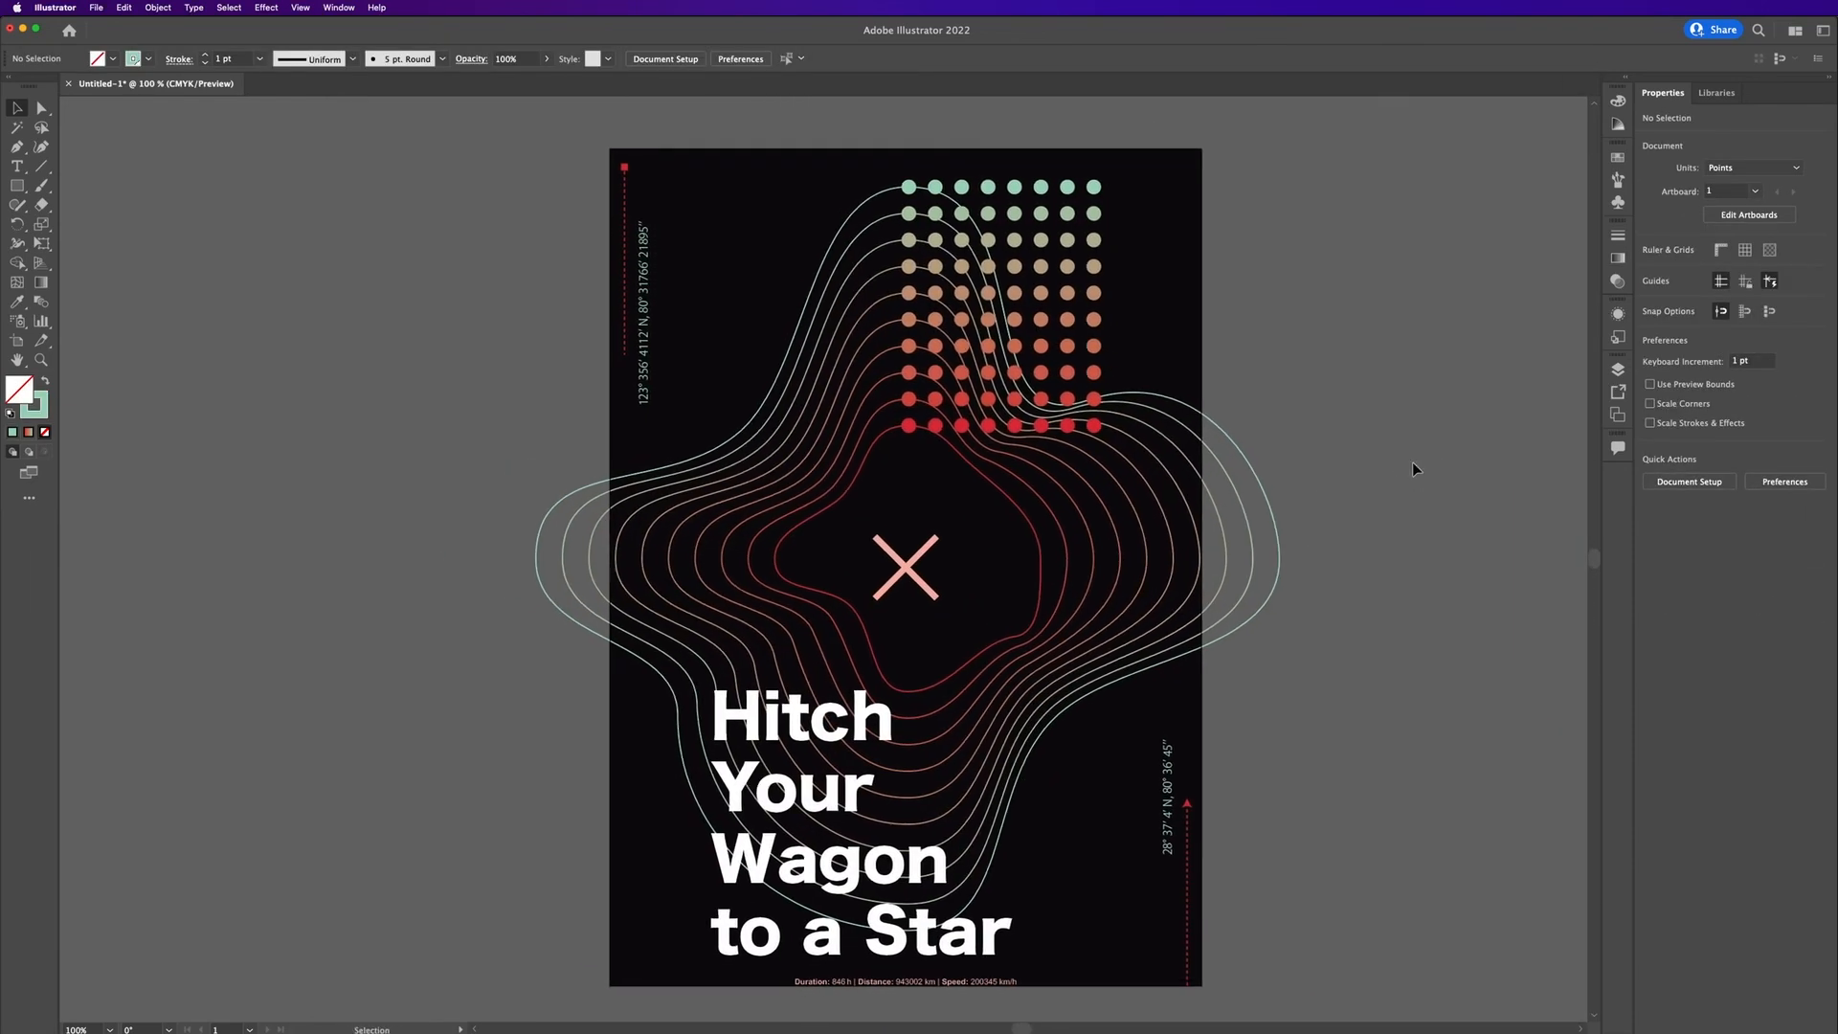